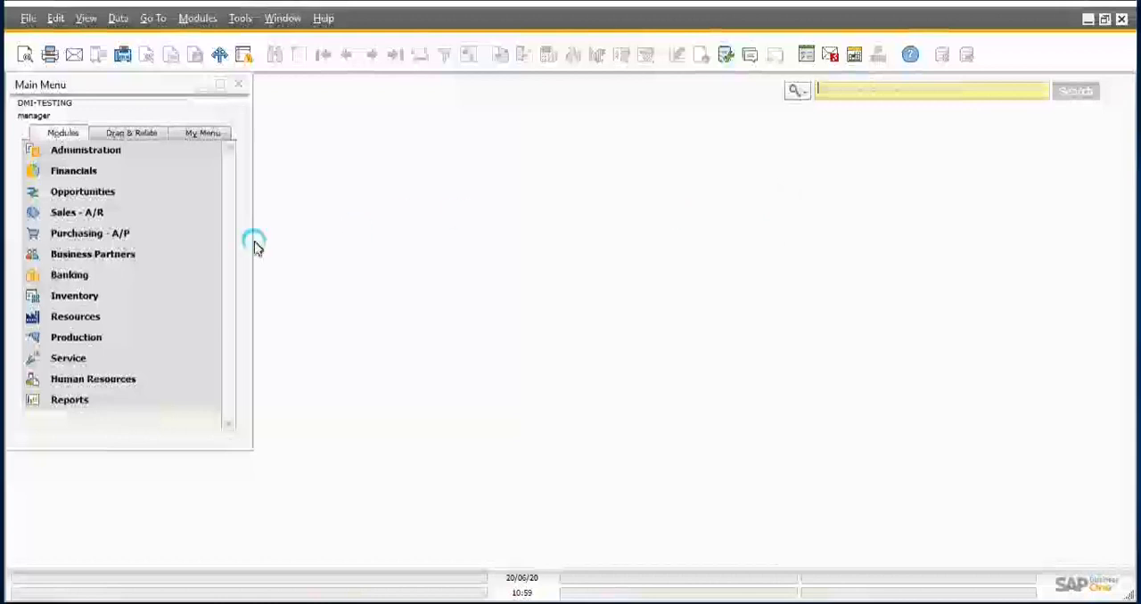
pyautogui.click(130, 256)
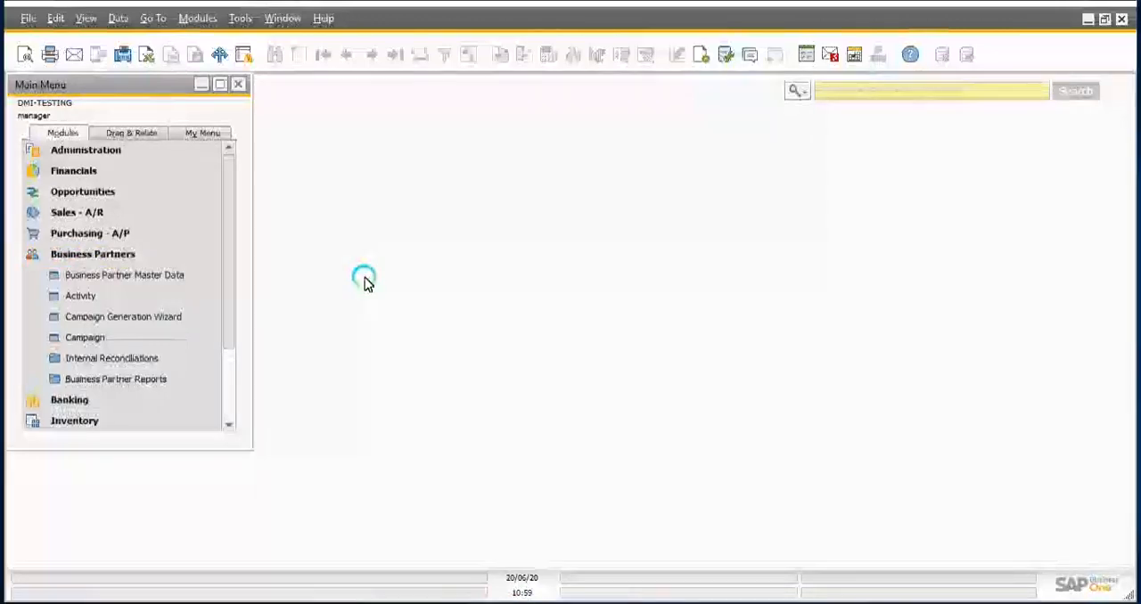
pyautogui.click(121, 255)
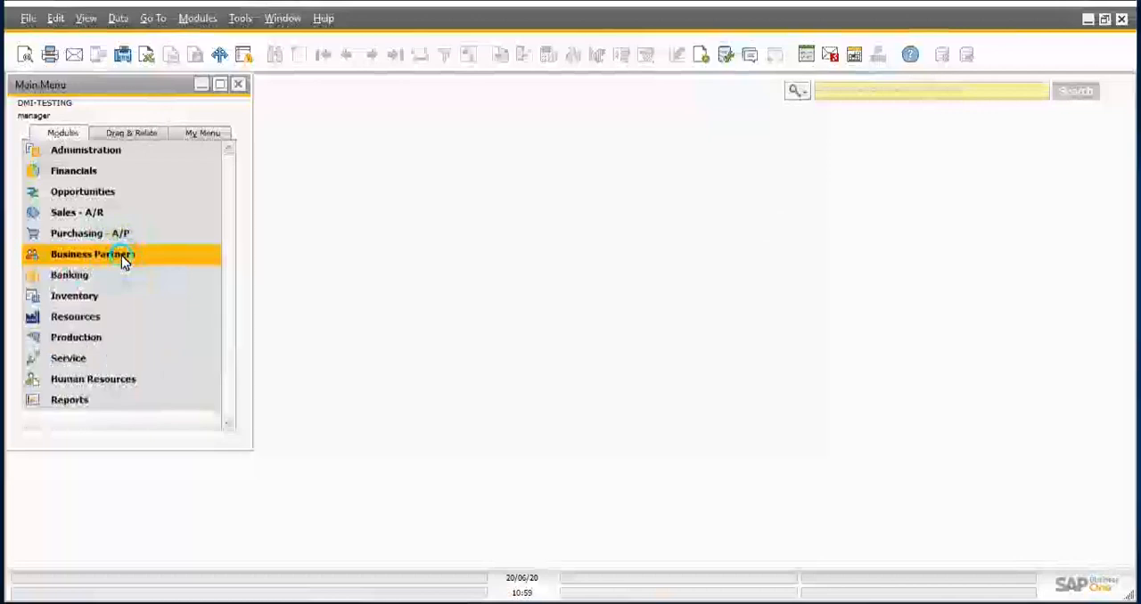
pyautogui.click(97, 300)
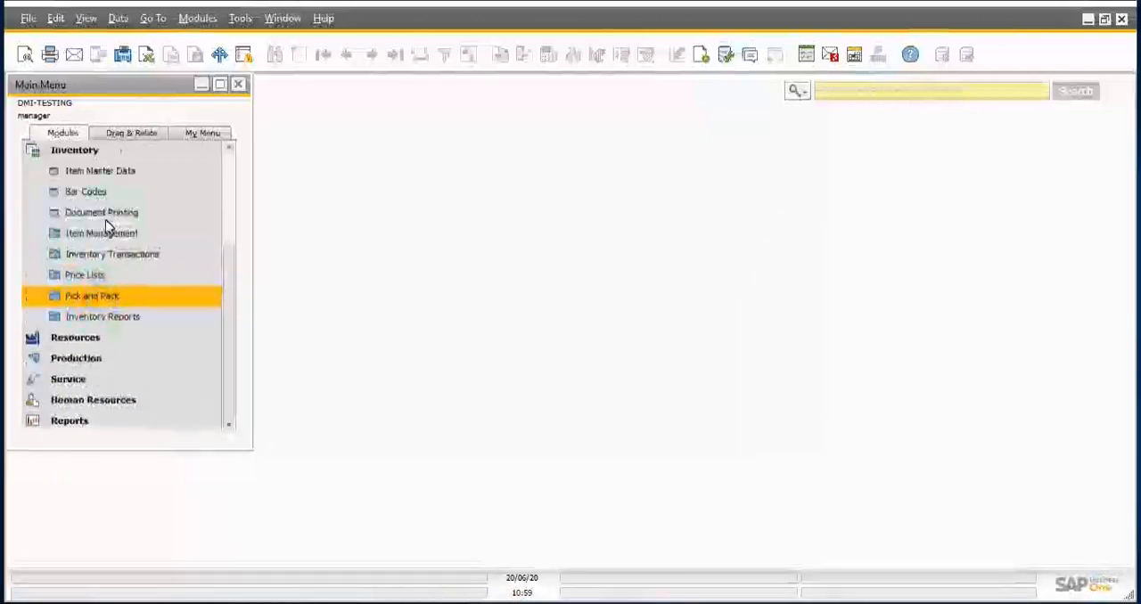
pyautogui.click(202, 192)
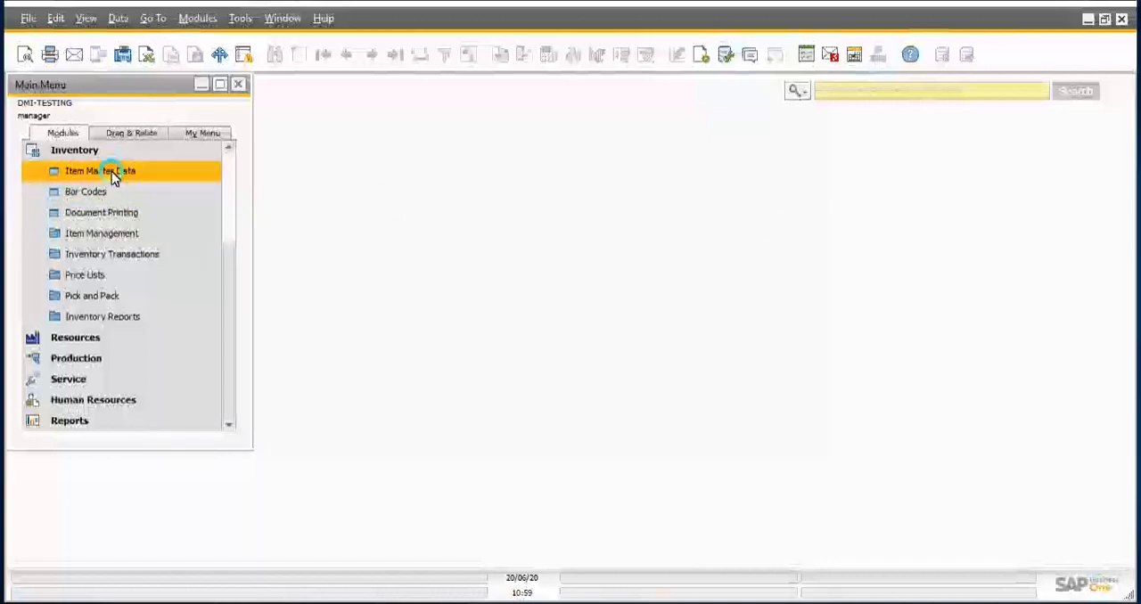
pyautogui.click(84, 151)
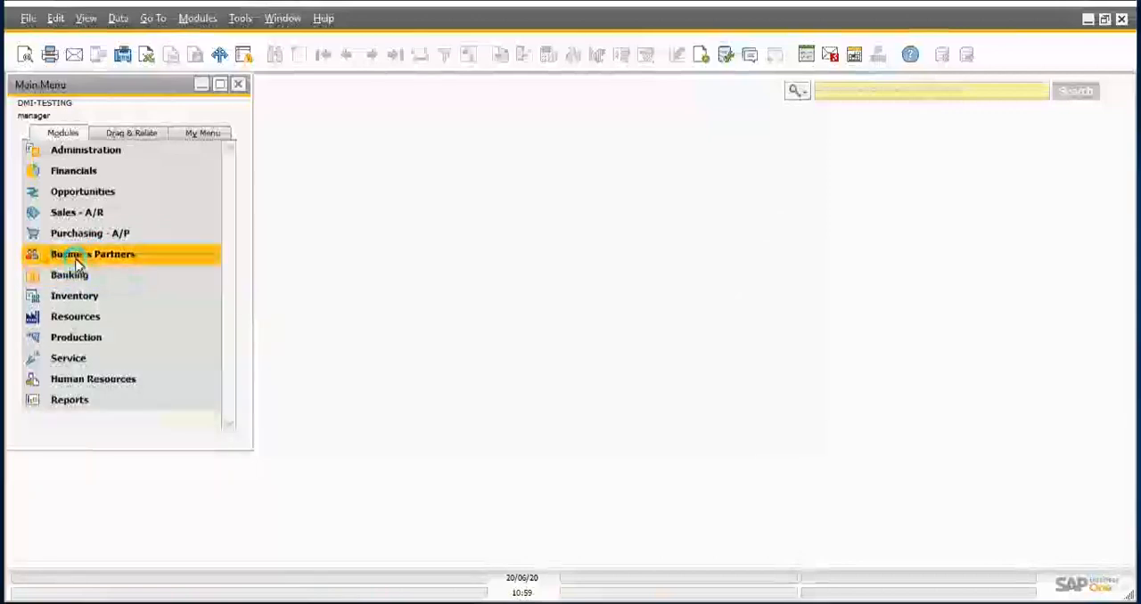
# Step: Open Business Partner Master Data from the Business Partners module and maximize its window
pyautogui.click(94, 257)
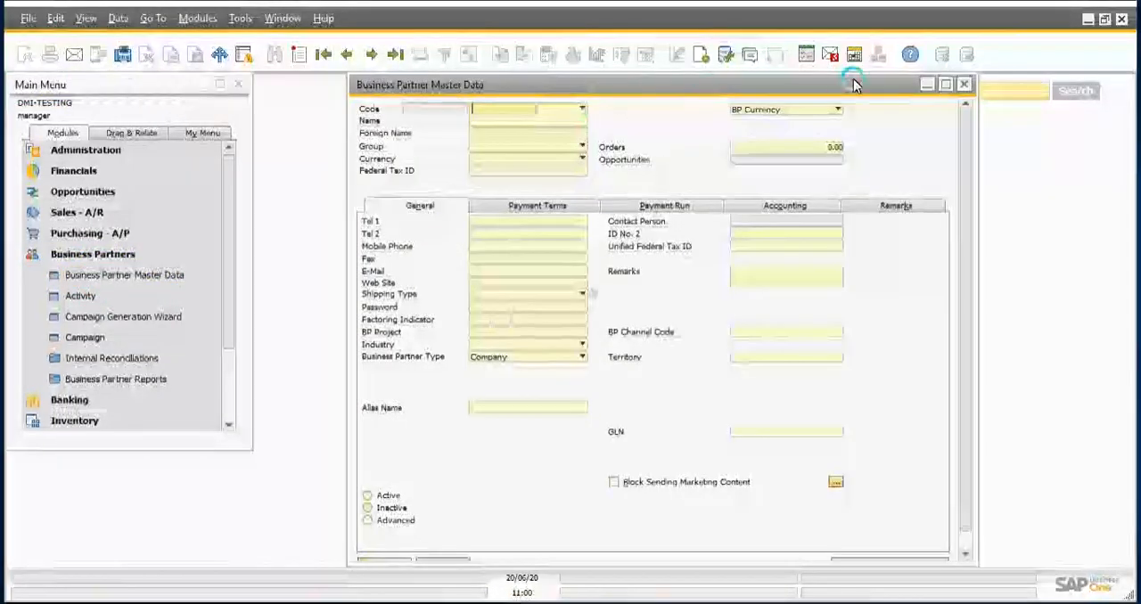
pyautogui.click(943, 90)
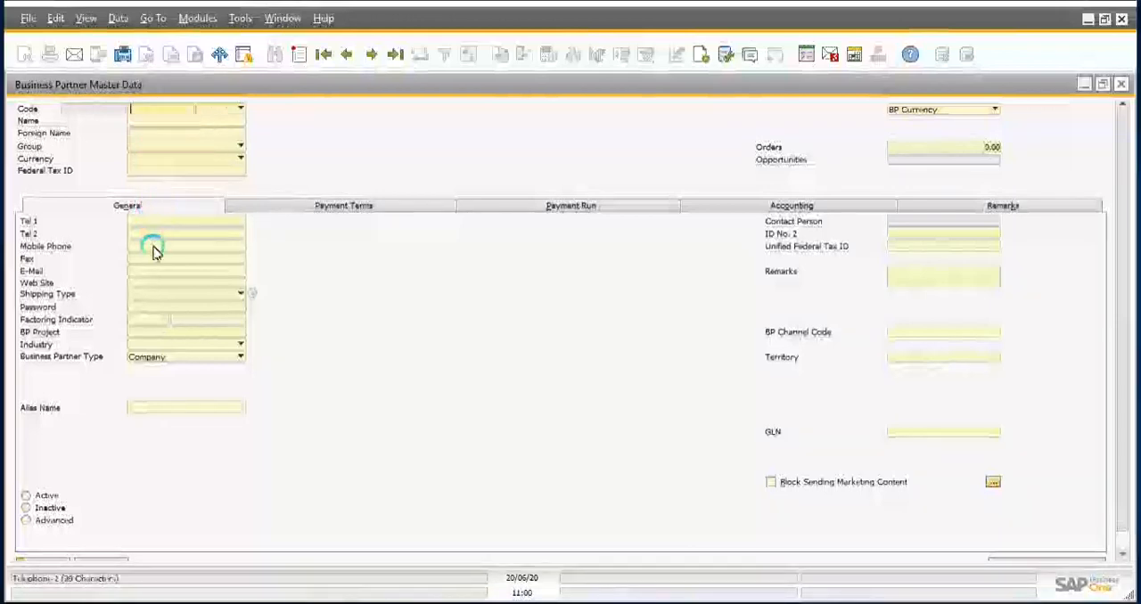
# Step: Review the Payment Terms, Payment Run and Accounting sections, including tax settings, and return to the General section
pyautogui.click(336, 207)
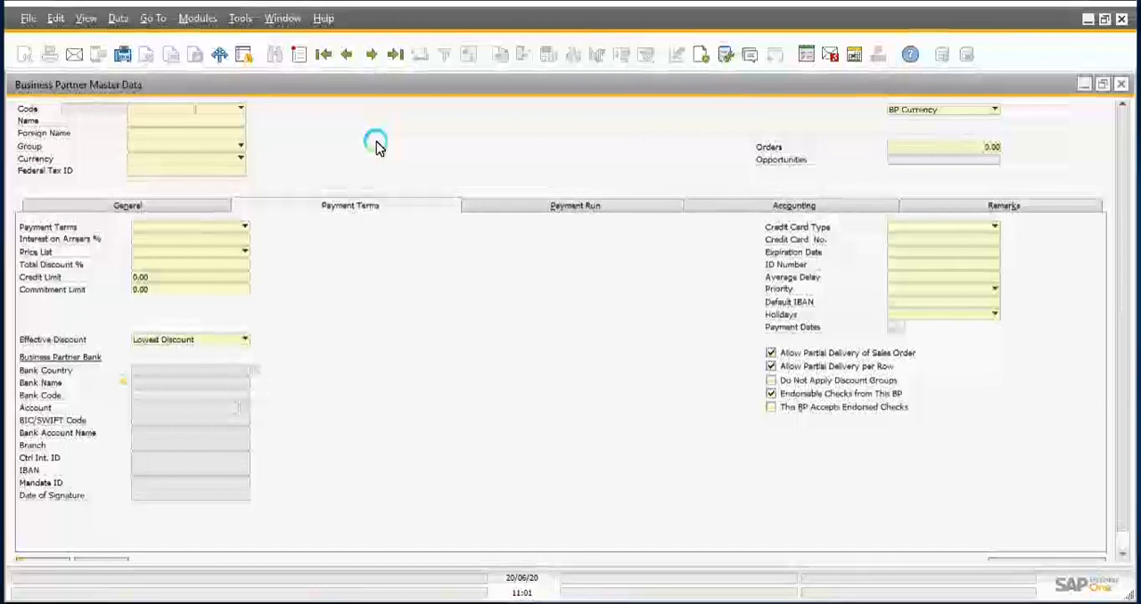
pyautogui.click(578, 207)
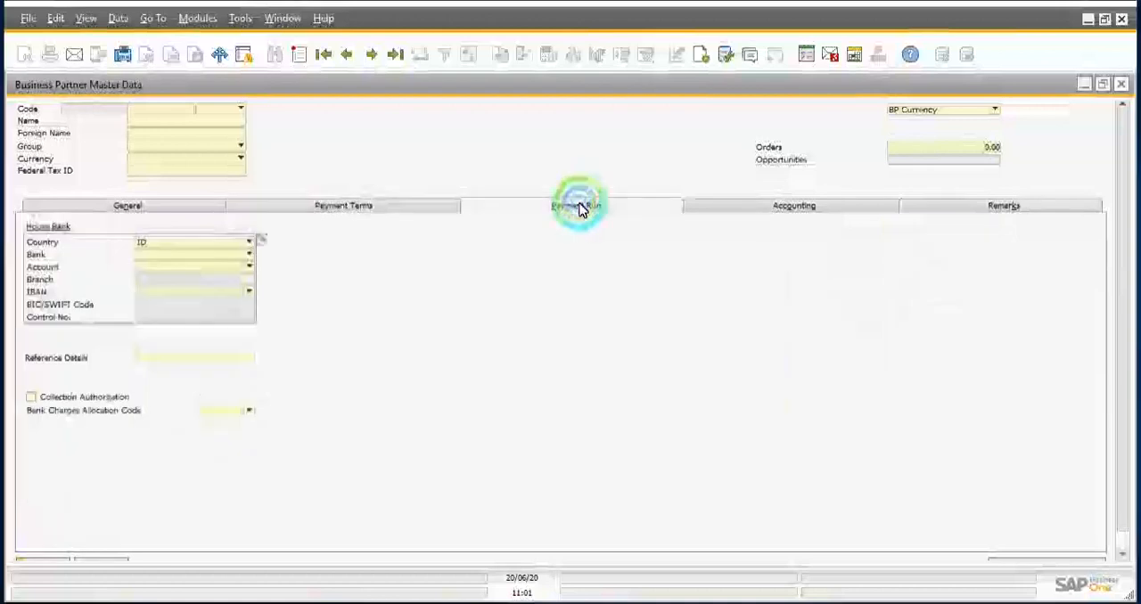
pyautogui.click(782, 204)
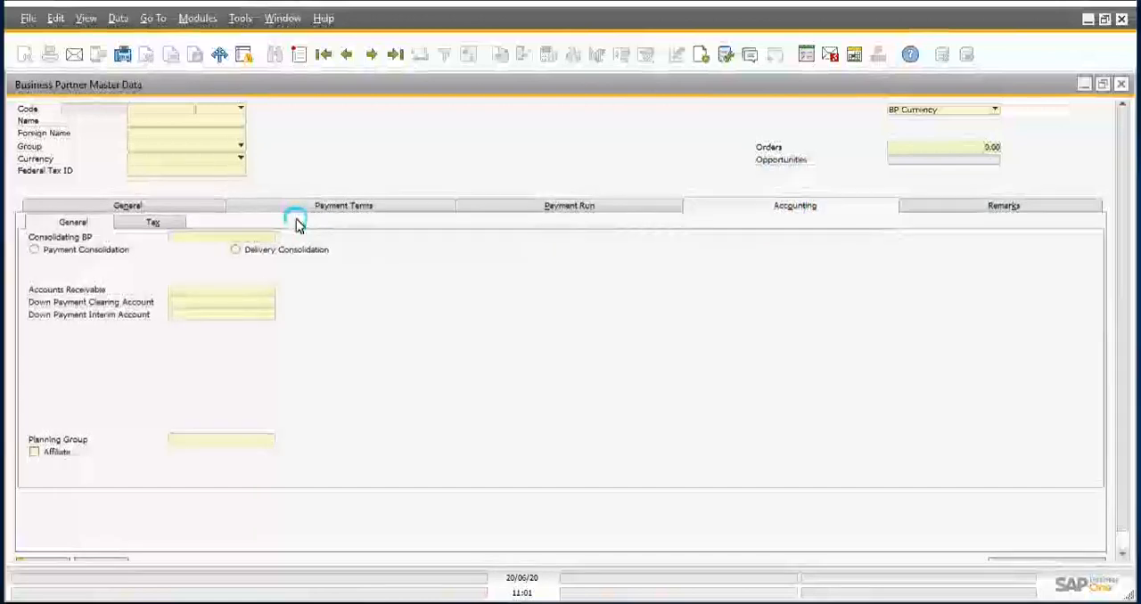
pyautogui.click(148, 225)
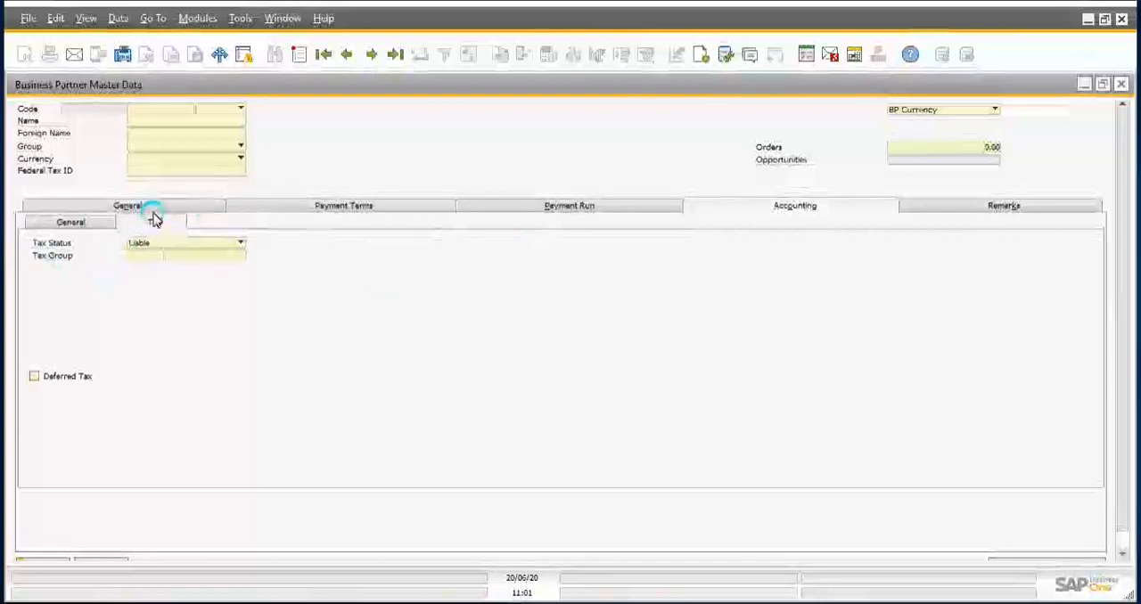
pyautogui.click(89, 224)
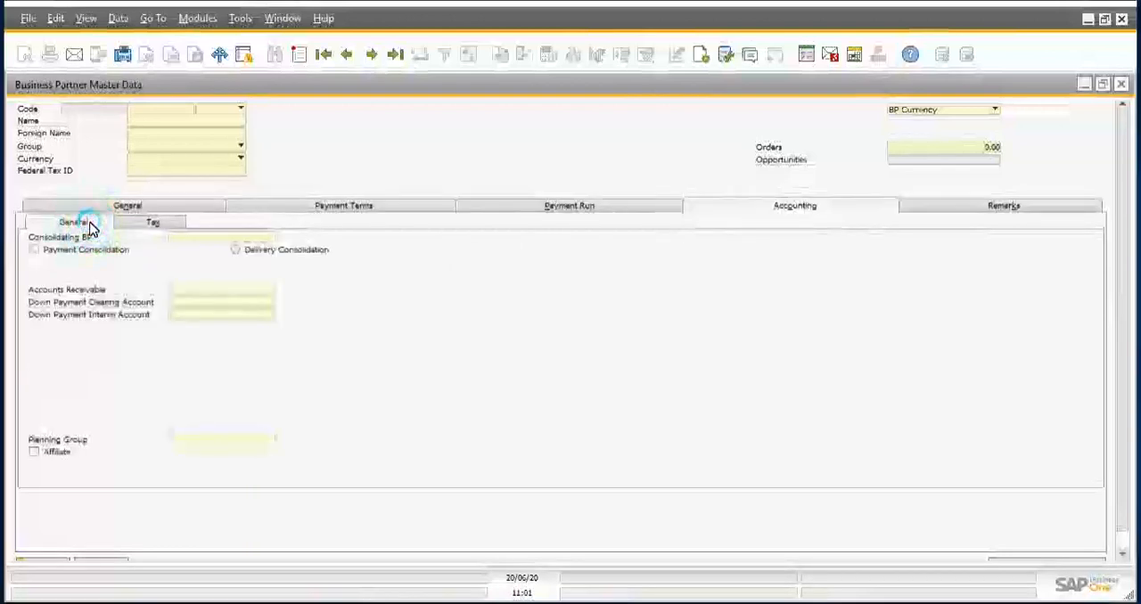
pyautogui.click(138, 206)
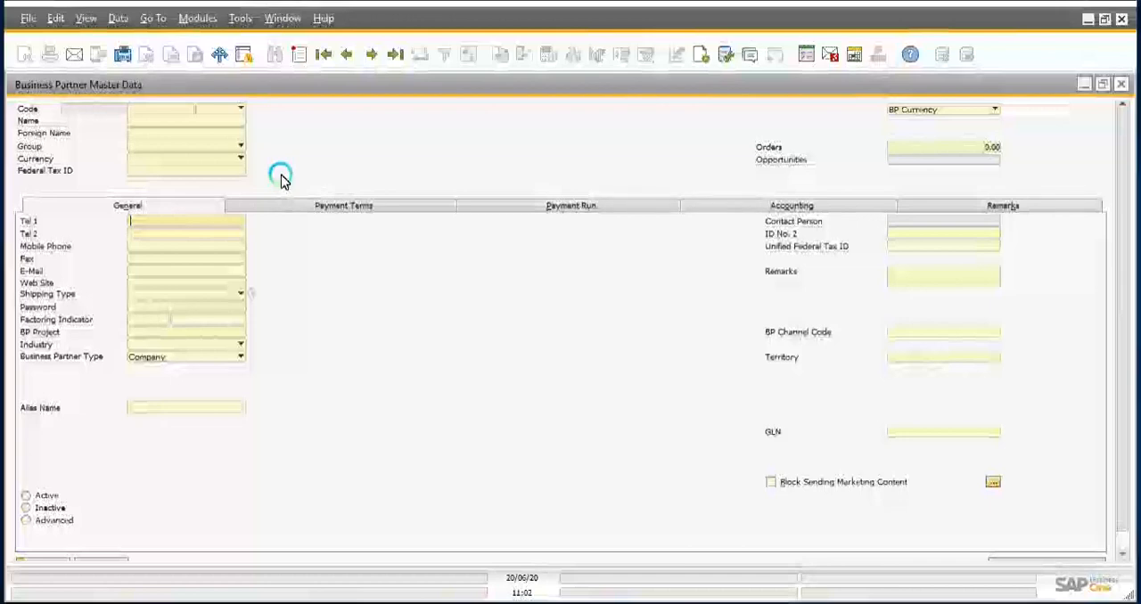
# Step: Examine the available business partner types beside the Code field without choosing one
pyautogui.click(240, 111)
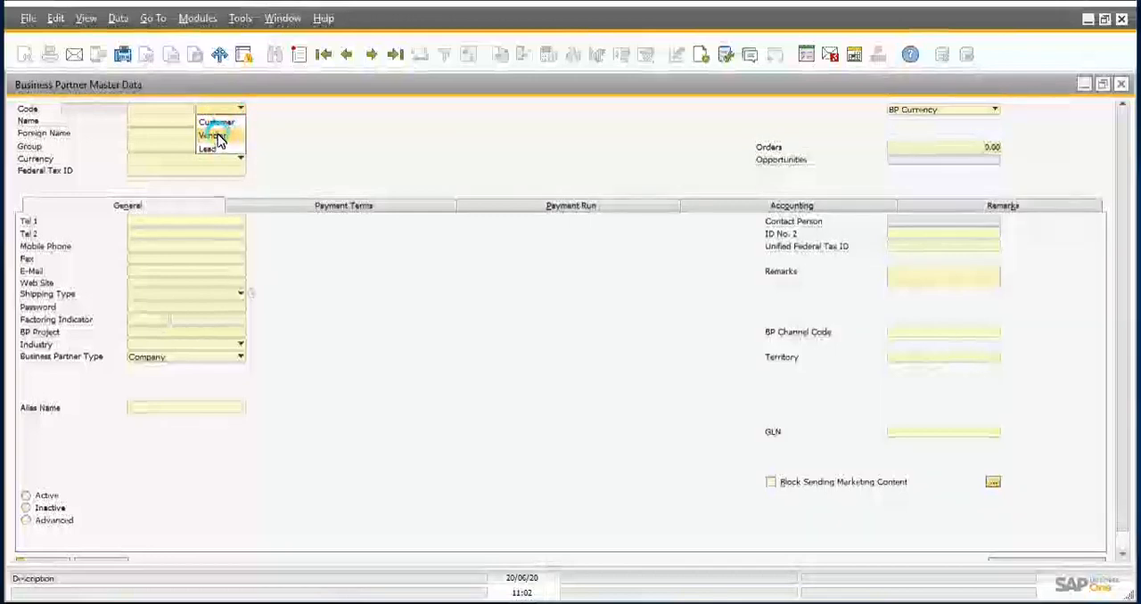
pyautogui.click(332, 125)
pyautogui.click(271, 127)
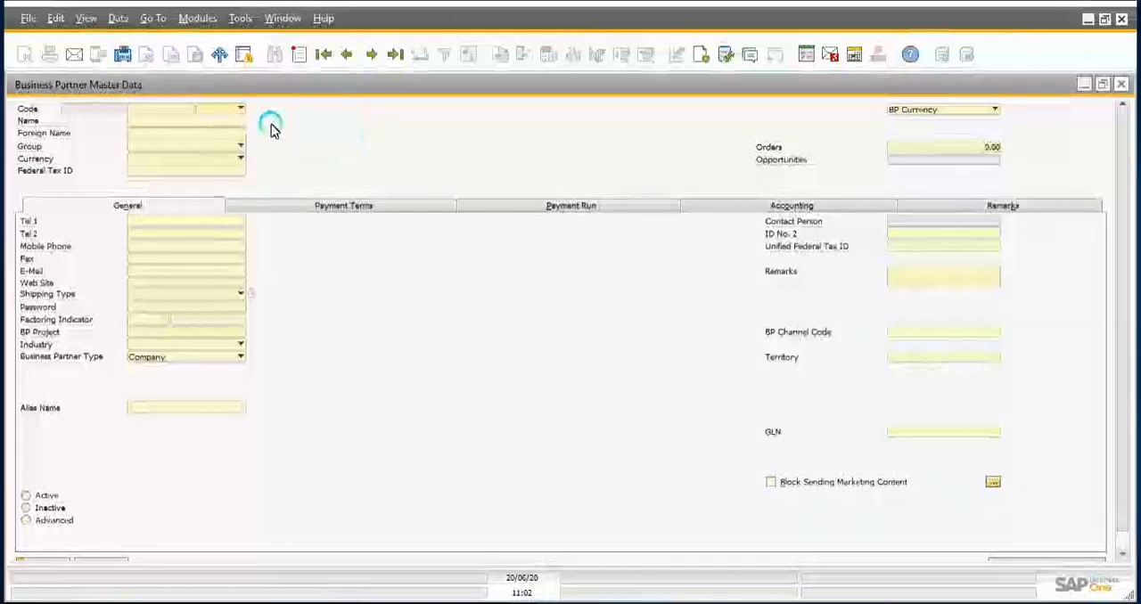
pyautogui.click(157, 113)
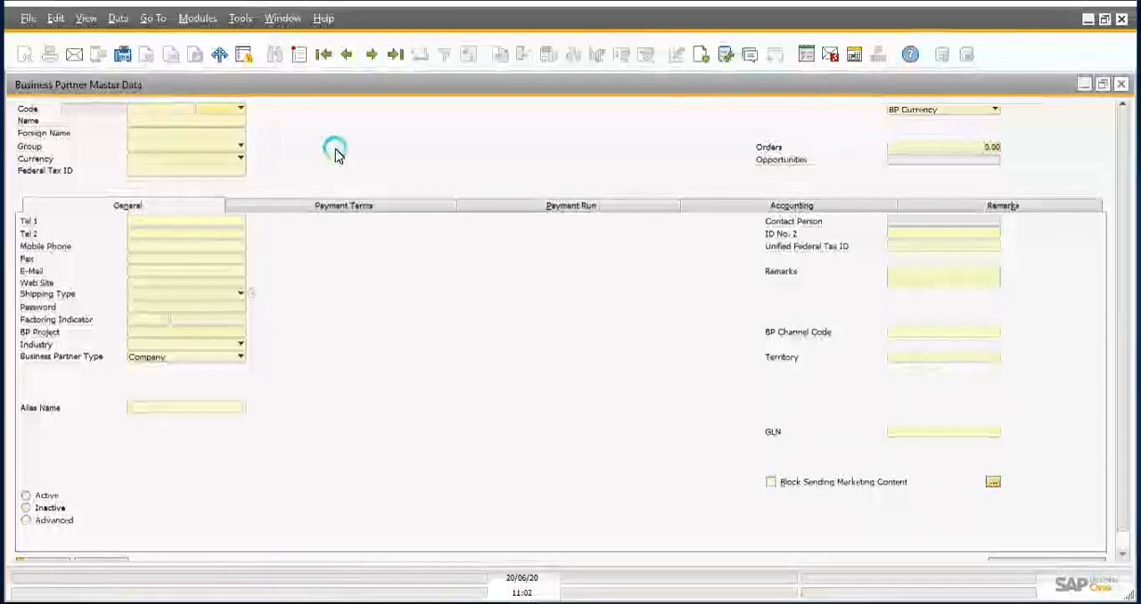
# Step: Switch the Business Partner Master Data form from find mode to add mode for a new customer record
pyautogui.click(301, 57)
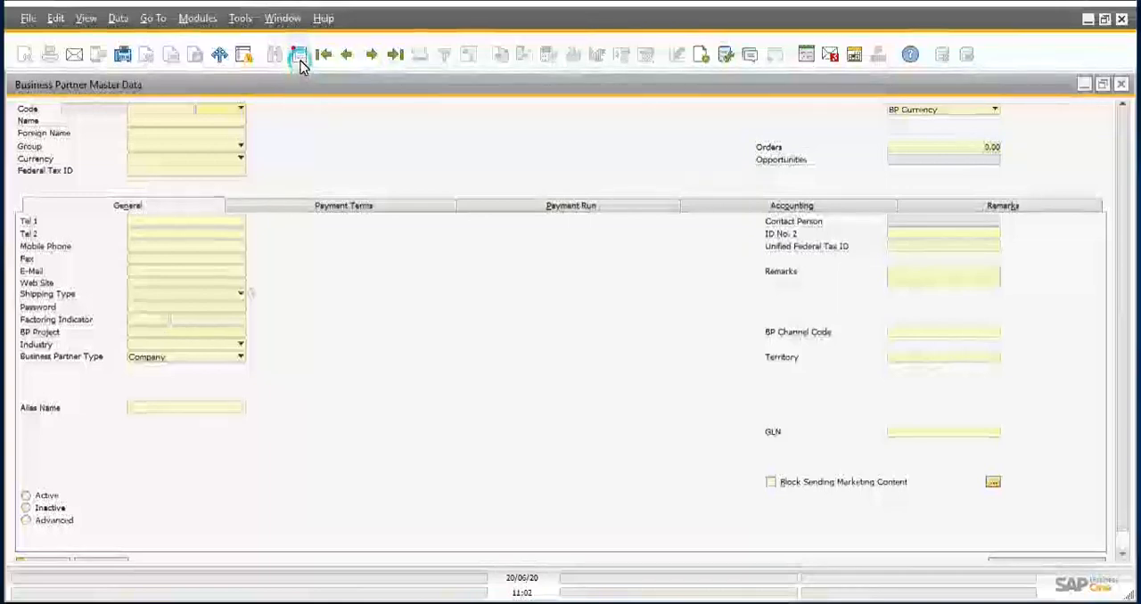
pyautogui.click(301, 60)
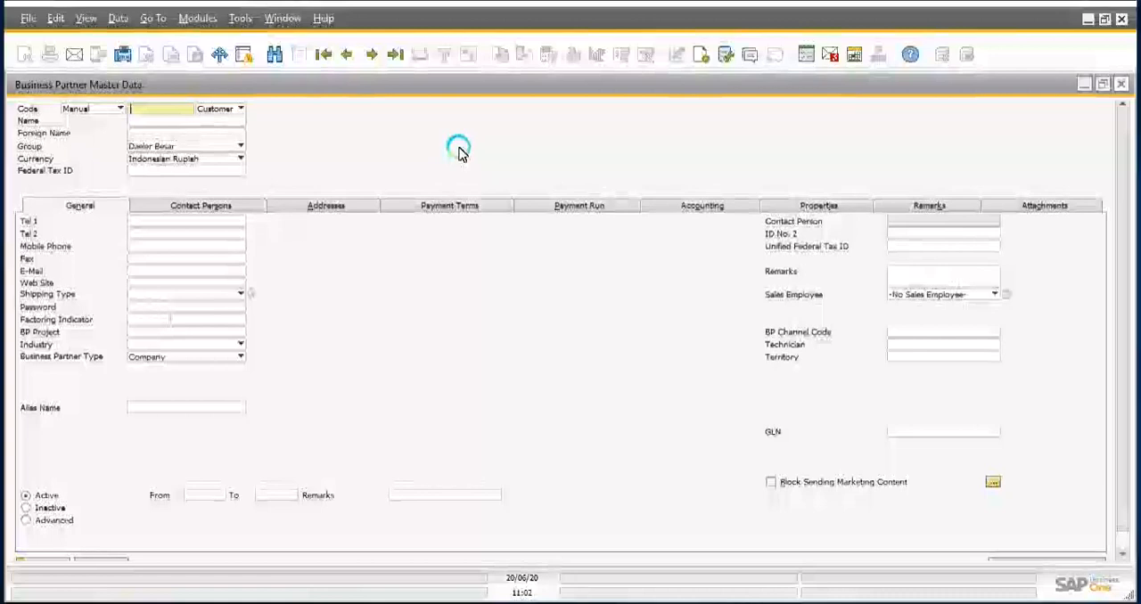
pyautogui.click(275, 57)
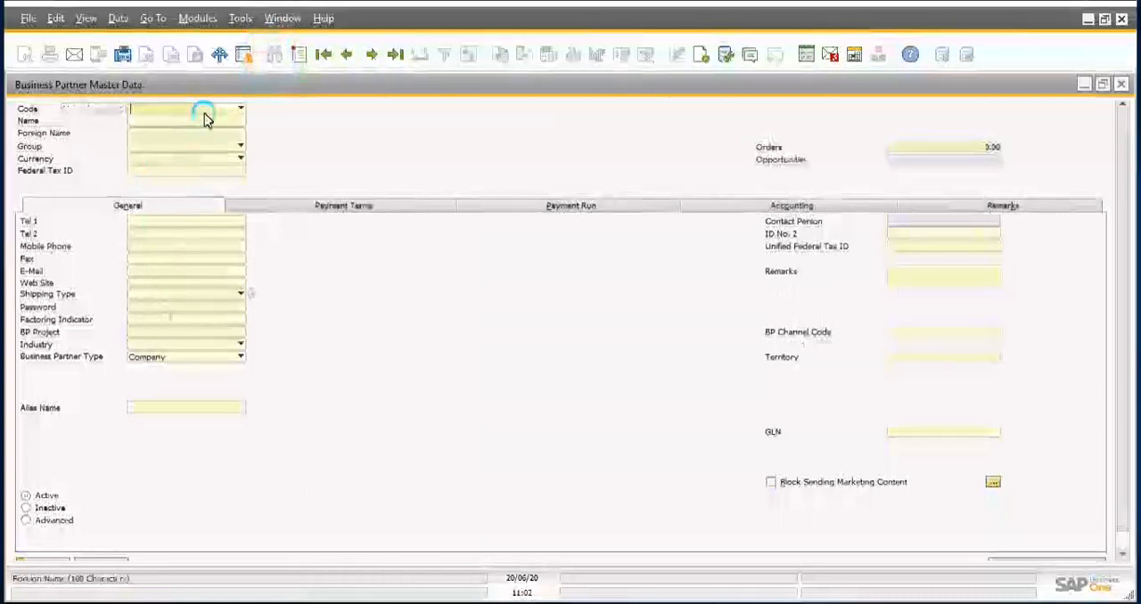
pyautogui.click(302, 56)
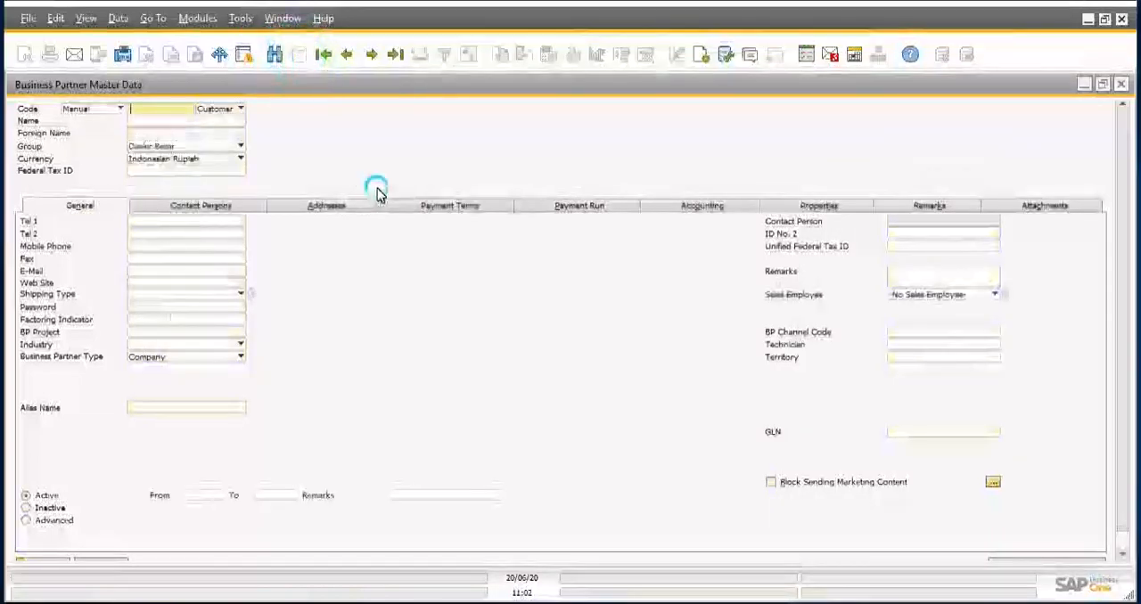
# Step: Examine the numbering series offered for the customer code, keeping Manual selected
pyautogui.click(93, 114)
pyautogui.click(94, 116)
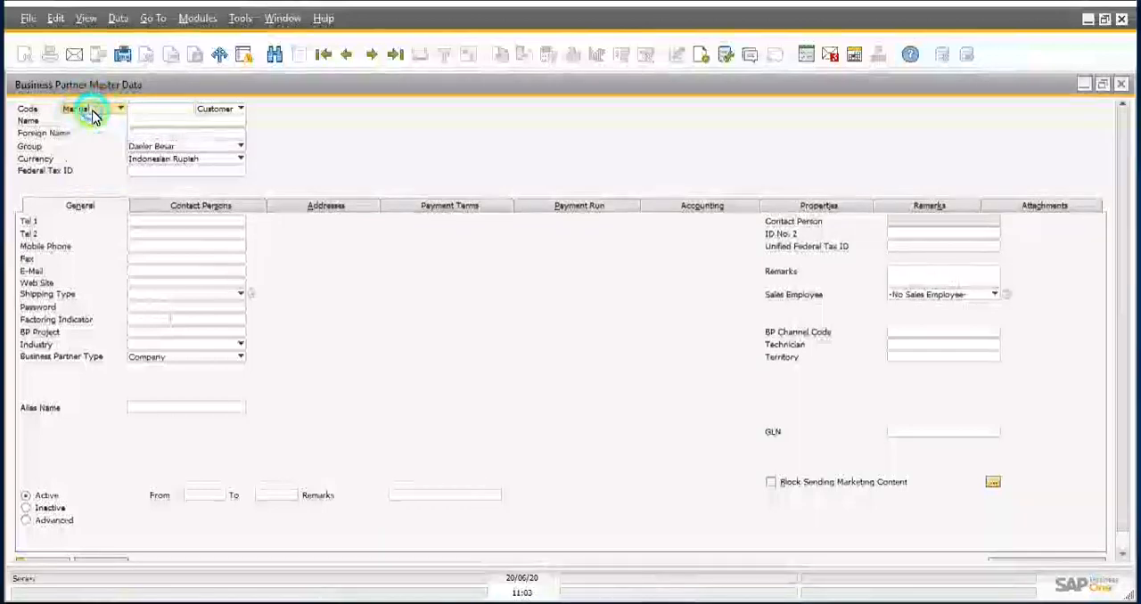
pyautogui.click(94, 114)
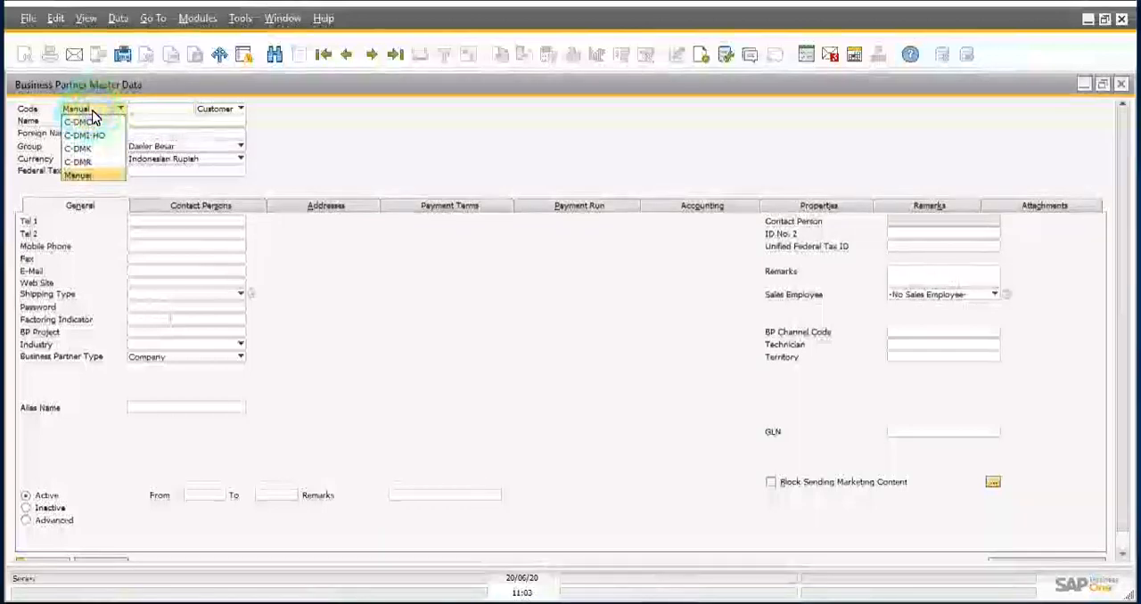
pyautogui.click(148, 108)
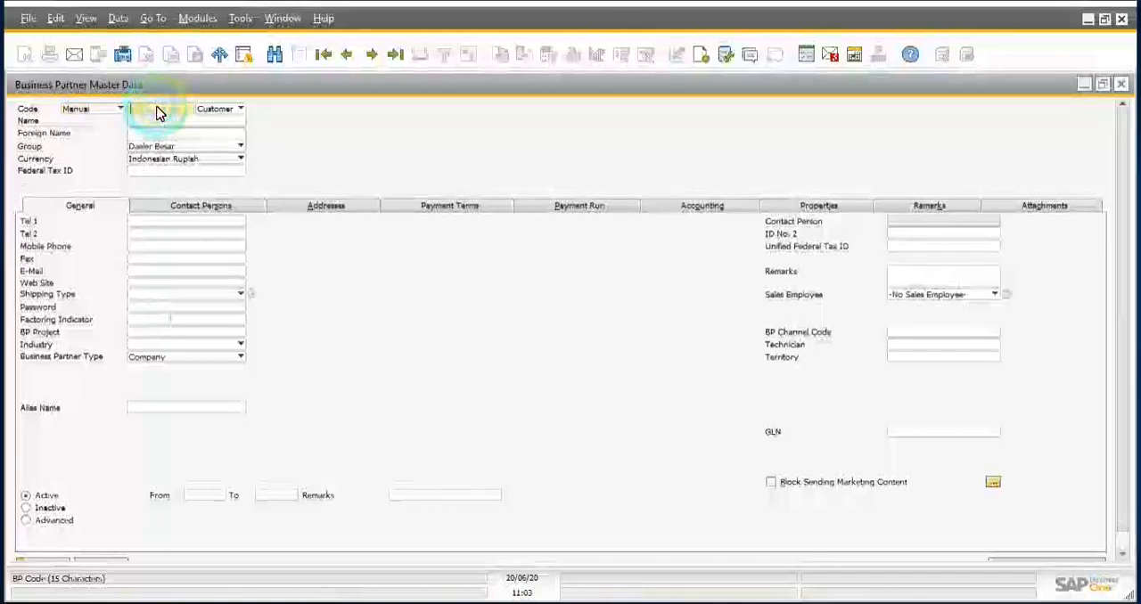
# Step: Enter the customer code manually for the new business partner
pyautogui.click(158, 109)
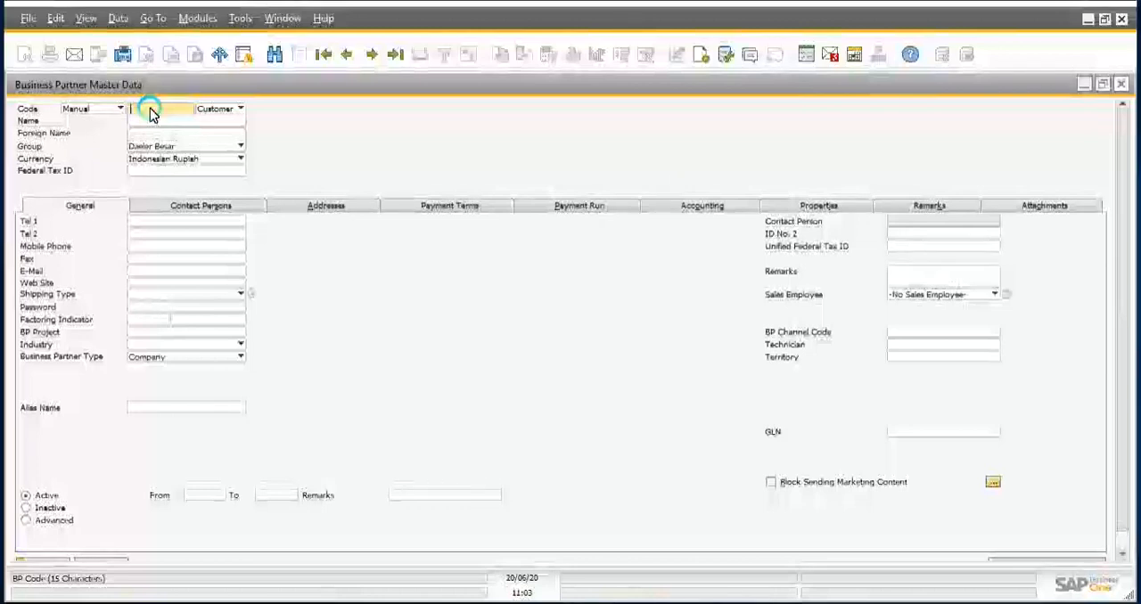
pyautogui.write('C0')
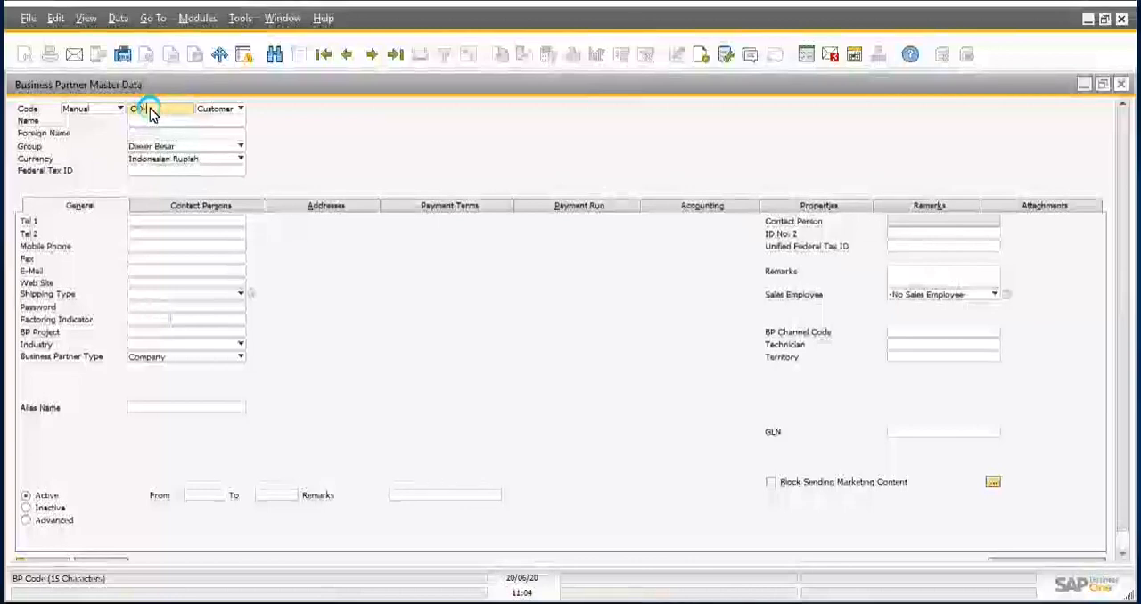
pyautogui.write('00')
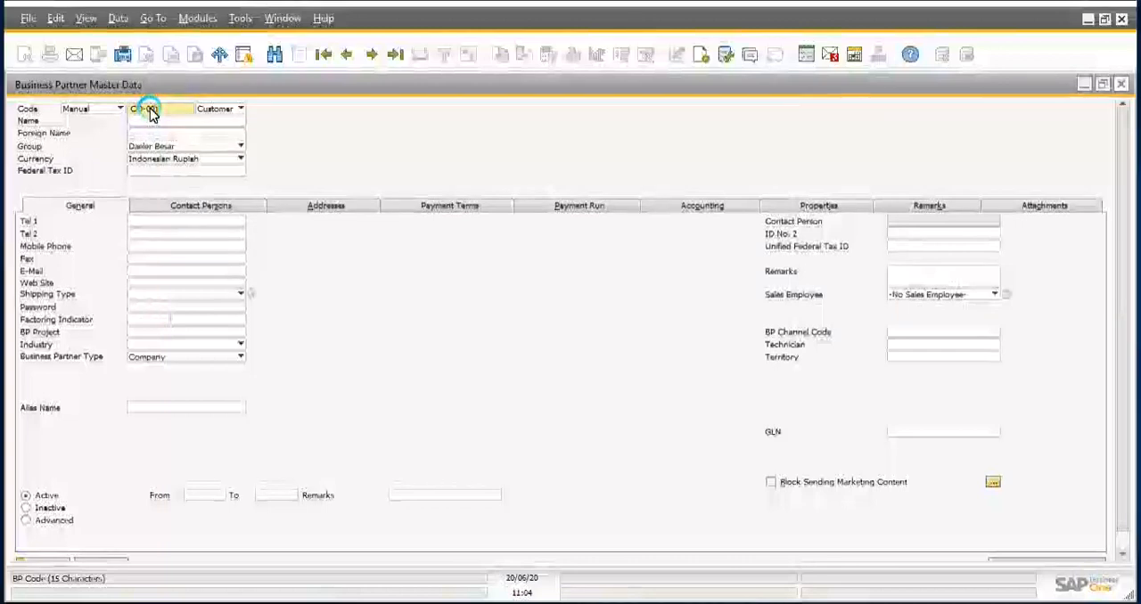
pyautogui.write('1')
pyautogui.press('BackSpace')
pyautogui.write('2')
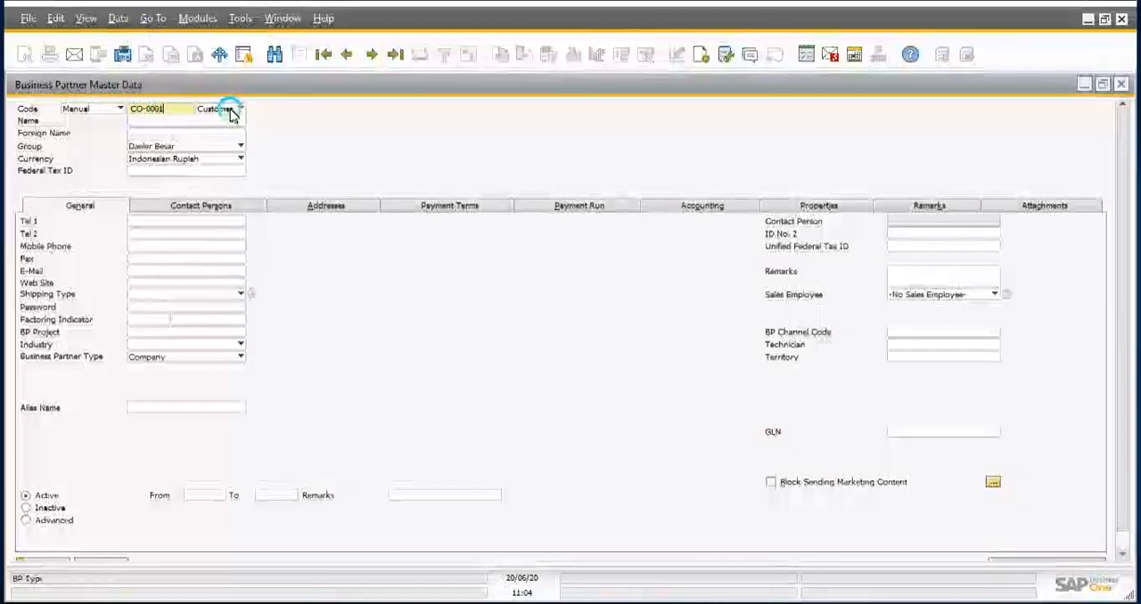
# Step: Enter CUSTOMER A as the business partner's name and leave the Foreign Name blank
pyautogui.click(179, 123)
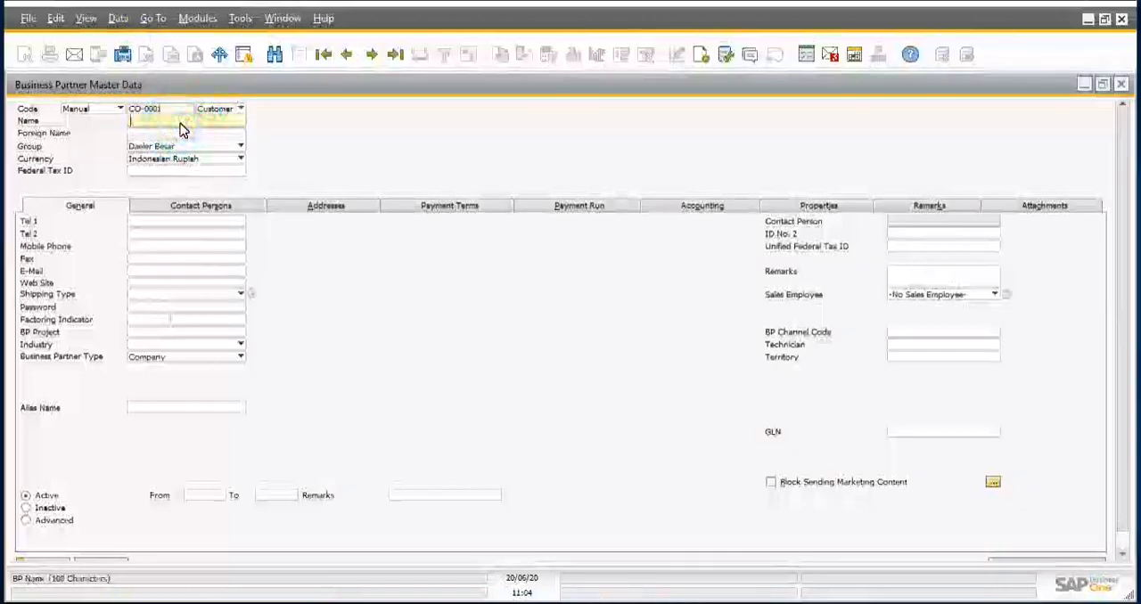
pyautogui.write('CUS')
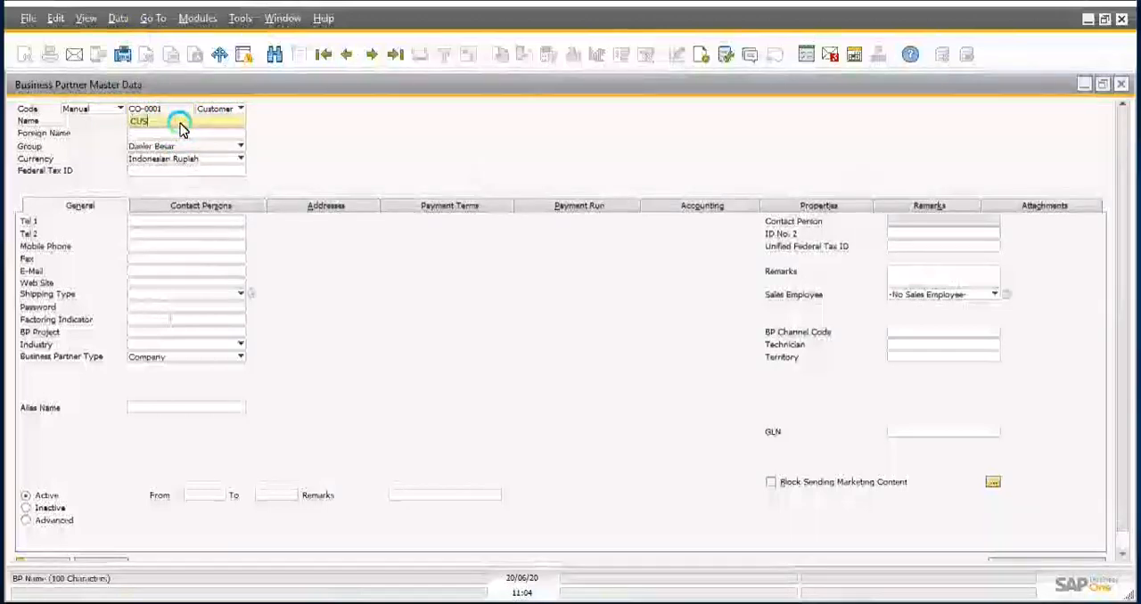
pyautogui.write('TOMER A')
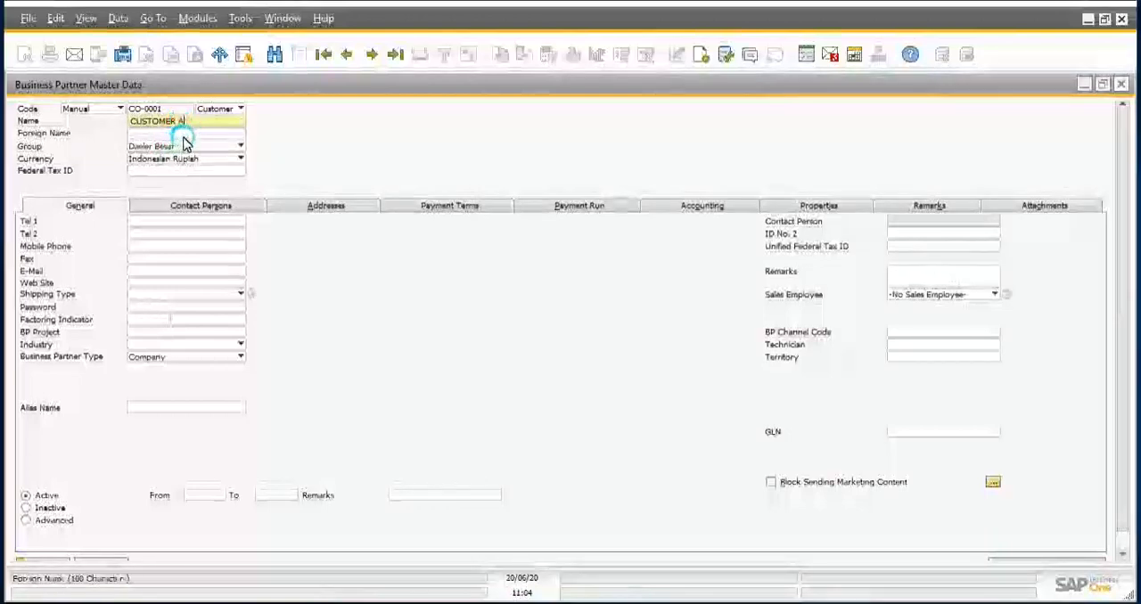
pyautogui.press('Tab')
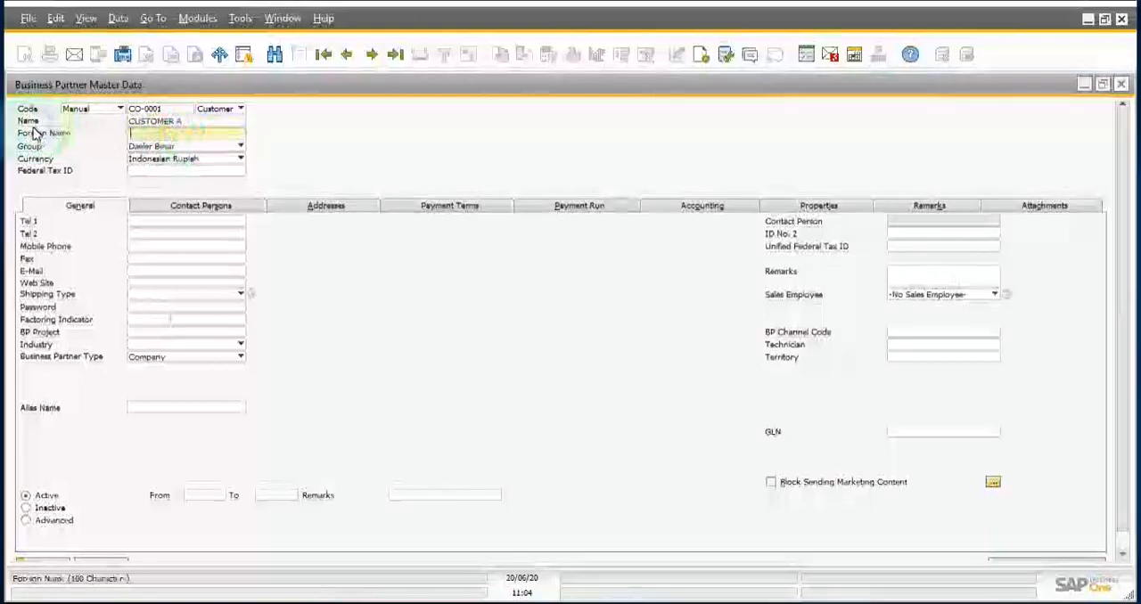
pyautogui.click(192, 134)
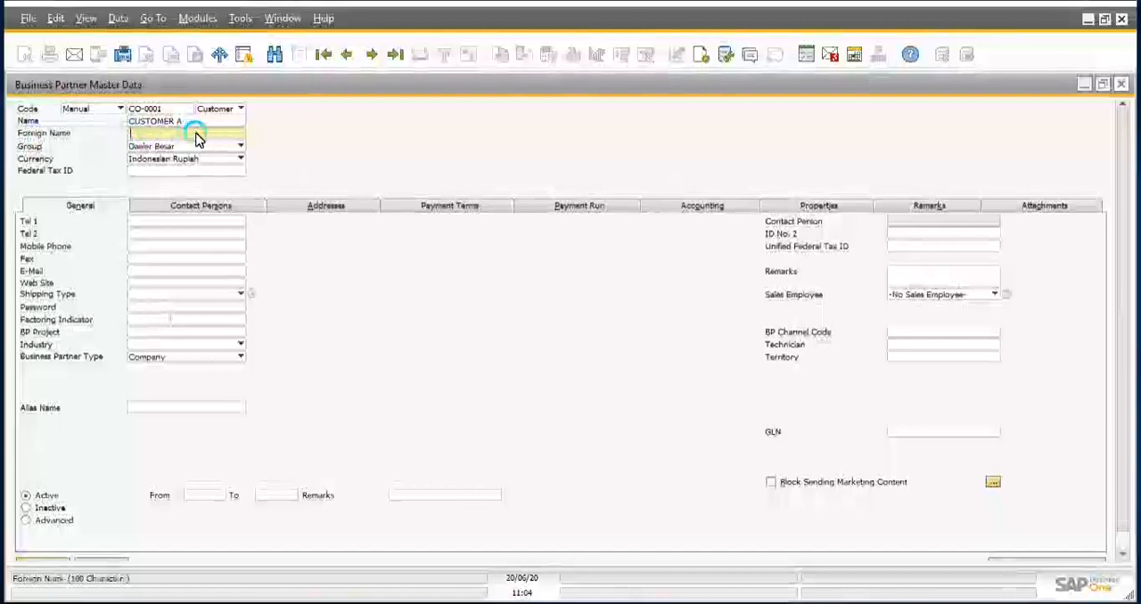
pyautogui.click(268, 133)
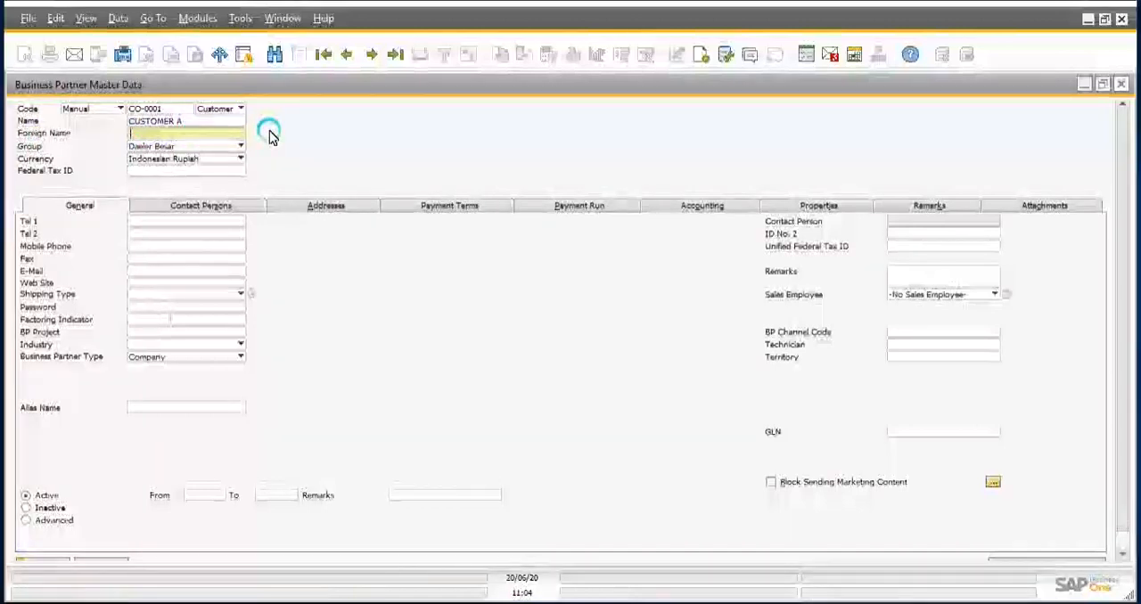
# Step: Review the available customer groups and currencies, keeping Daeler Besar and Indonesian Rupiah selected
pyautogui.click(140, 143)
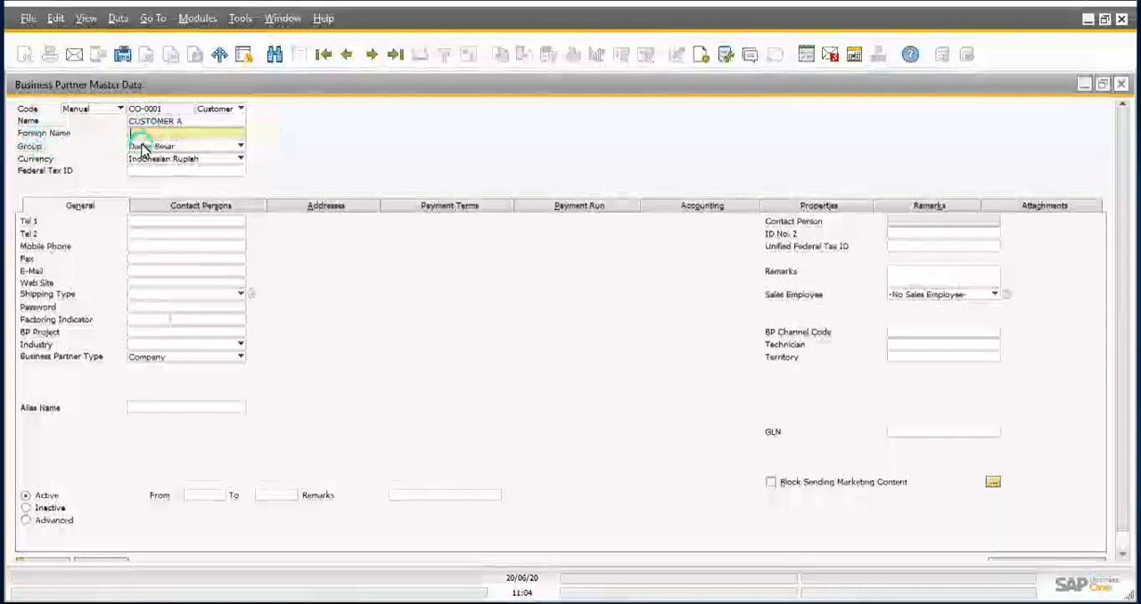
pyautogui.click(156, 147)
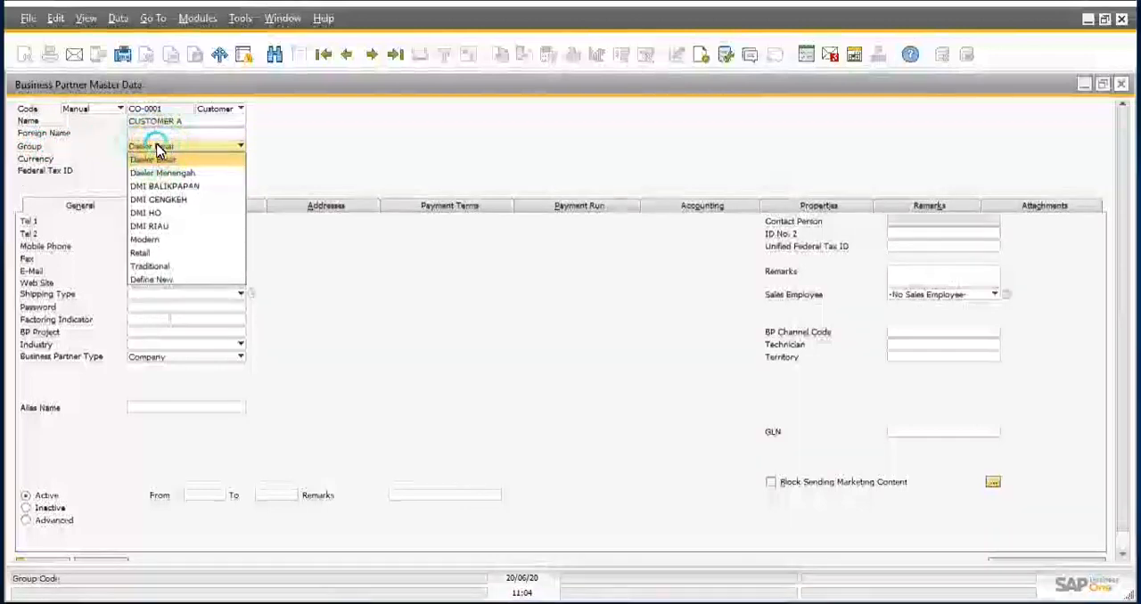
pyautogui.click(158, 149)
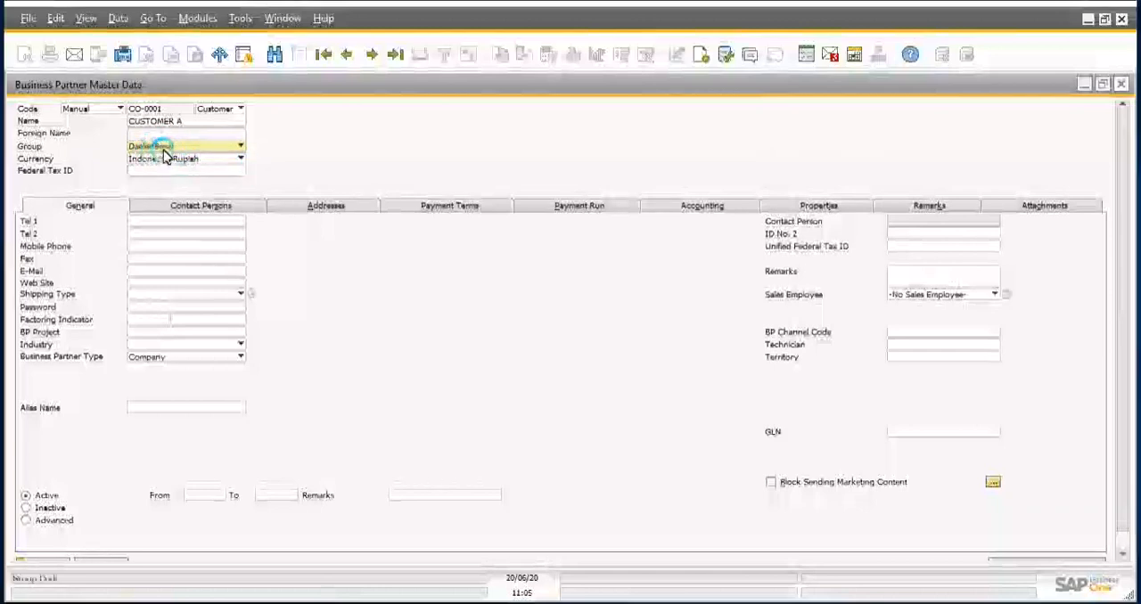
pyautogui.click(163, 170)
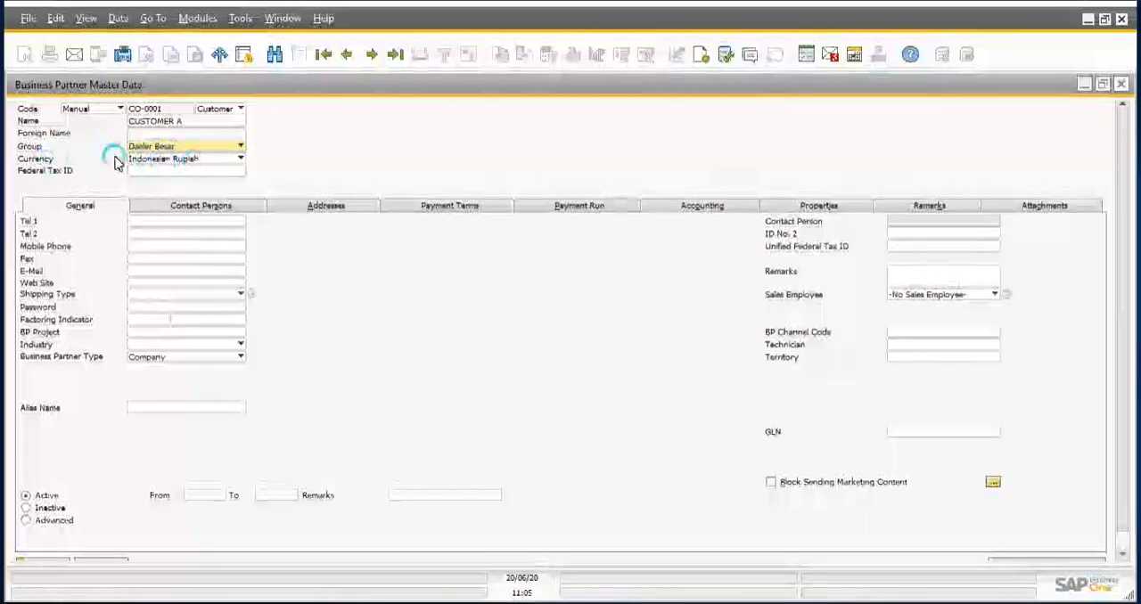
pyautogui.click(163, 169)
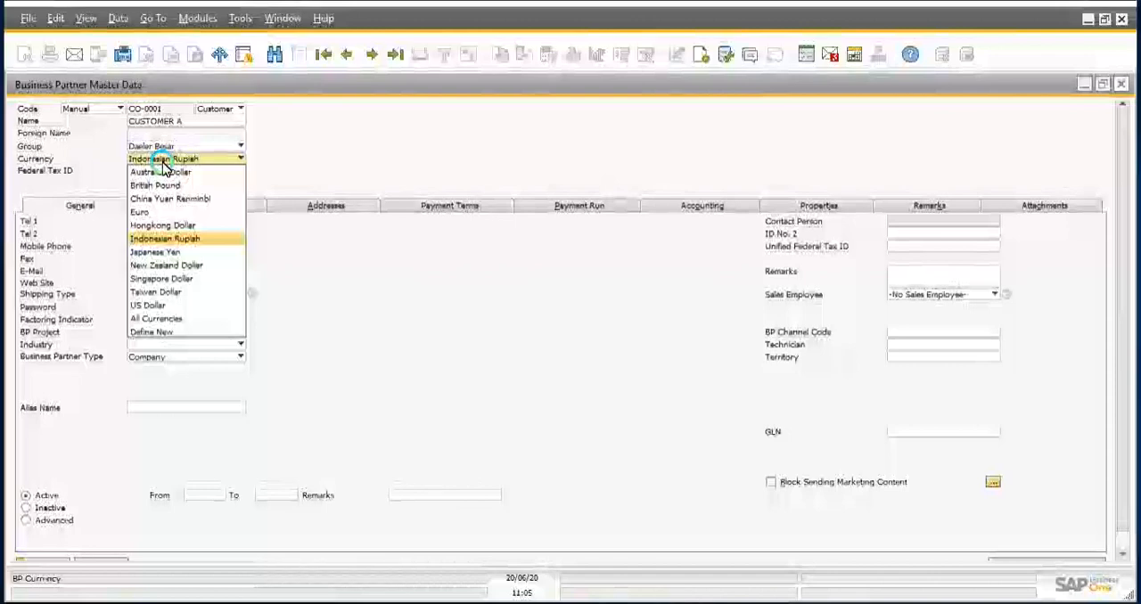
pyautogui.click(163, 168)
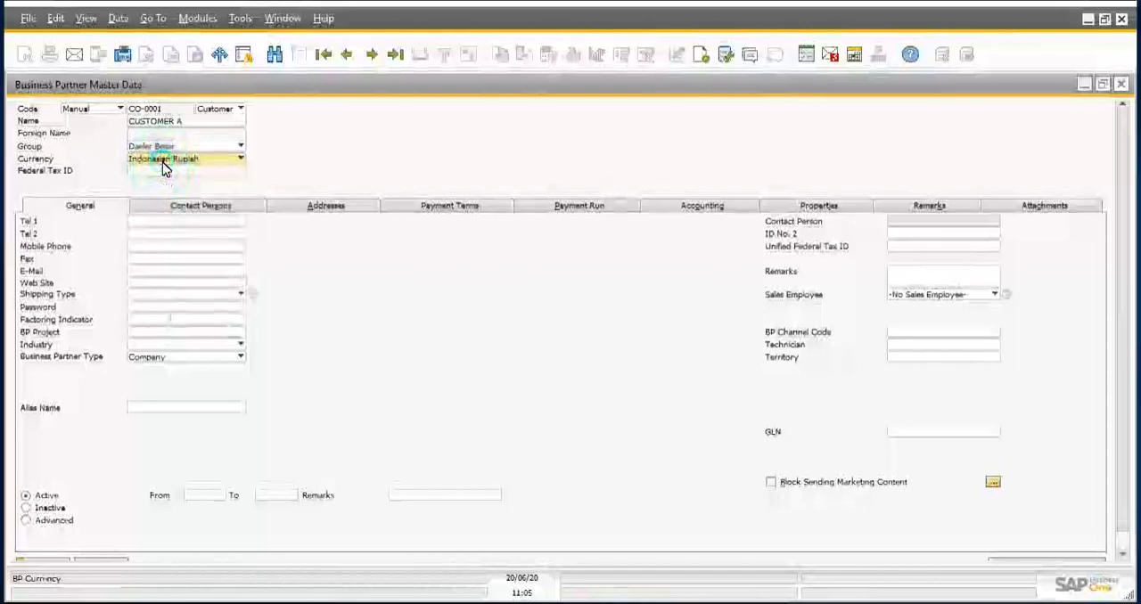
pyautogui.click(163, 168)
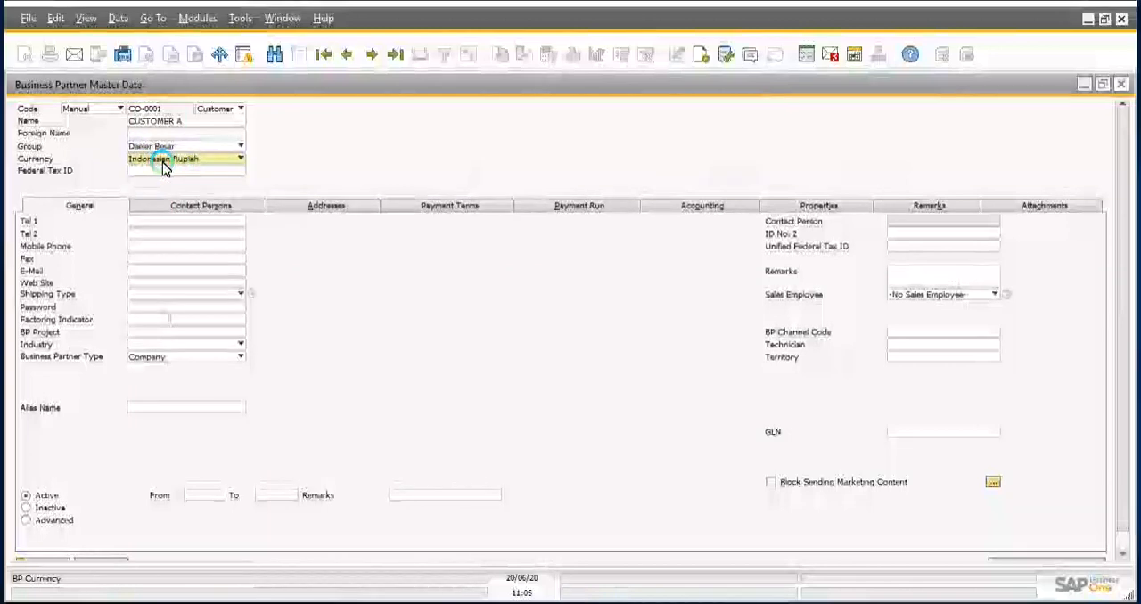
# Step: Enter the customer's phone number in the Tel 1 field of the general details
pyautogui.click(169, 222)
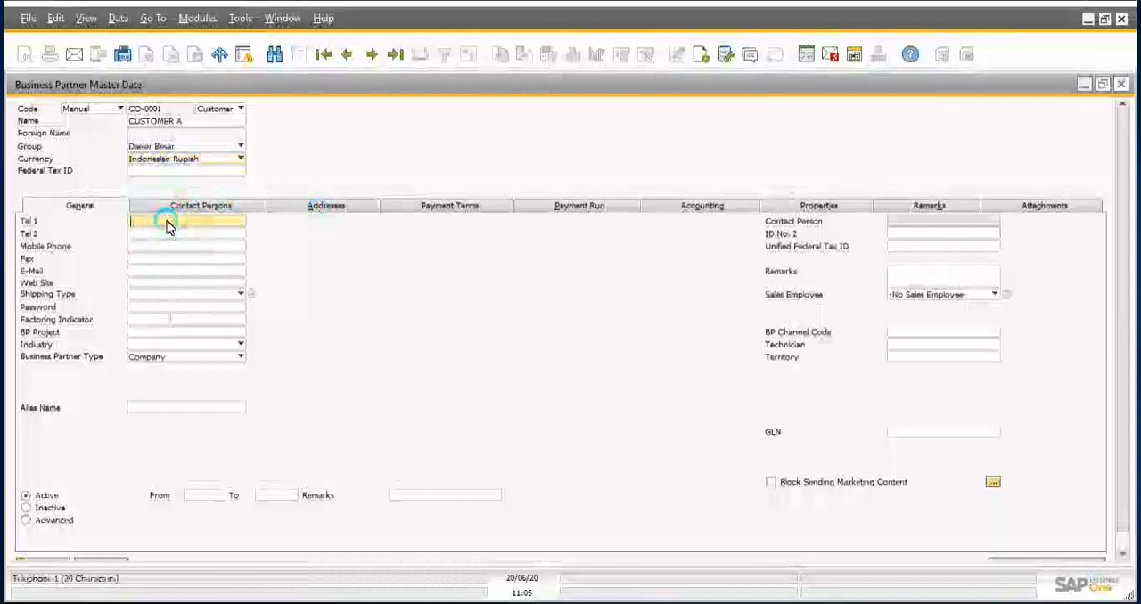
pyautogui.write('1234')
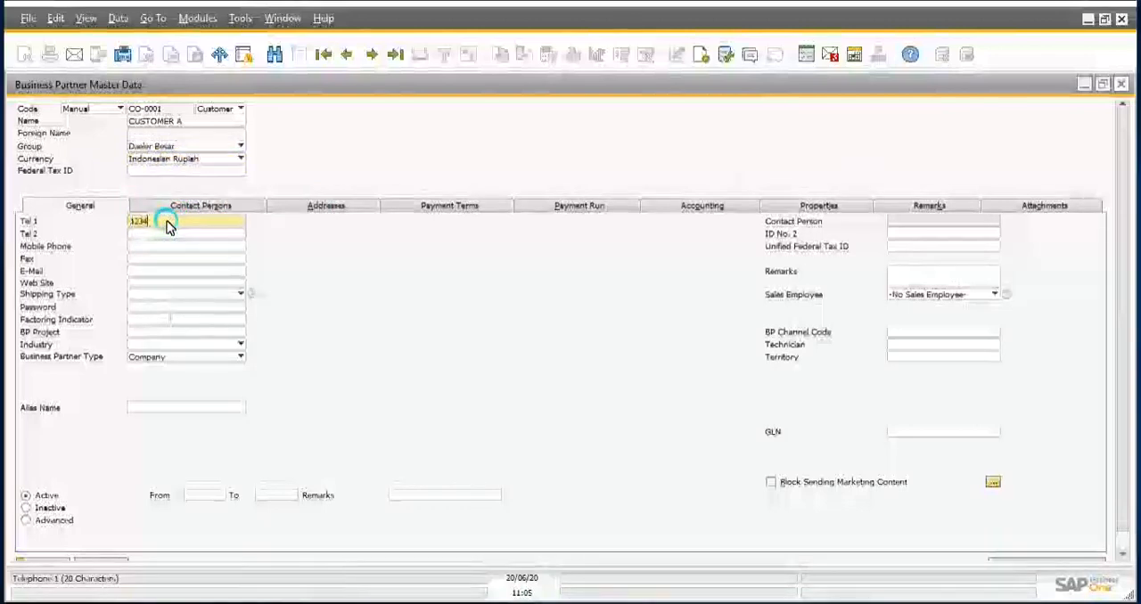
pyautogui.write('5')
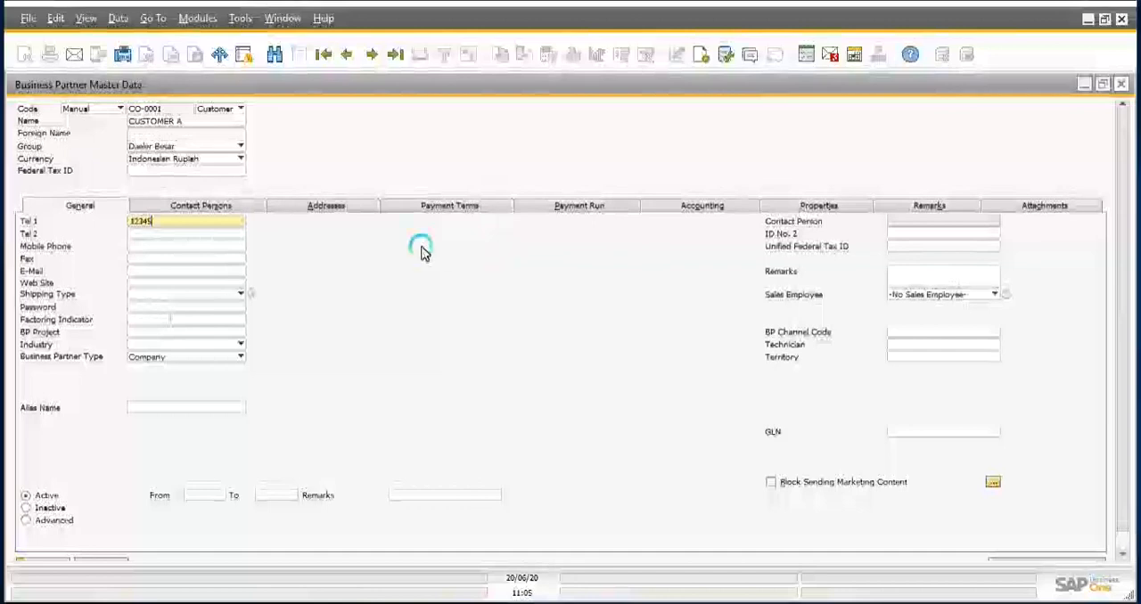
# Step: Set the customer's payment terms to T07: 7 days After Delivery and apply the associated terms to the business partner
pyautogui.click(457, 207)
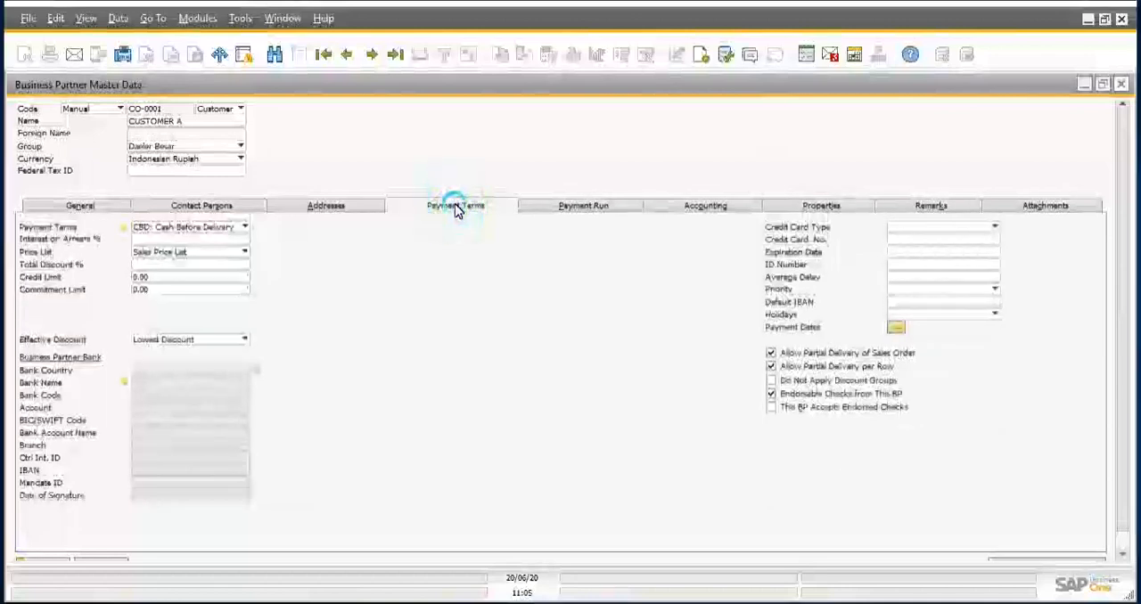
pyautogui.click(222, 230)
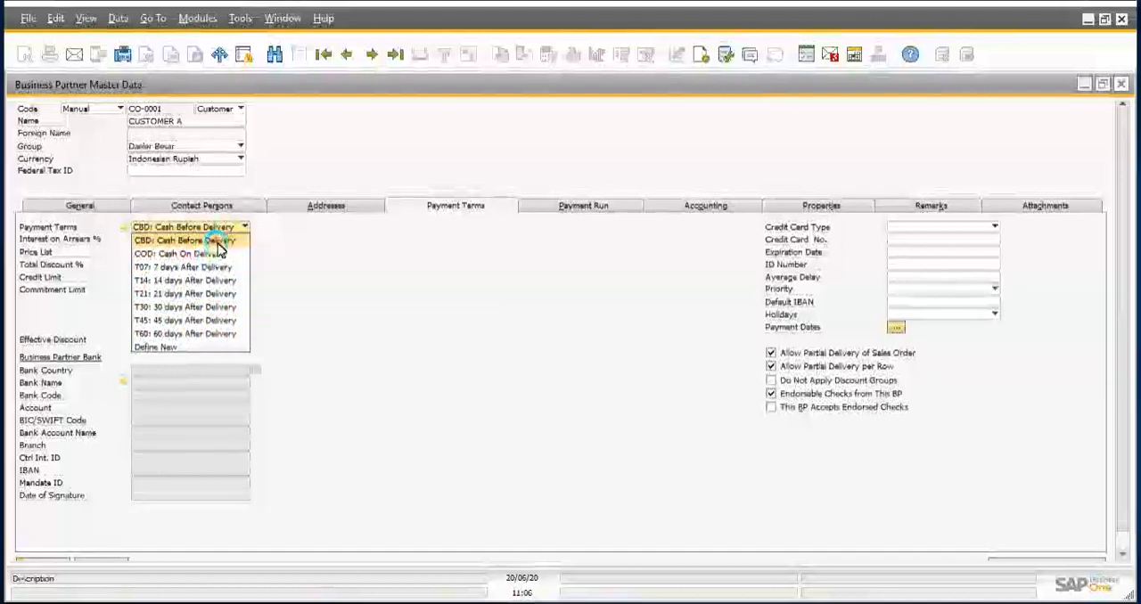
pyautogui.click(195, 307)
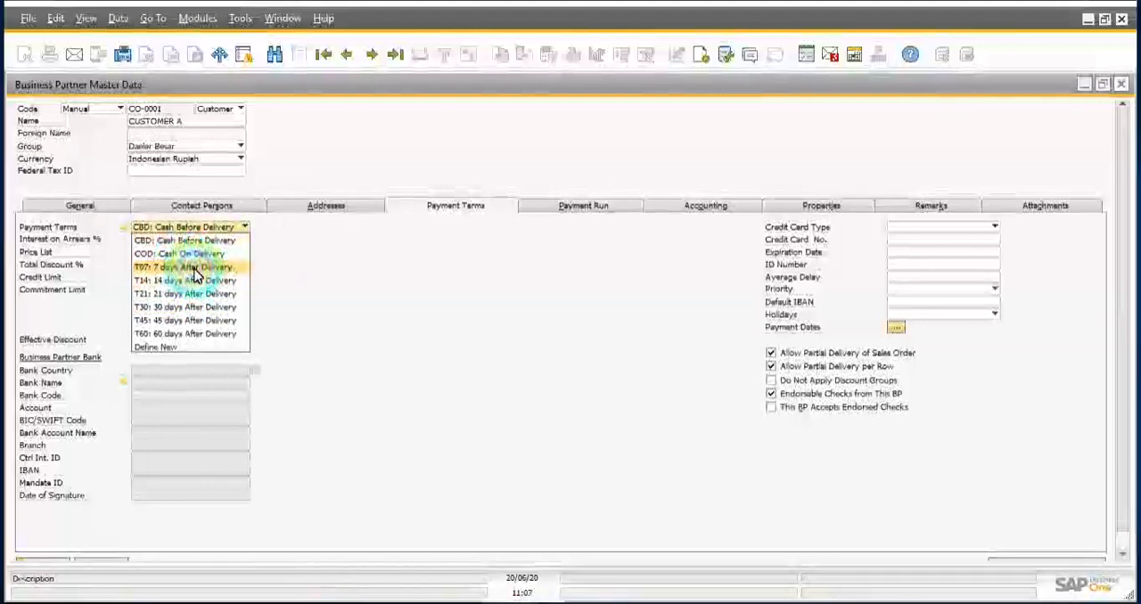
pyautogui.click(194, 268)
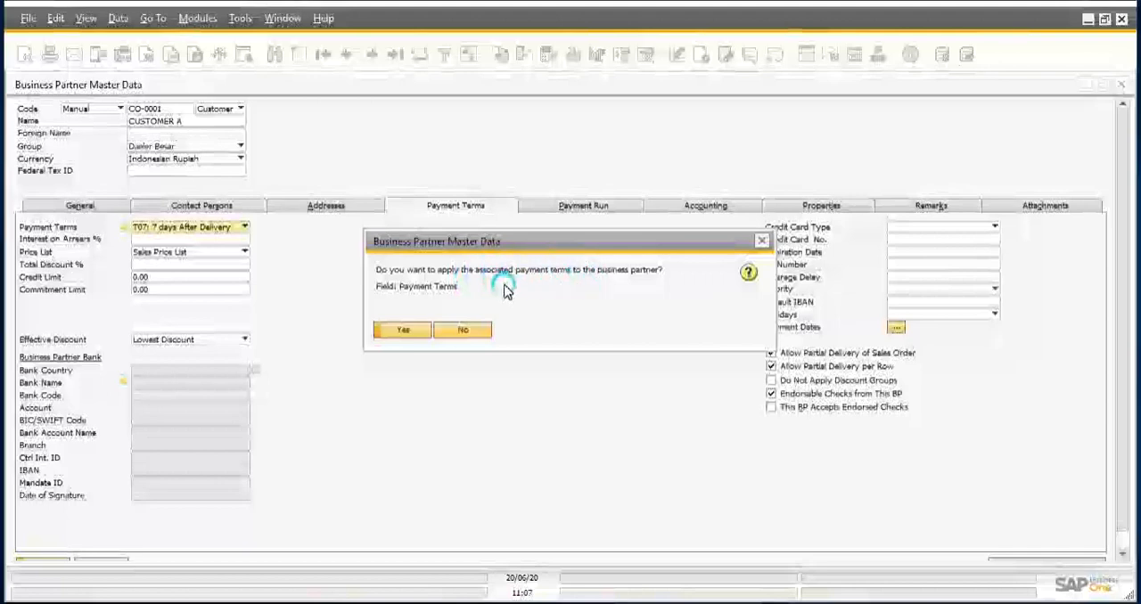
pyautogui.click(401, 334)
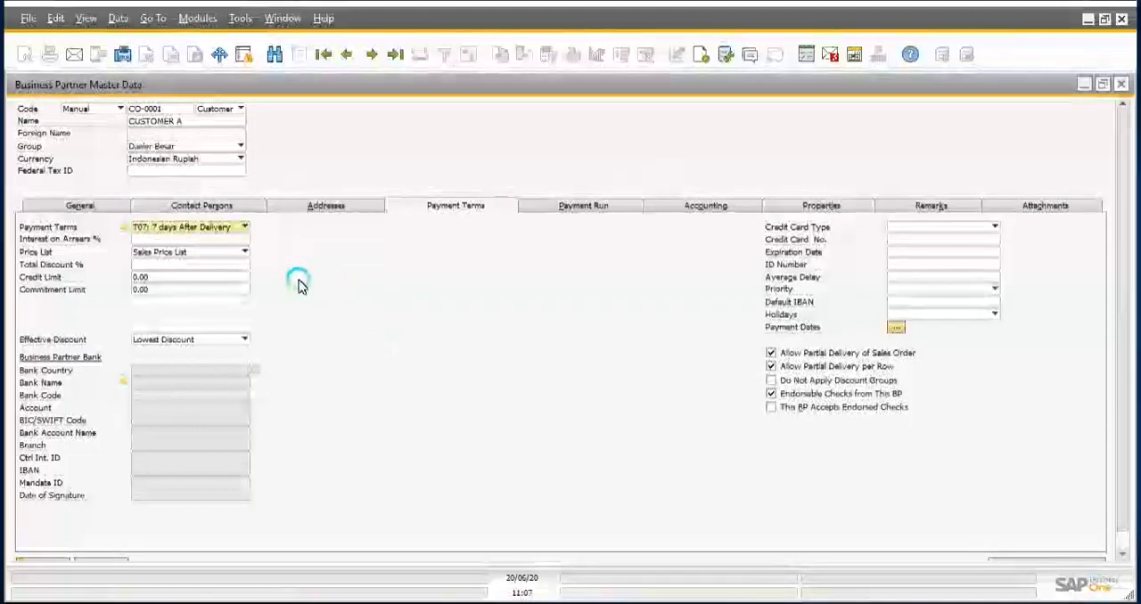
# Step: Review the price lists available for the customer, keeping Sales Price List selected, and dismiss the unrelated Internet Download Manager warning
pyautogui.click(181, 256)
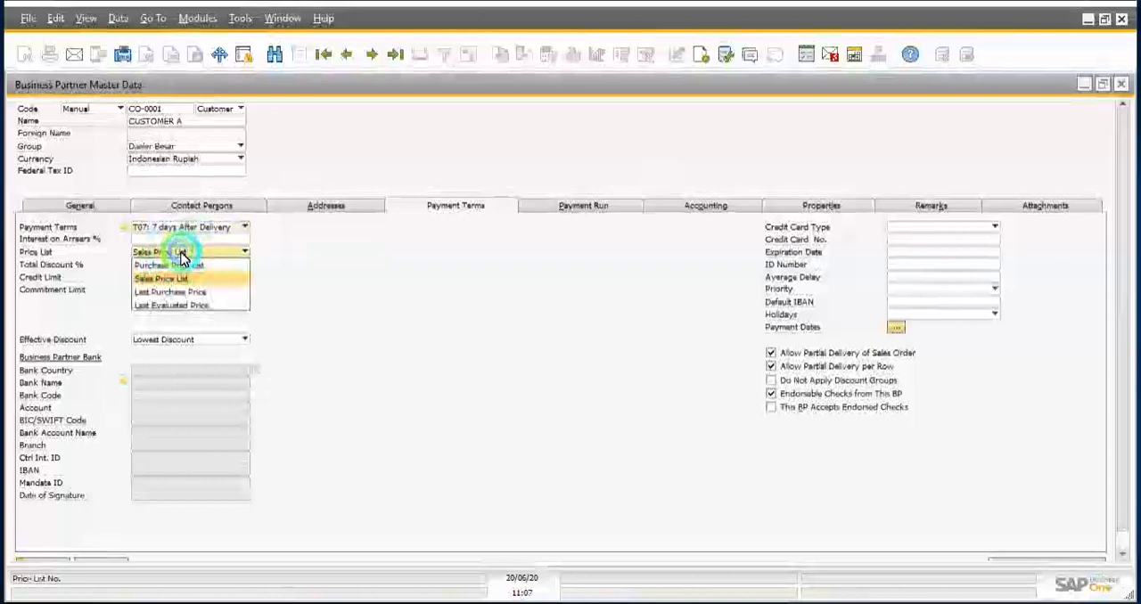
pyautogui.click(181, 257)
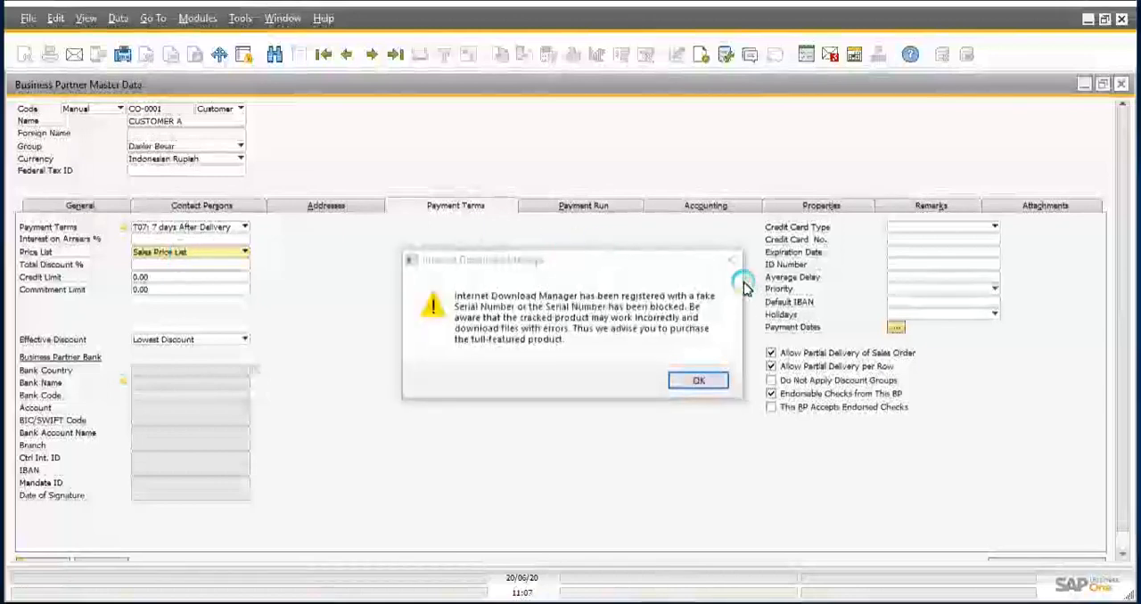
pyautogui.click(732, 259)
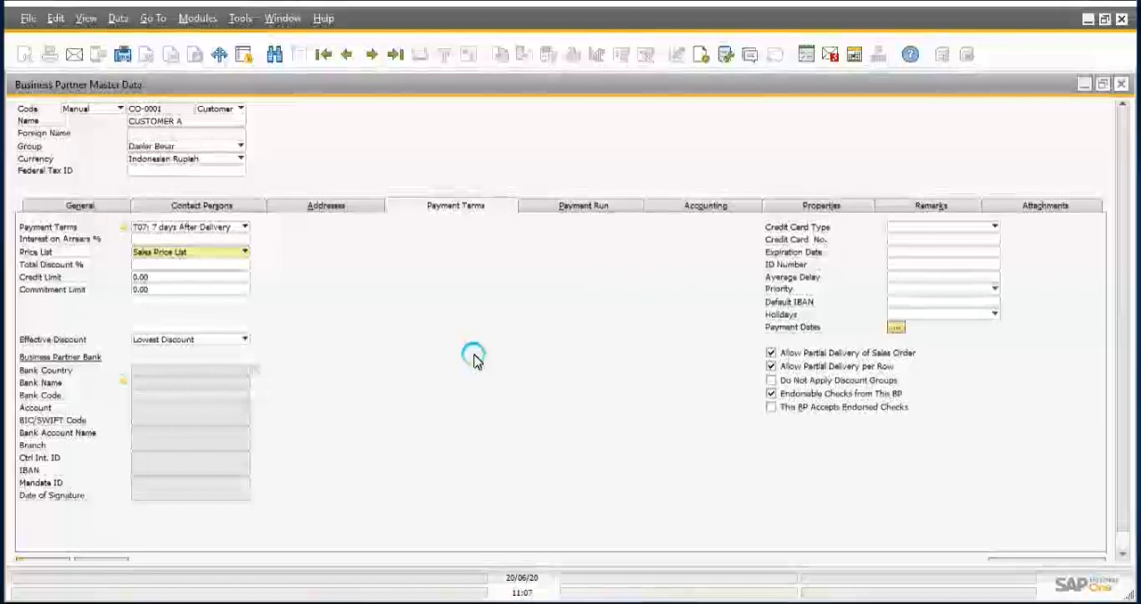
pyautogui.click(196, 256)
pyautogui.click(197, 256)
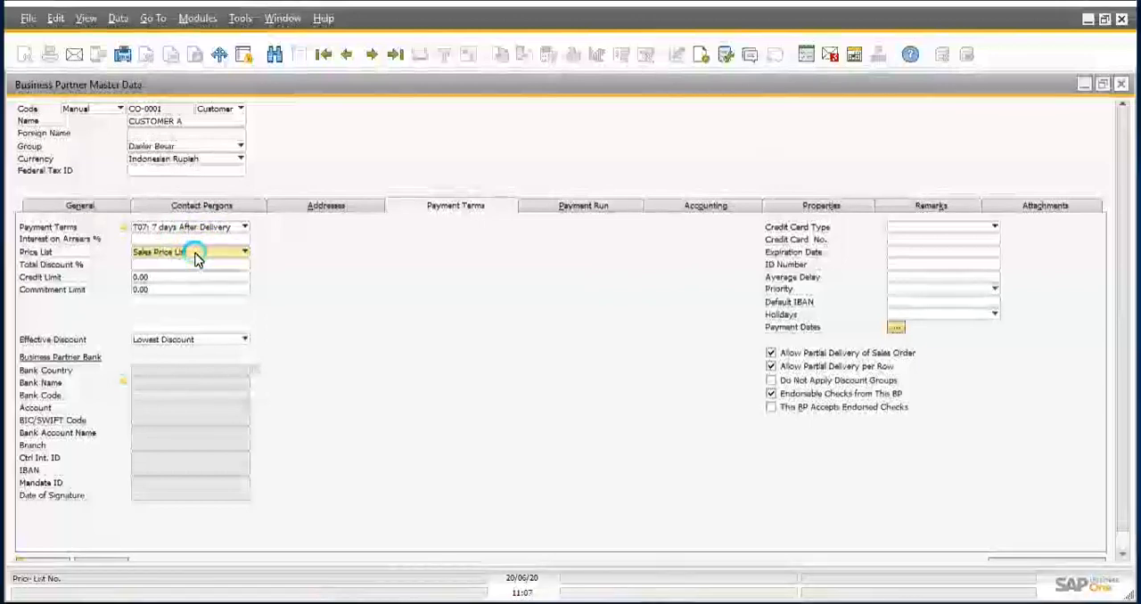
pyautogui.click(196, 256)
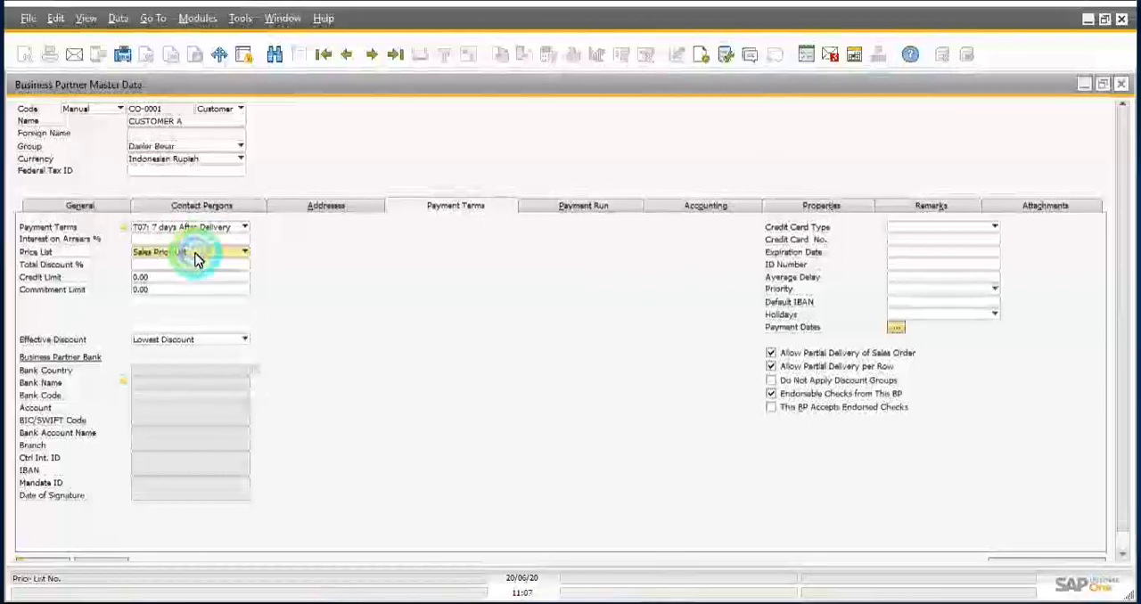
pyautogui.click(196, 256)
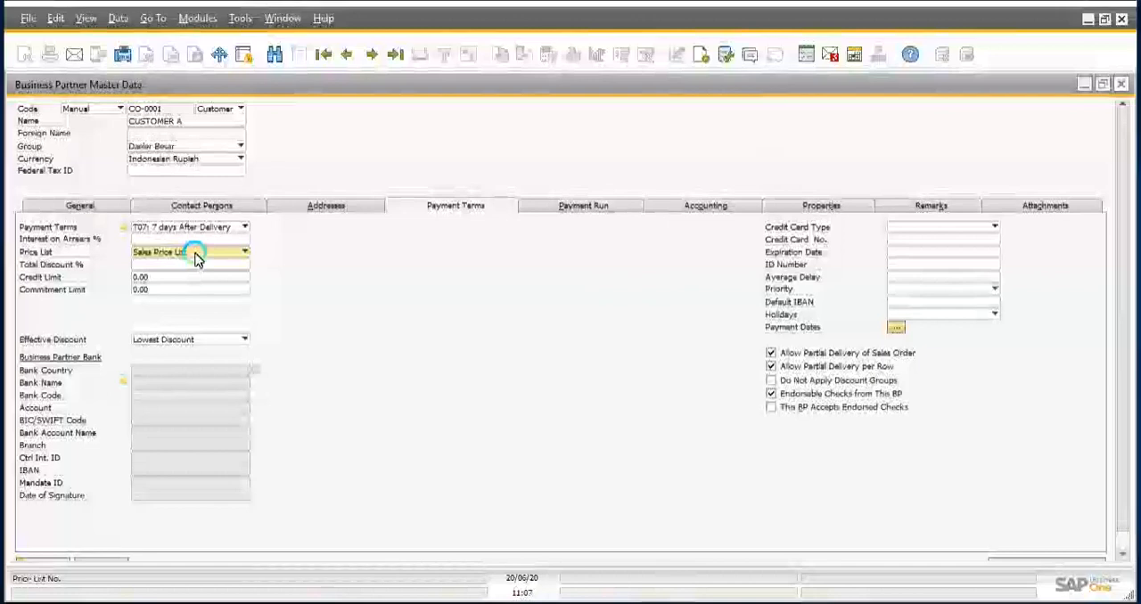
# Step: Set the customer's credit limit to 50,000,000
pyautogui.click(174, 279)
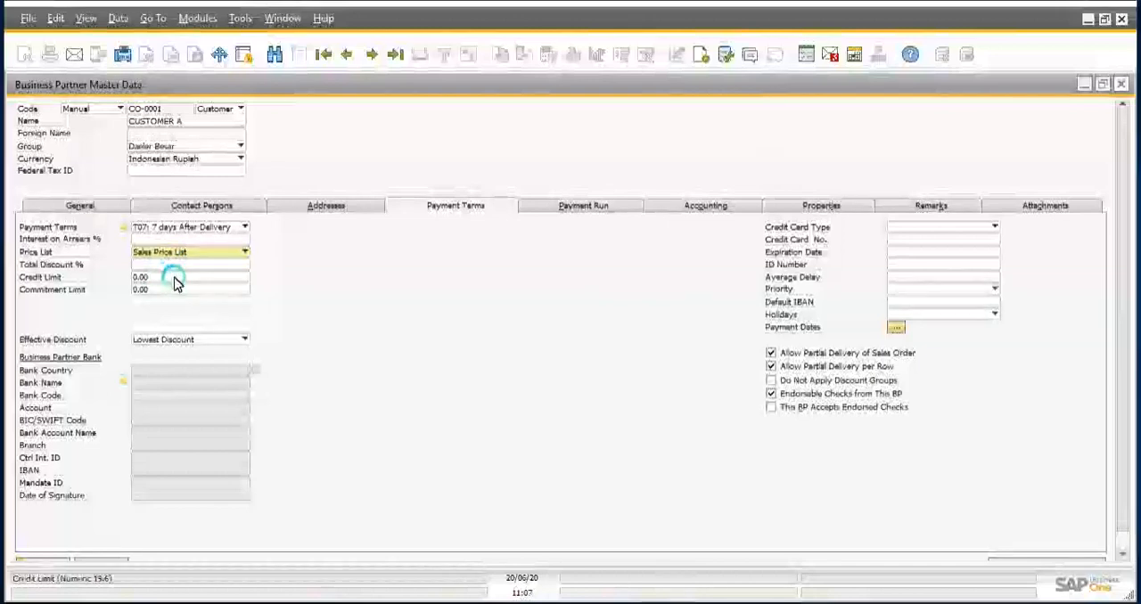
pyautogui.click(174, 280)
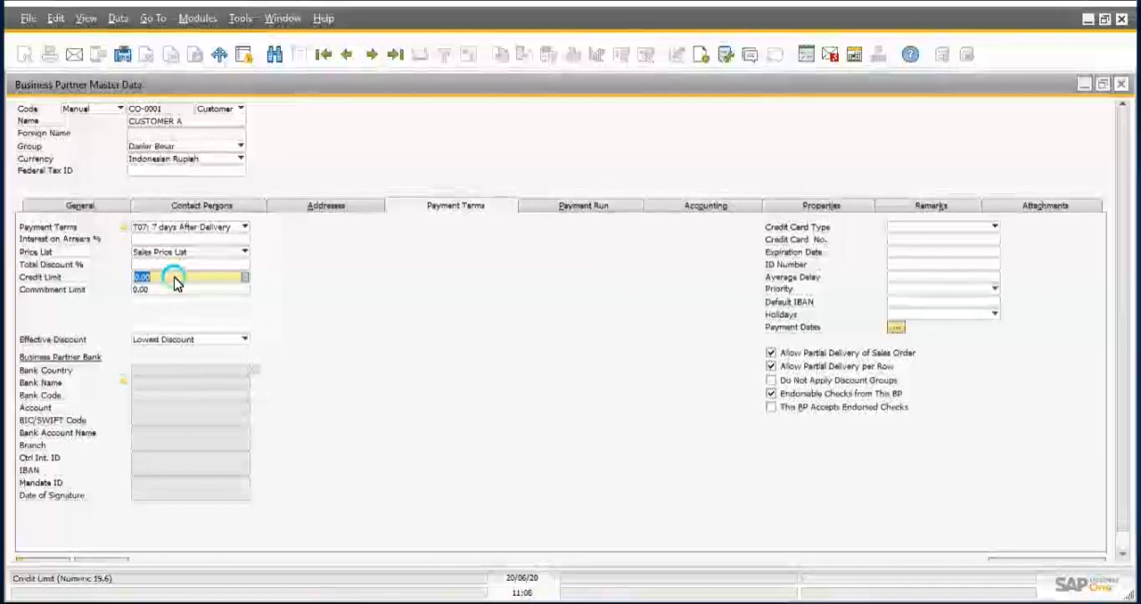
pyautogui.write('500000')
pyautogui.press('Tab')
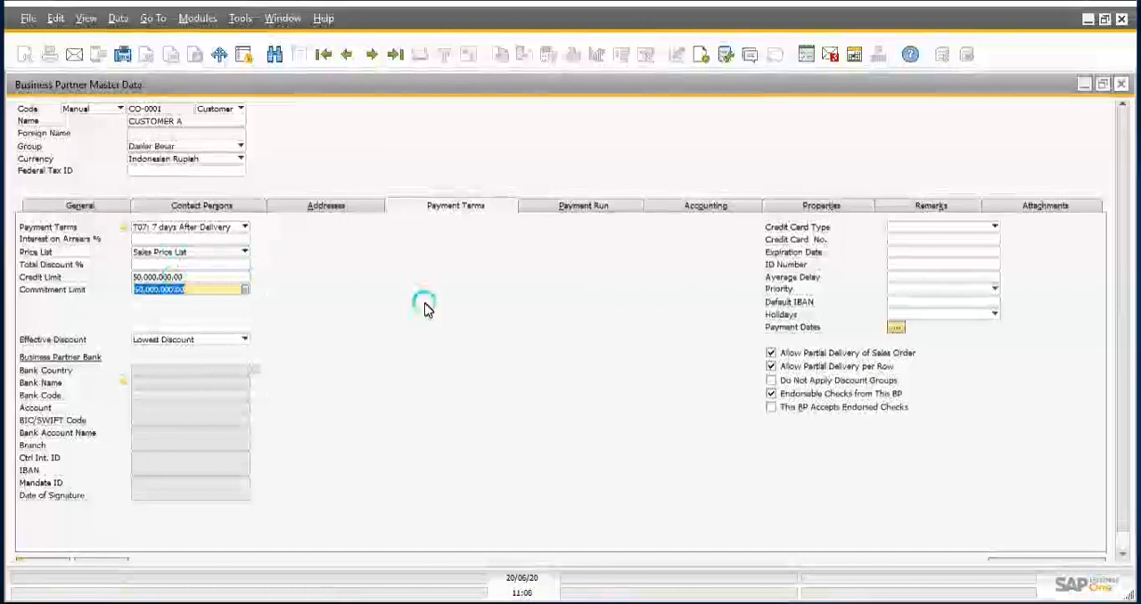
pyautogui.click(191, 279)
pyautogui.click(189, 279)
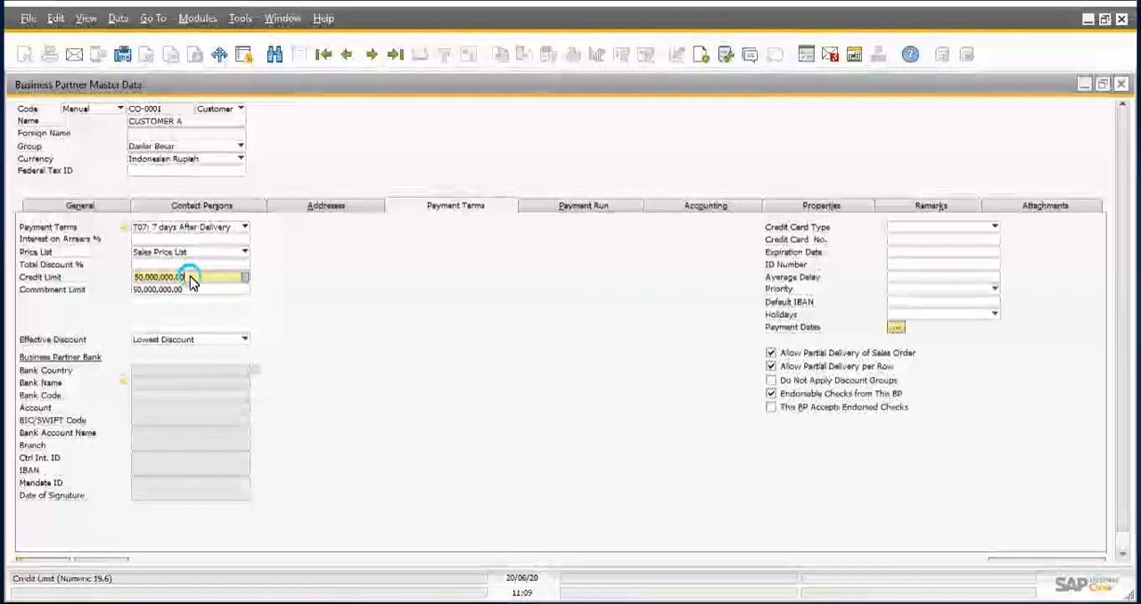
pyautogui.click(416, 267)
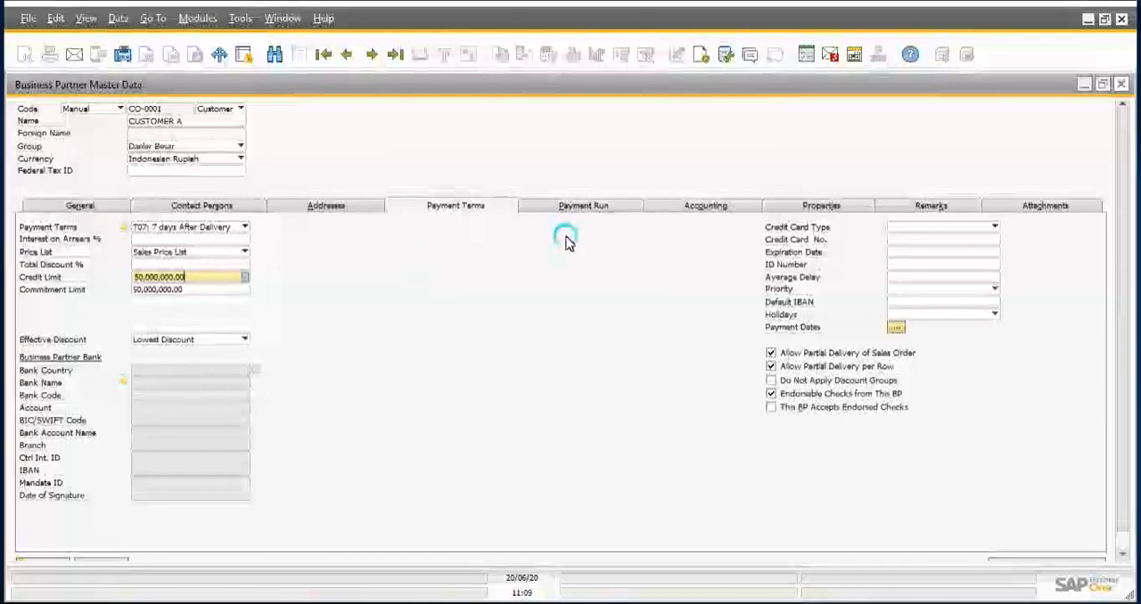
# Step: Assign tax group OT-10 (PPN Keluaran 10%) in the customer's accounting tax settings and return to the general accounting settings
pyautogui.click(696, 206)
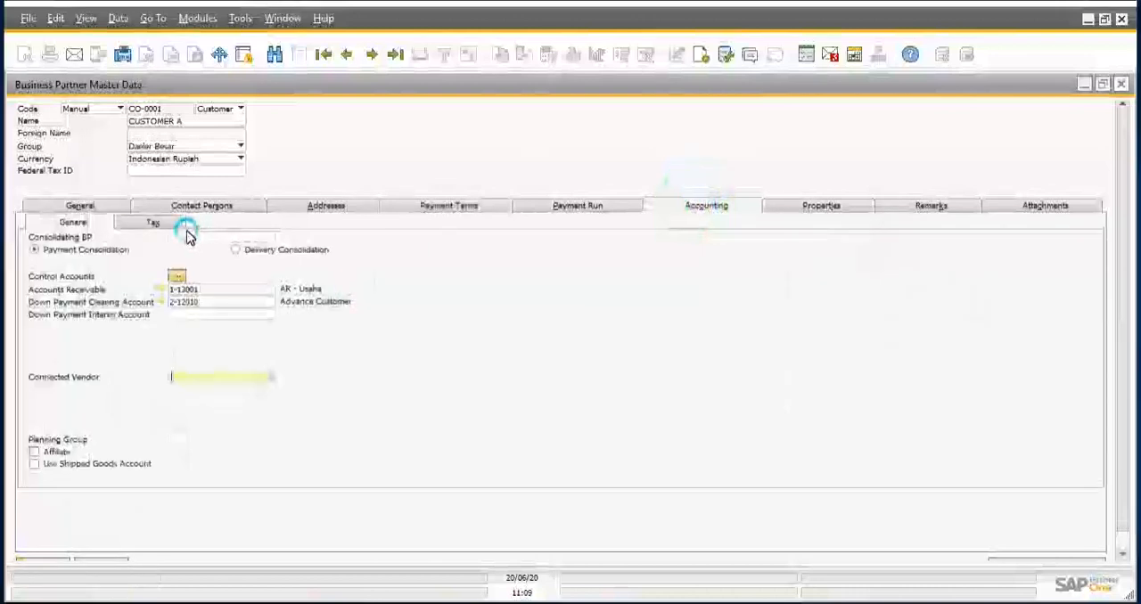
pyautogui.click(148, 227)
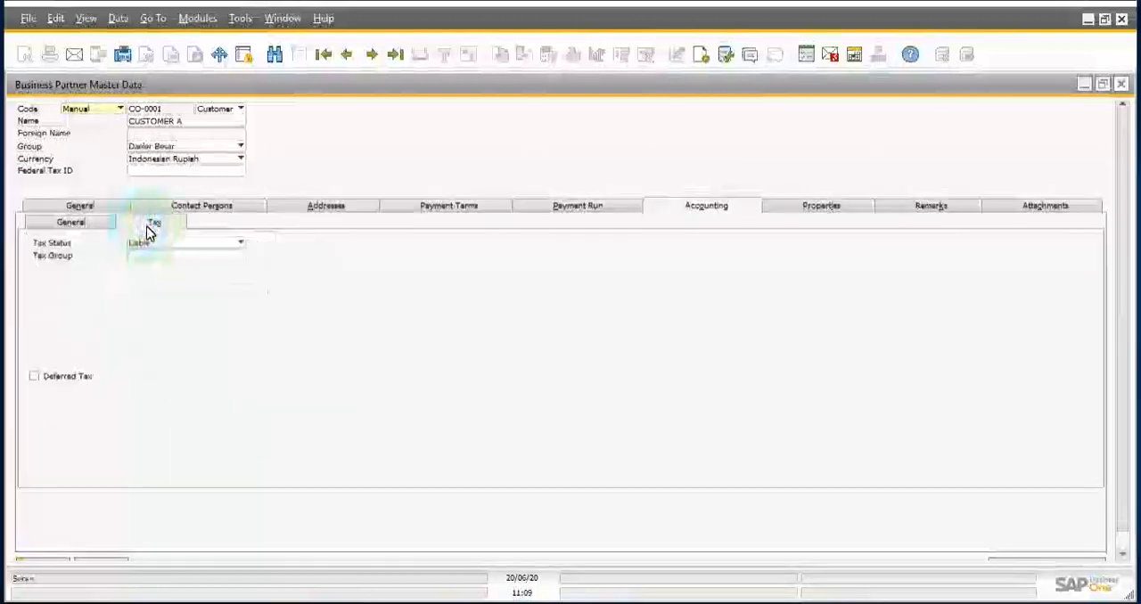
pyautogui.click(145, 259)
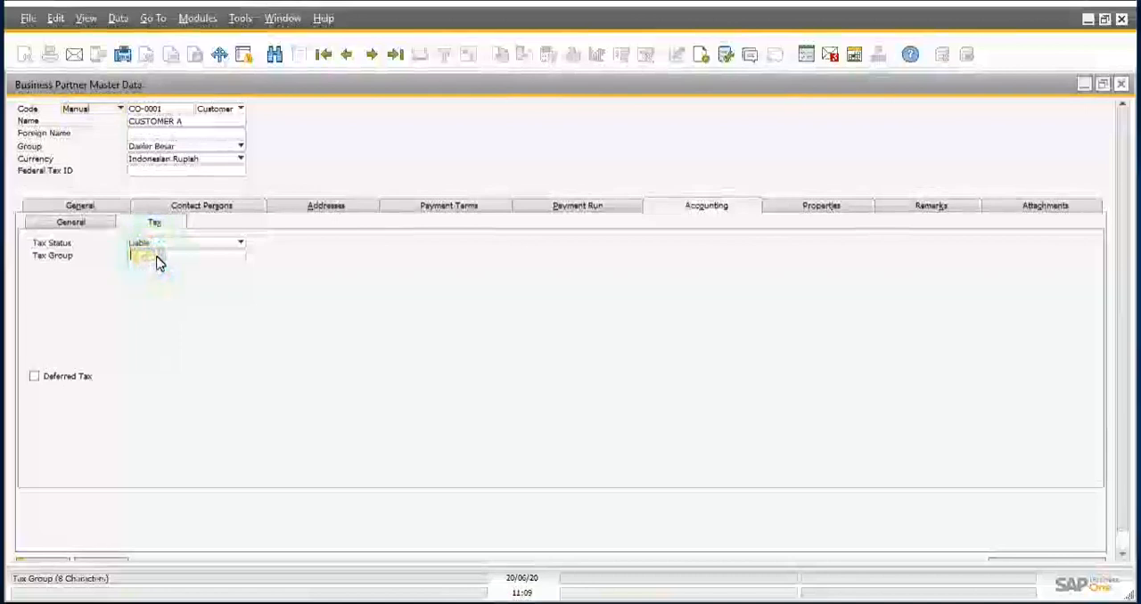
pyautogui.click(157, 259)
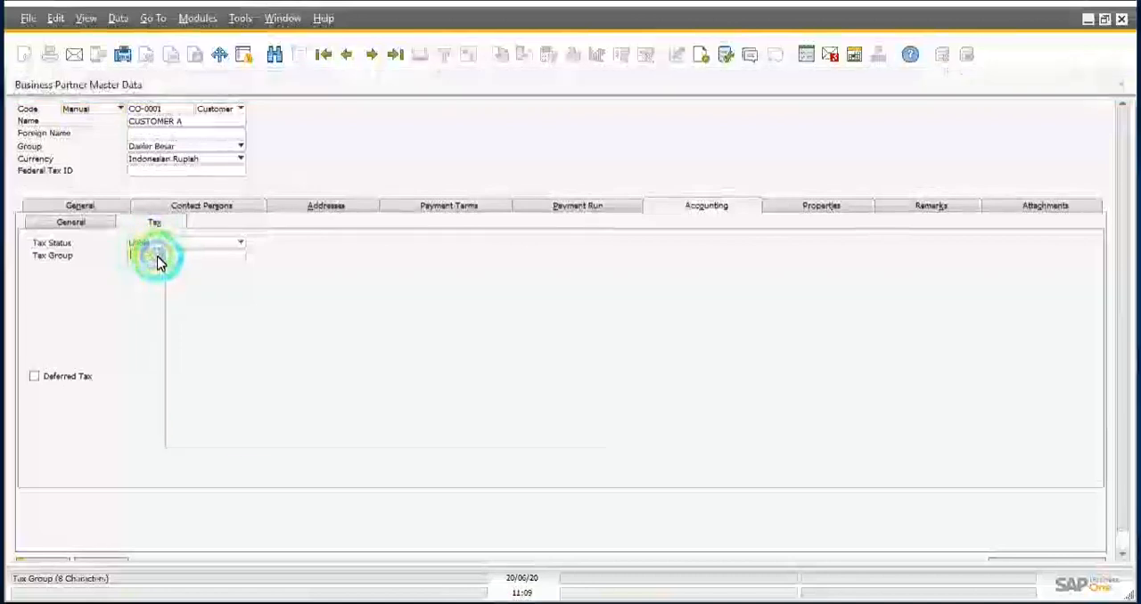
pyautogui.press('Tab')
pyautogui.click(336, 309)
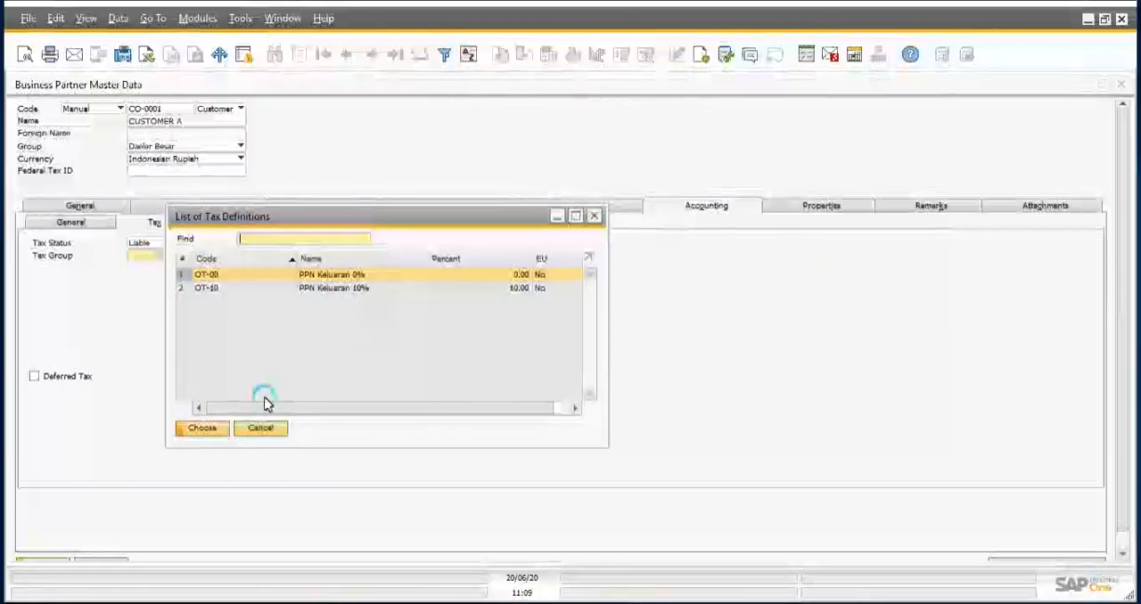
pyautogui.click(257, 430)
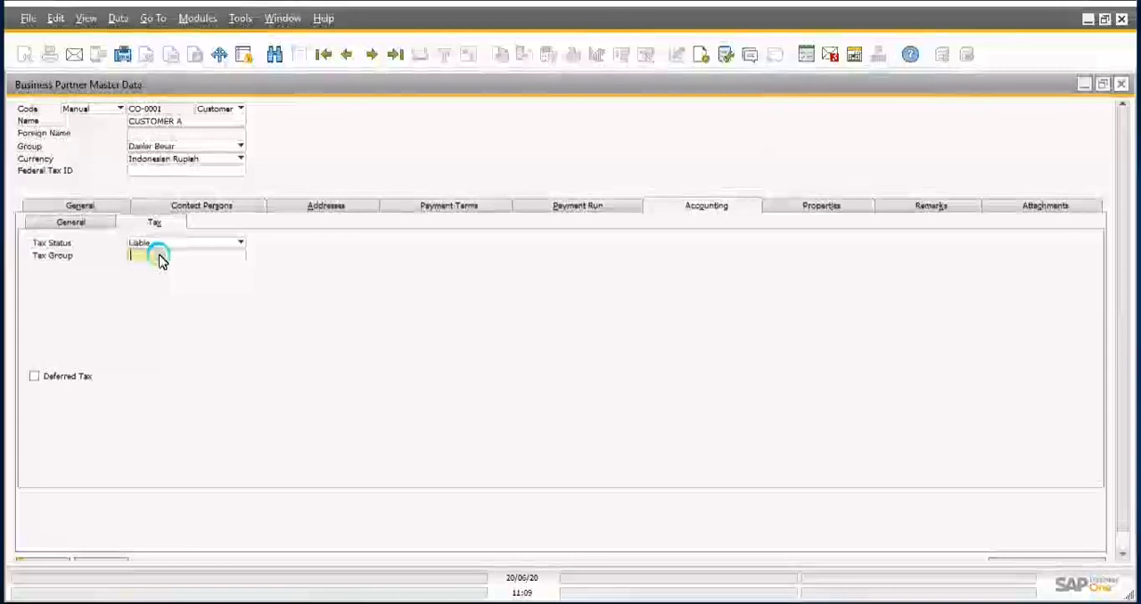
pyautogui.press('Tab')
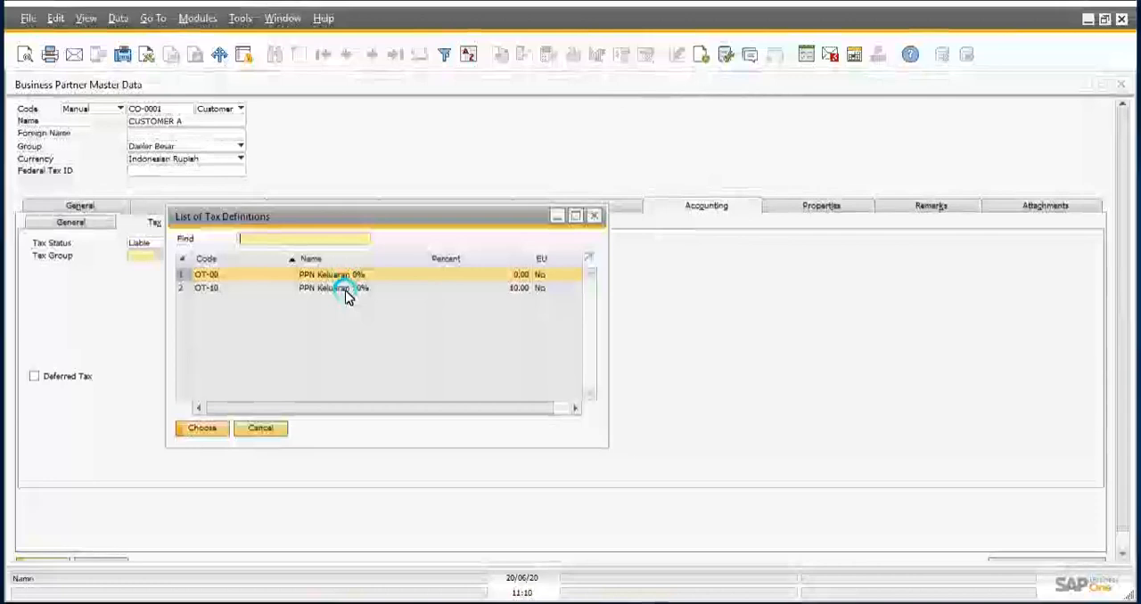
pyautogui.doubleClick(346, 294)
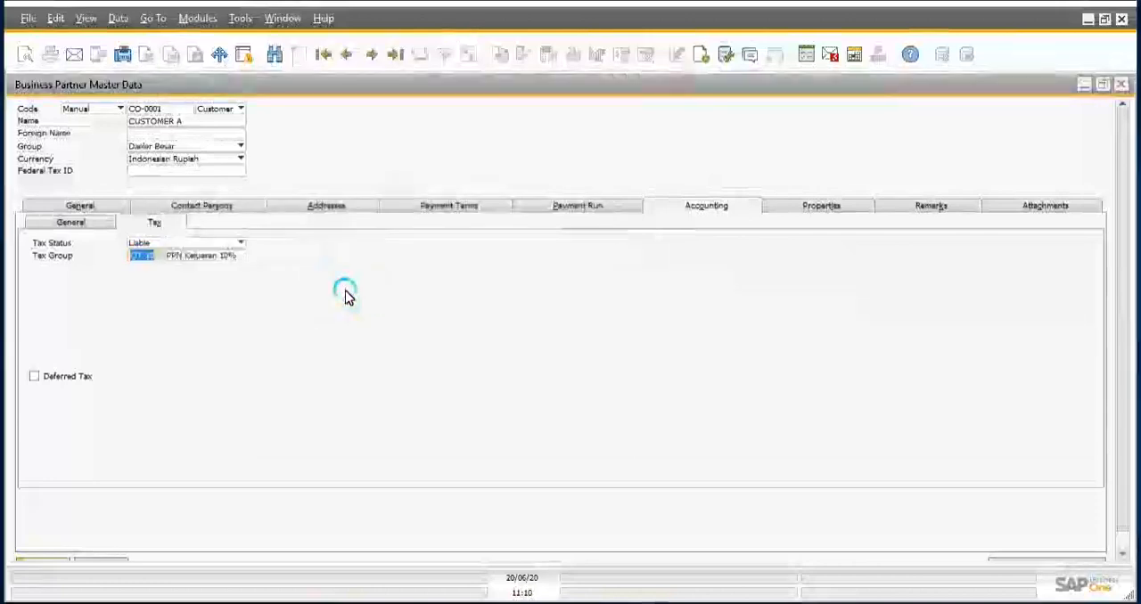
pyautogui.click(78, 223)
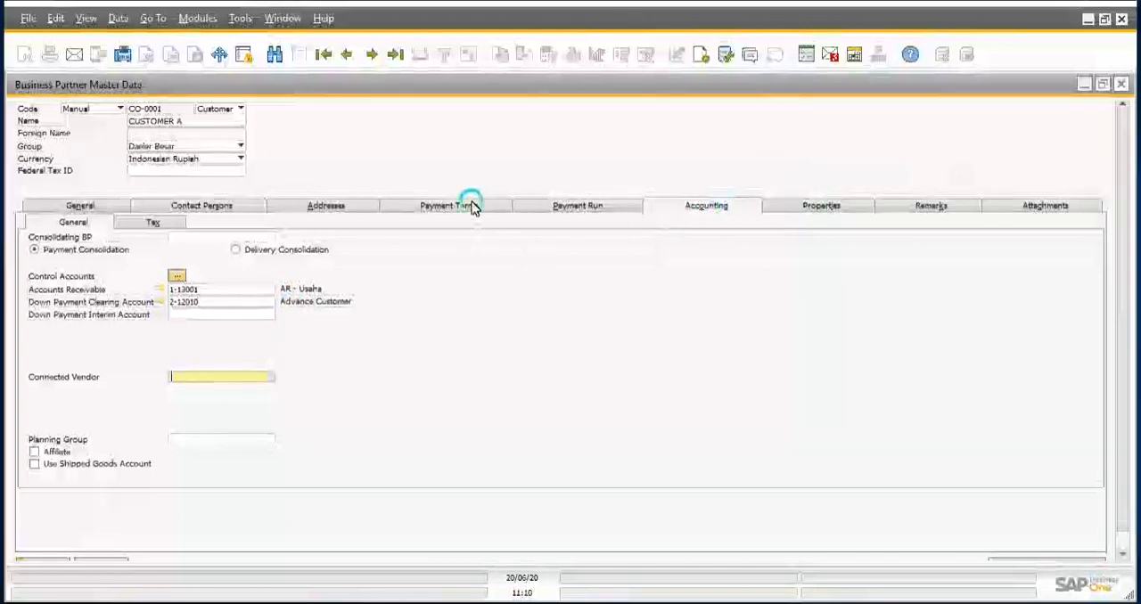
# Step: Return to the customer's general details and add the CUSTOMER A record to the business partner master data
pyautogui.click(105, 205)
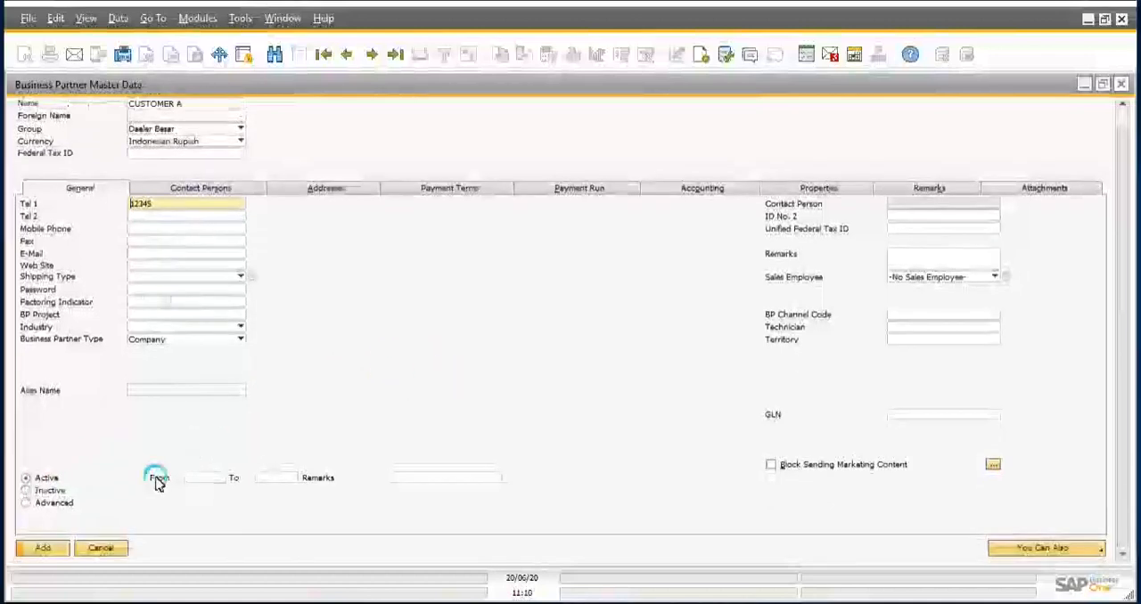
pyautogui.click(42, 548)
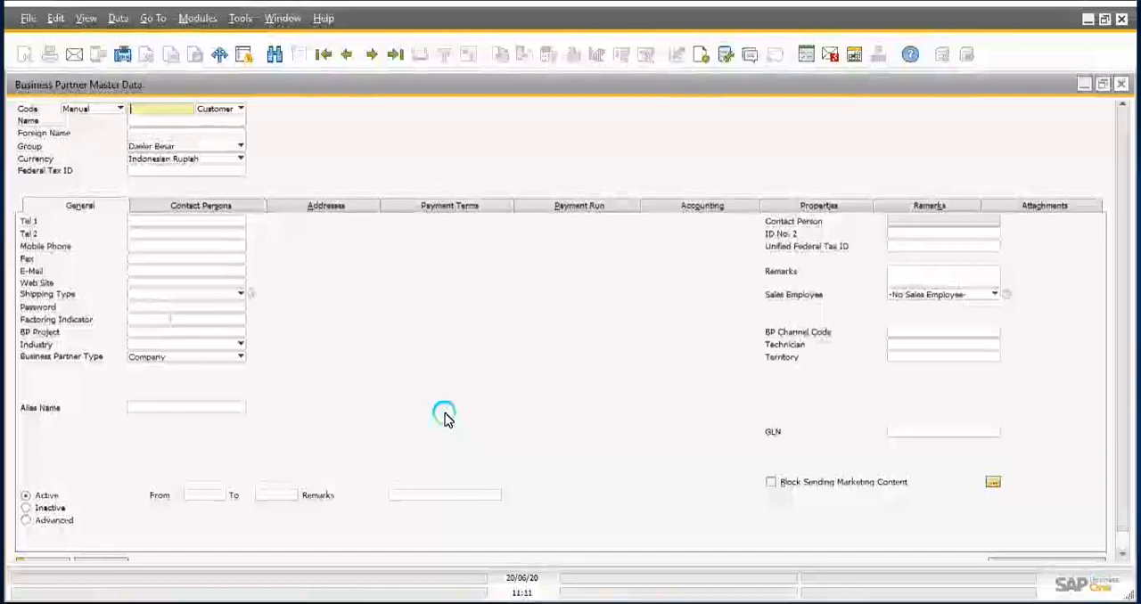
# Step: Search for the new CUSTOMER A record by its customer code, and browse from it to the following business partner
pyautogui.click(274, 60)
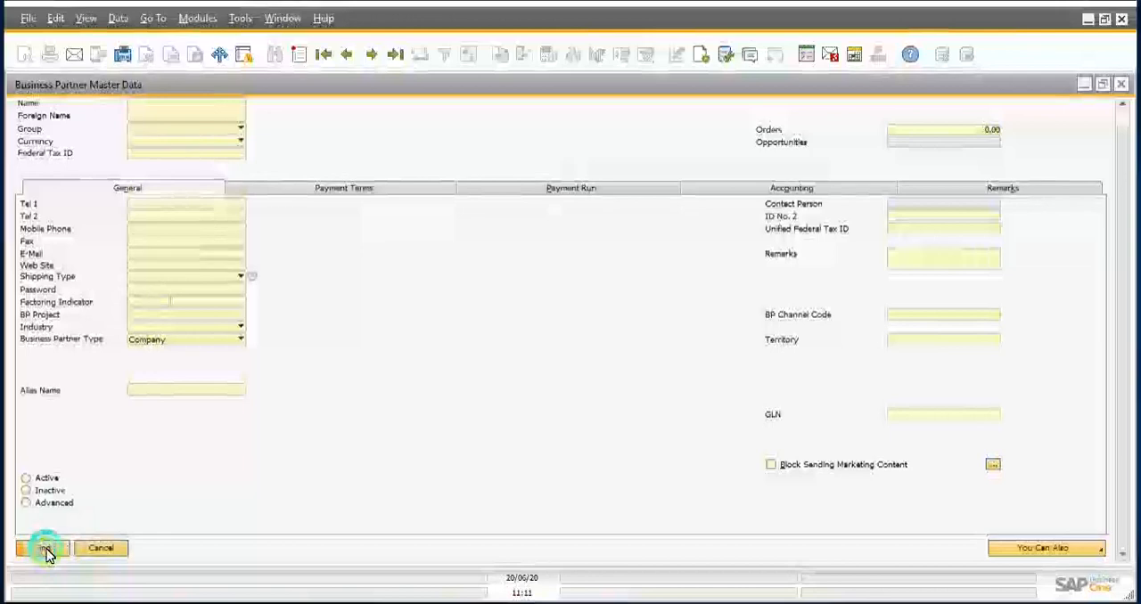
pyautogui.click(46, 550)
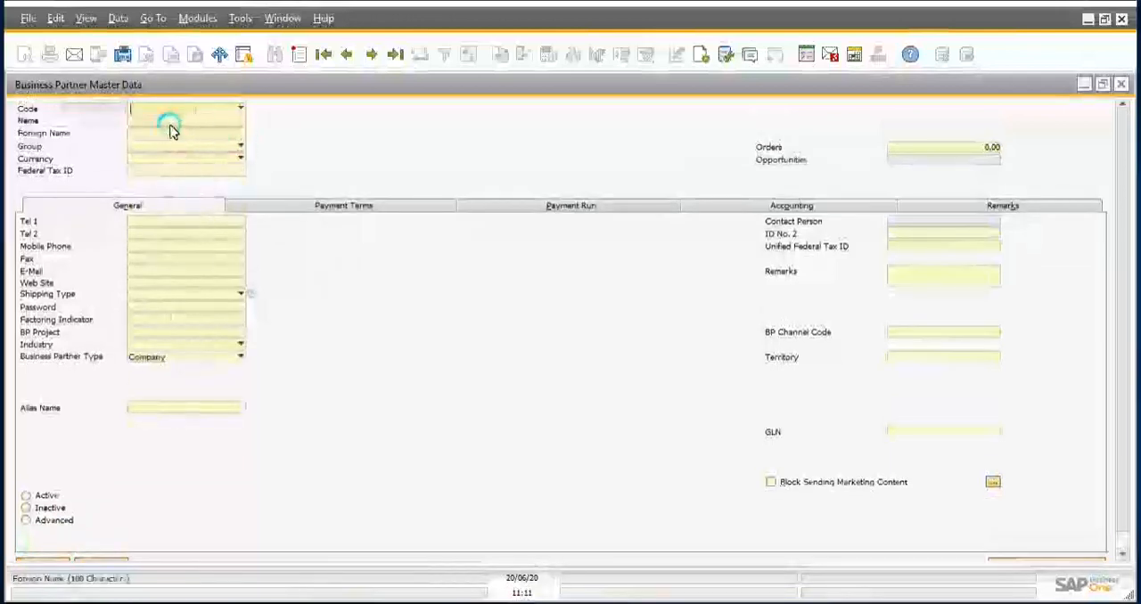
pyautogui.click(147, 112)
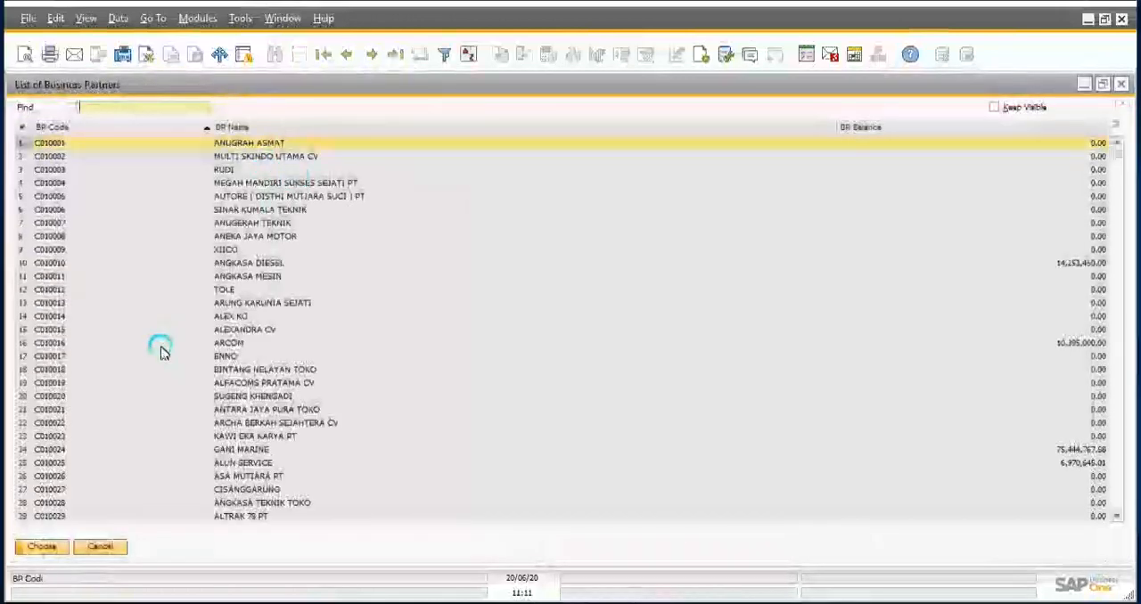
pyautogui.scroll(-4, 169, 406)
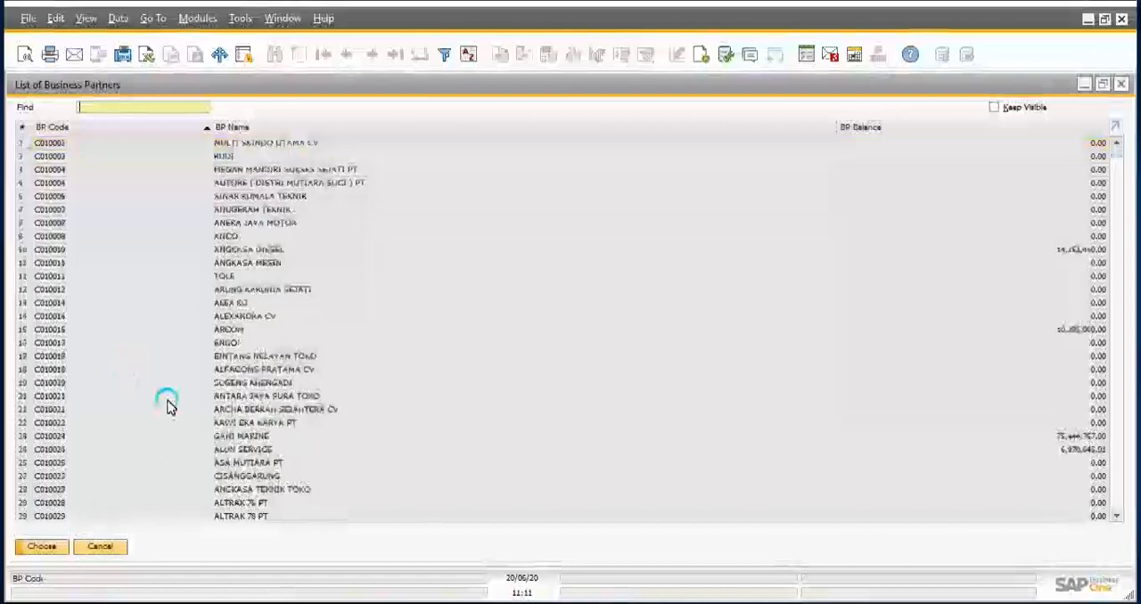
pyautogui.click(100, 547)
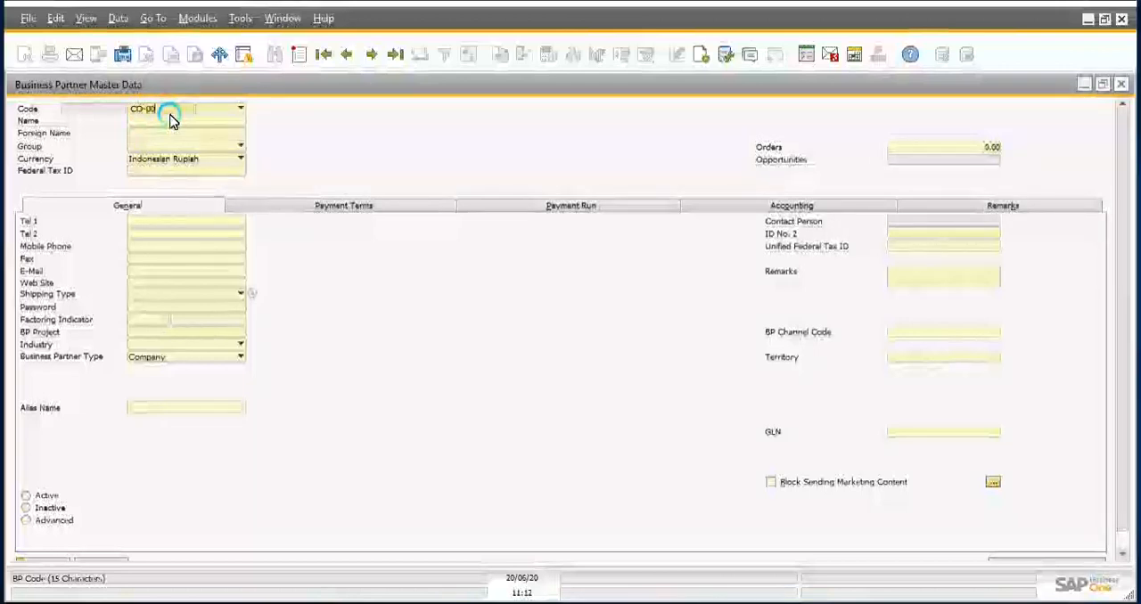
pyautogui.write('01')
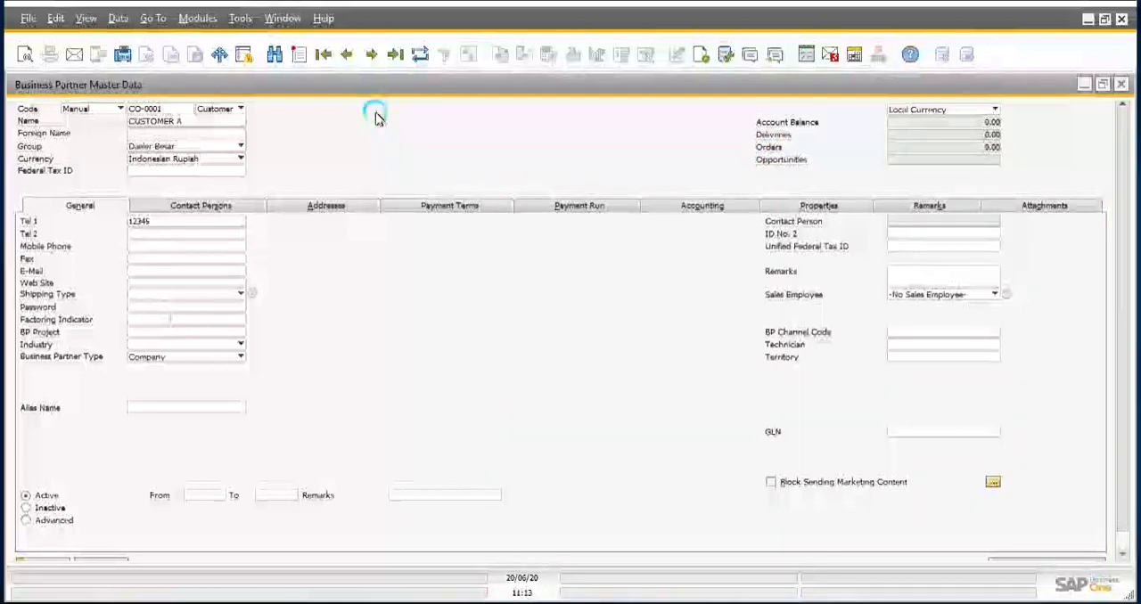
pyautogui.click(373, 55)
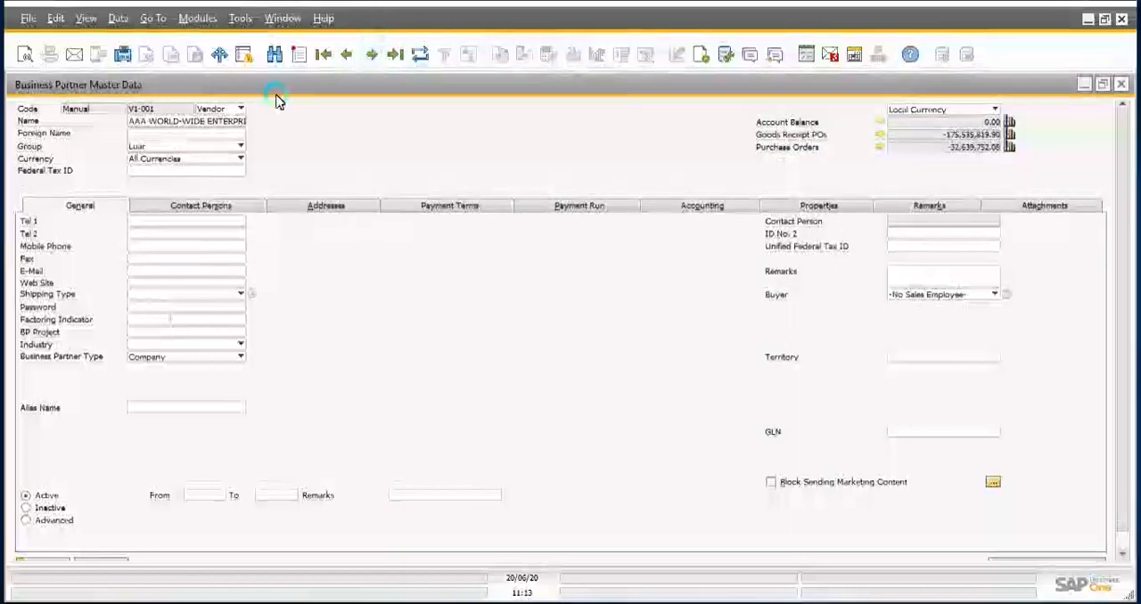
# Step: Search the business partners of type Customer and open the ANGKASA DIESEL record from the list
pyautogui.click(274, 55)
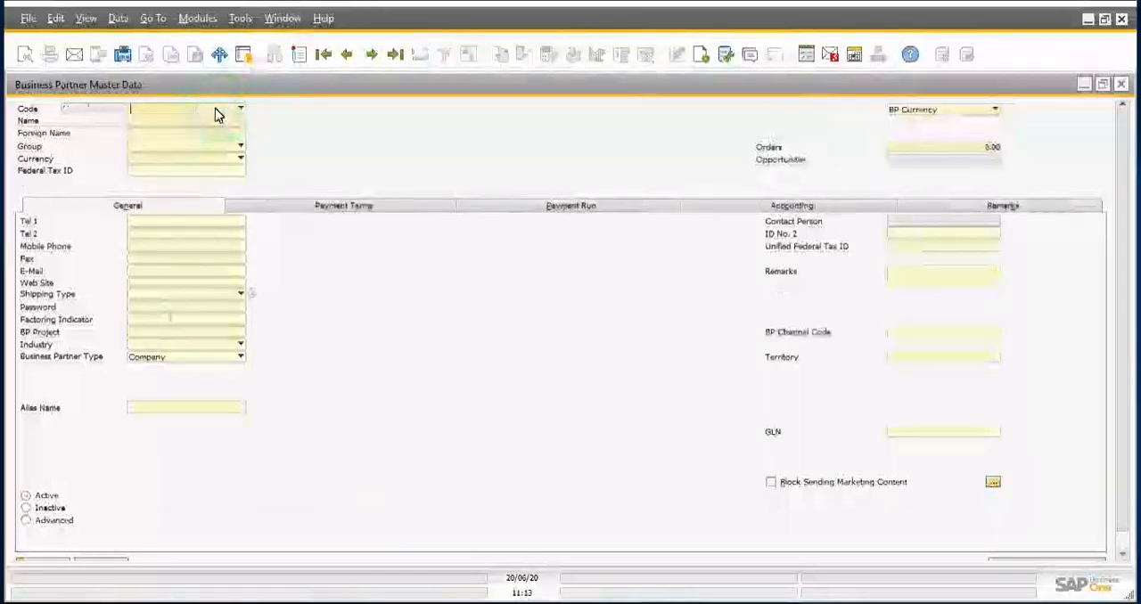
pyautogui.click(212, 109)
pyautogui.click(212, 123)
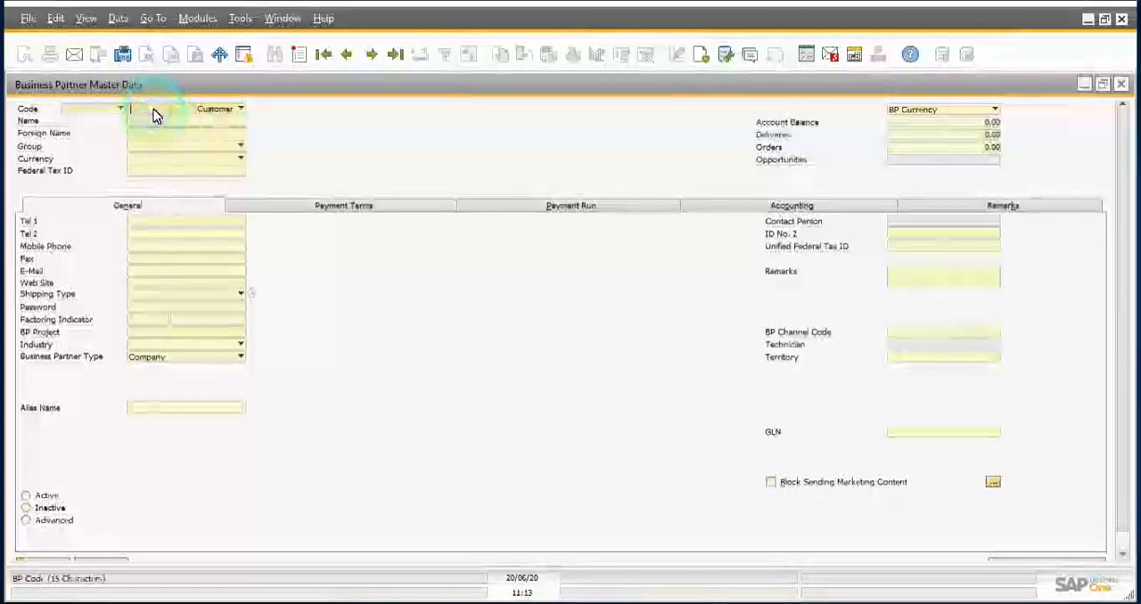
pyautogui.press('Return')
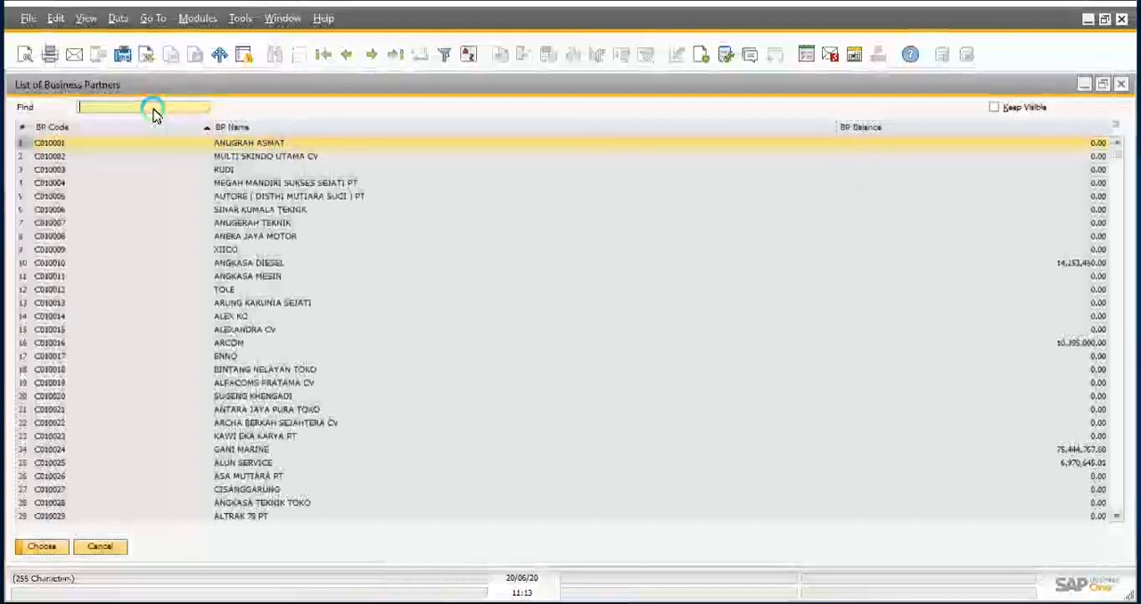
pyautogui.click(246, 255)
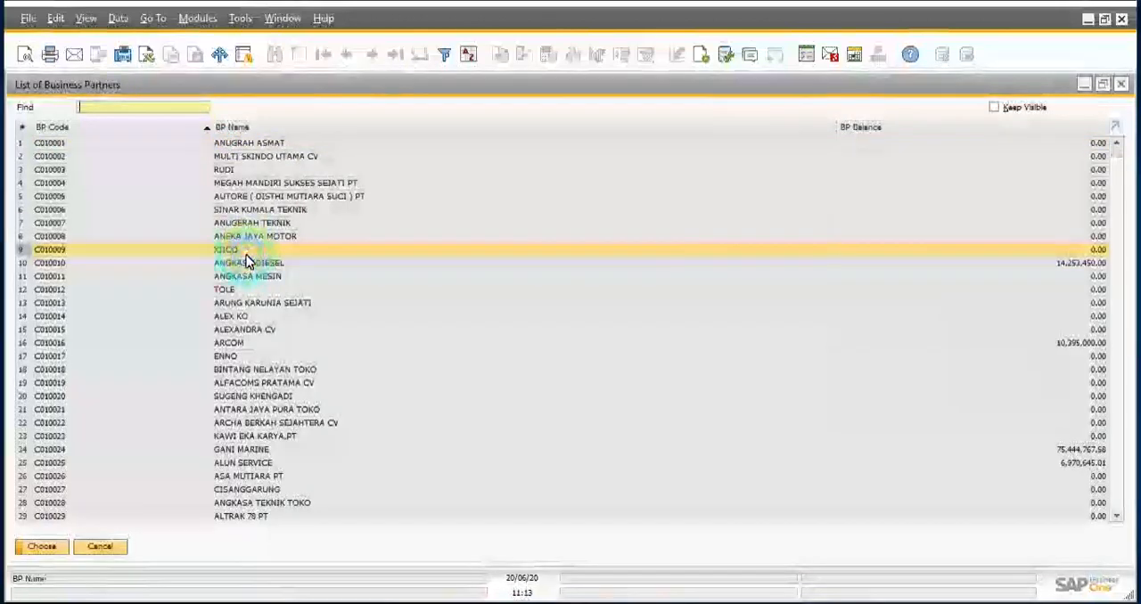
pyautogui.click(249, 264)
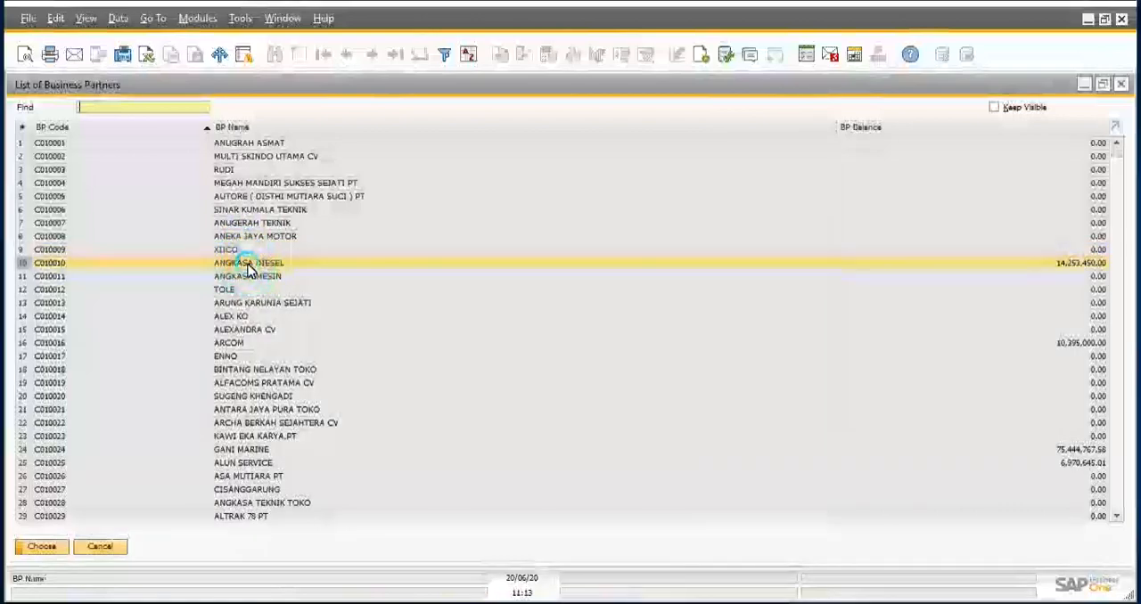
pyautogui.doubleClick(248, 267)
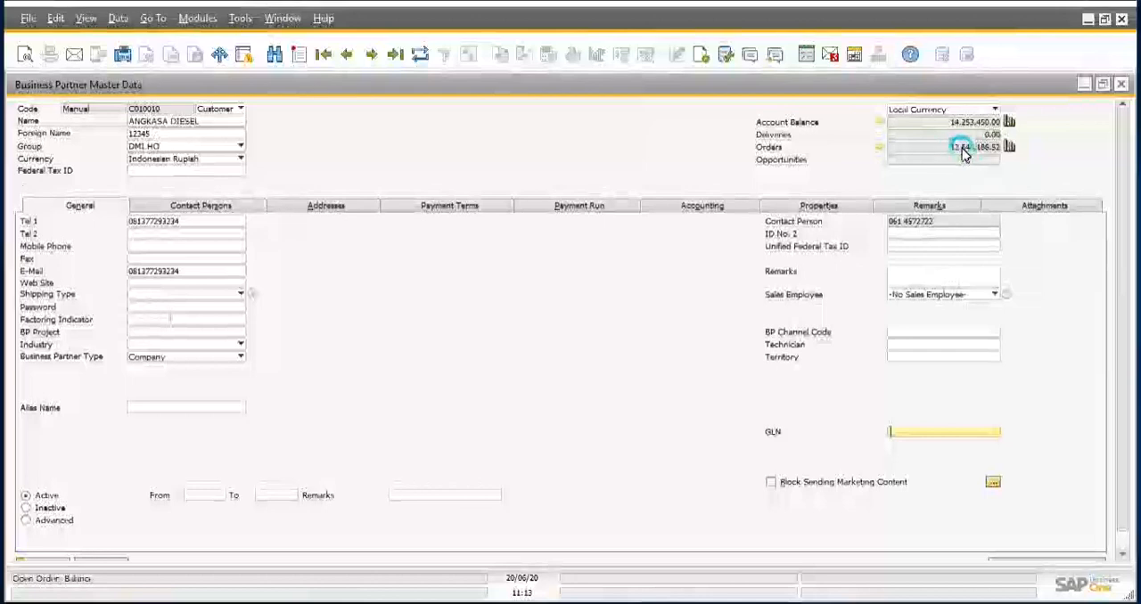
# Step: Review ANGKASA DIESEL's sales order balance, and look through the transactions behind its account balance
pyautogui.click(880, 150)
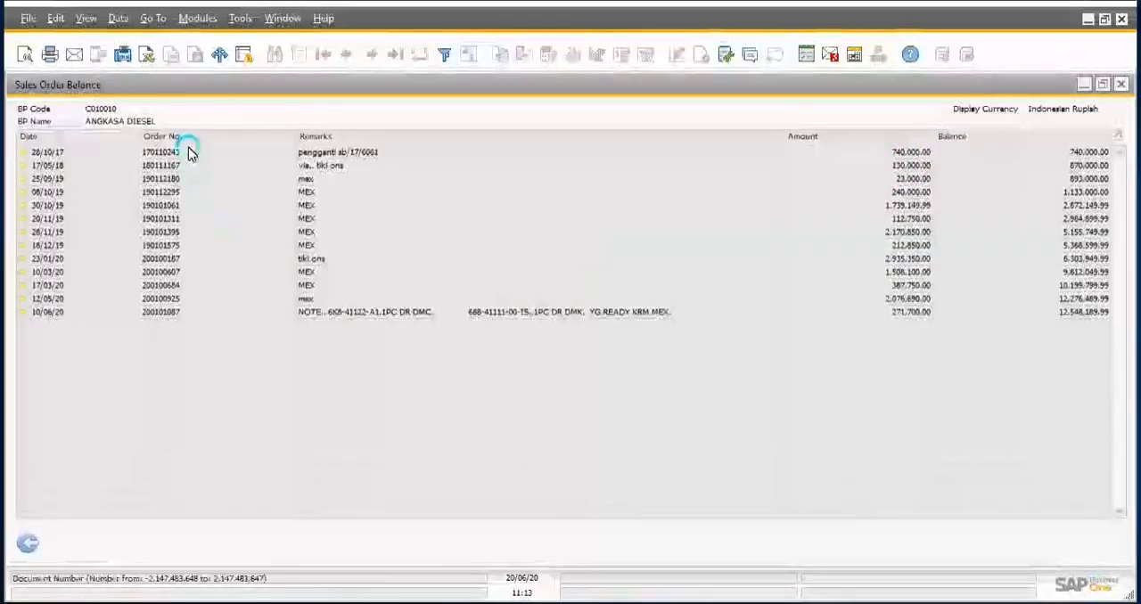
pyautogui.click(26, 541)
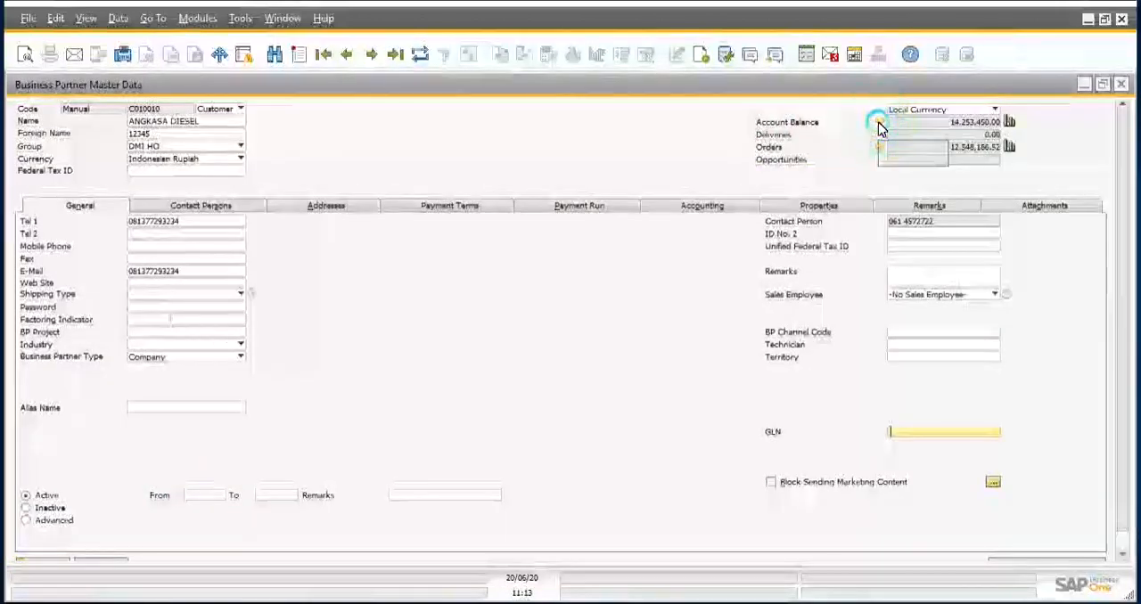
pyautogui.click(878, 123)
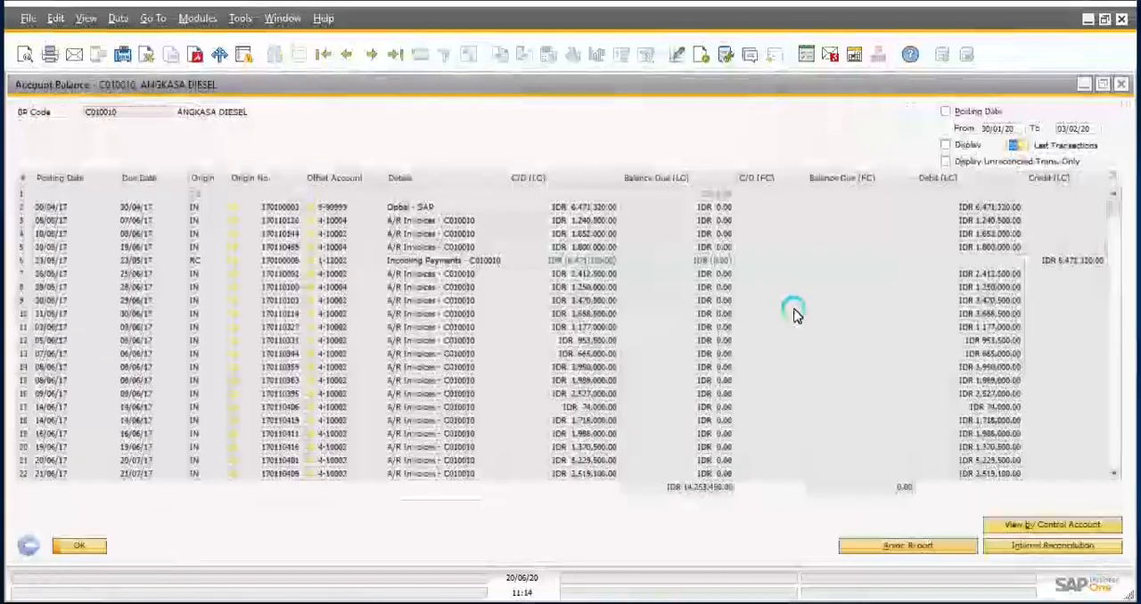
pyautogui.scroll(-5, 796, 314)
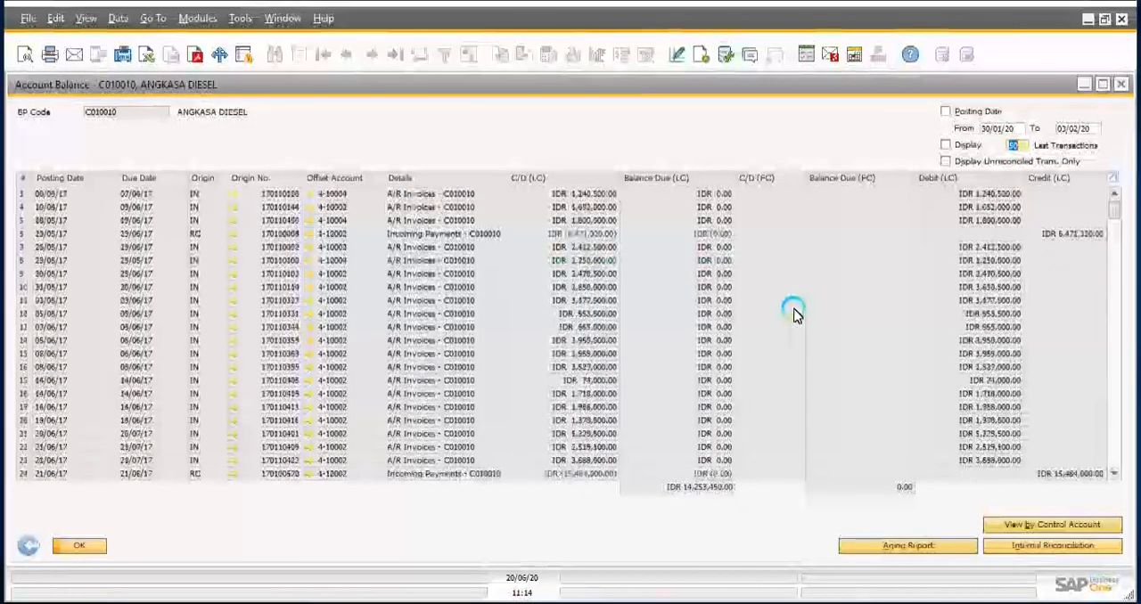
pyautogui.scroll(-4, 797, 315)
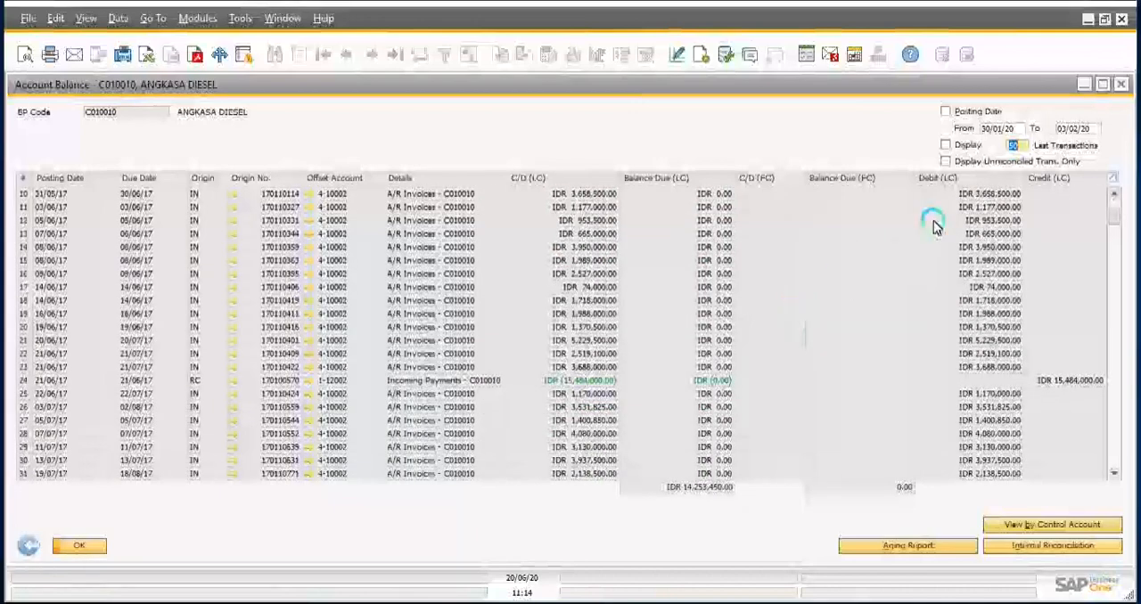
# Step: Compare all transactions with only the unreconciled ones in ANGKASA DIESEL's account balance, and return to its master data
pyautogui.click(945, 161)
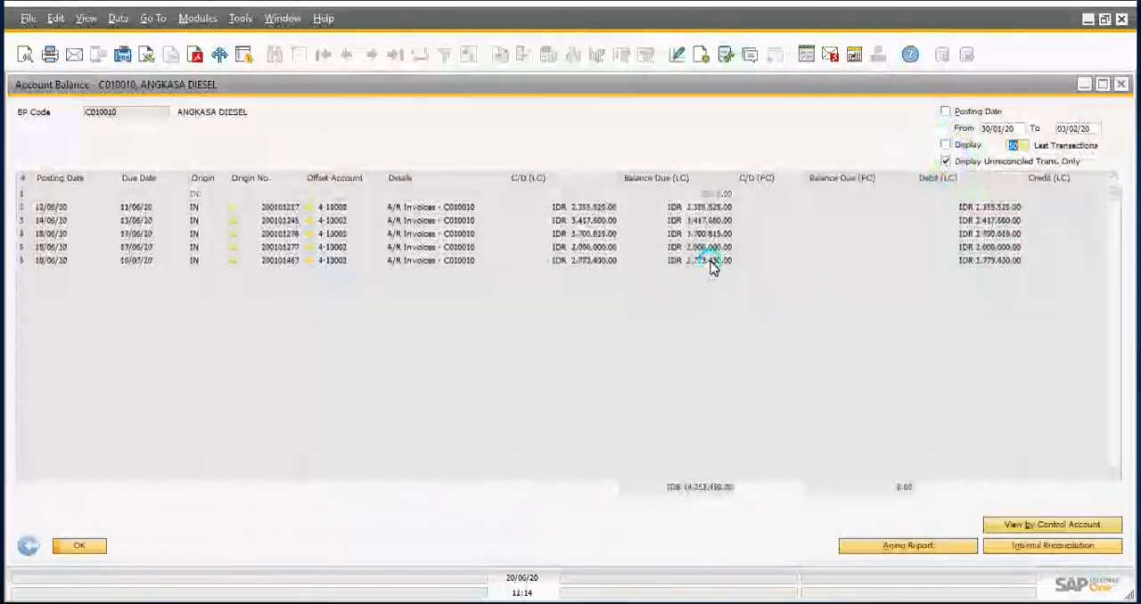
pyautogui.click(946, 163)
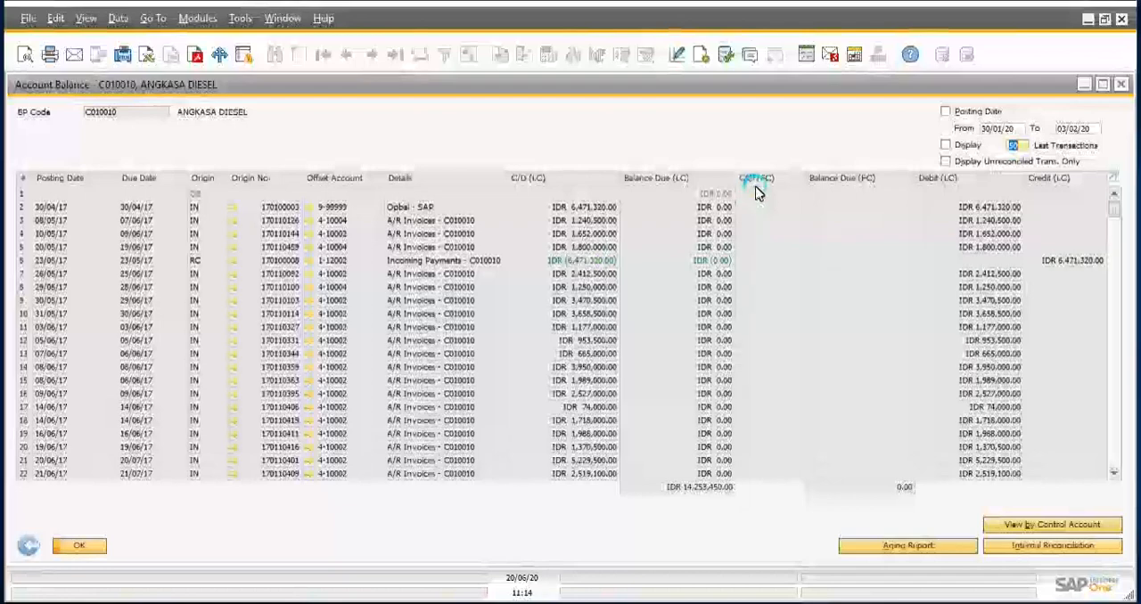
pyautogui.click(947, 166)
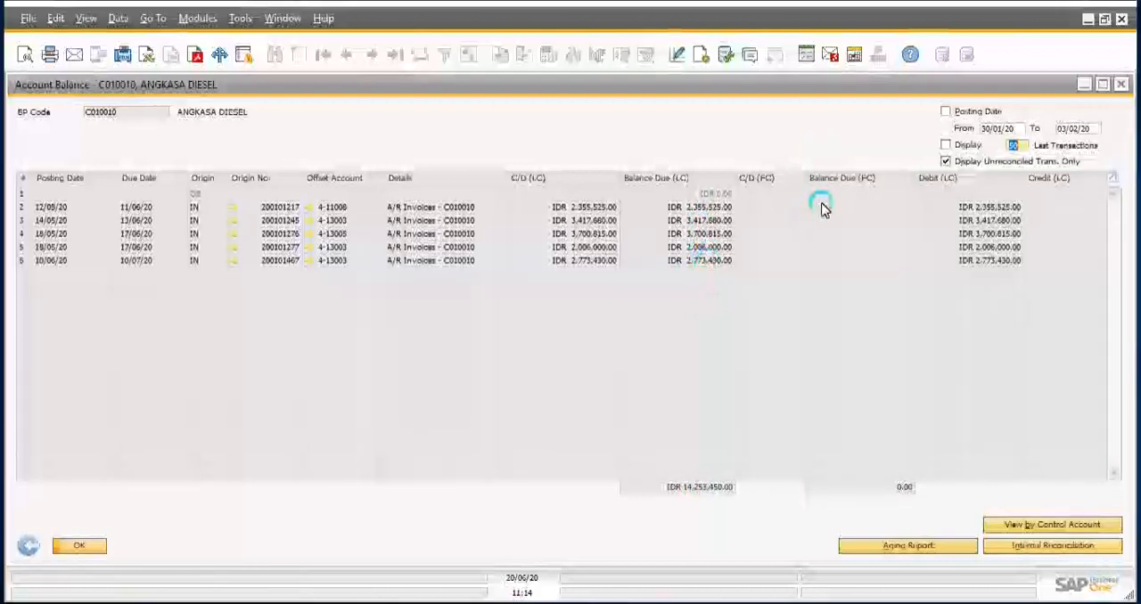
pyautogui.click(27, 546)
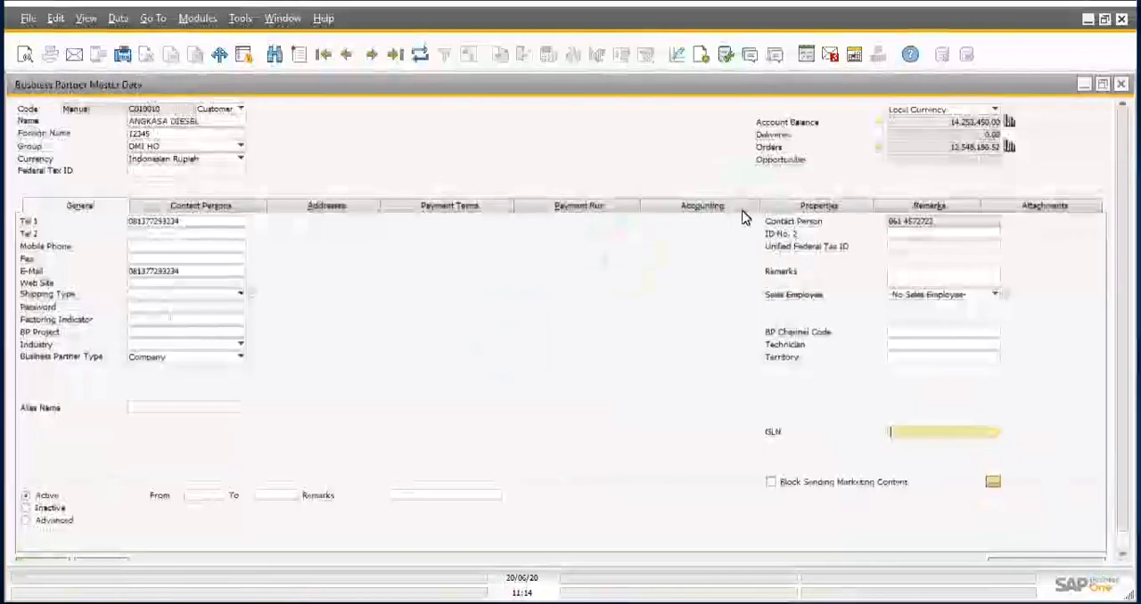
pyautogui.click(881, 122)
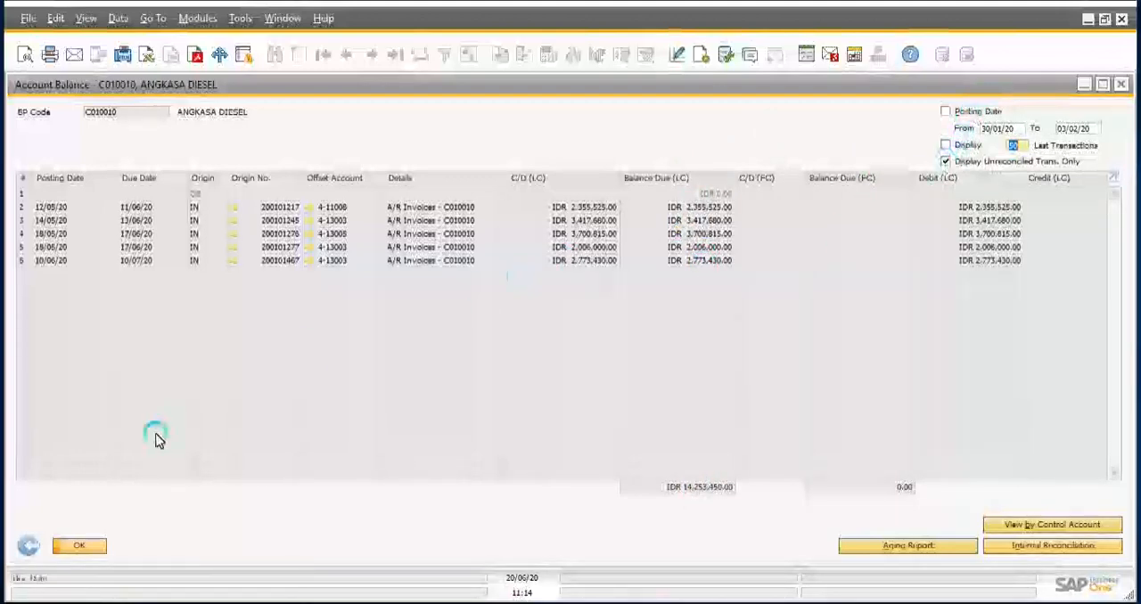
pyautogui.click(25, 547)
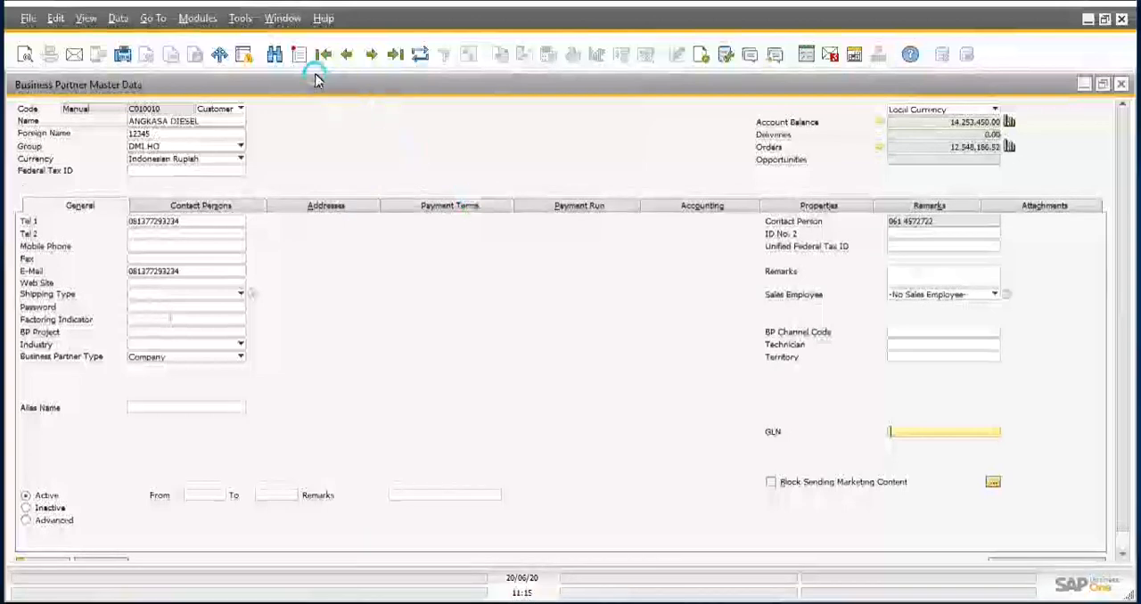
pyautogui.click(274, 54)
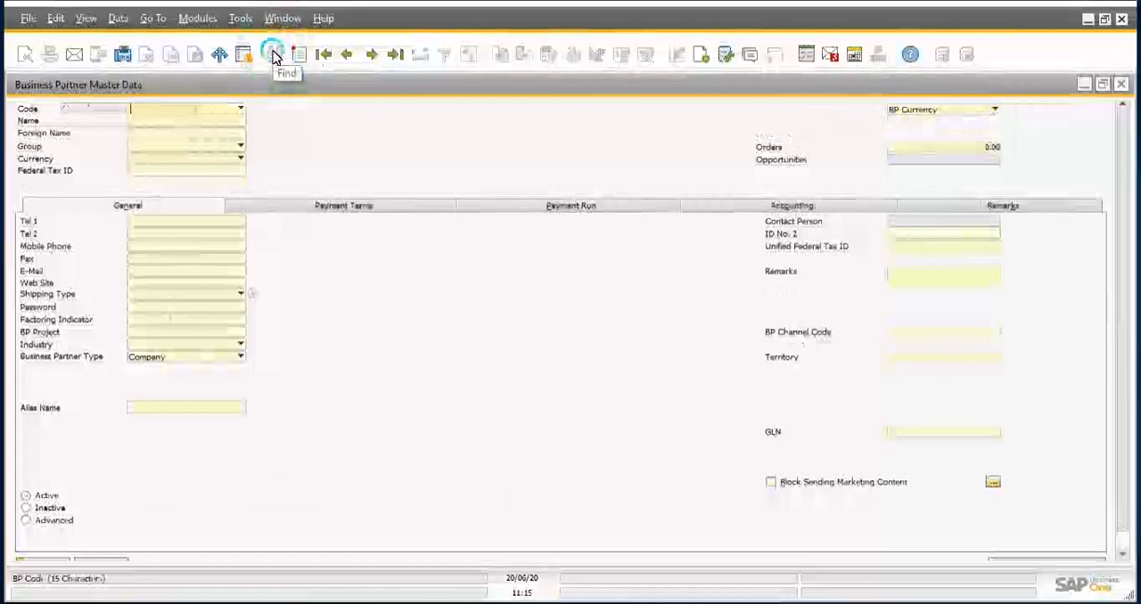
pyautogui.click(234, 109)
pyautogui.click(297, 106)
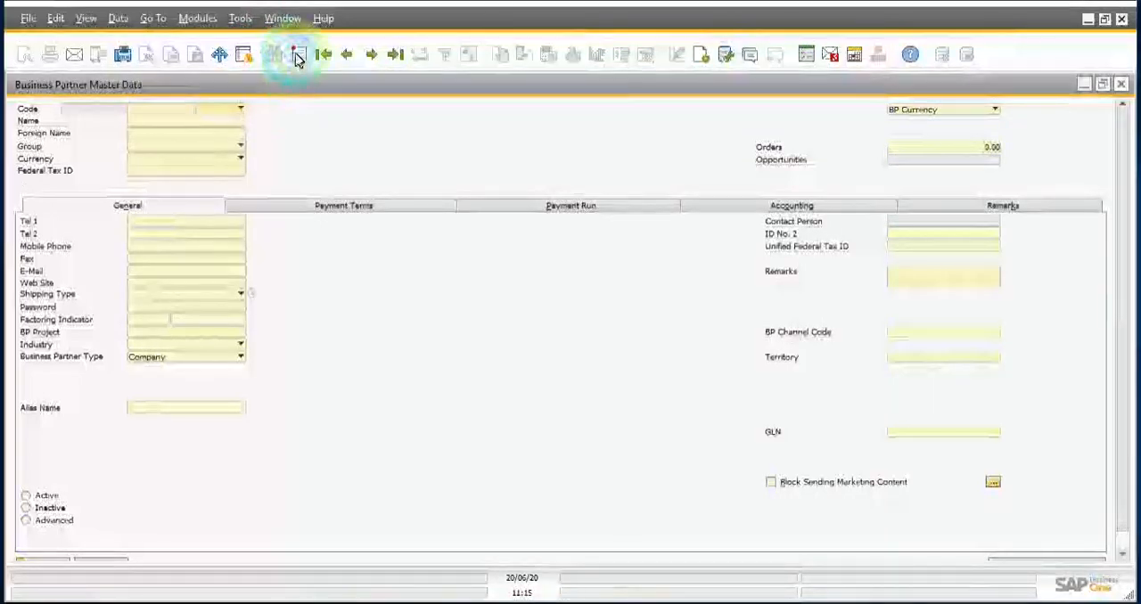
# Step: Start a new business partner of type Vendor, and enter its vendor code and the name VENDOR A
pyautogui.click(300, 54)
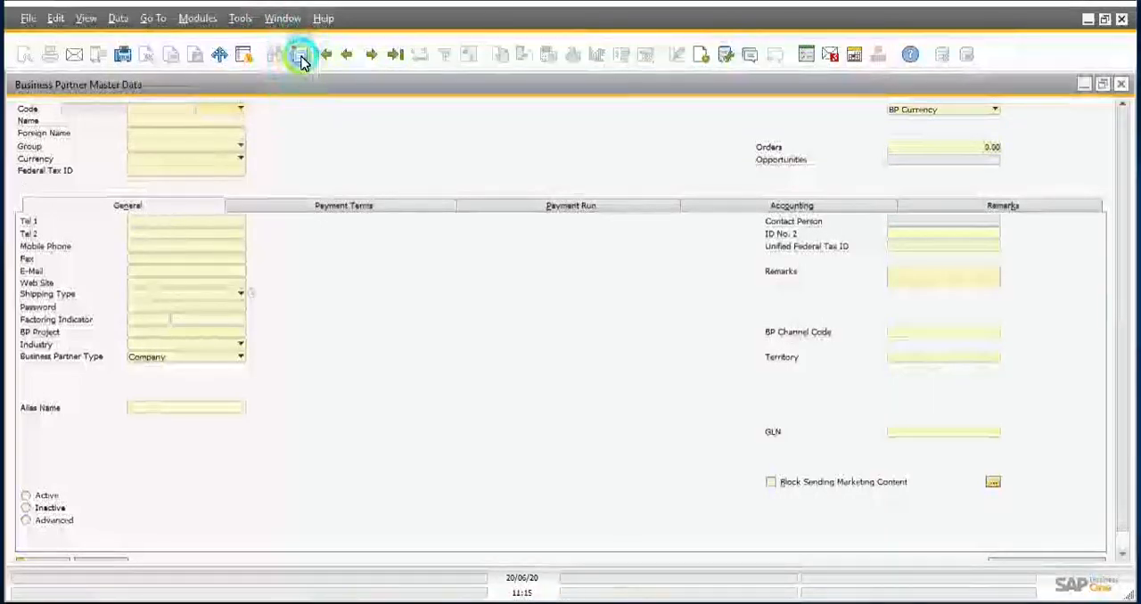
pyautogui.click(238, 109)
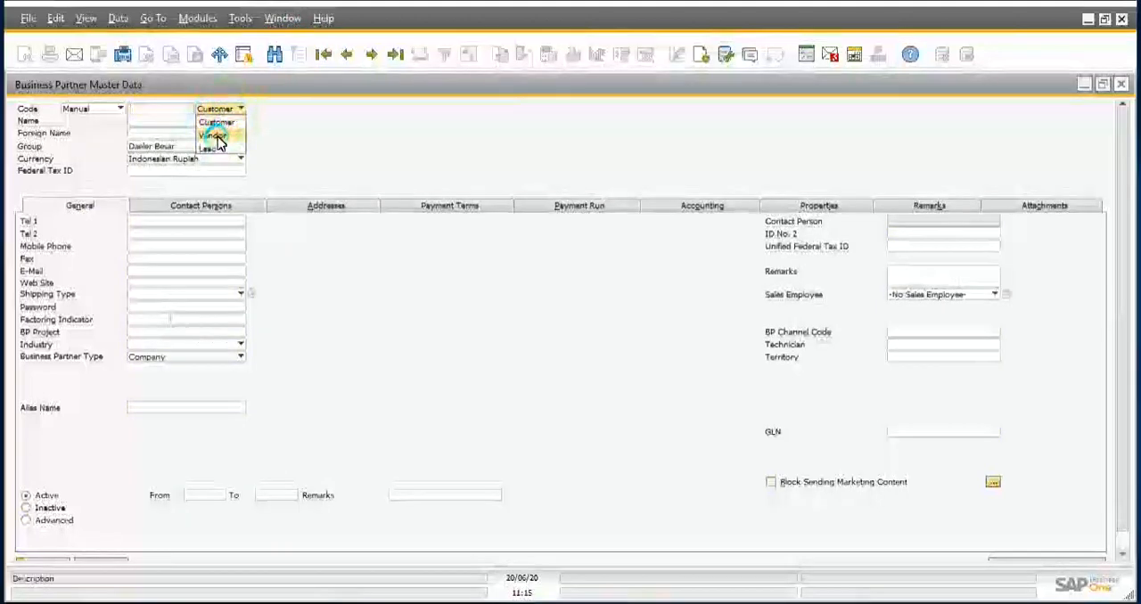
pyautogui.click(214, 135)
pyautogui.click(154, 110)
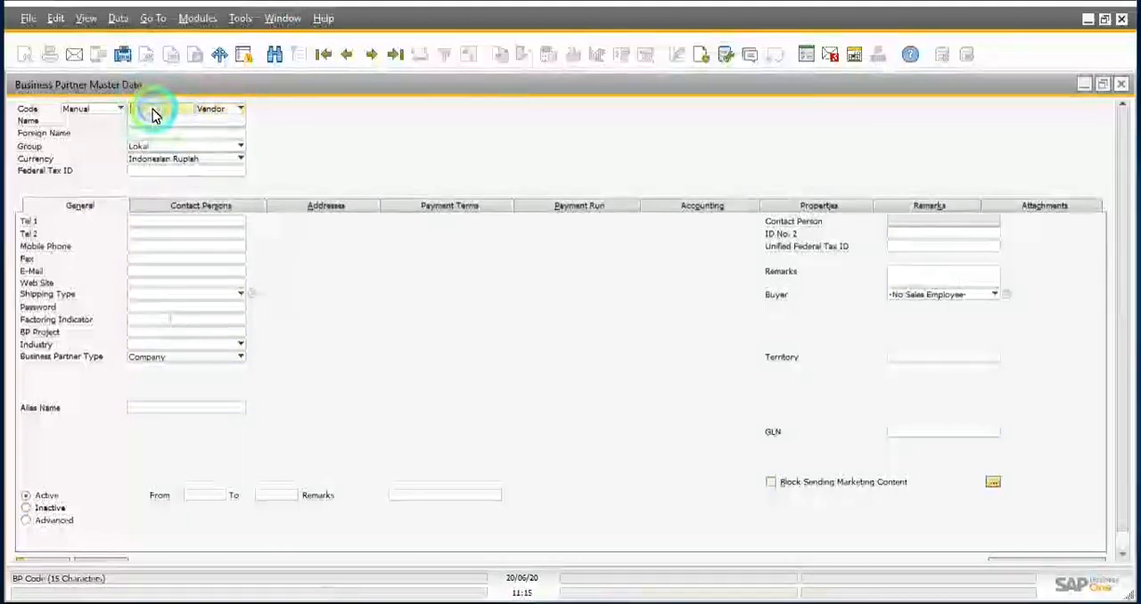
pyautogui.click(152, 109)
pyautogui.write('VC-0')
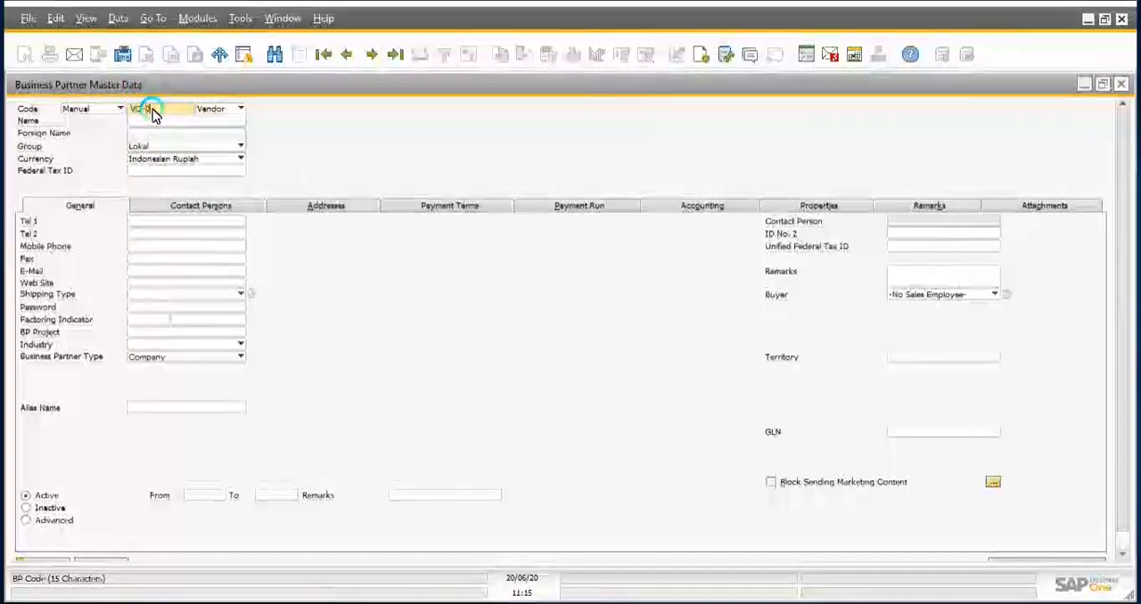
pyautogui.write('001')
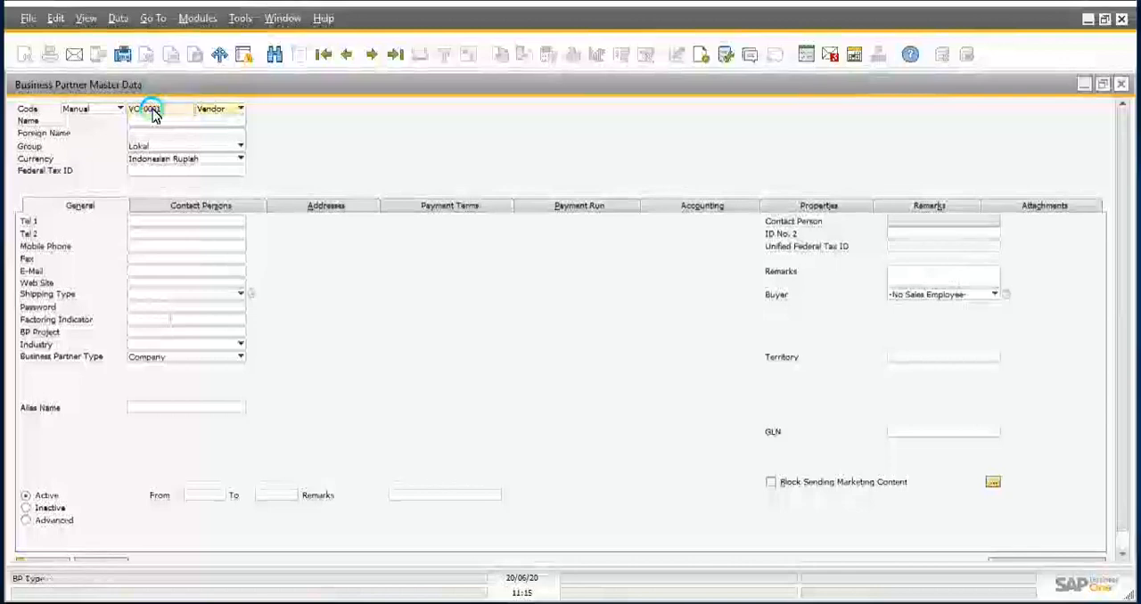
pyautogui.press('Tab')
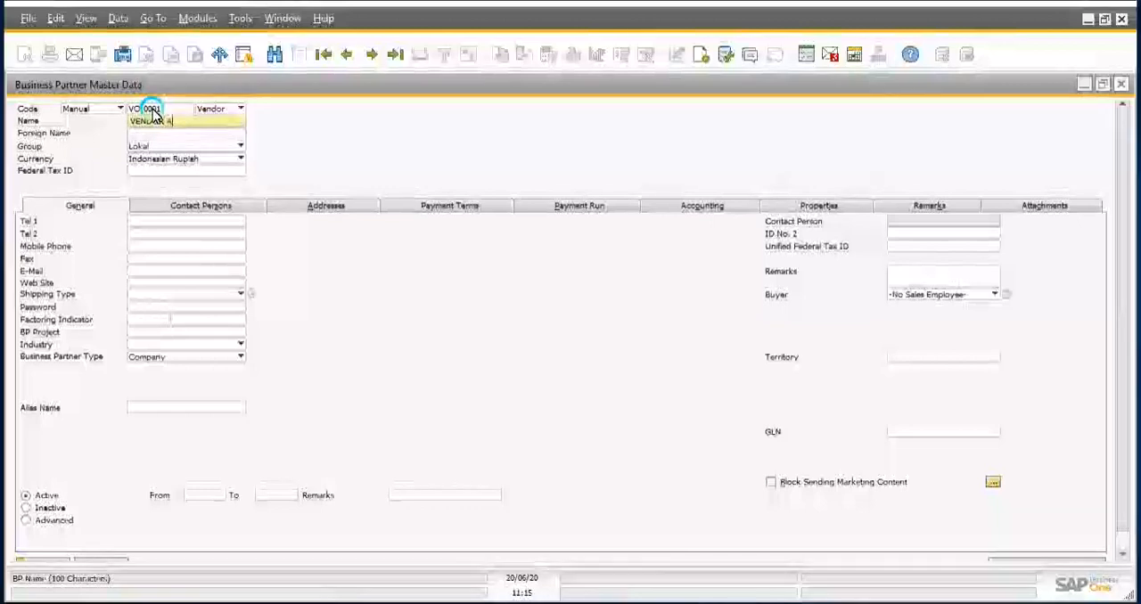
pyautogui.click(191, 148)
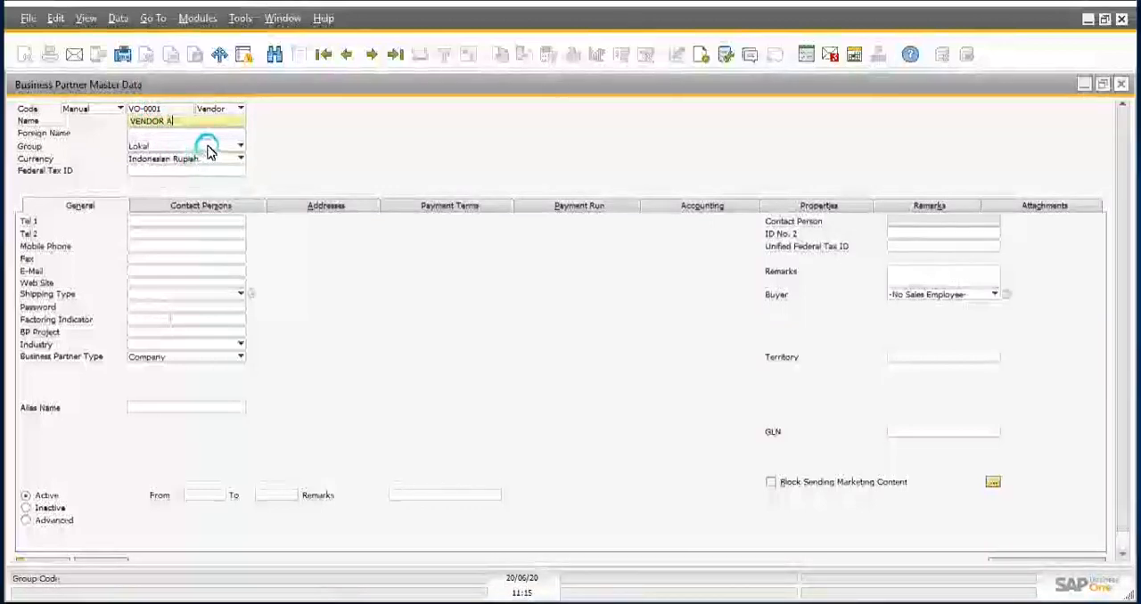
# Step: Check the available business partner groups for the new vendor, keeping its group as Lokal
pyautogui.click(208, 149)
pyautogui.click(208, 150)
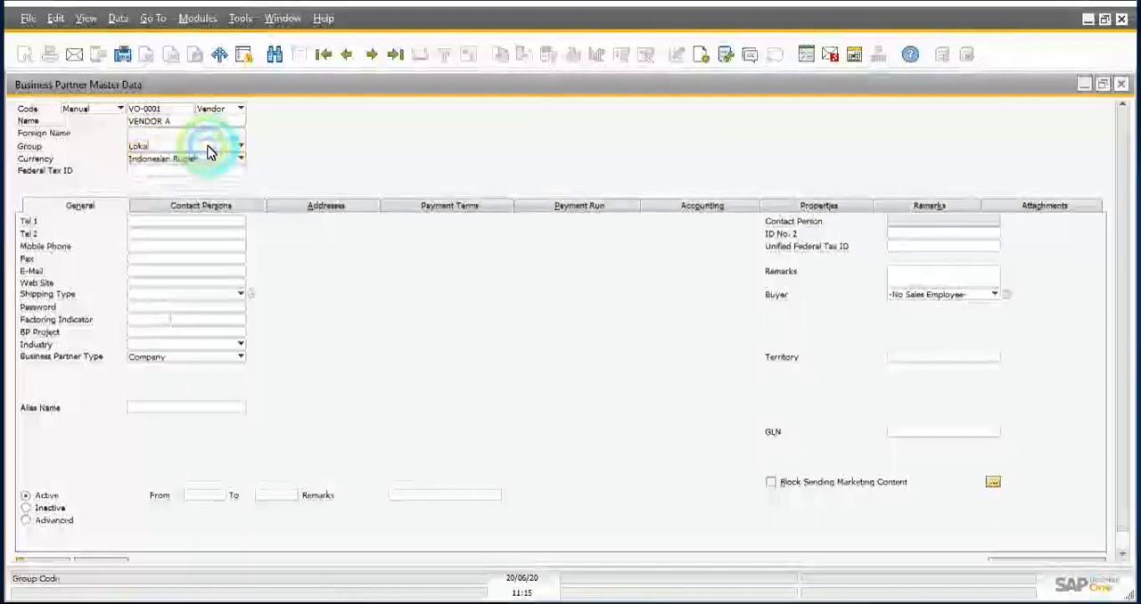
pyautogui.click(207, 150)
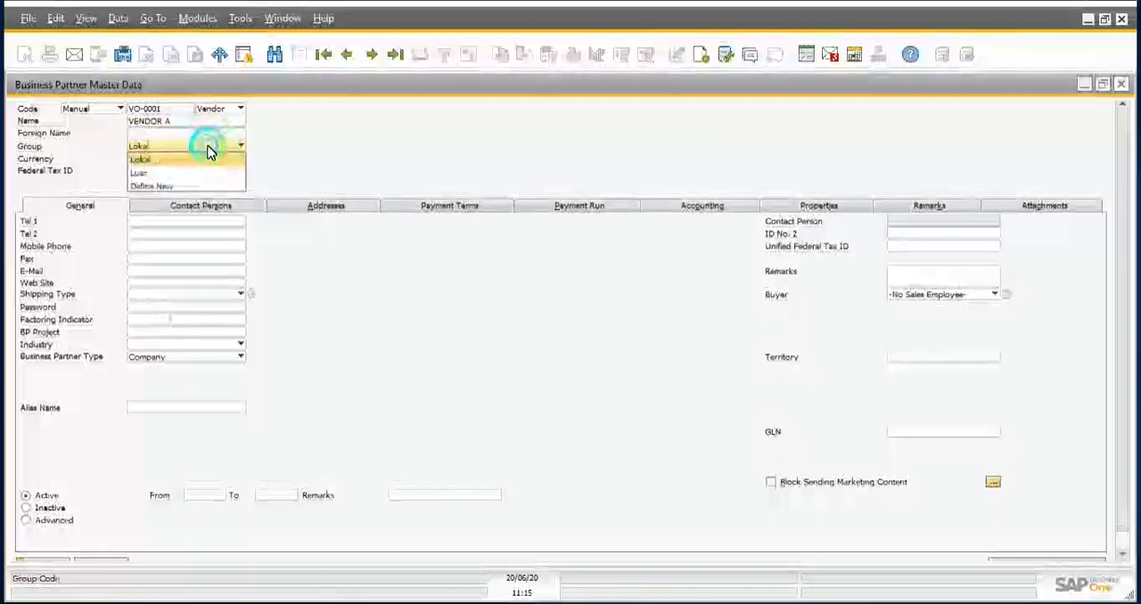
pyautogui.click(208, 149)
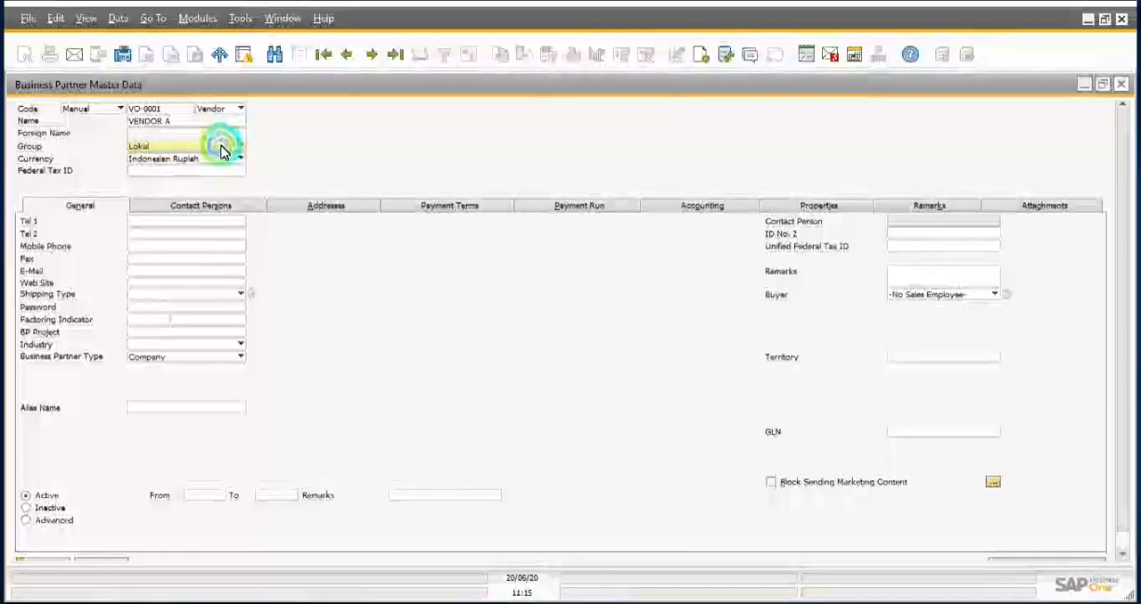
pyautogui.click(222, 150)
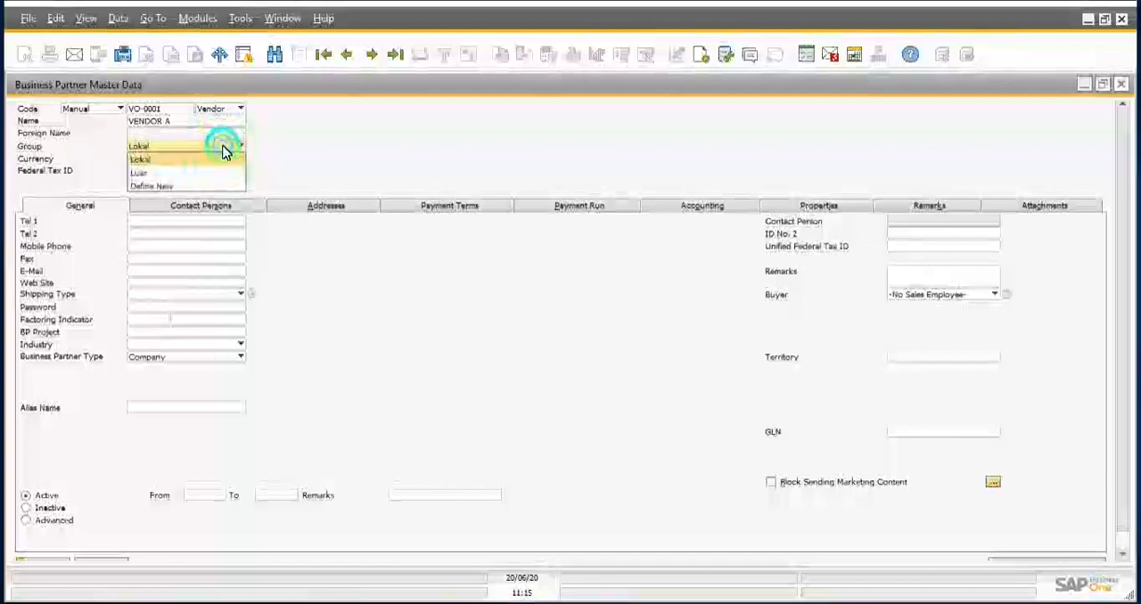
pyautogui.click(223, 152)
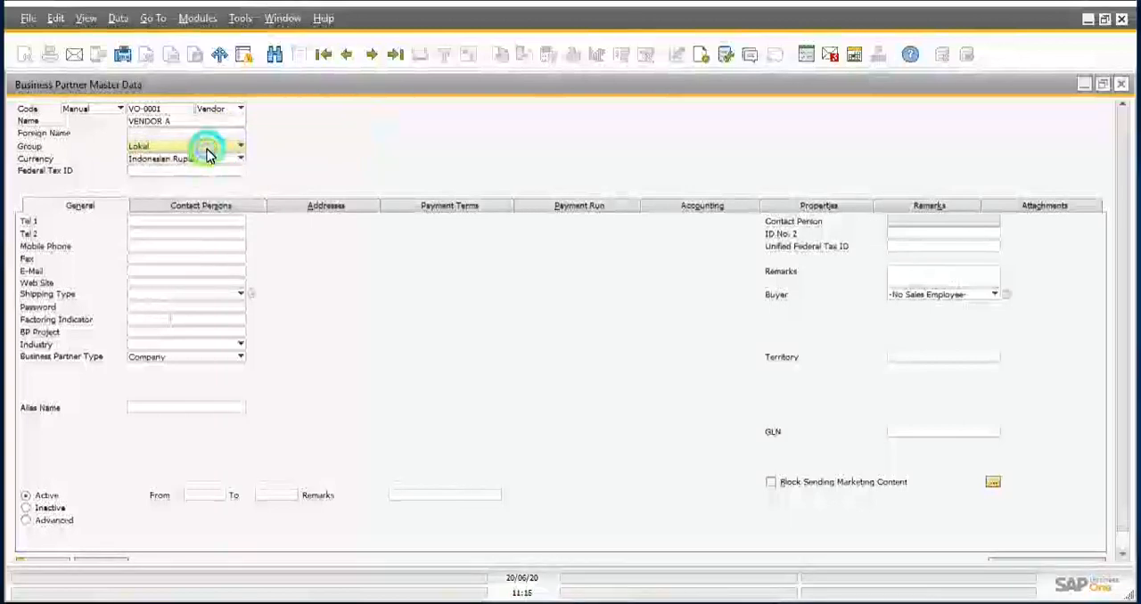
pyautogui.click(207, 153)
pyautogui.click(207, 154)
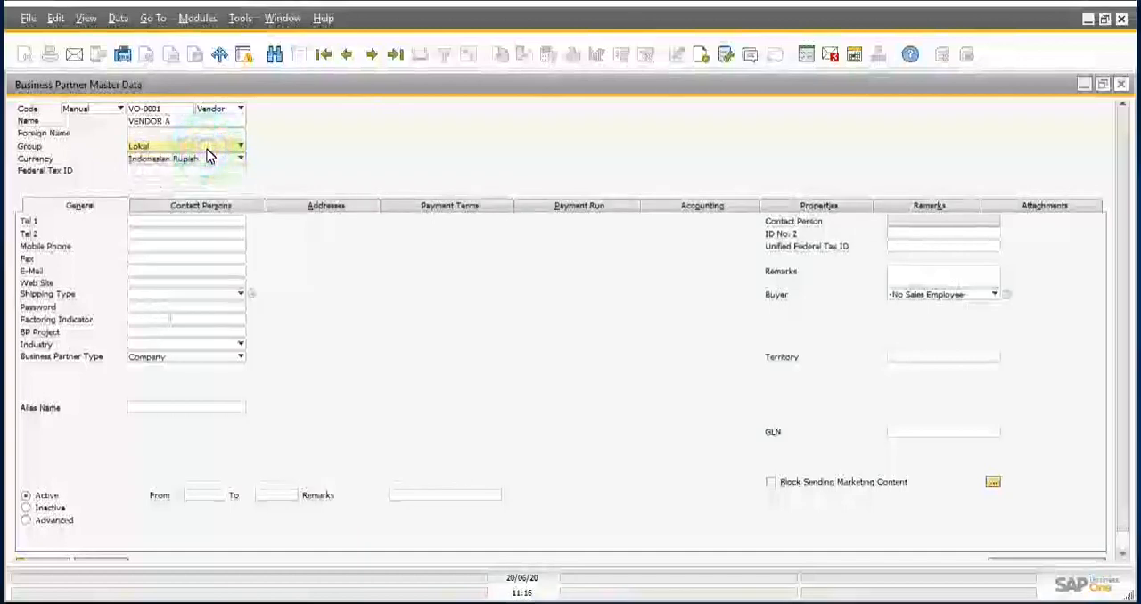
# Step: Look through the available currencies for the new vendor, and set its currency to All Currencies
pyautogui.click(214, 159)
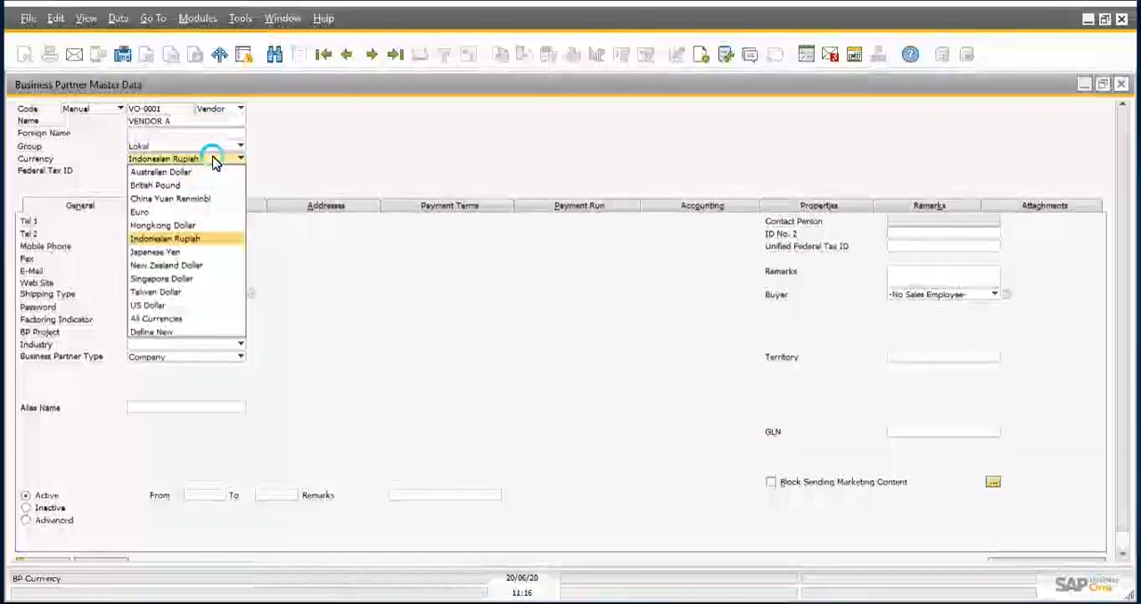
pyautogui.click(214, 158)
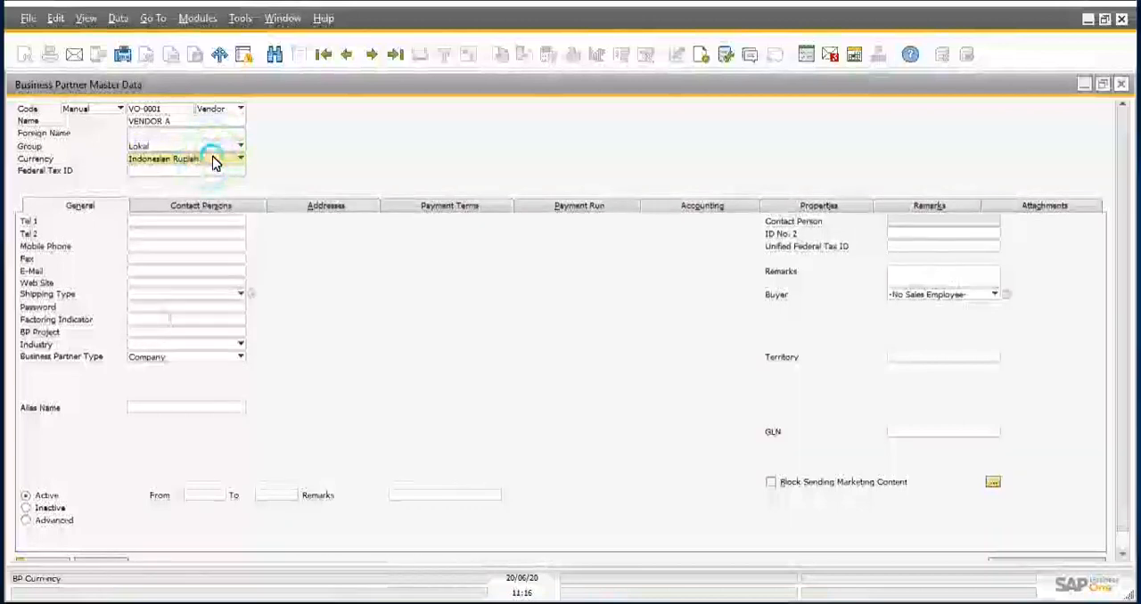
pyautogui.click(416, 141)
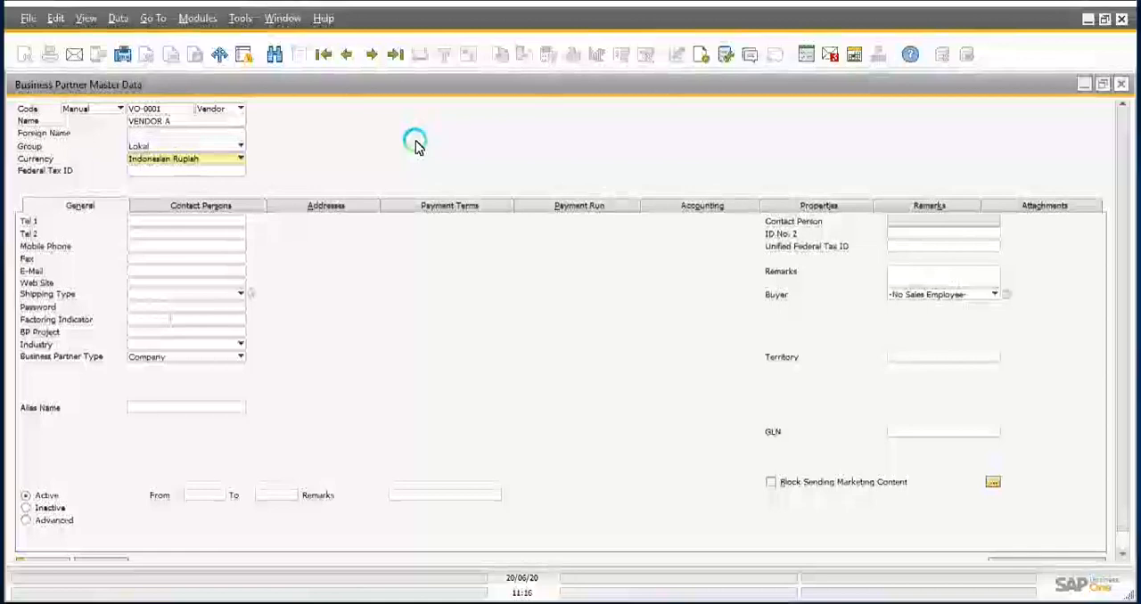
pyautogui.click(188, 160)
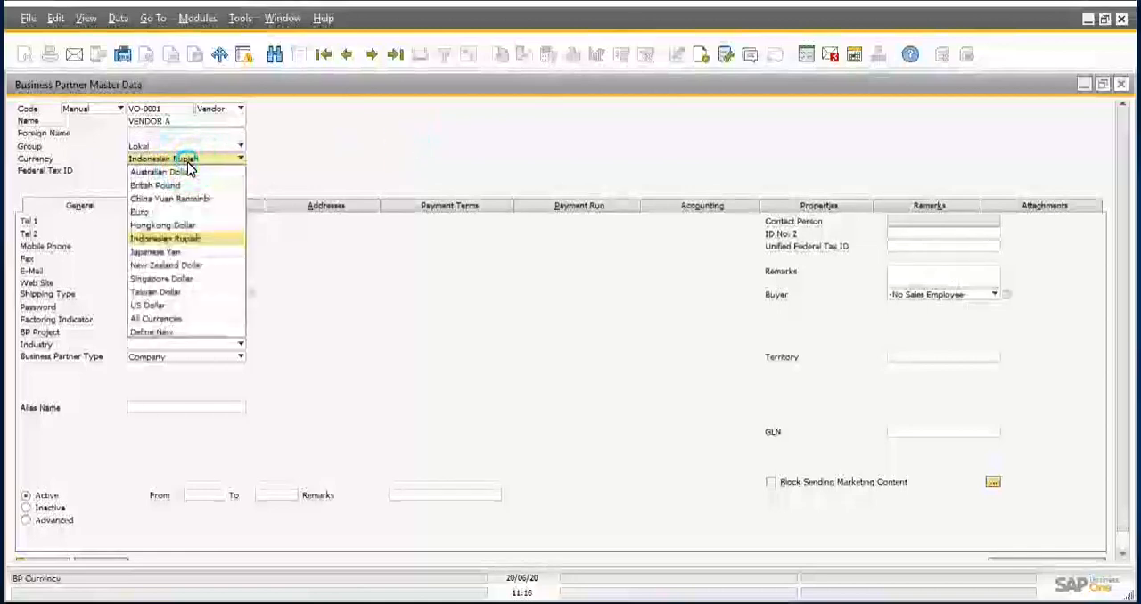
pyautogui.click(187, 163)
pyautogui.click(187, 163)
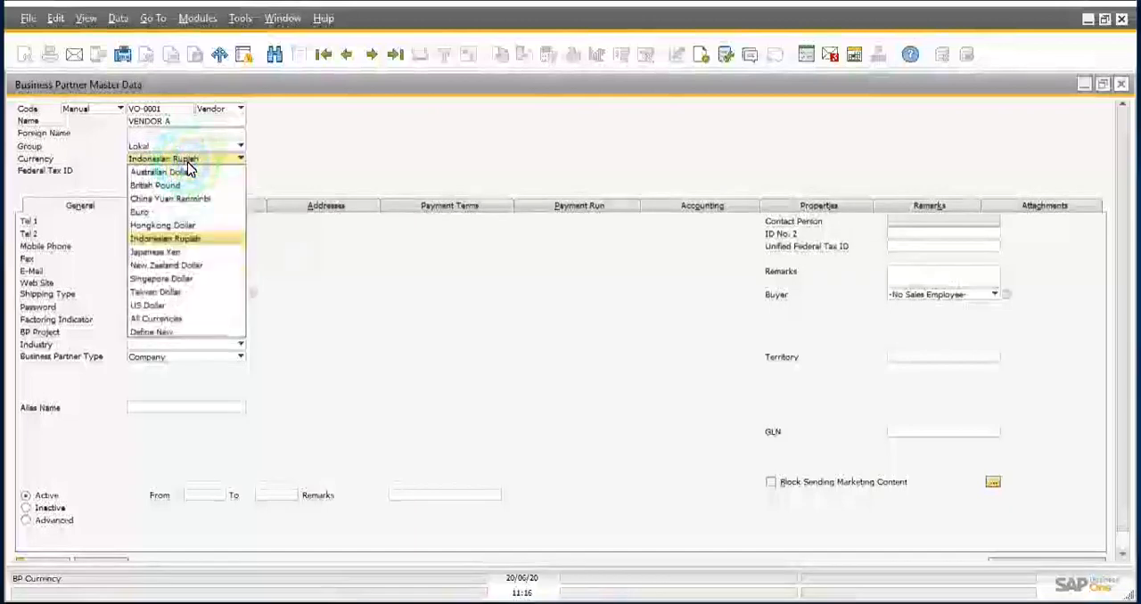
pyautogui.click(187, 163)
pyautogui.click(170, 321)
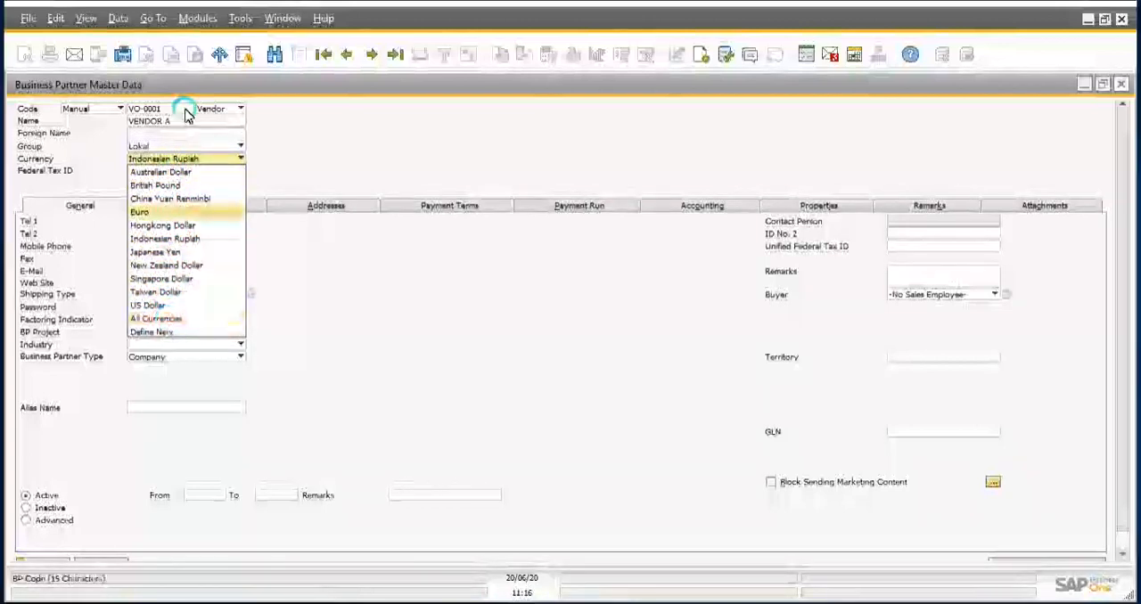
pyautogui.click(308, 181)
pyautogui.click(210, 161)
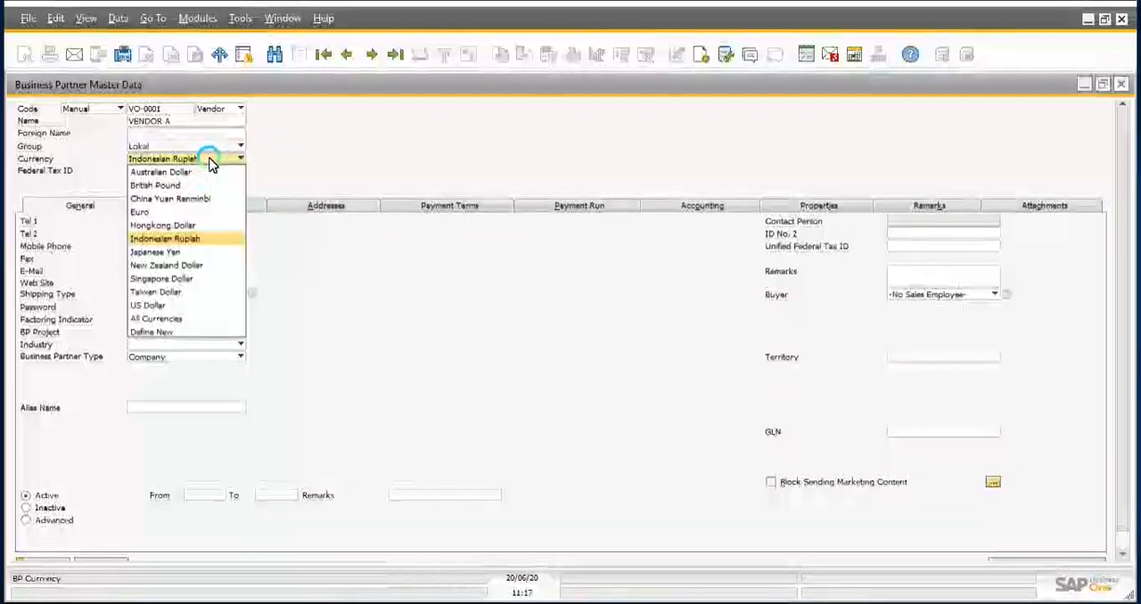
pyautogui.click(169, 319)
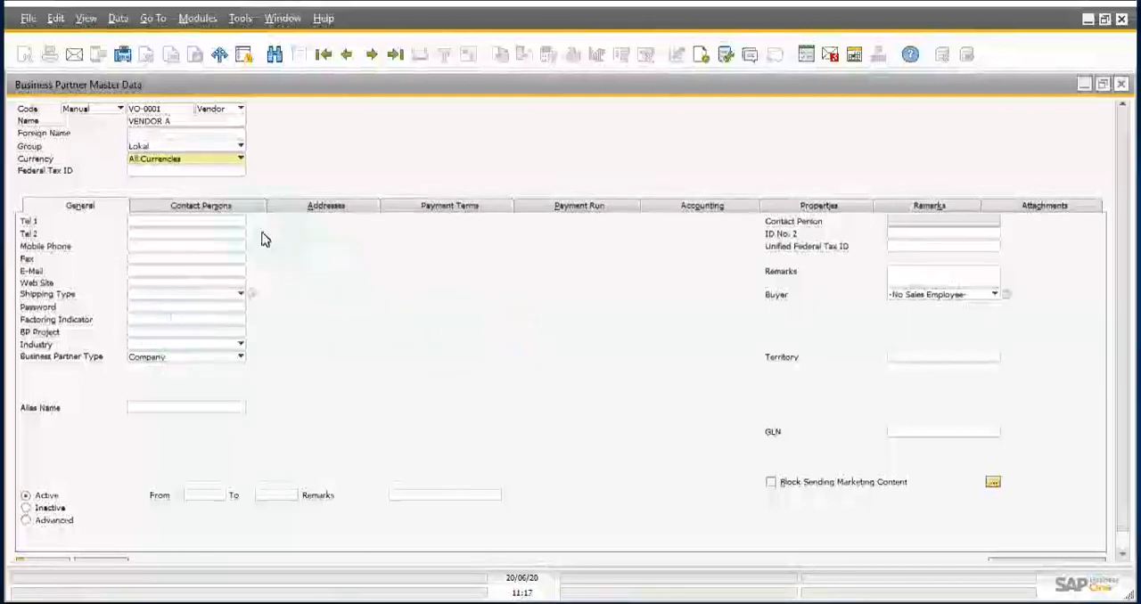
# Step: Set the vendor's payment terms to T30: 30 days After Delivery, and apply the associated terms to the business partner
pyautogui.click(427, 209)
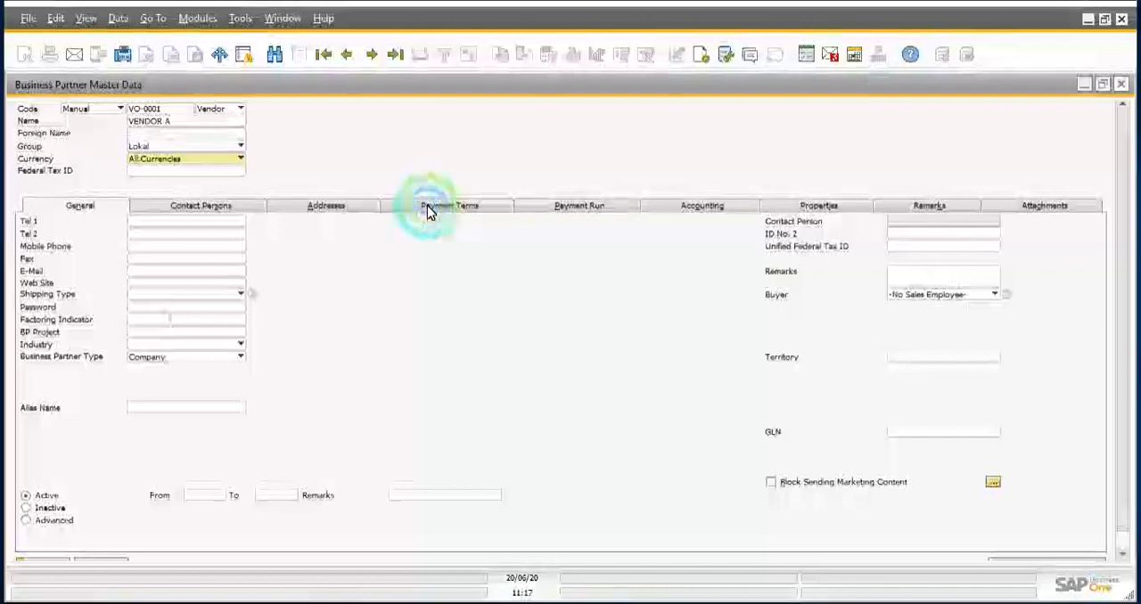
pyautogui.click(179, 229)
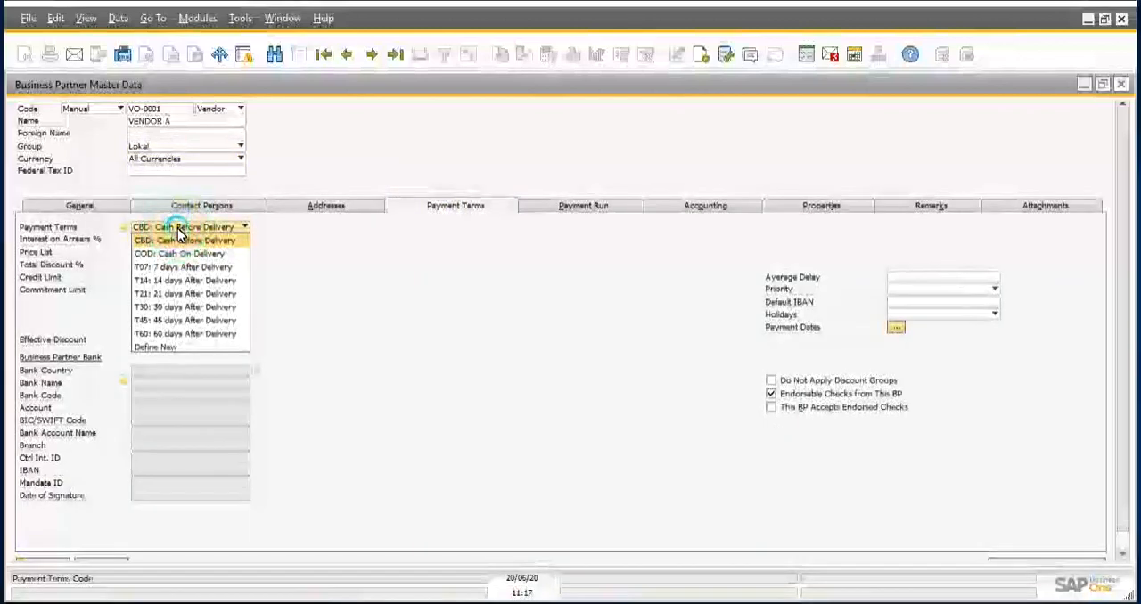
pyautogui.click(194, 308)
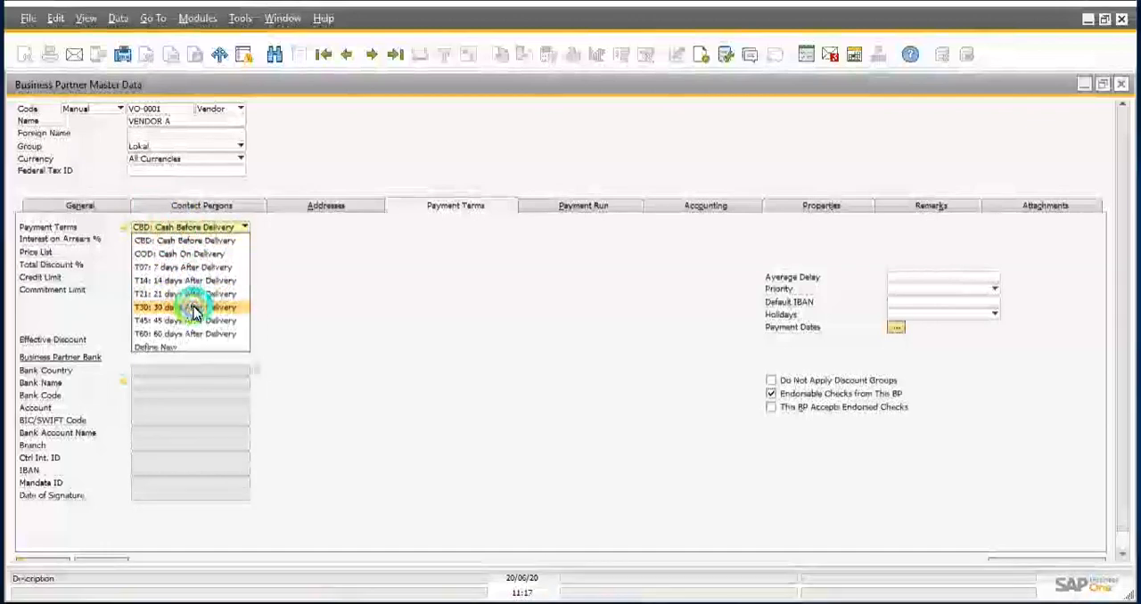
pyautogui.click(395, 331)
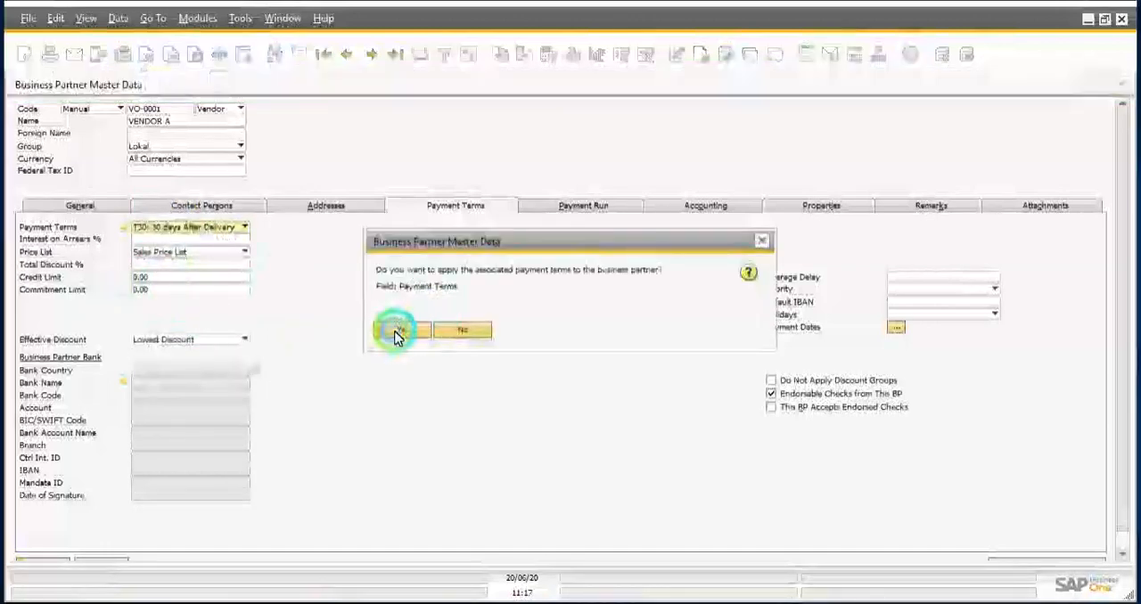
# Step: Set the vendor's credit limit to 100,000,000 in its payment terms
pyautogui.click(153, 280)
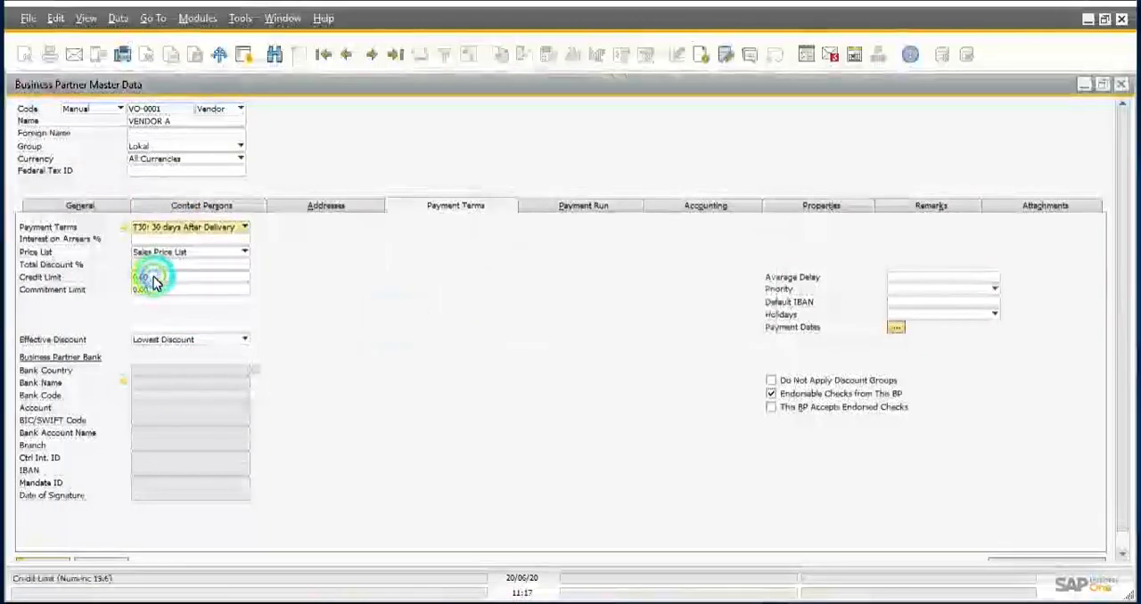
pyautogui.doubleClick(153, 280)
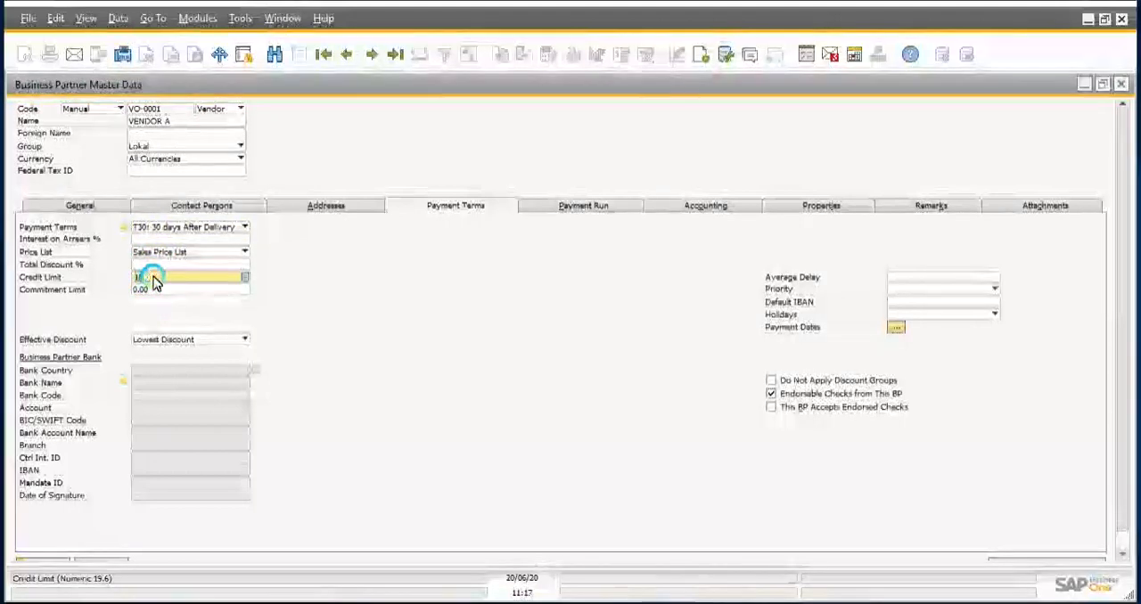
pyautogui.write('100,000,000')
pyautogui.press('Tab')
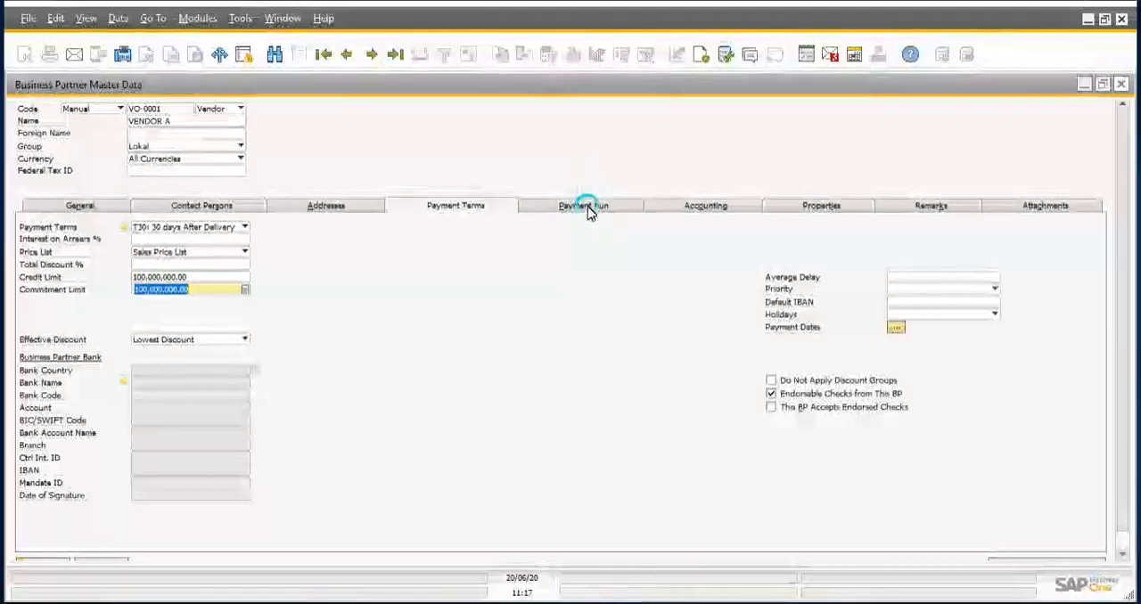
# Step: Assign the tax group IT-10, PPN Masukan 10%, in the vendor's accounting tax settings
pyautogui.click(679, 206)
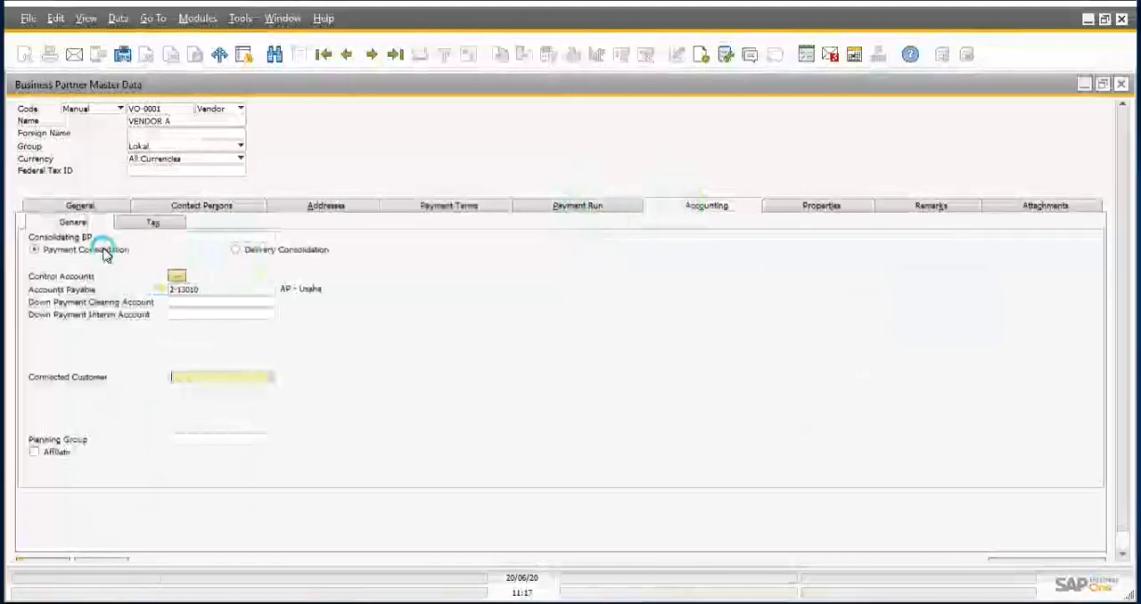
pyautogui.click(148, 223)
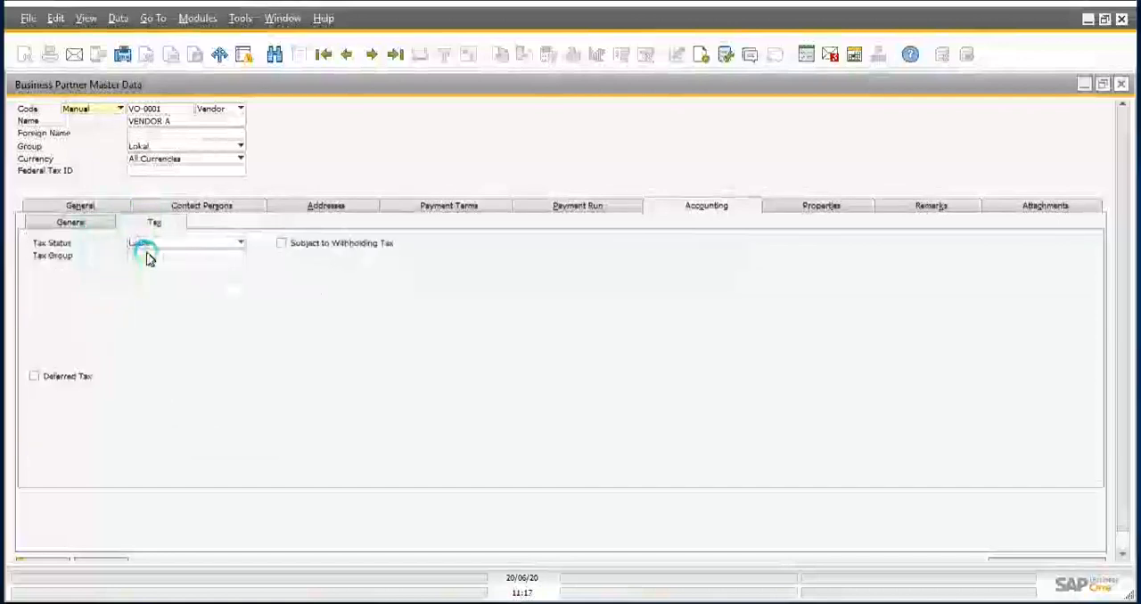
pyautogui.click(148, 258)
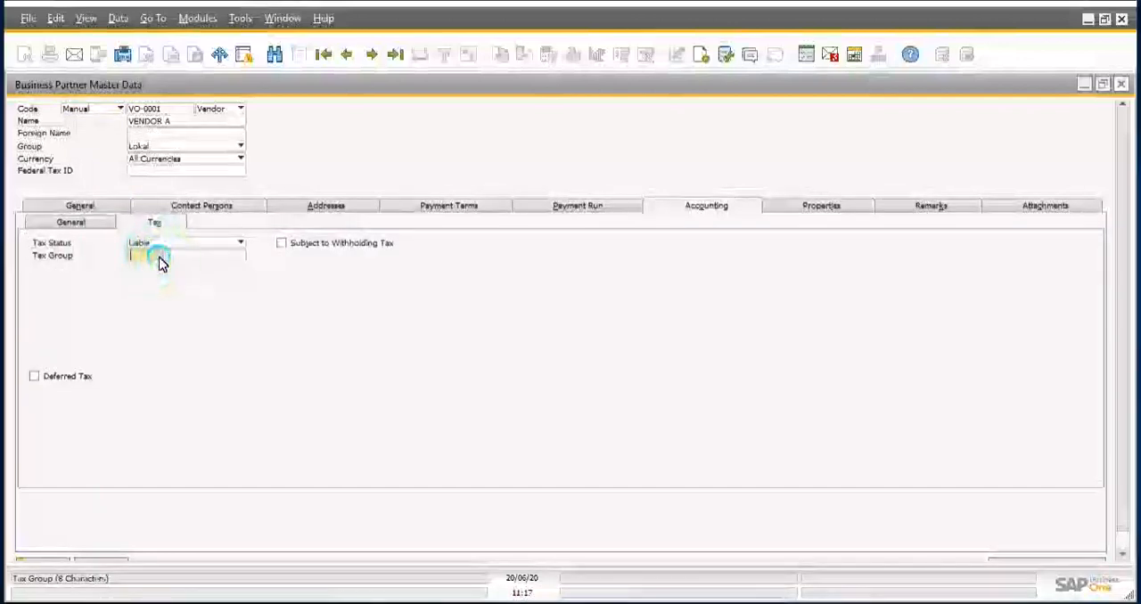
pyautogui.click(159, 258)
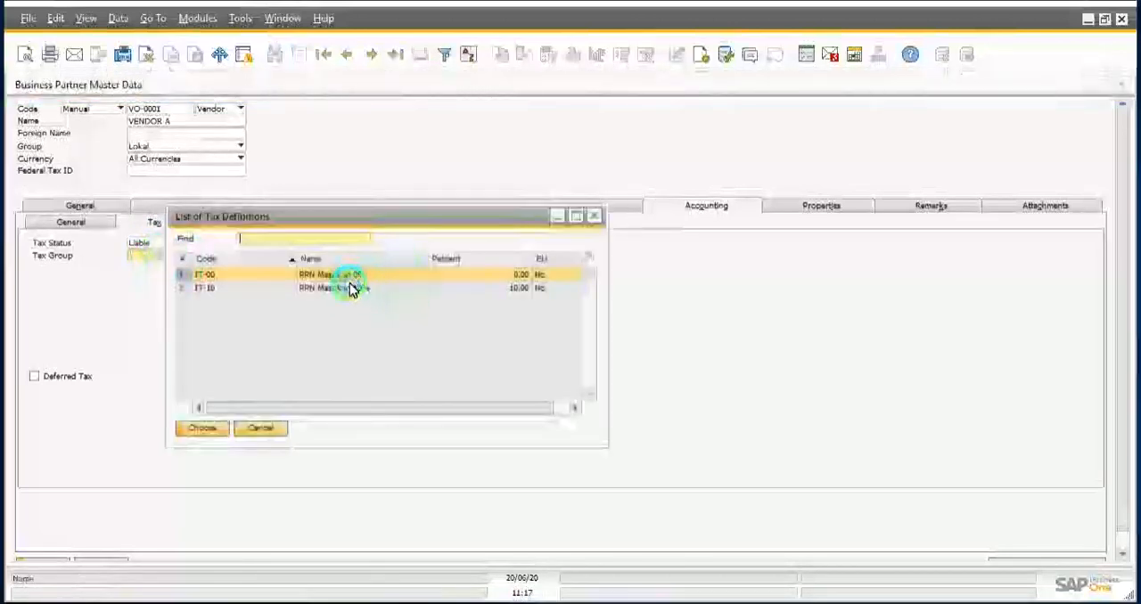
pyautogui.doubleClick(349, 285)
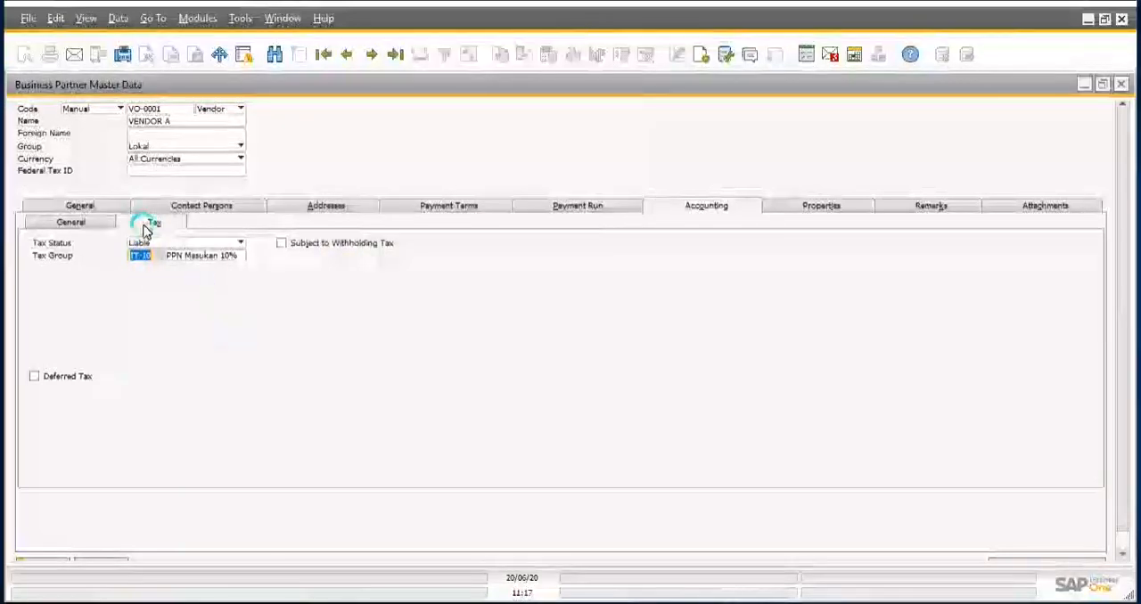
# Step: Return to the vendor's general data and add the VENDOR A record, closing the unrelated Internet Download Manager pop-up
pyautogui.click(80, 211)
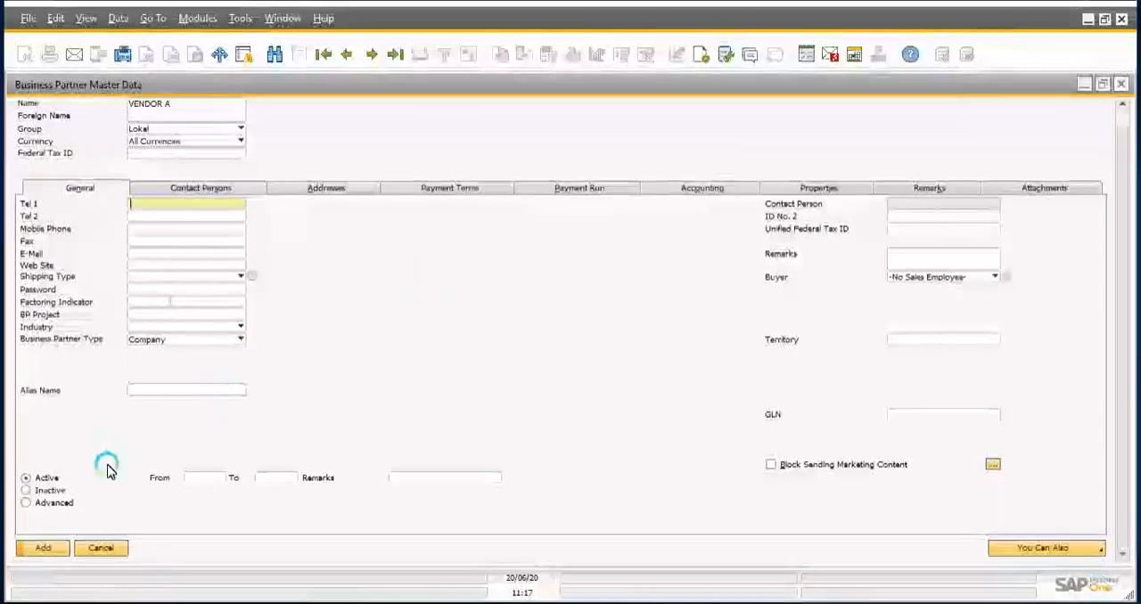
pyautogui.click(41, 548)
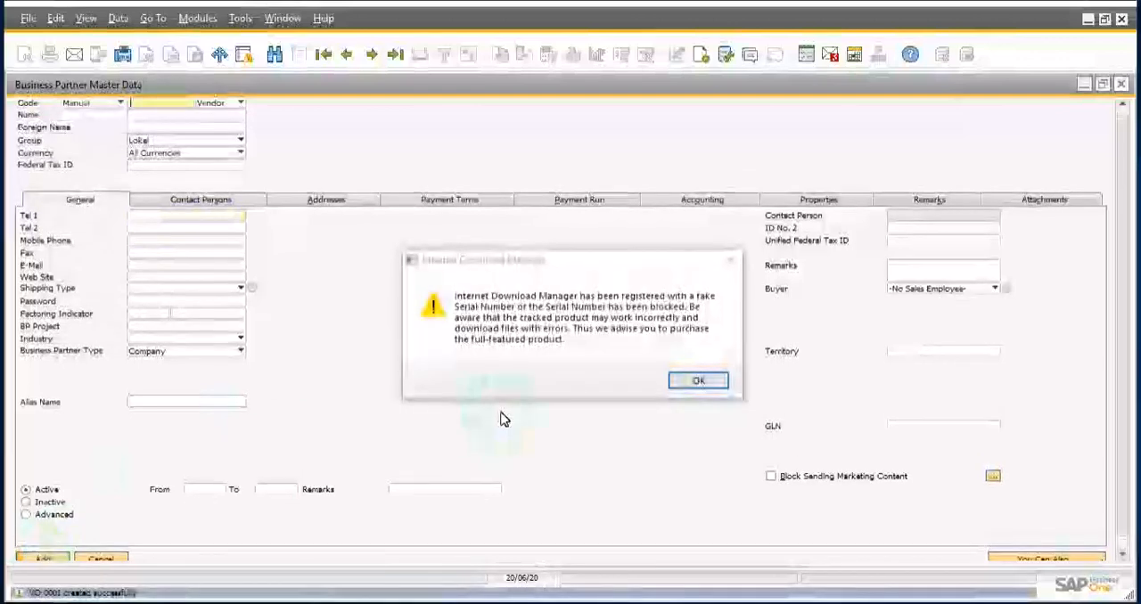
pyautogui.click(729, 261)
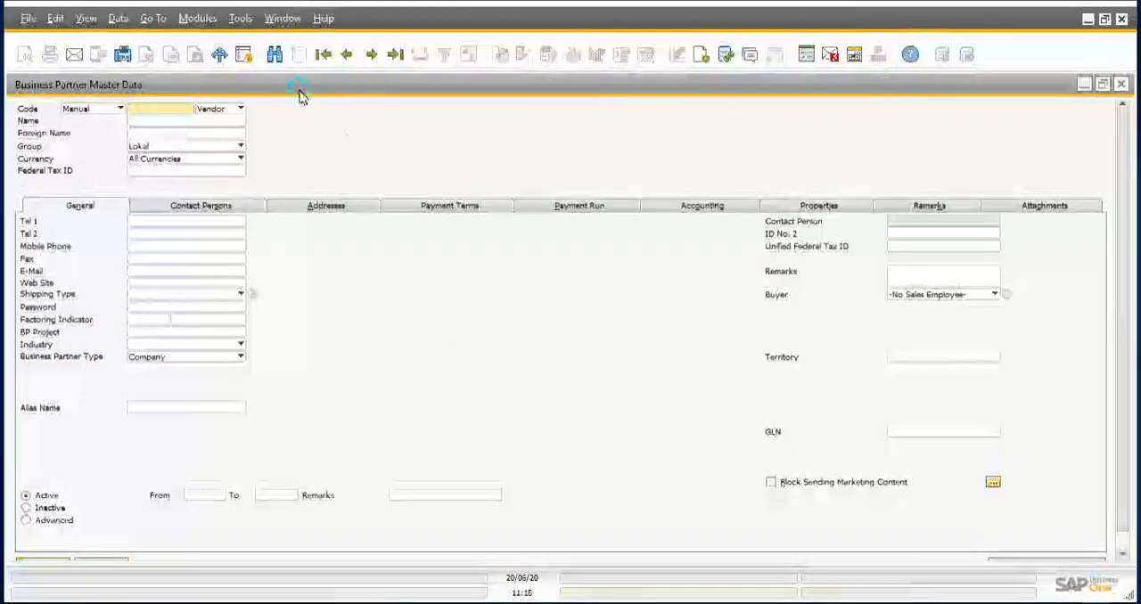
# Step: Search the list of vendors for codes starting with VO-, and close the list without choosing a record
pyautogui.click(274, 55)
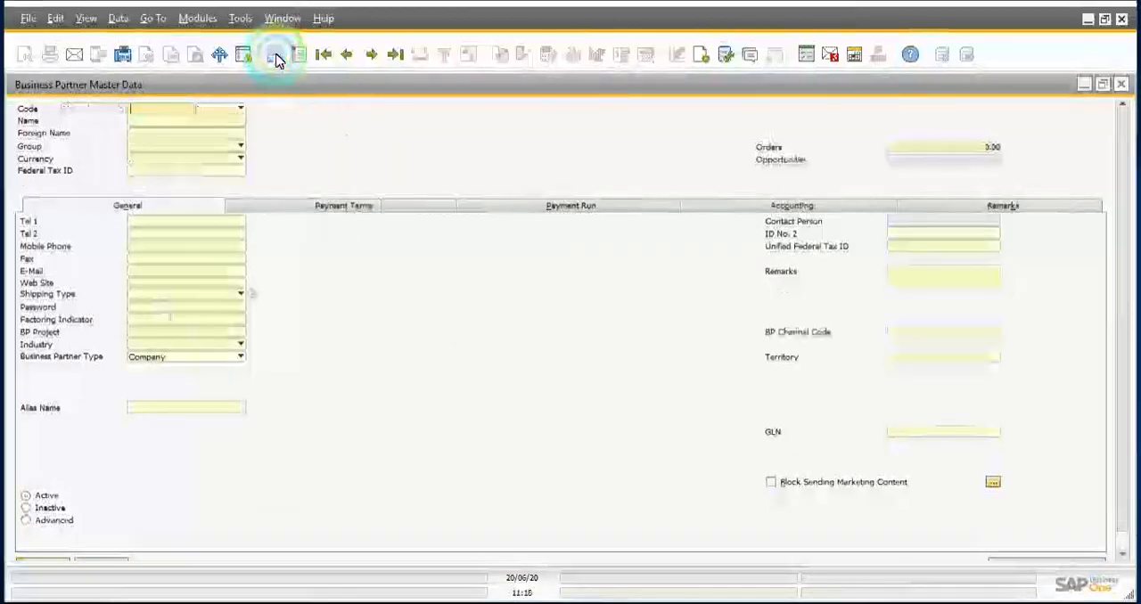
pyautogui.click(230, 112)
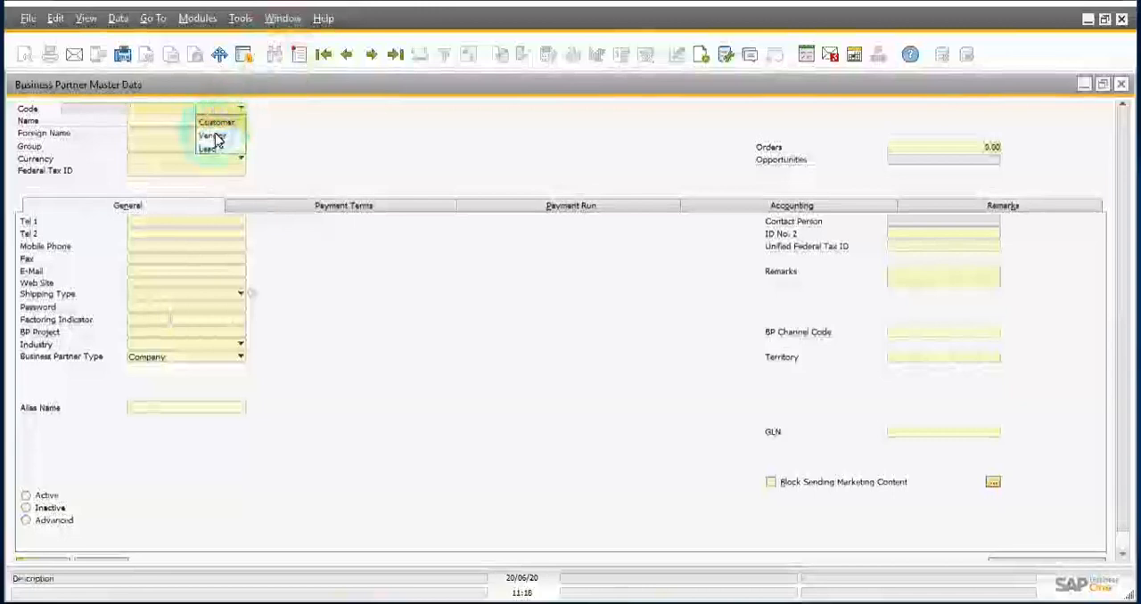
pyautogui.click(213, 142)
pyautogui.click(148, 112)
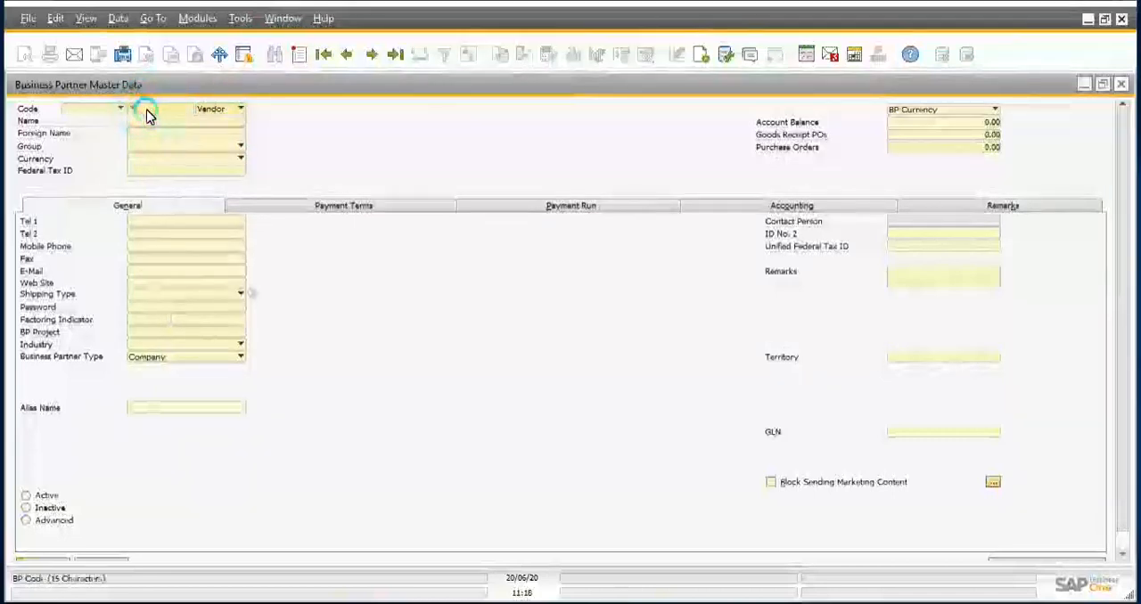
pyautogui.press('Tab')
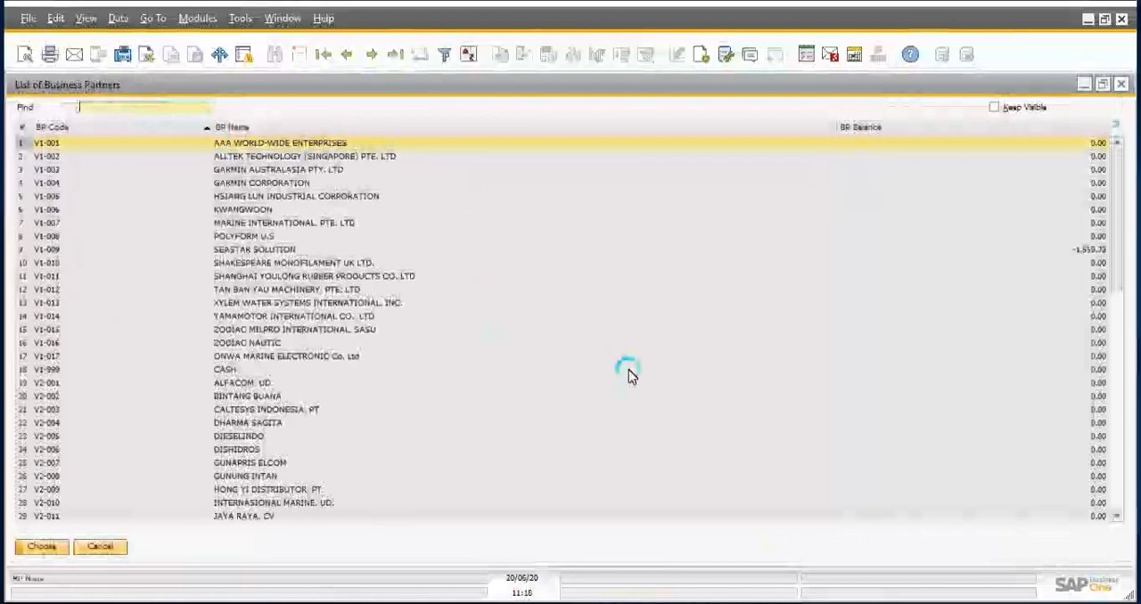
pyautogui.scroll(-4, 628, 374)
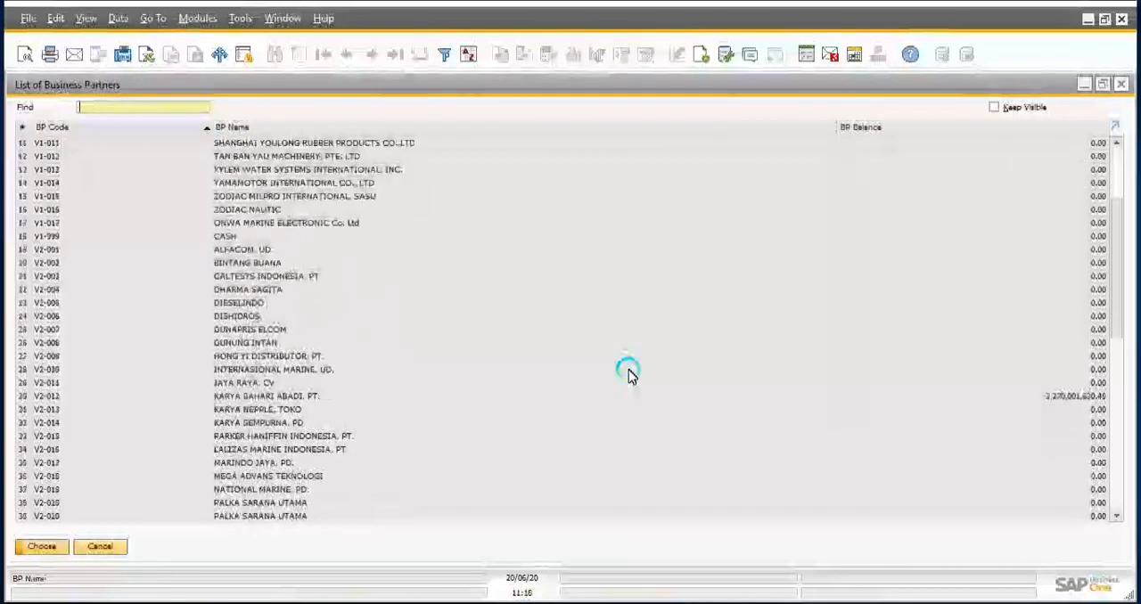
pyautogui.scroll(-3, 628, 374)
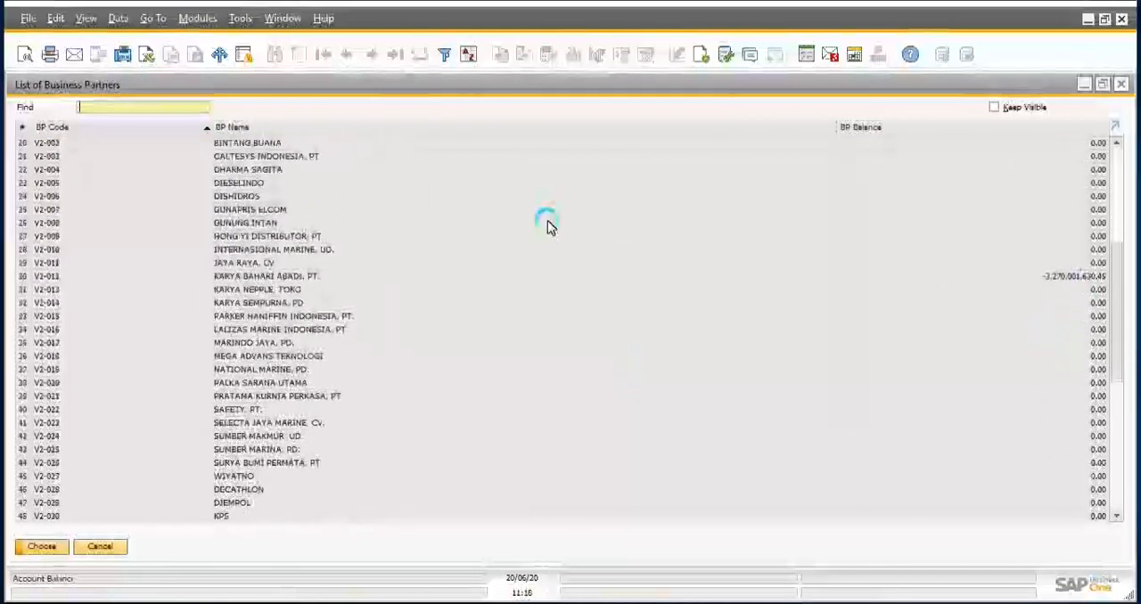
pyautogui.write('V')
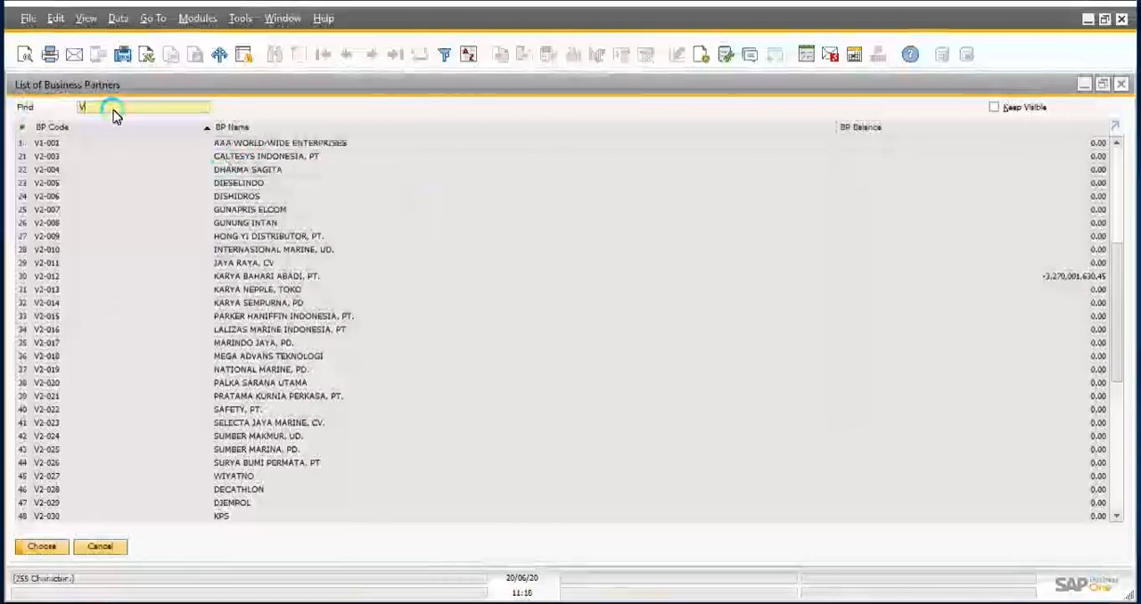
pyautogui.write('O-')
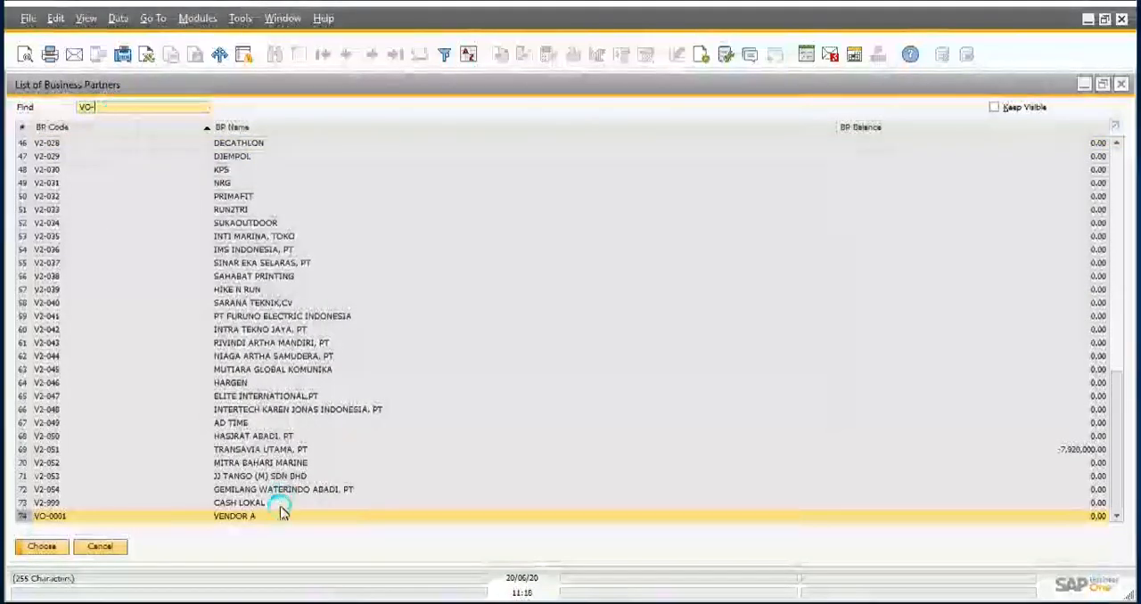
pyautogui.click(105, 548)
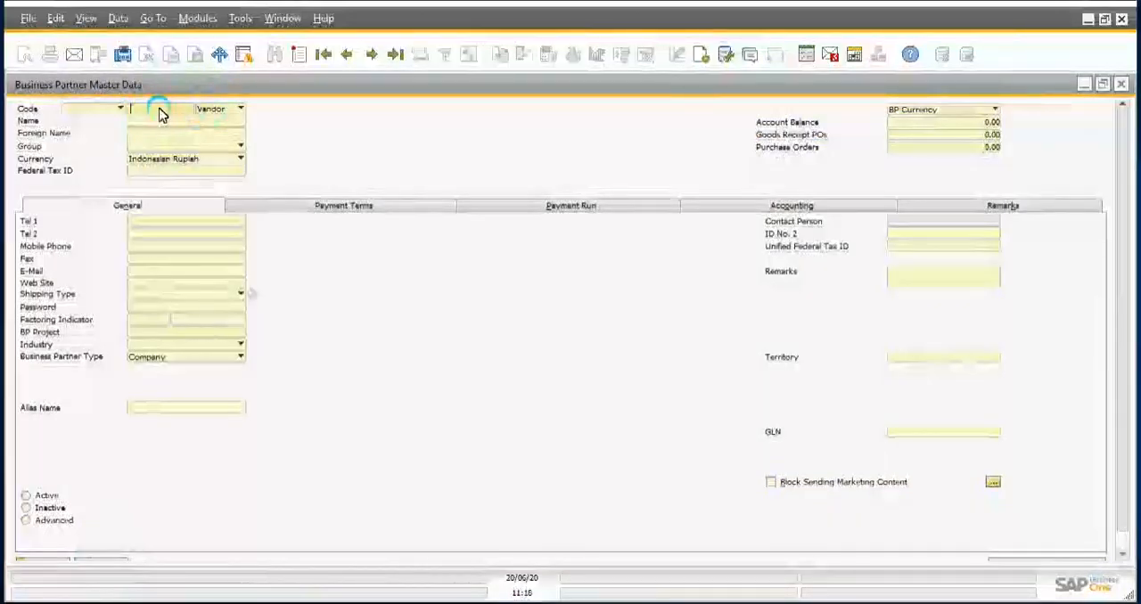
# Step: Retrieve the vendor record by its code VO-0001
pyautogui.click(160, 112)
pyautogui.write('VO-')
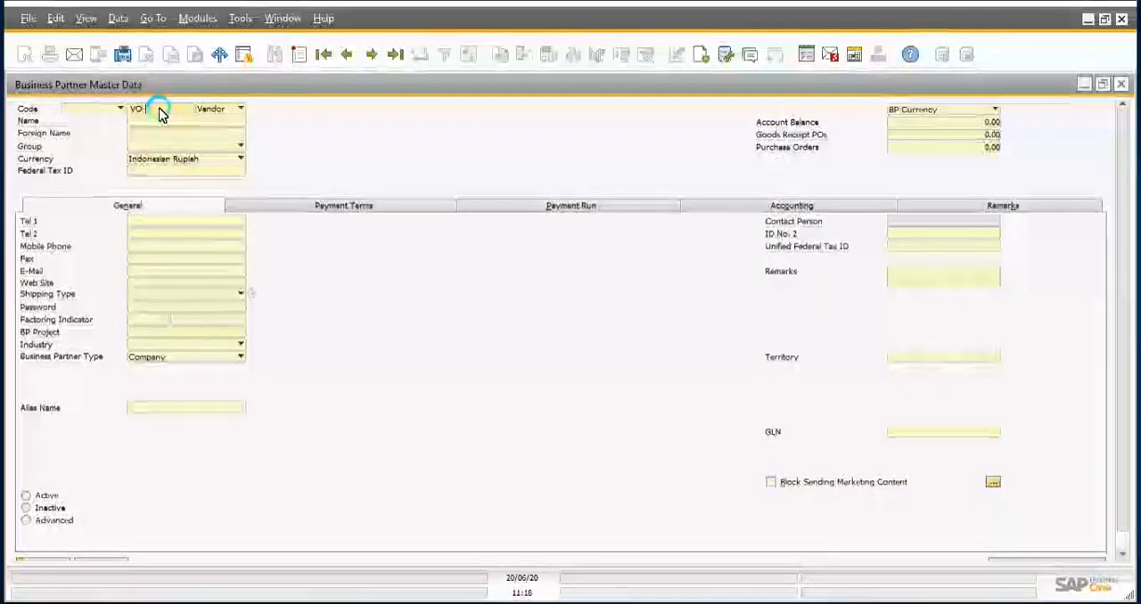
pyautogui.write('0001')
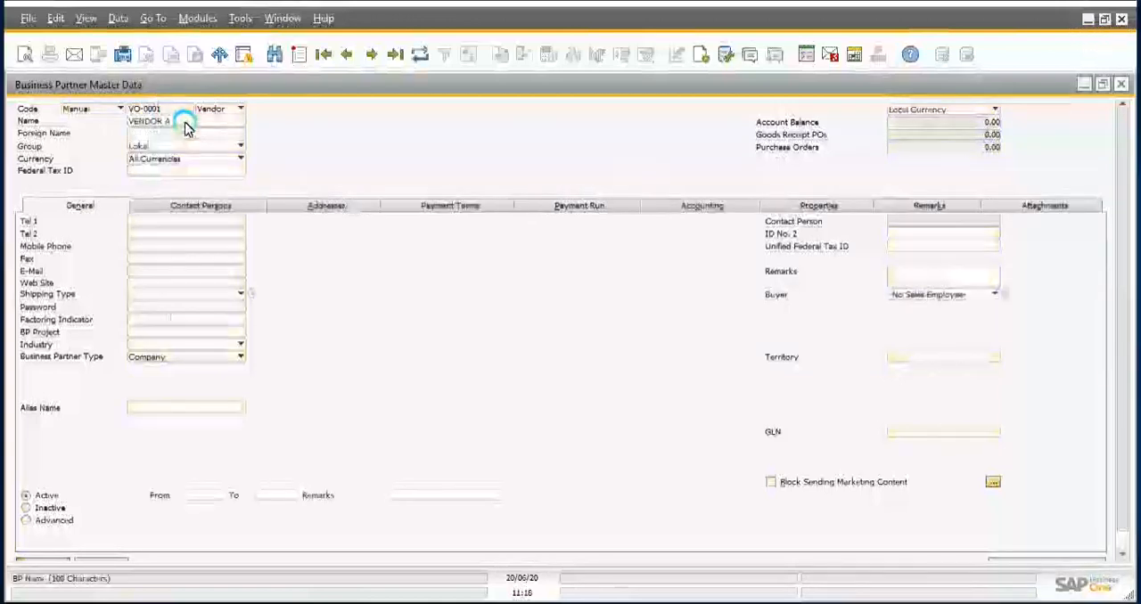
# Step: Start a new search and find the business partner by the name VENDOR
pyautogui.click(274, 55)
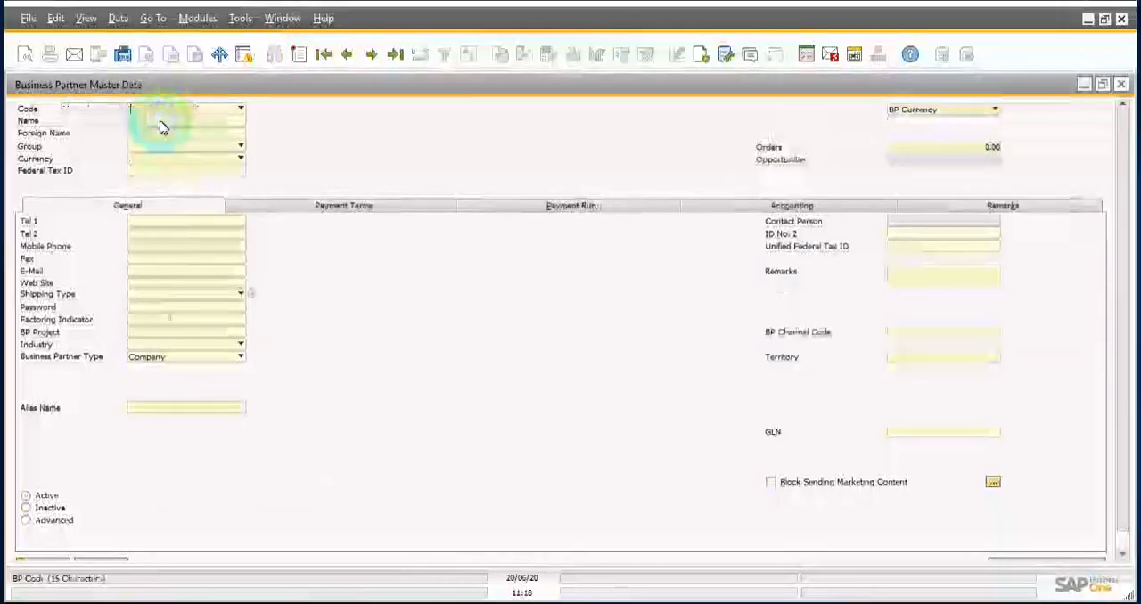
pyautogui.click(160, 122)
pyautogui.write('VENDOR A')
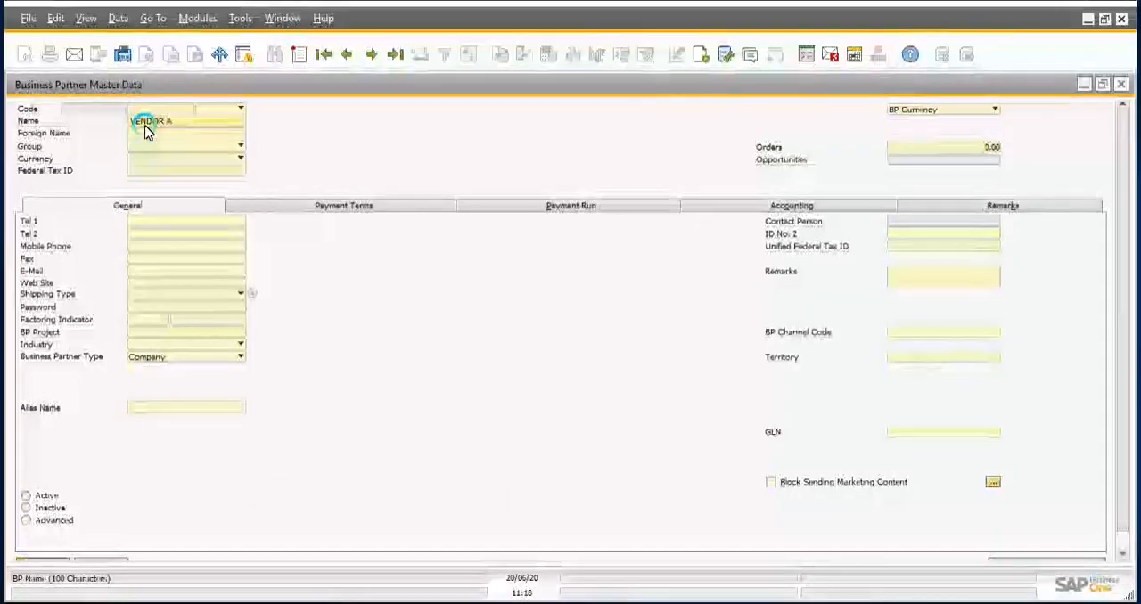
pyautogui.press('Return')
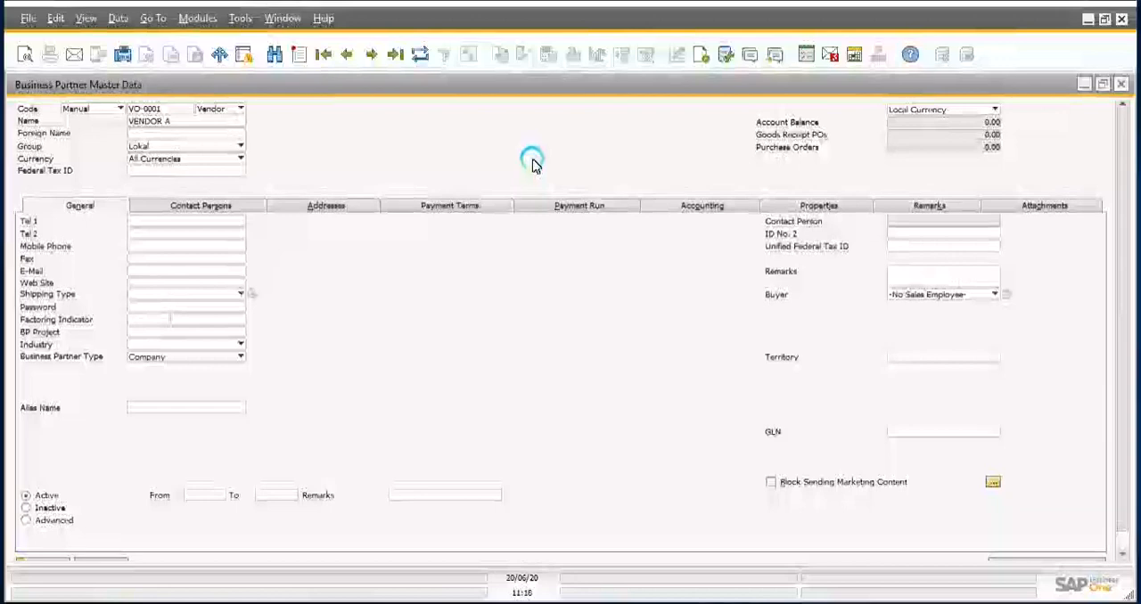
# Step: List only the vendors in the Lokal group, browse their balances, and close the list without choosing a record
pyautogui.click(280, 65)
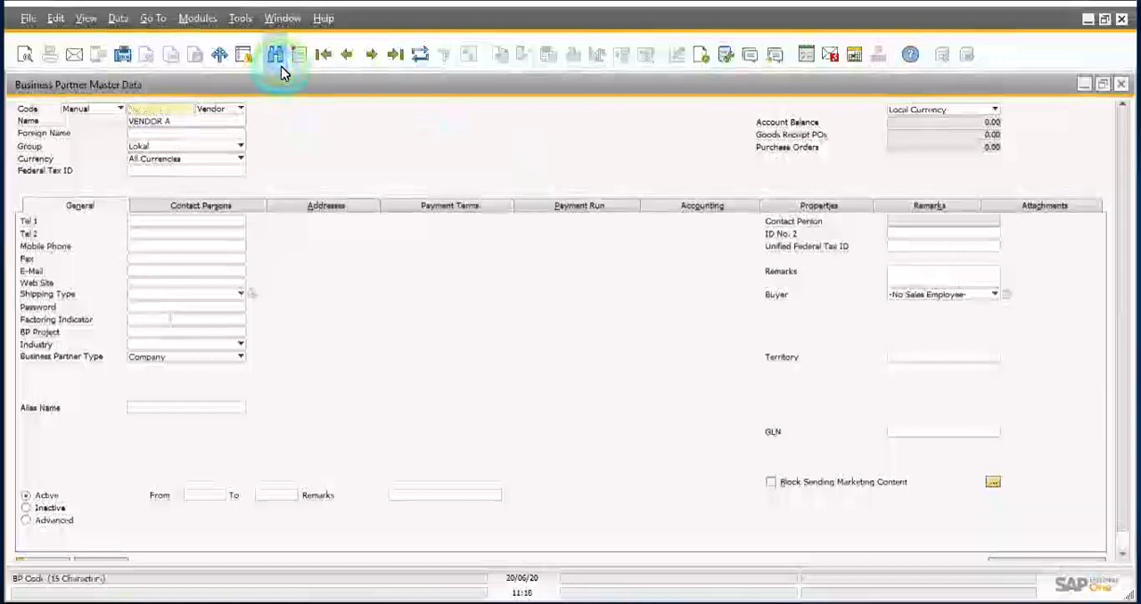
pyautogui.click(158, 146)
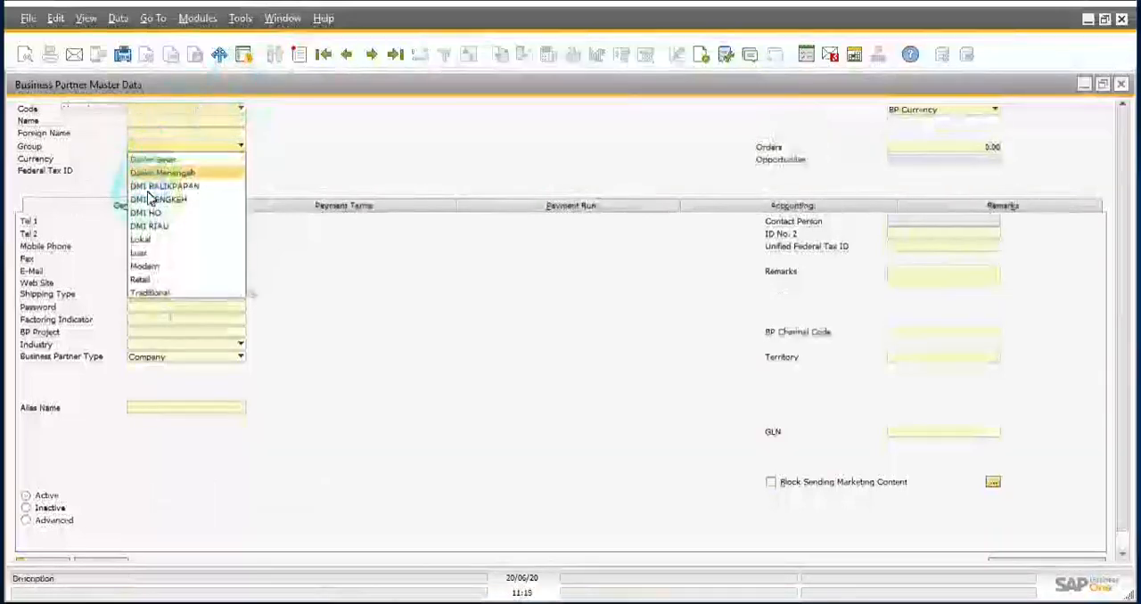
pyautogui.click(142, 238)
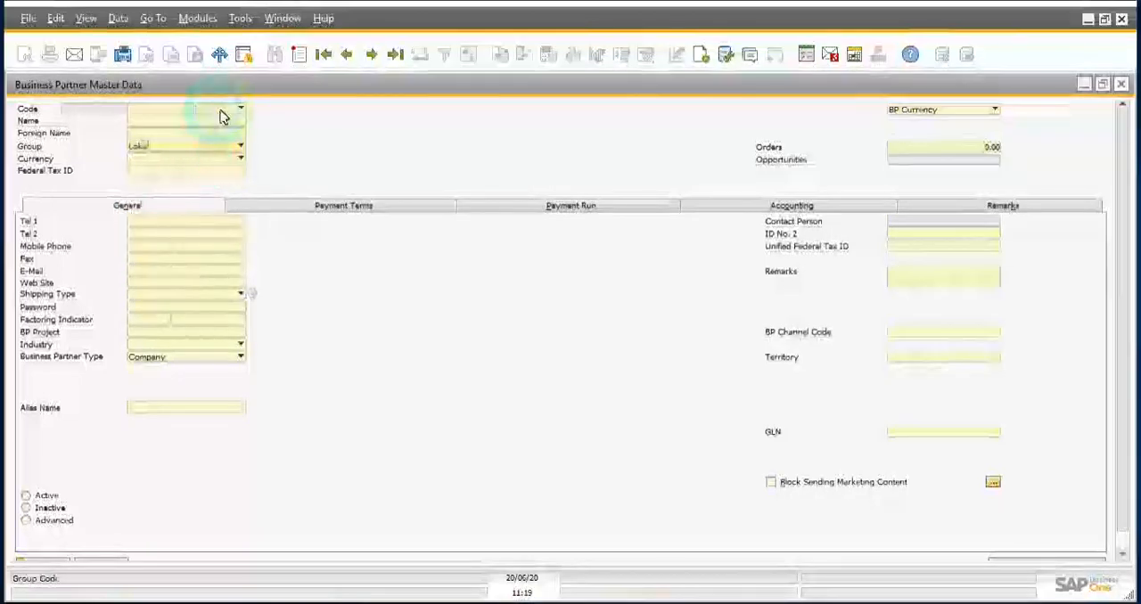
pyautogui.click(223, 114)
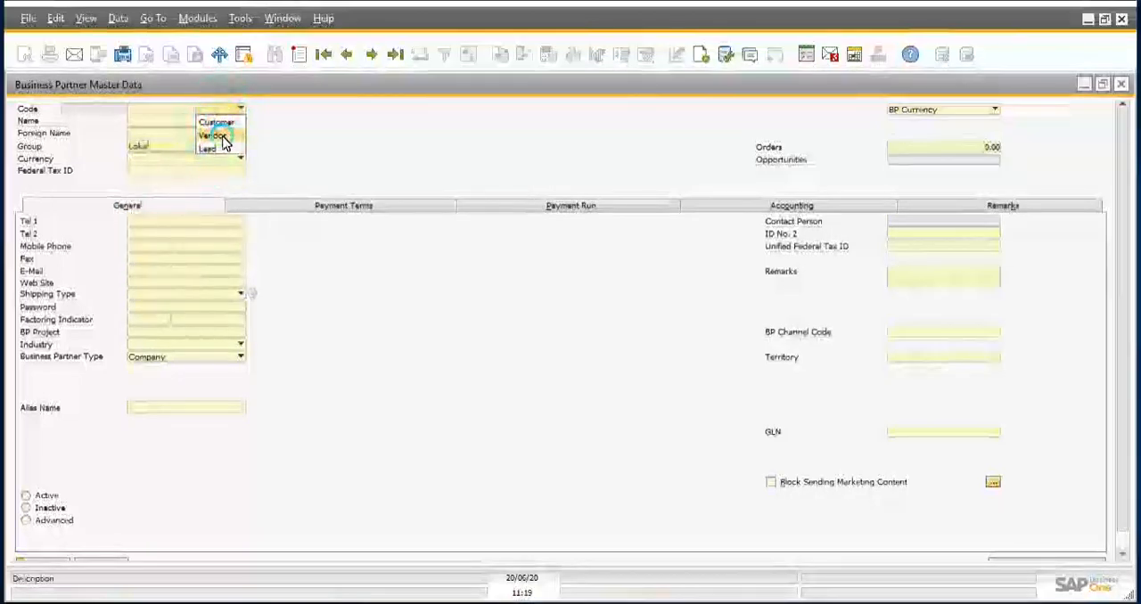
pyautogui.click(222, 138)
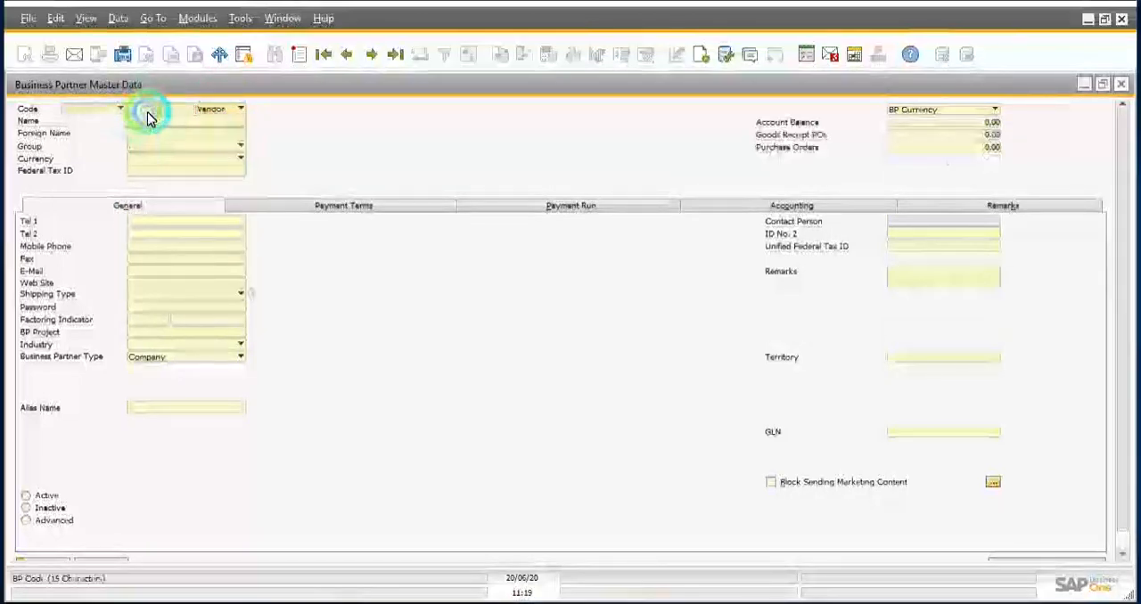
pyautogui.click(152, 147)
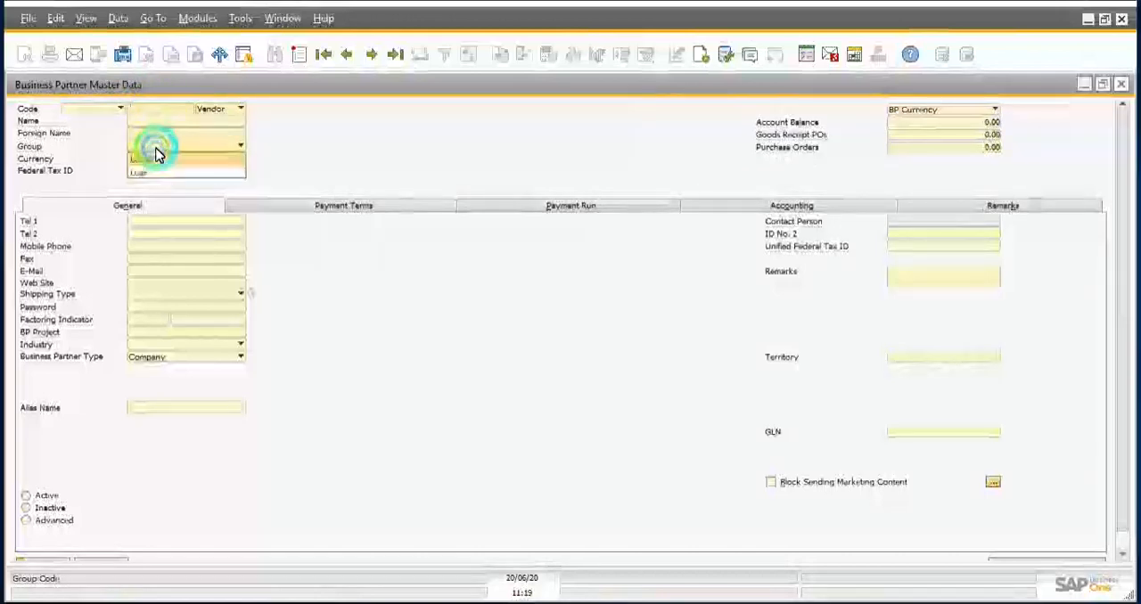
pyautogui.click(152, 164)
pyautogui.click(148, 107)
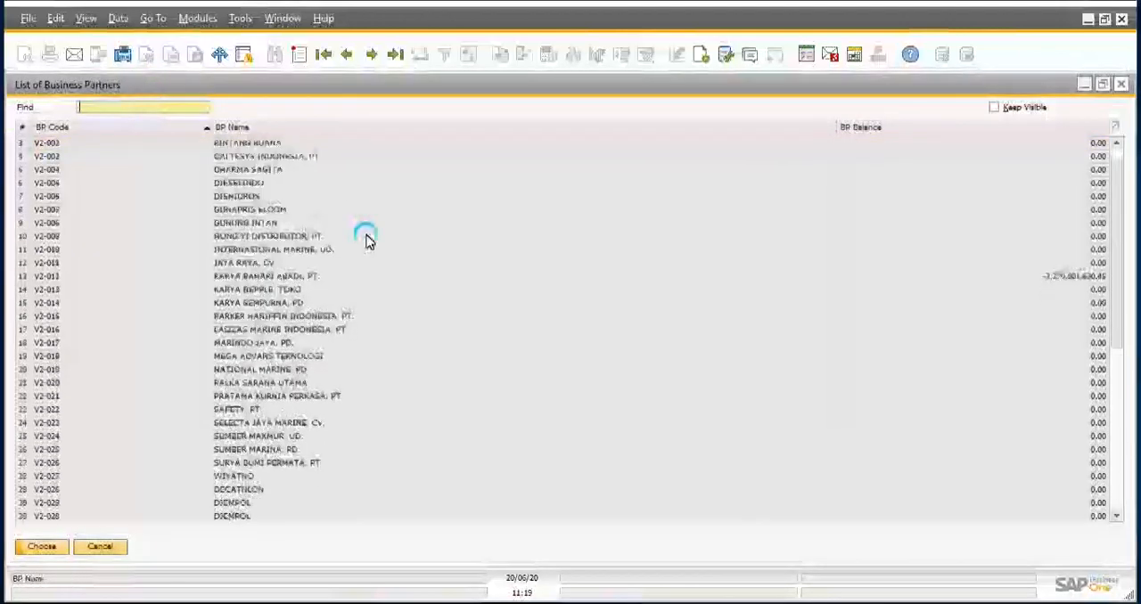
pyautogui.scroll(-4, 367, 236)
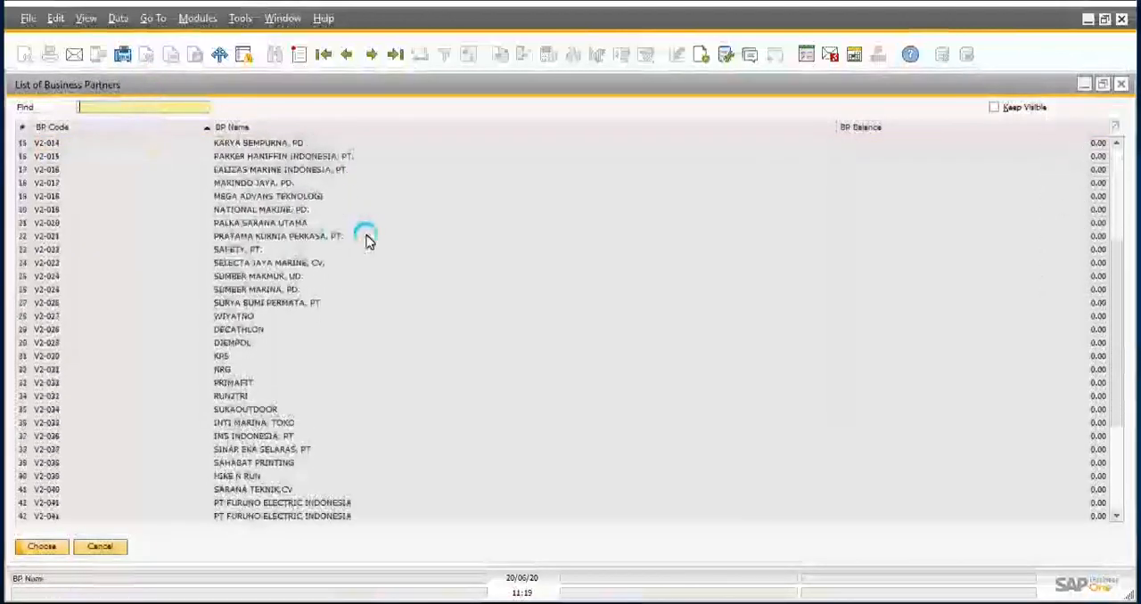
pyautogui.click(105, 547)
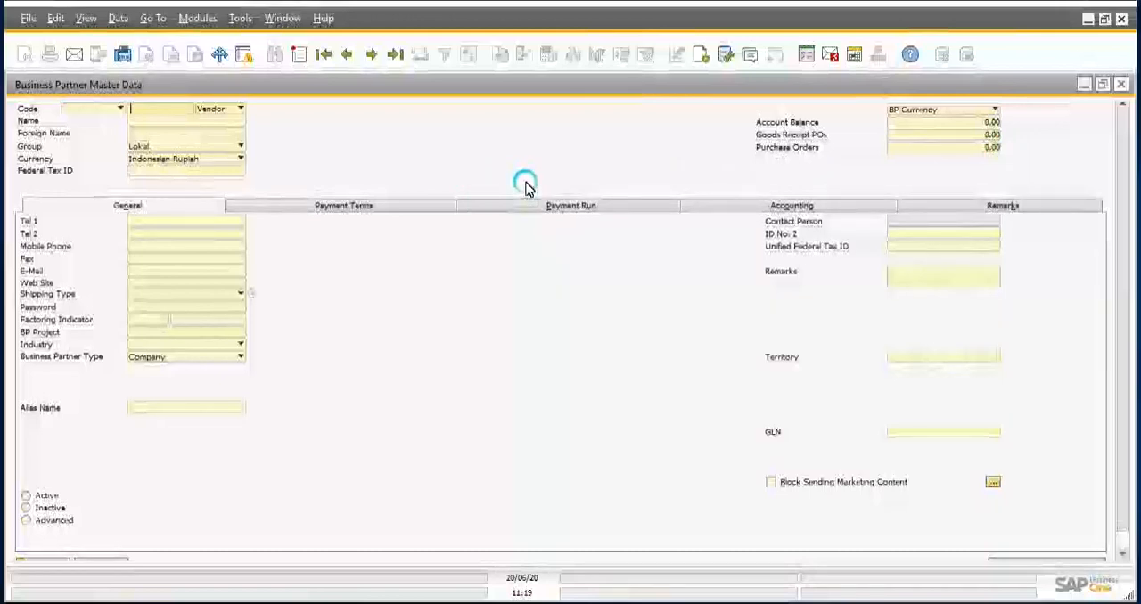
# Step: Review the payment run, payment terms and general search fields for vendors, and close Business Partner Master Data
pyautogui.click(589, 206)
pyautogui.click(346, 204)
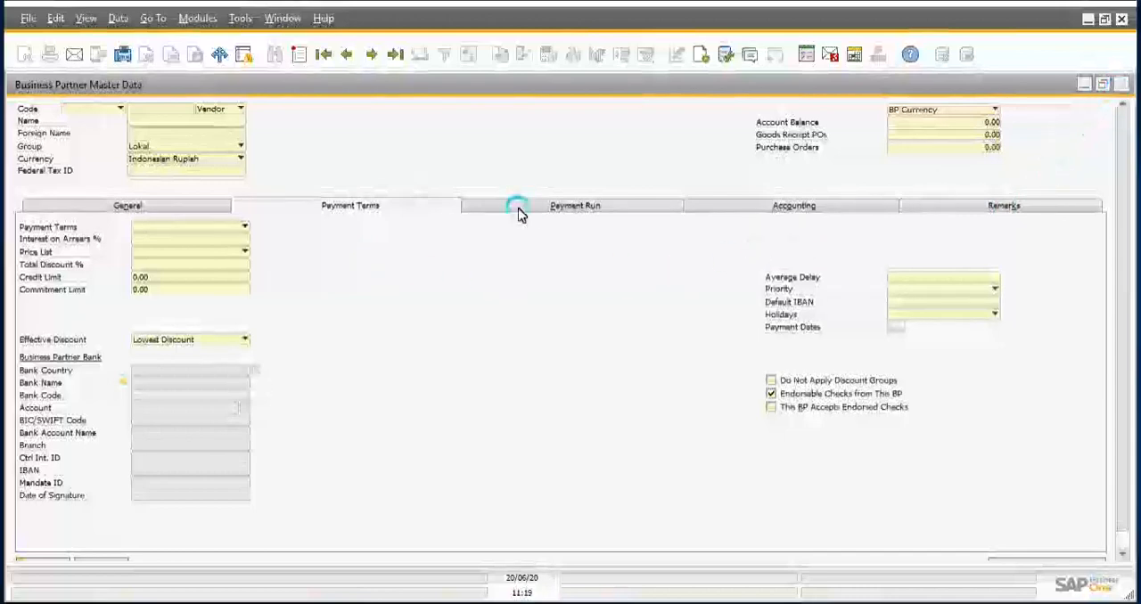
pyautogui.click(131, 205)
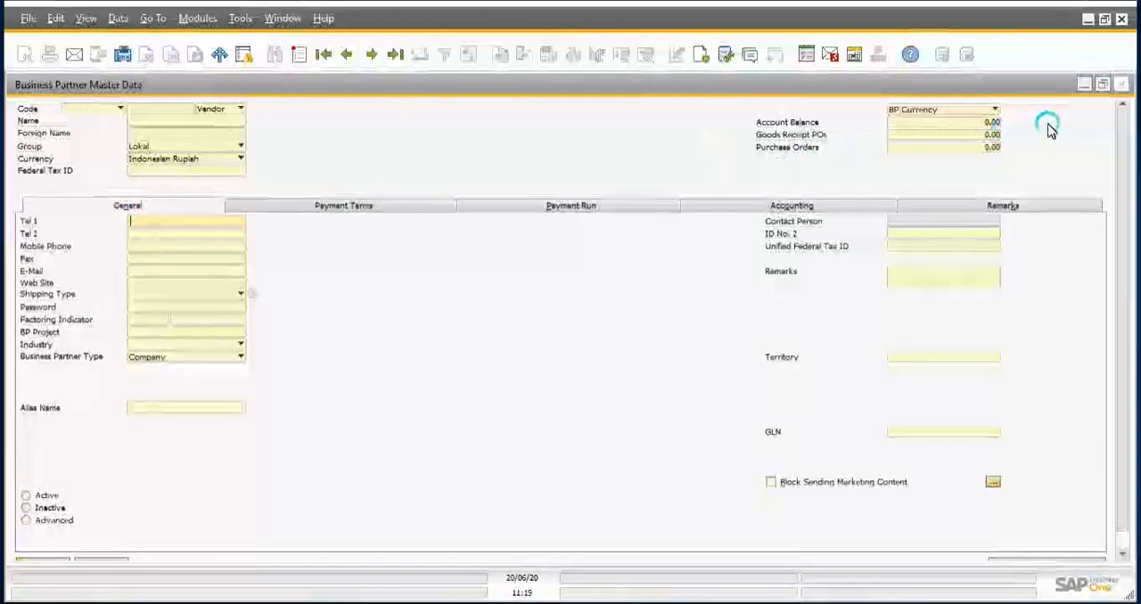
pyautogui.click(1122, 87)
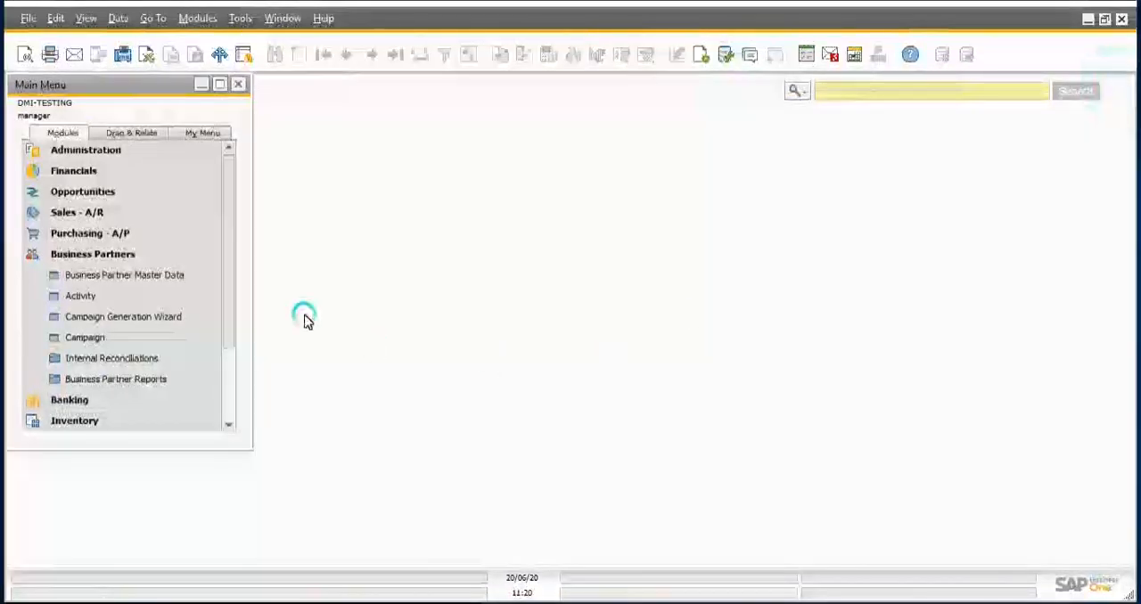
# Step: Look over the available Business Partner Reports, and collapse the reports folder and the Business Partners module
pyautogui.click(85, 337)
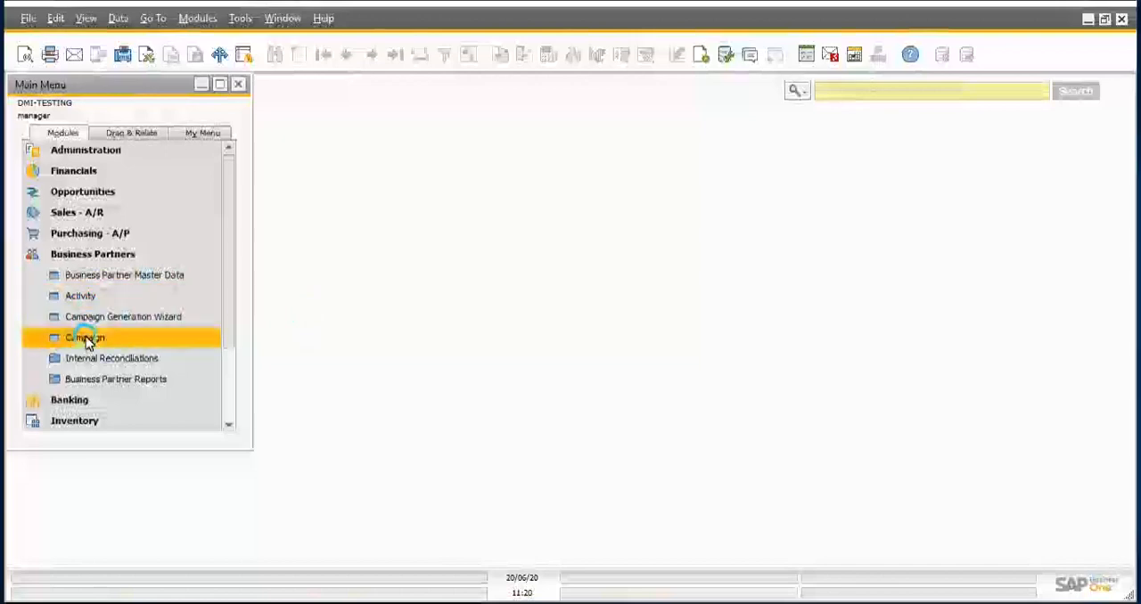
pyautogui.click(143, 379)
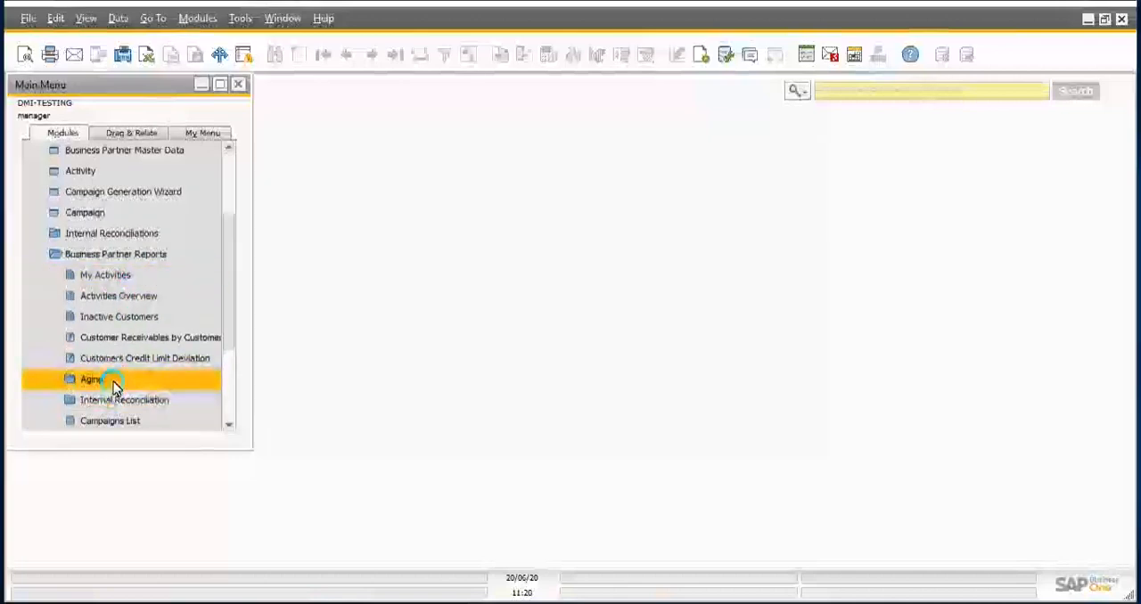
pyautogui.click(166, 254)
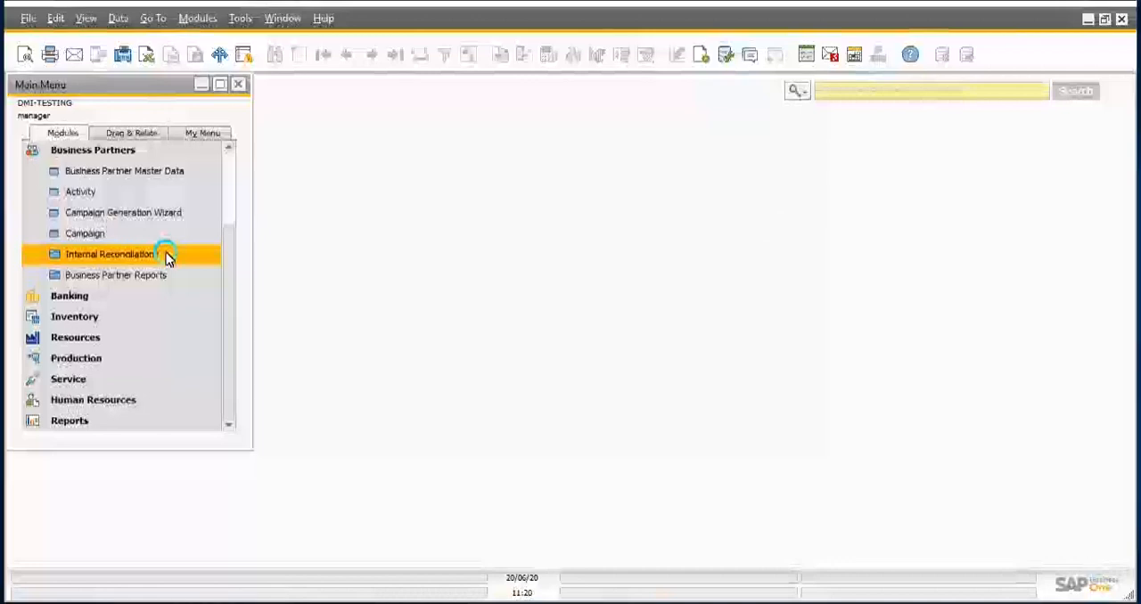
pyautogui.click(106, 152)
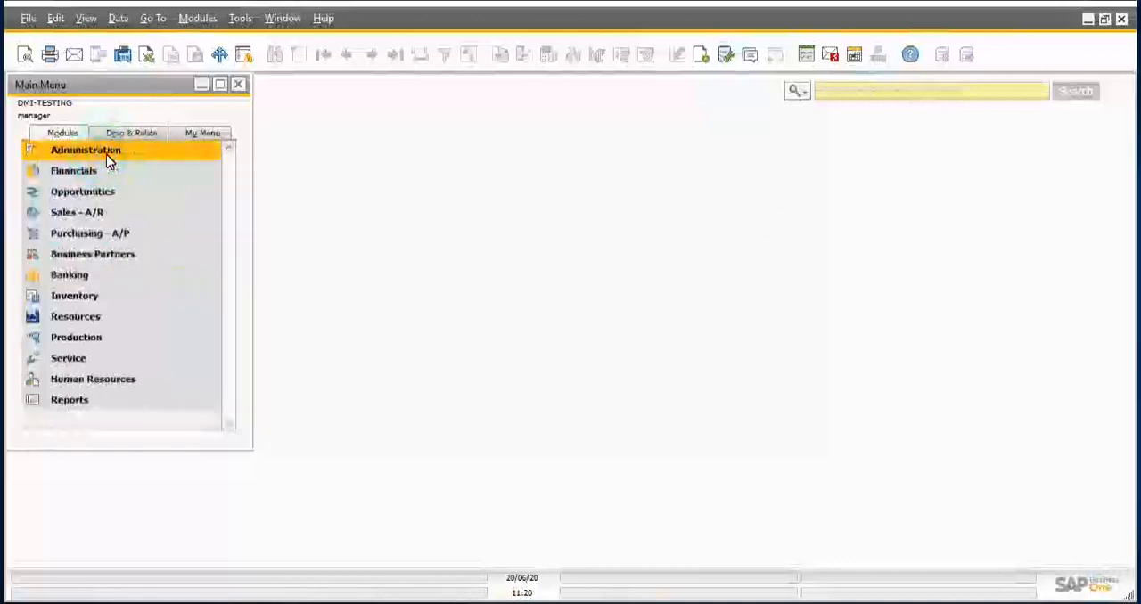
# Step: Expand the Inventory module to show its master data, transaction and report functions
pyautogui.click(105, 250)
pyautogui.click(102, 236)
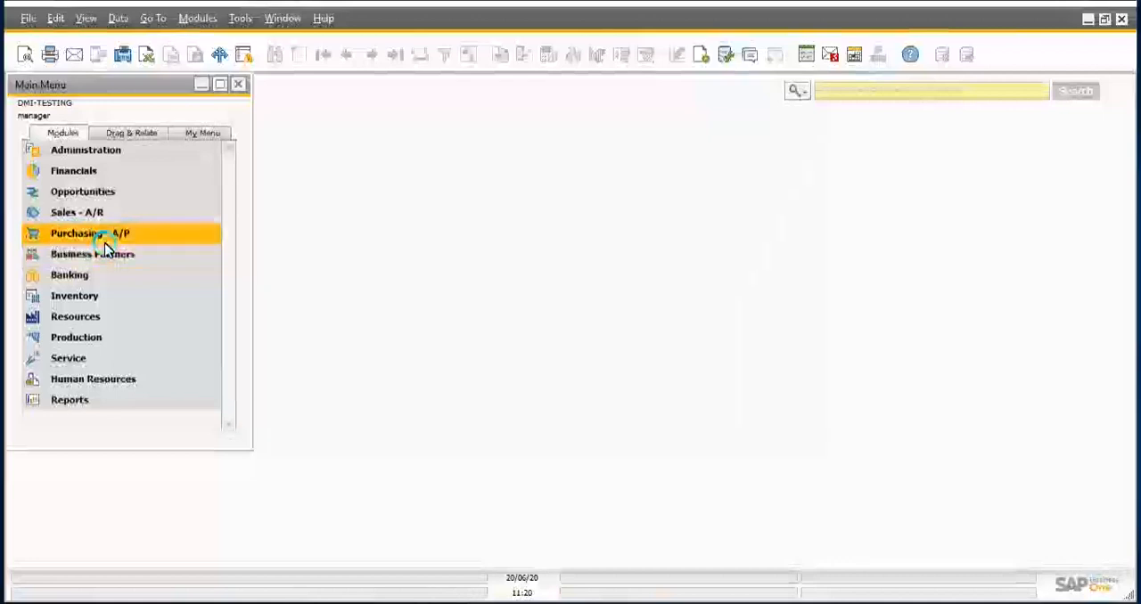
pyautogui.click(131, 256)
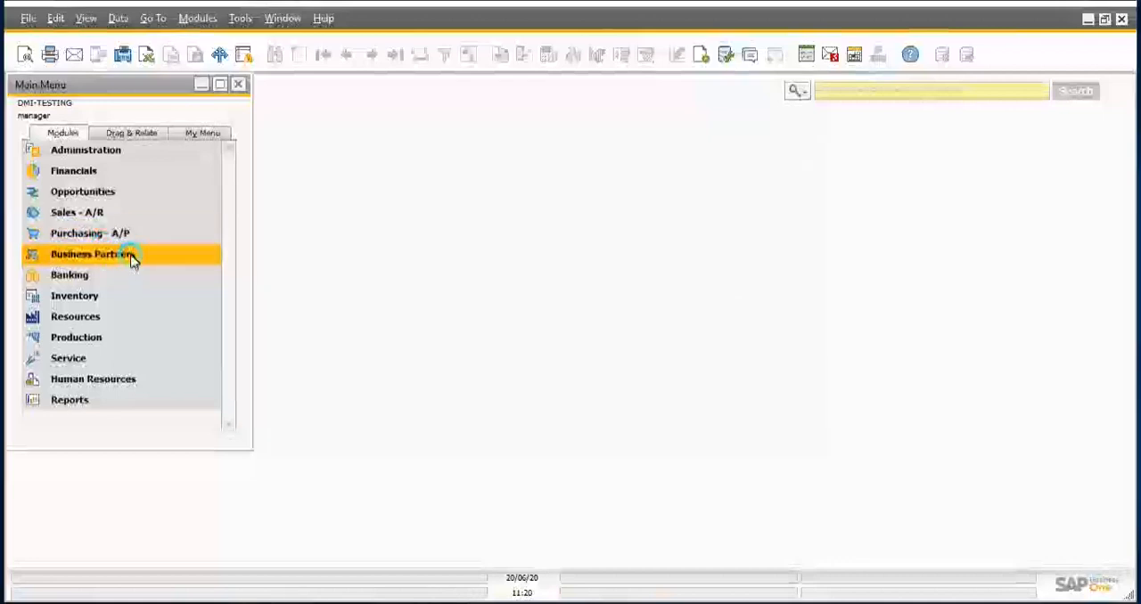
pyautogui.click(93, 297)
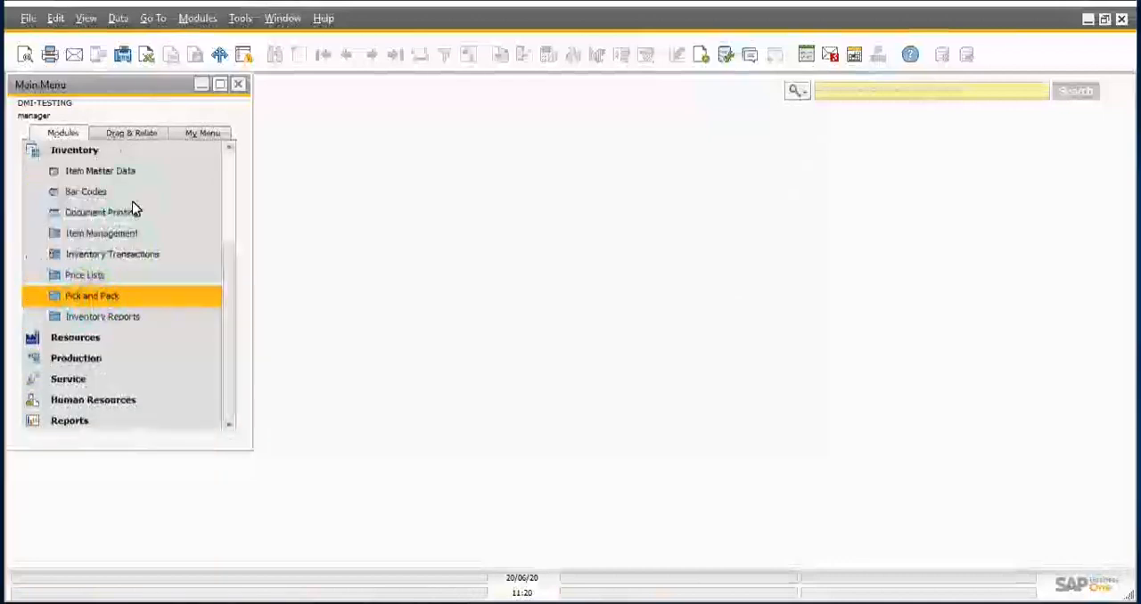
pyautogui.click(136, 173)
pyautogui.click(99, 158)
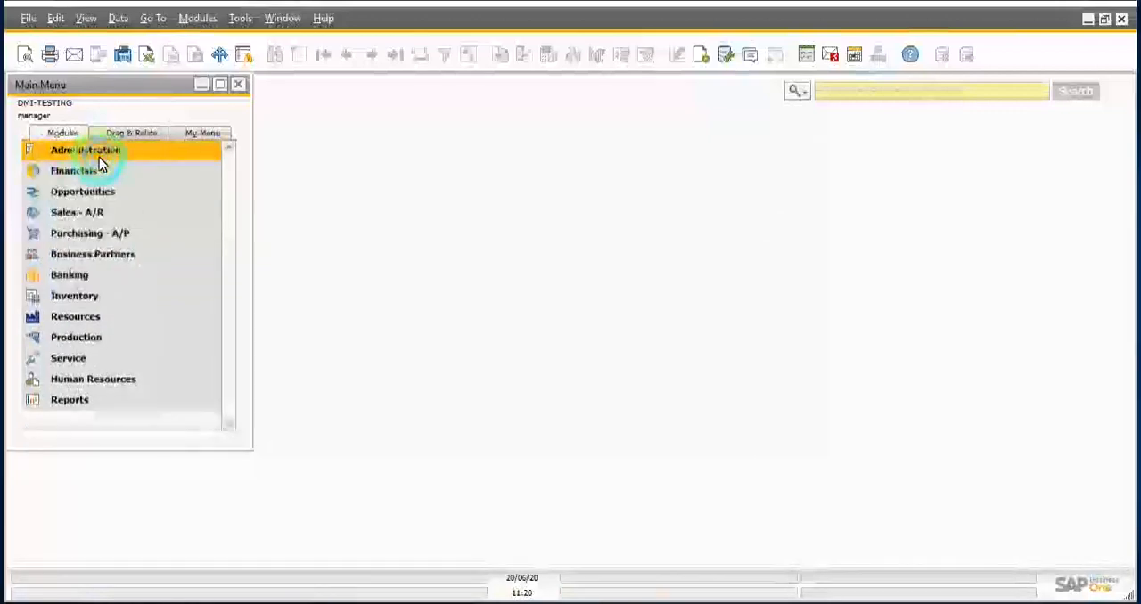
pyautogui.click(104, 302)
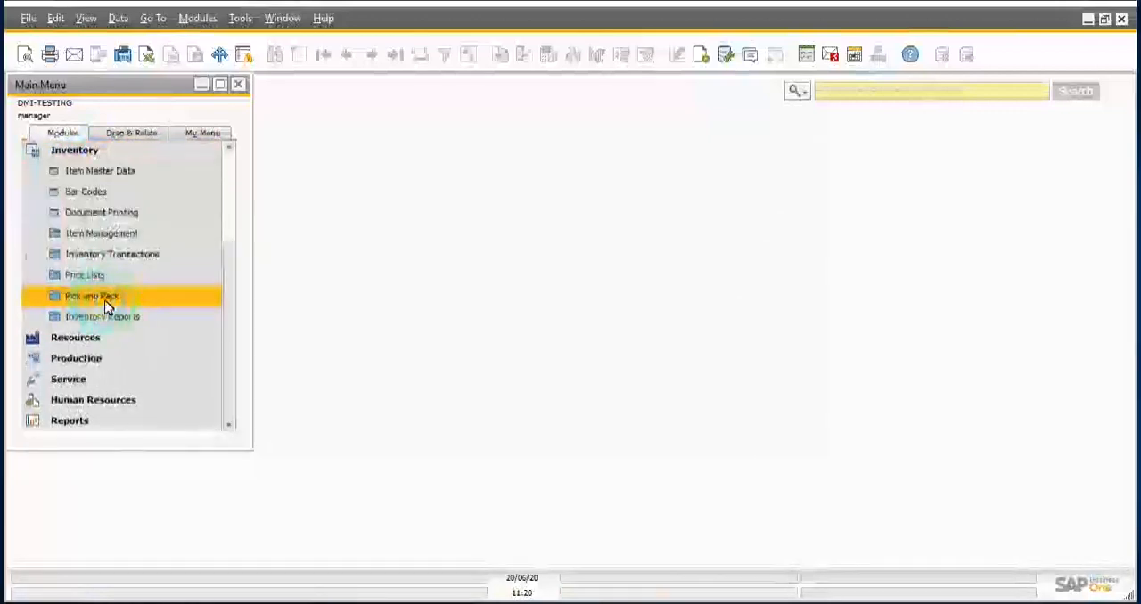
# Step: Review the functions offered by the Inventory module, from Item Master Data through Inventory Reports
pyautogui.click(107, 169)
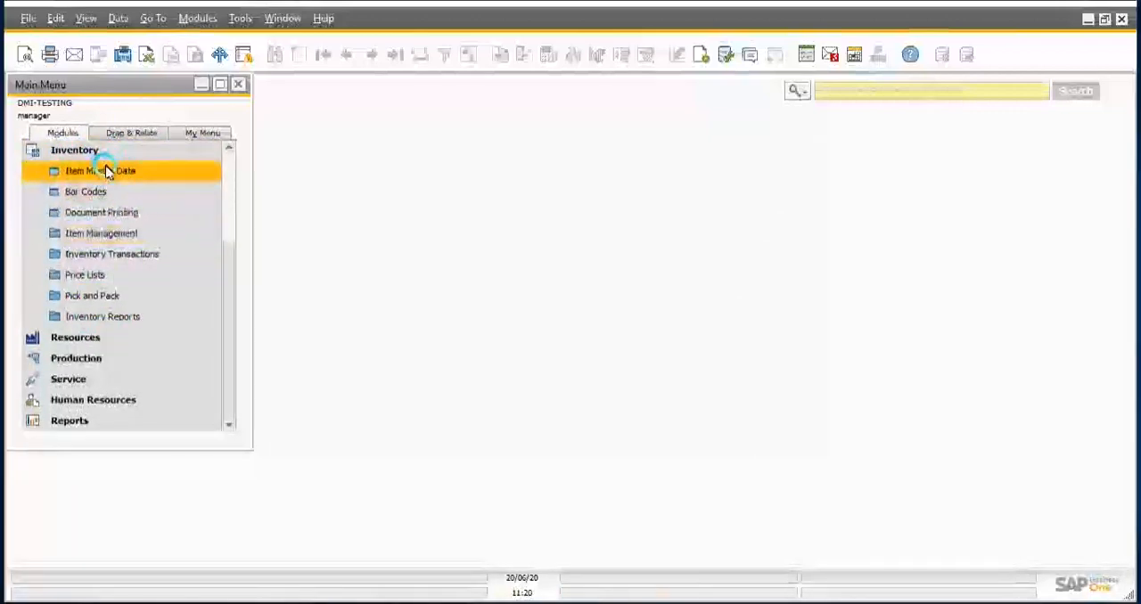
pyautogui.click(112, 194)
pyautogui.click(117, 255)
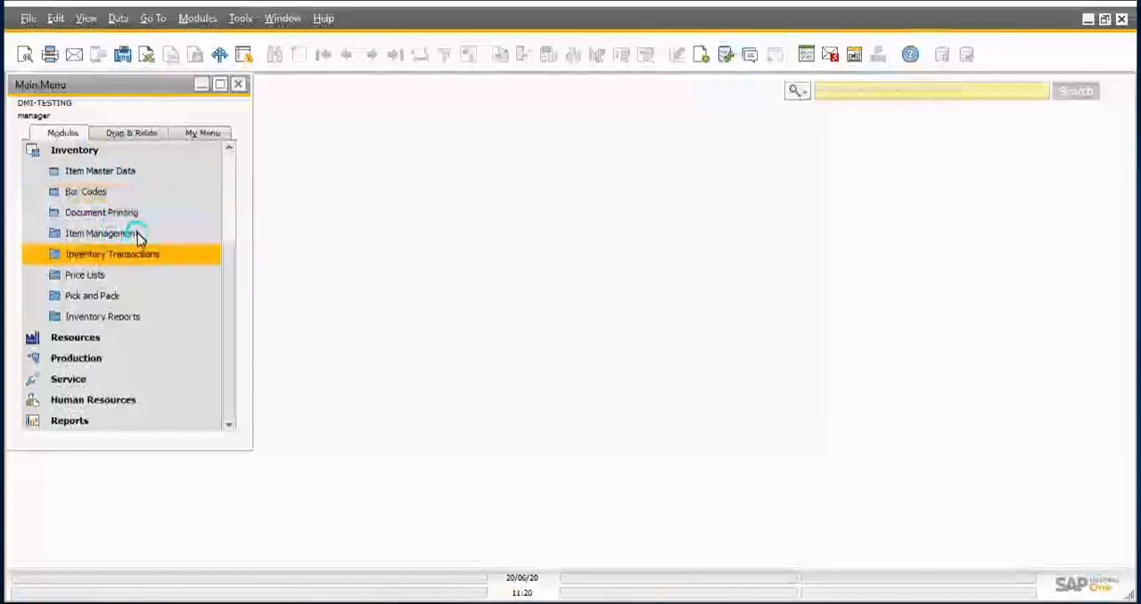
pyautogui.click(118, 172)
pyautogui.click(89, 191)
pyautogui.click(102, 213)
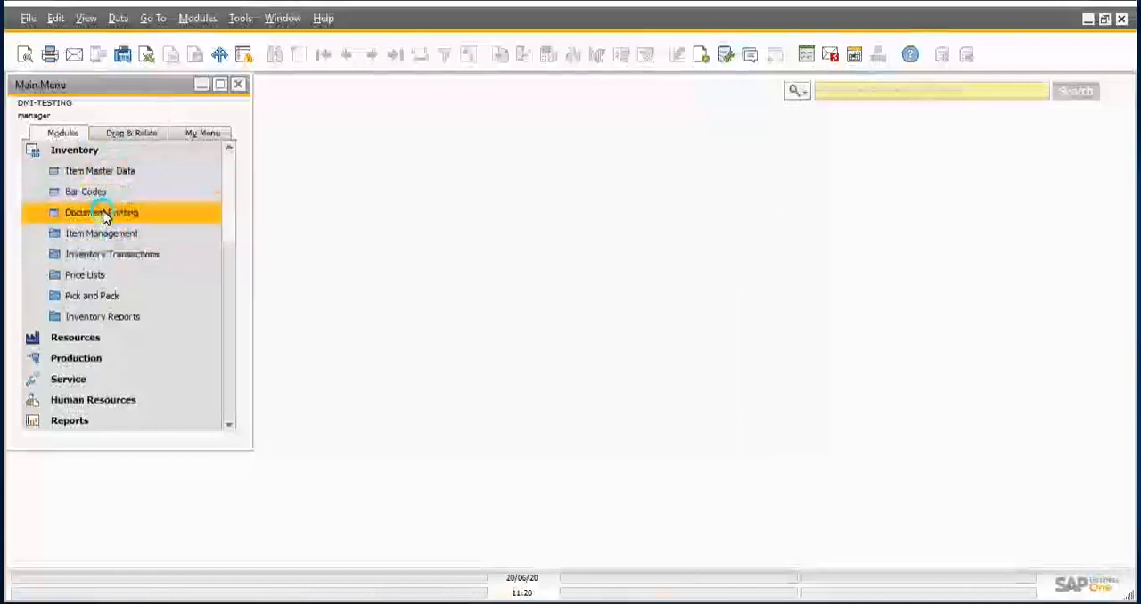
pyautogui.click(122, 235)
pyautogui.click(124, 253)
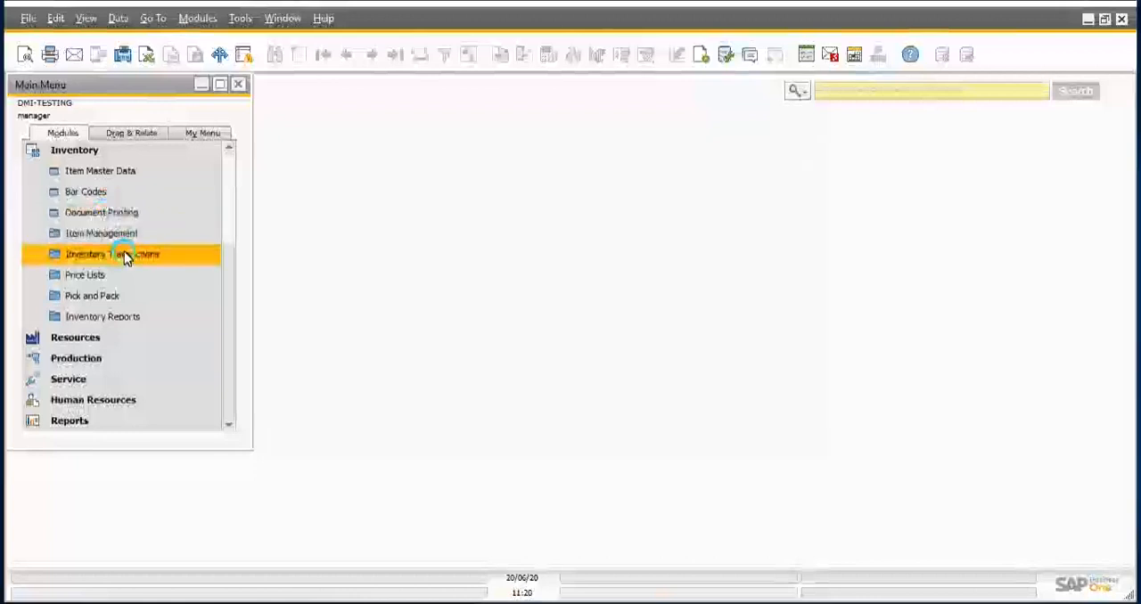
pyautogui.click(95, 276)
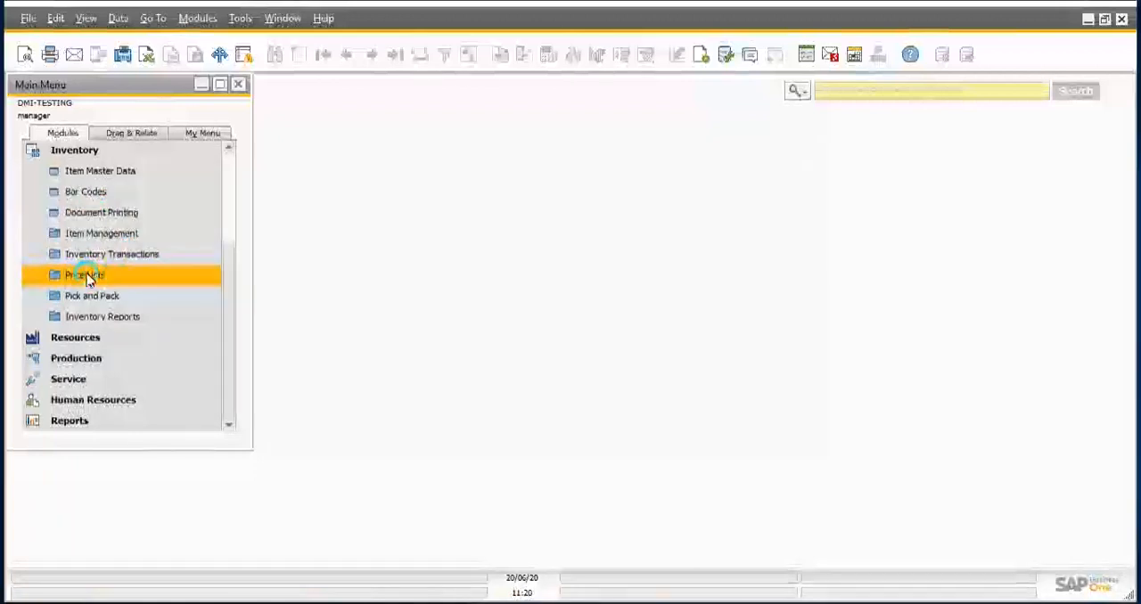
pyautogui.click(100, 296)
pyautogui.click(112, 317)
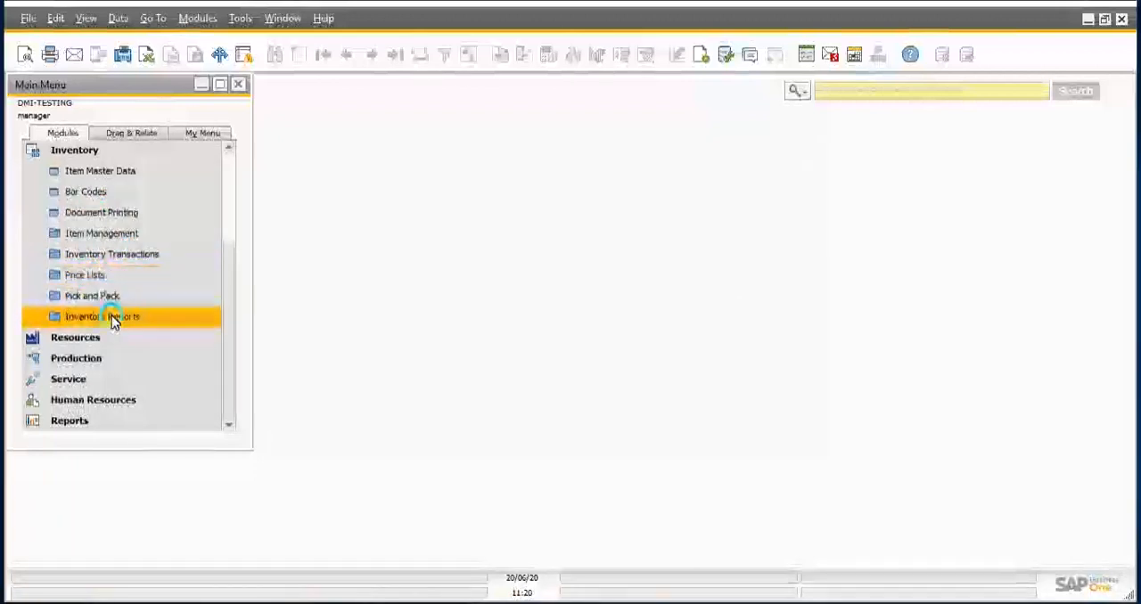
pyautogui.click(122, 212)
pyautogui.click(93, 171)
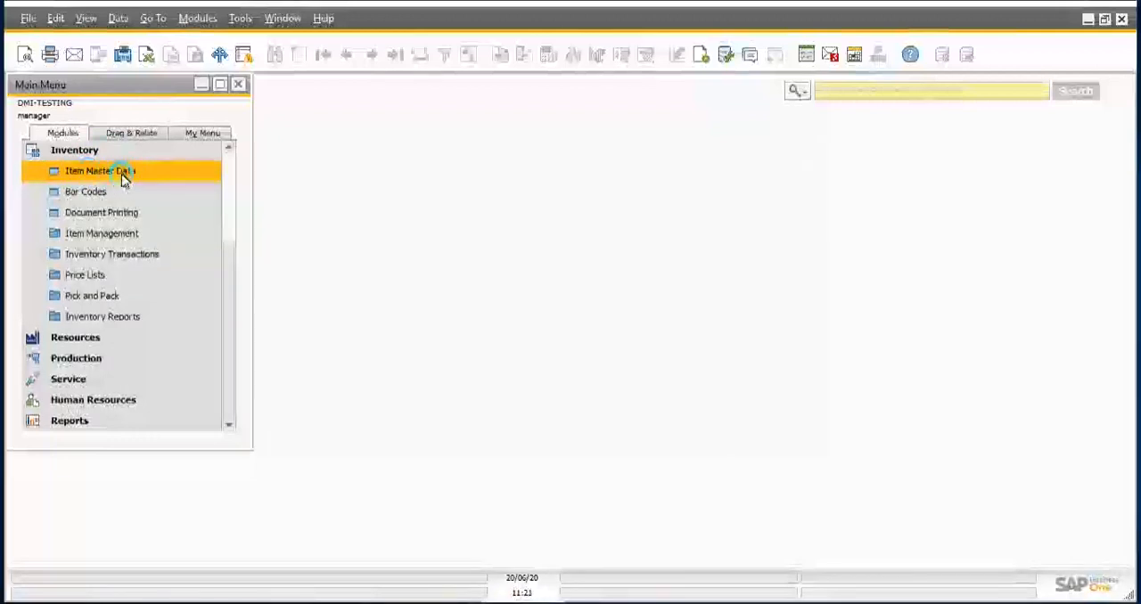
# Step: Look over the contents of the Inventory Transactions and Price Lists folders, and collapse both folders
pyautogui.click(133, 255)
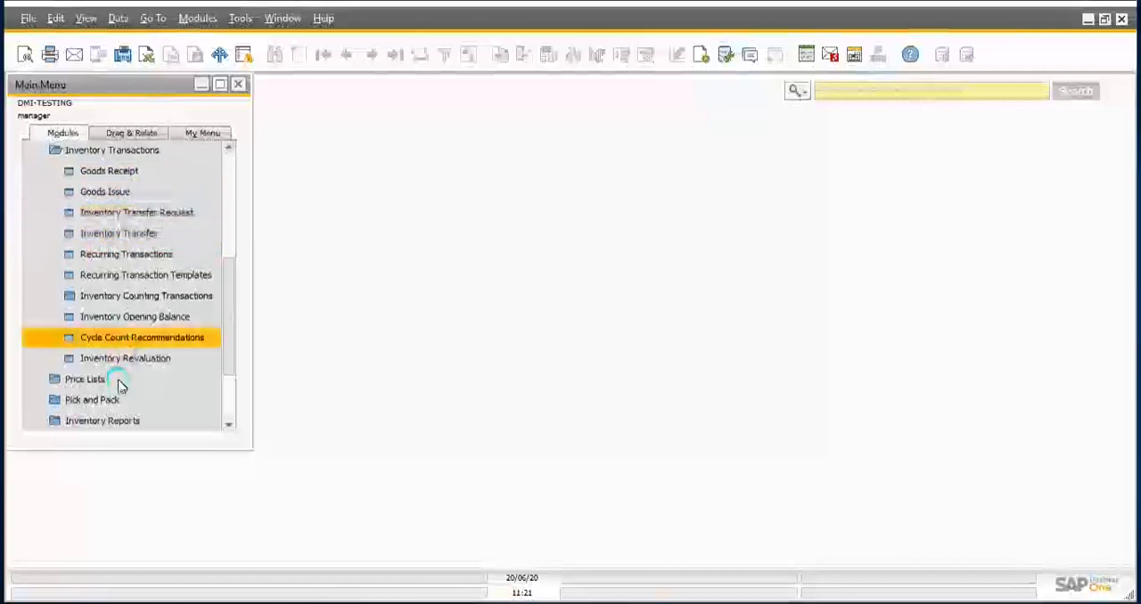
pyautogui.click(89, 380)
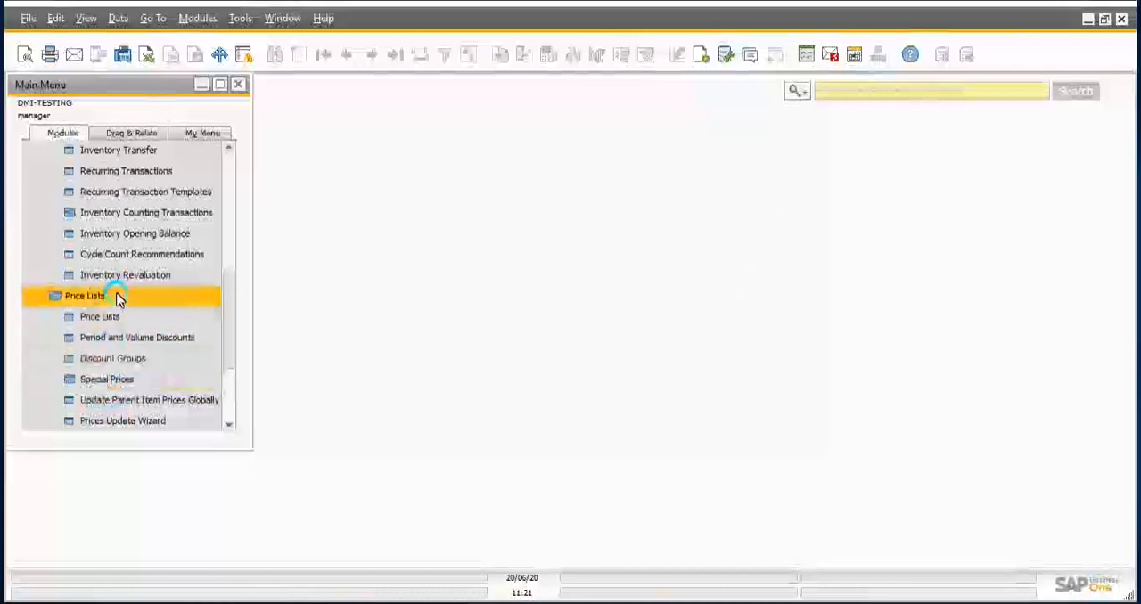
pyautogui.scroll(-1, 118, 299)
pyautogui.scroll(9, 117, 298)
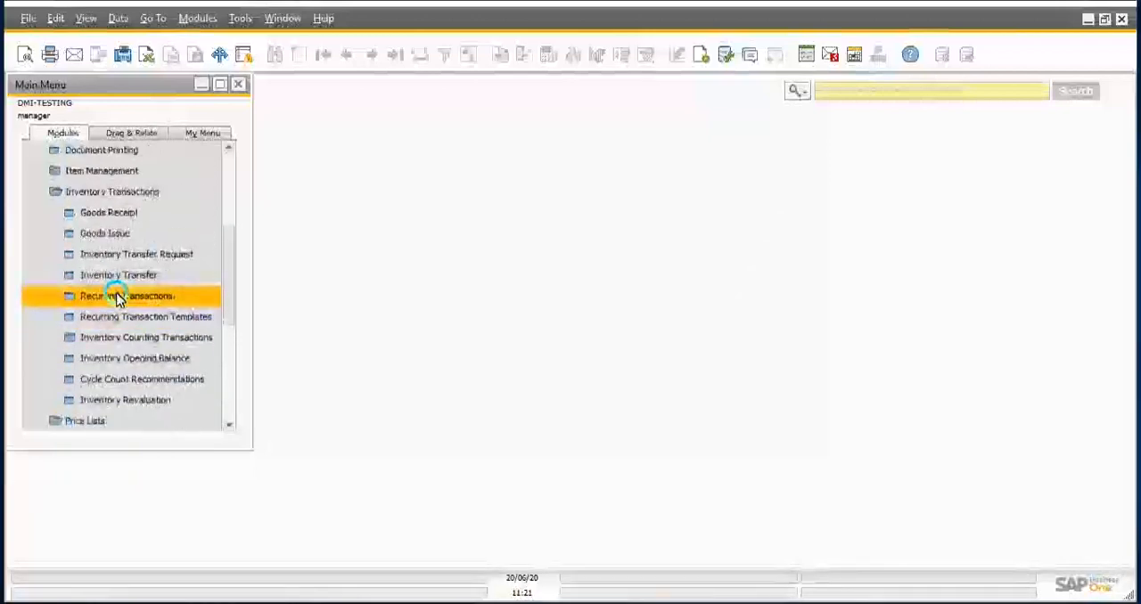
pyautogui.click(112, 239)
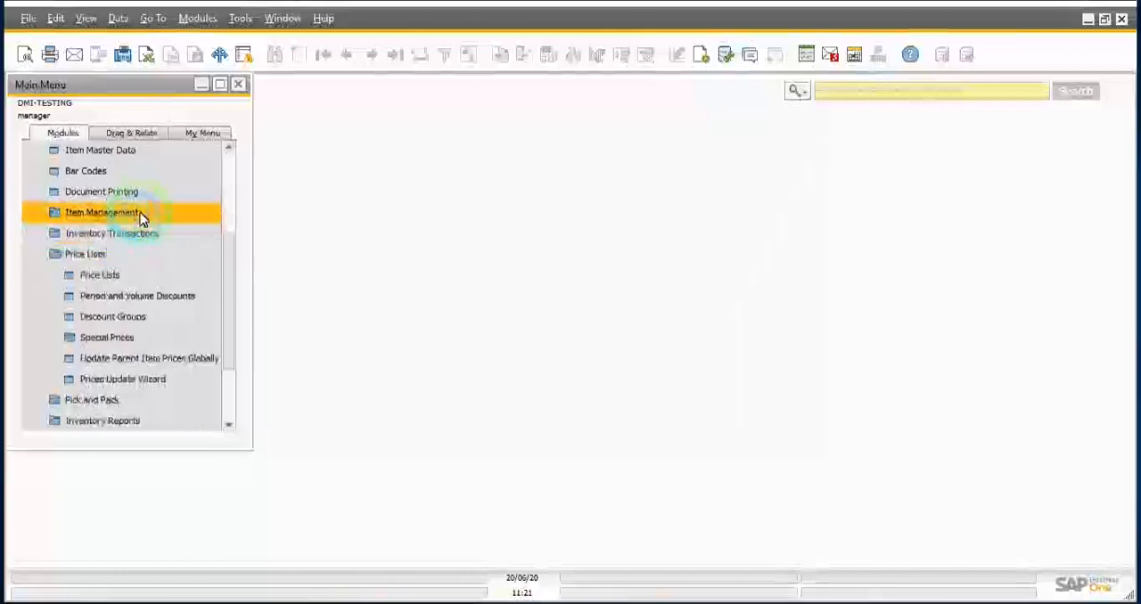
pyautogui.scroll(3, 112, 257)
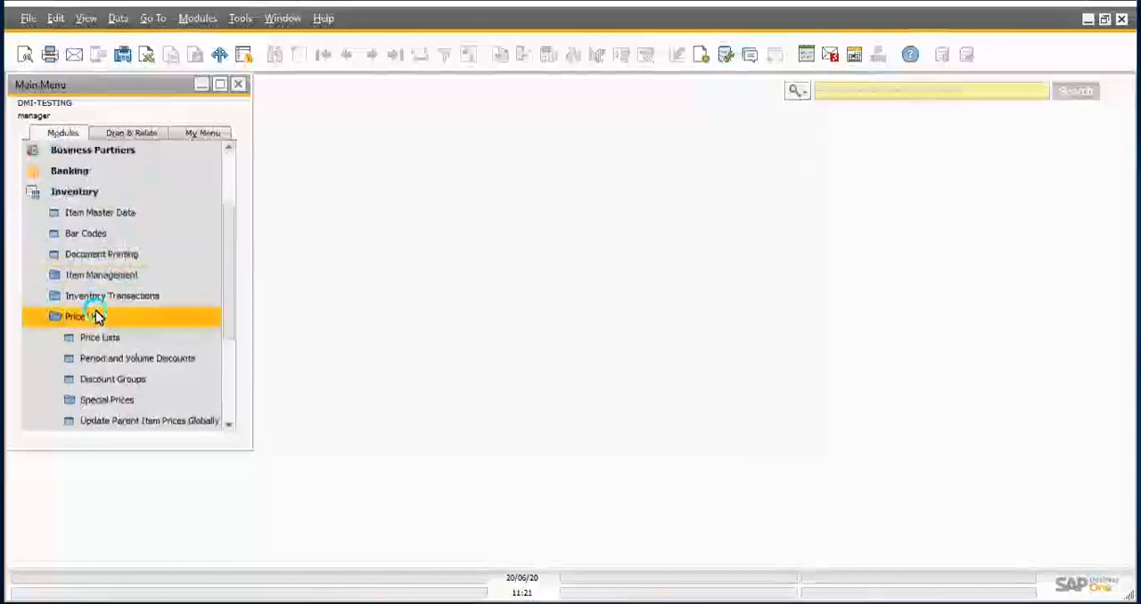
pyautogui.click(94, 317)
# Step: Open Item Master Data in a maximized window, list all items, and close the list without choosing one
pyautogui.click(119, 214)
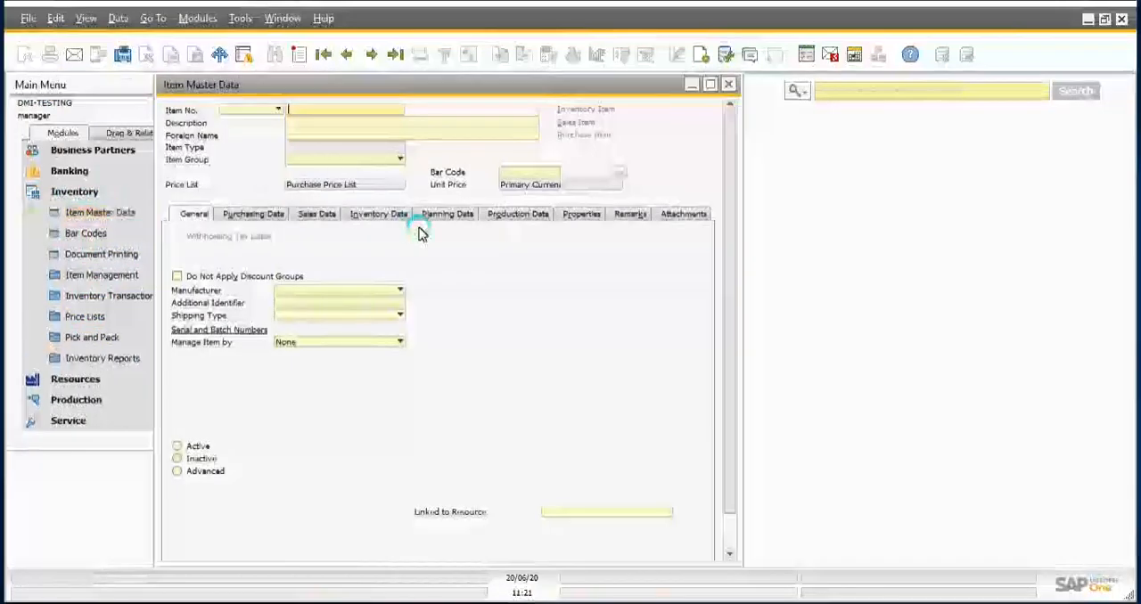
pyautogui.click(710, 85)
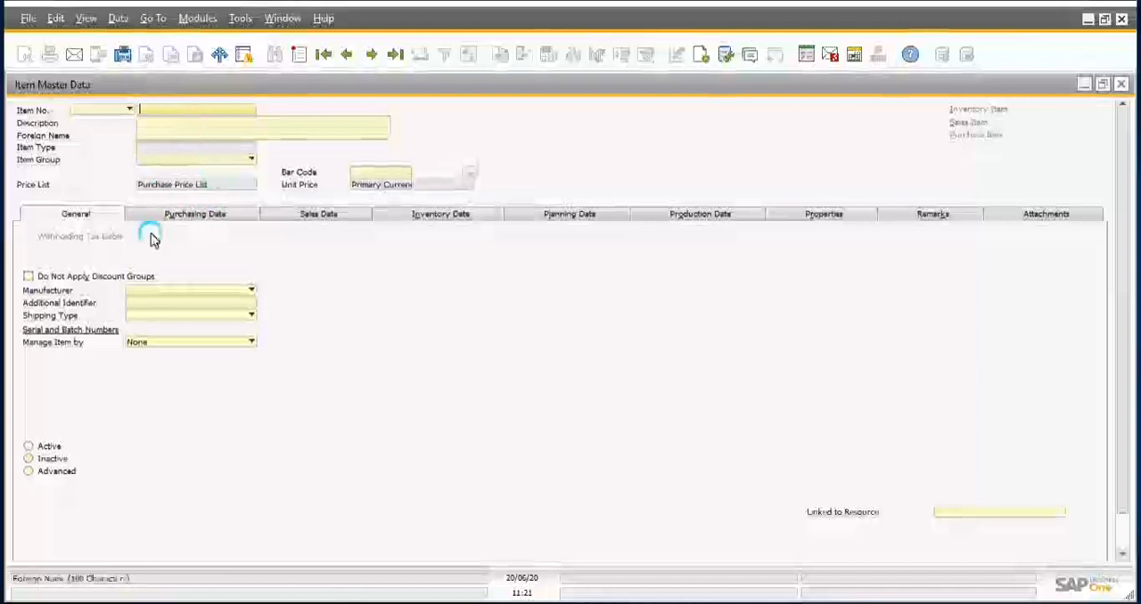
pyautogui.click(170, 113)
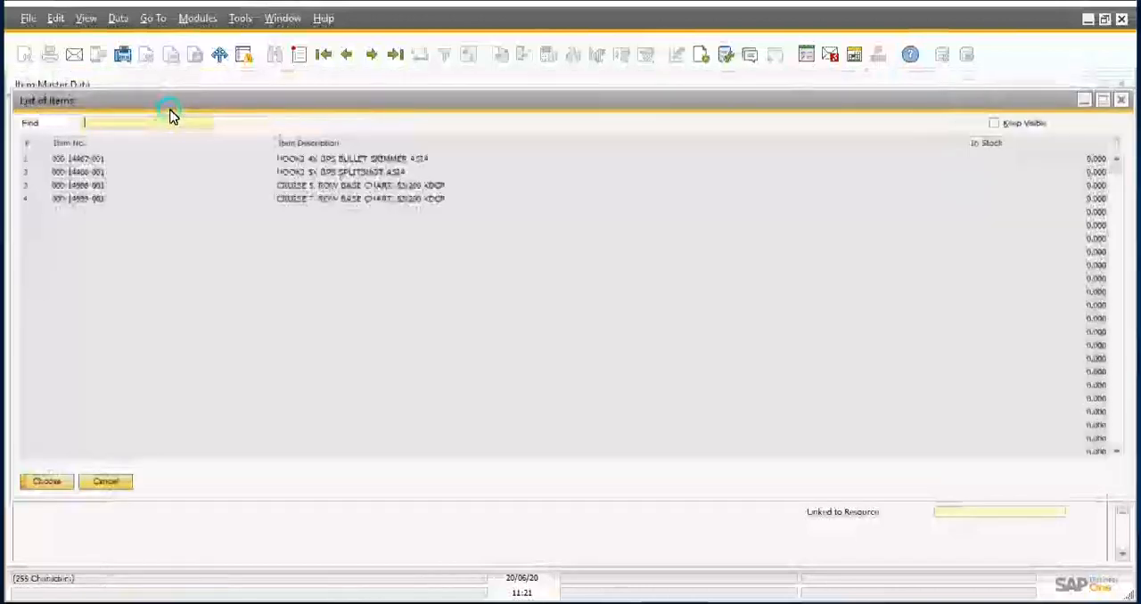
pyautogui.click(108, 484)
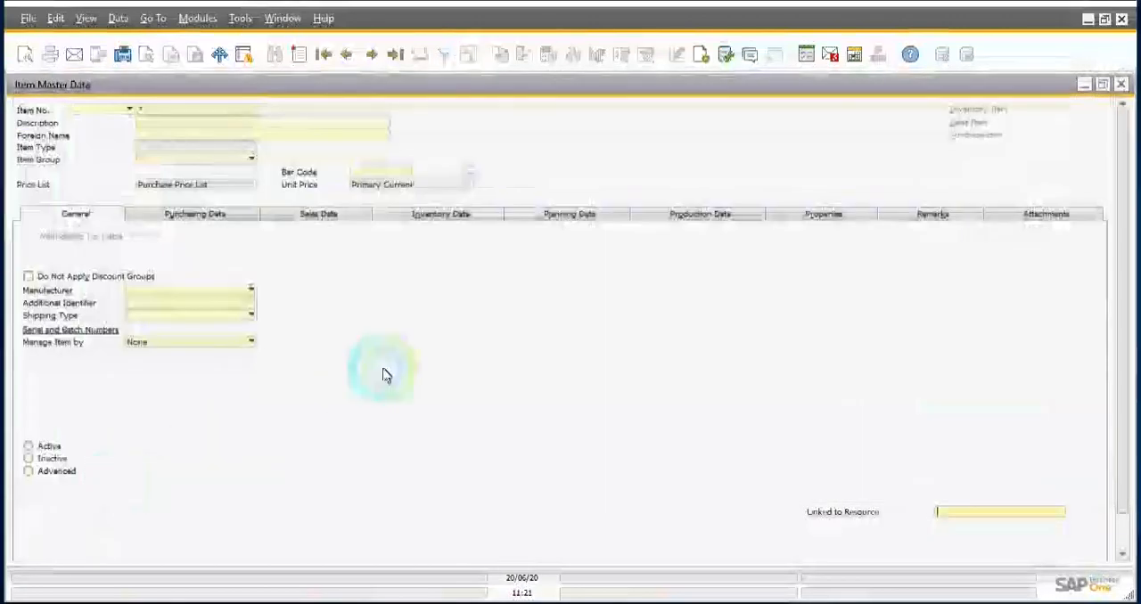
# Step: Review the item number and description search fields and the Manage Item by options, leaving the option at None
pyautogui.click(179, 114)
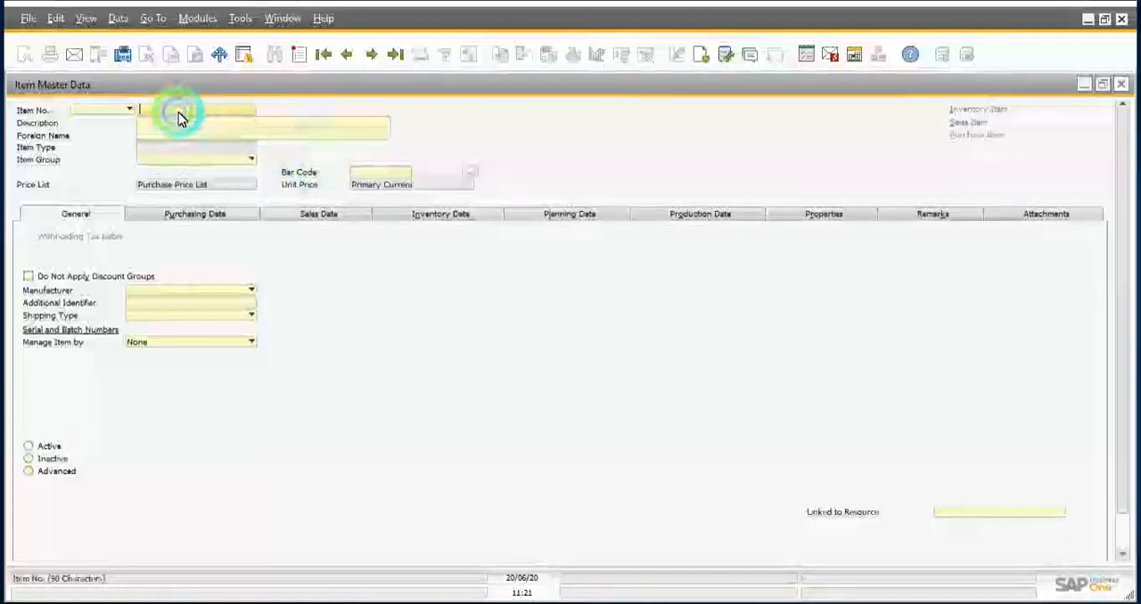
pyautogui.click(276, 125)
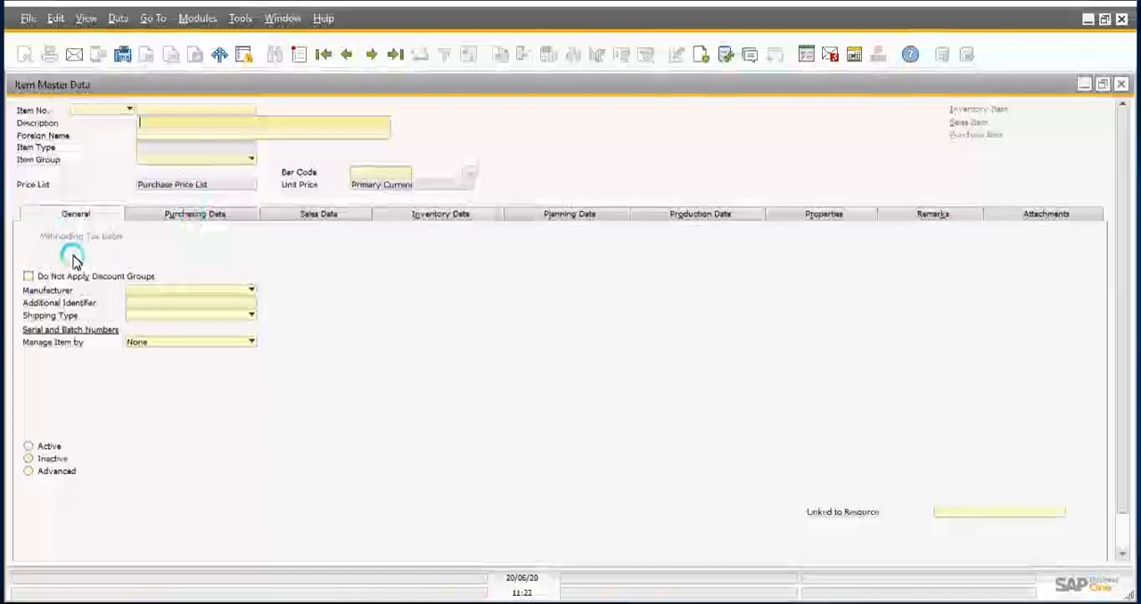
pyautogui.click(153, 344)
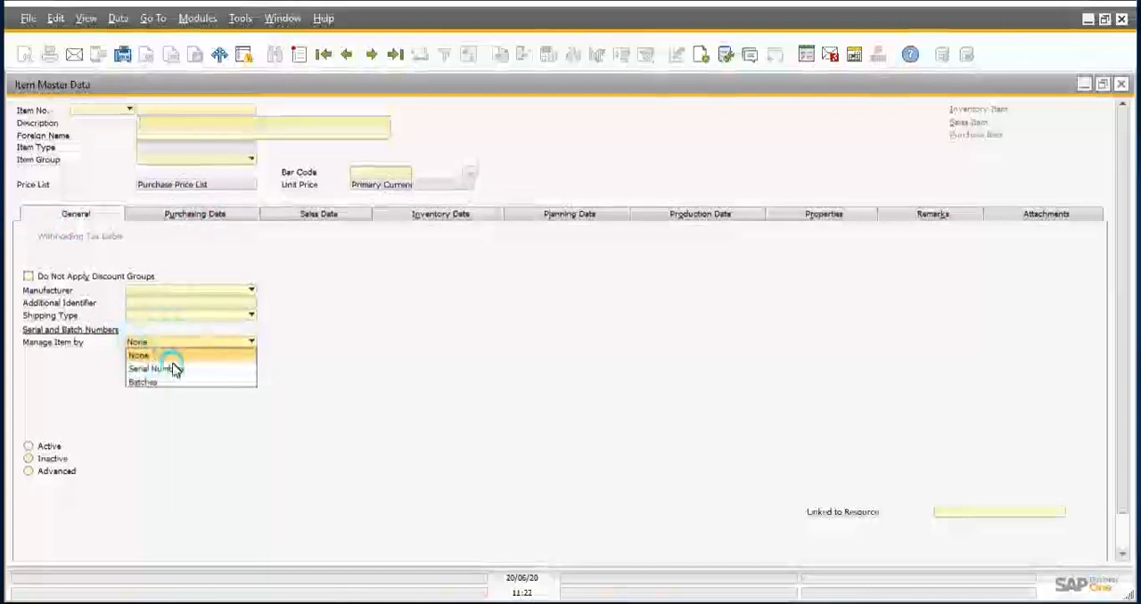
pyautogui.click(303, 345)
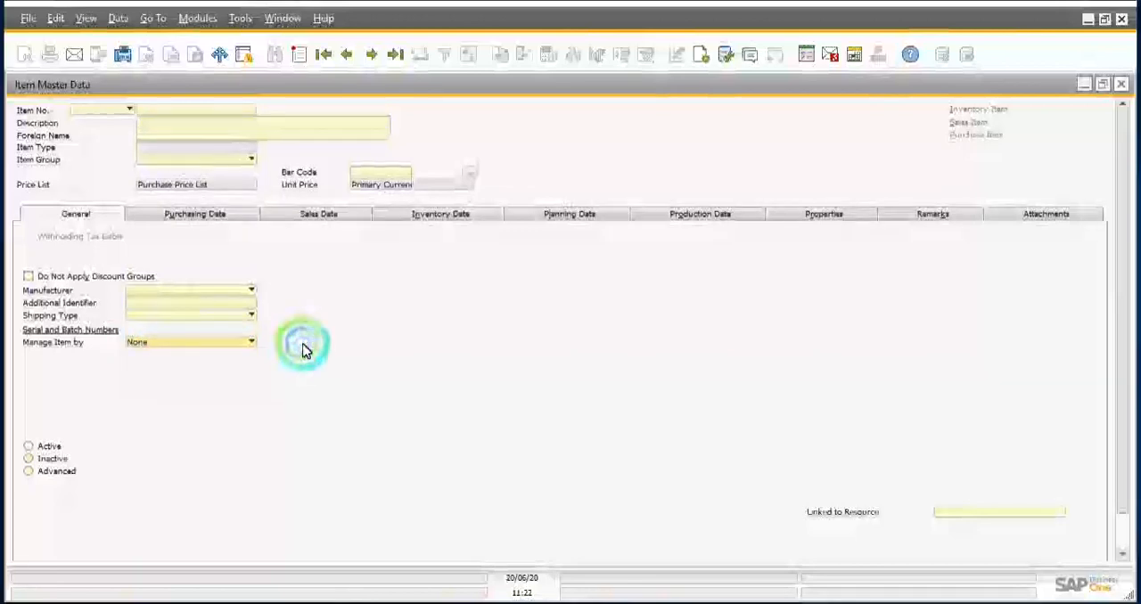
# Step: Examine the item's Purchasing Data fields, including preferred vendor and purchasing UoM, and its Sales Data fields
pyautogui.click(190, 218)
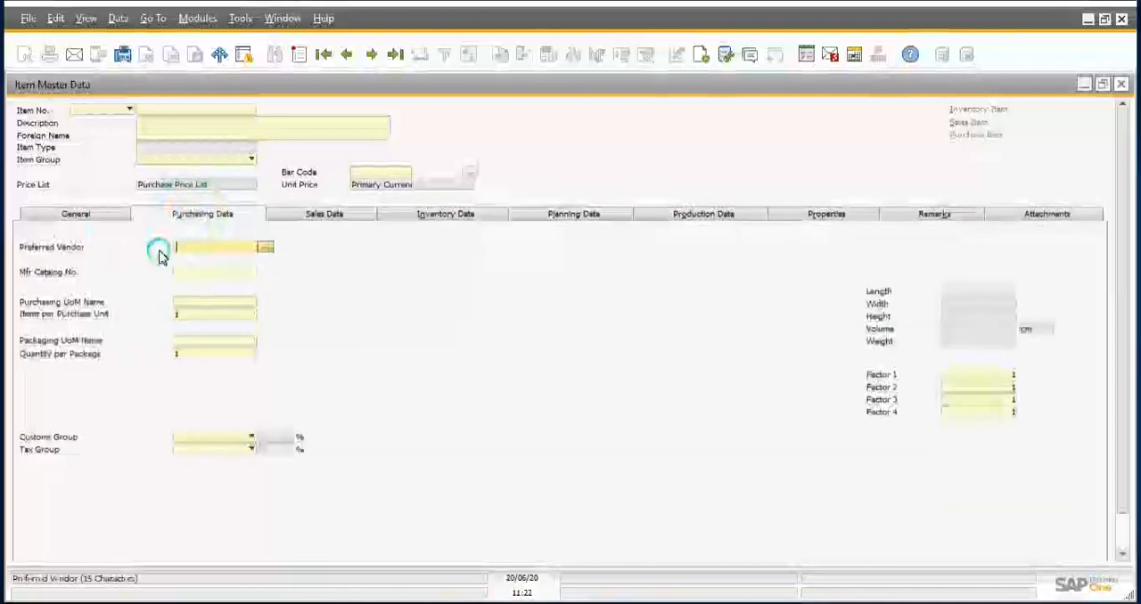
pyautogui.click(53, 252)
pyautogui.click(72, 303)
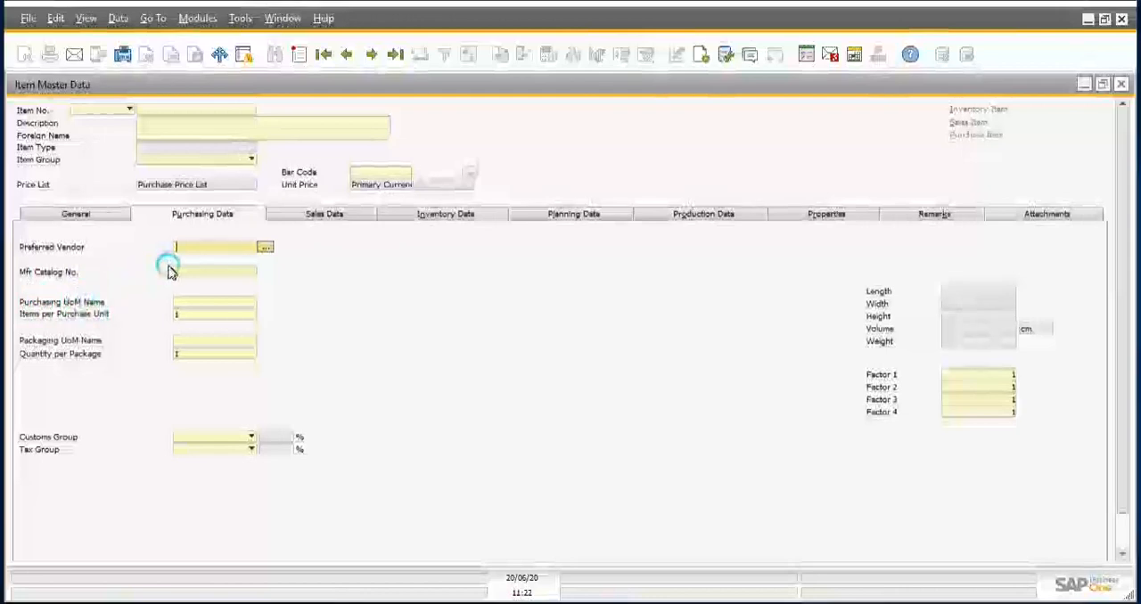
pyautogui.click(317, 221)
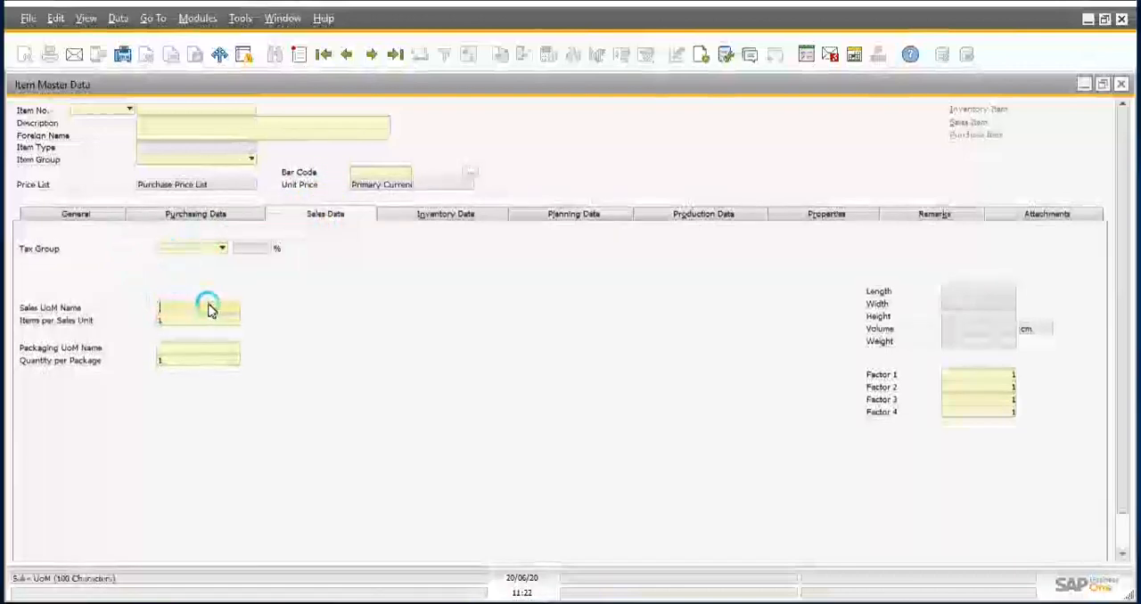
# Step: Examine the item's Inventory Data fields and the available options for setting G/L accounts
pyautogui.click(445, 216)
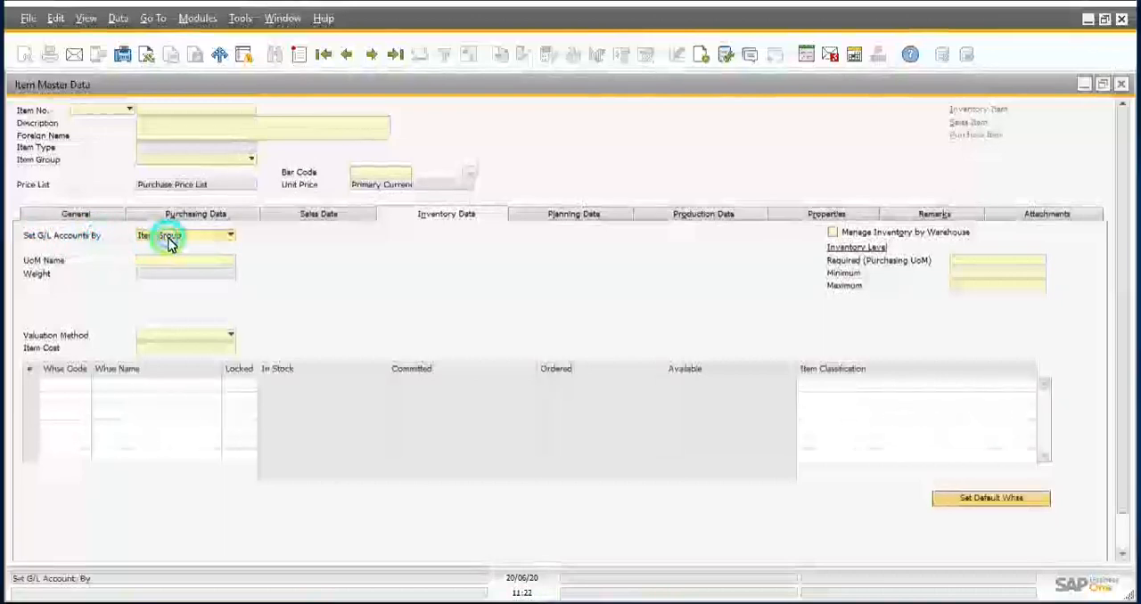
pyautogui.click(170, 238)
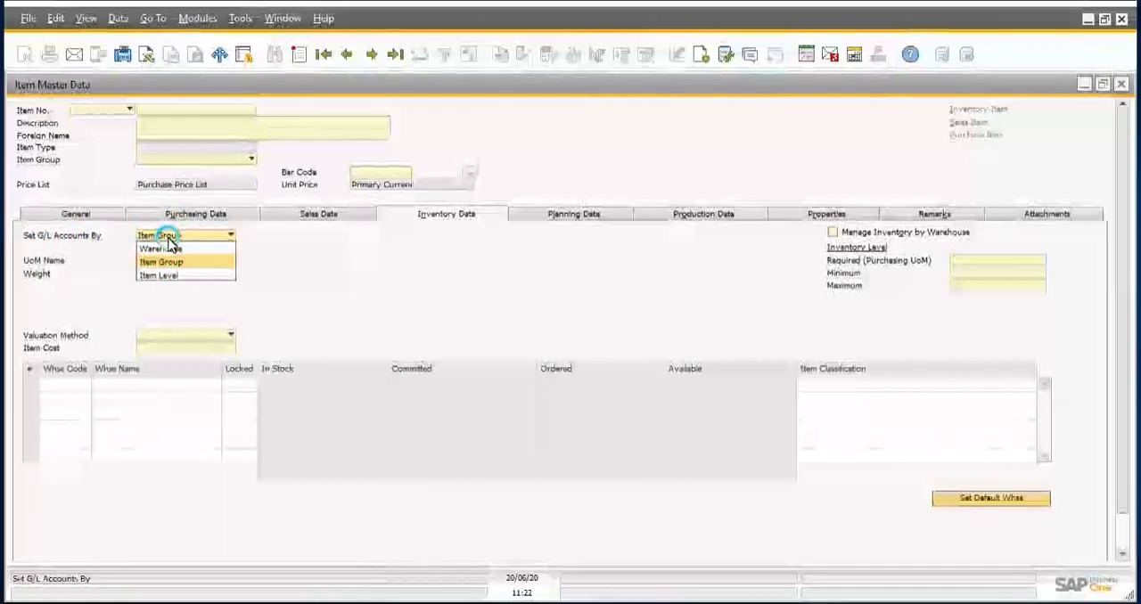
pyautogui.click(169, 240)
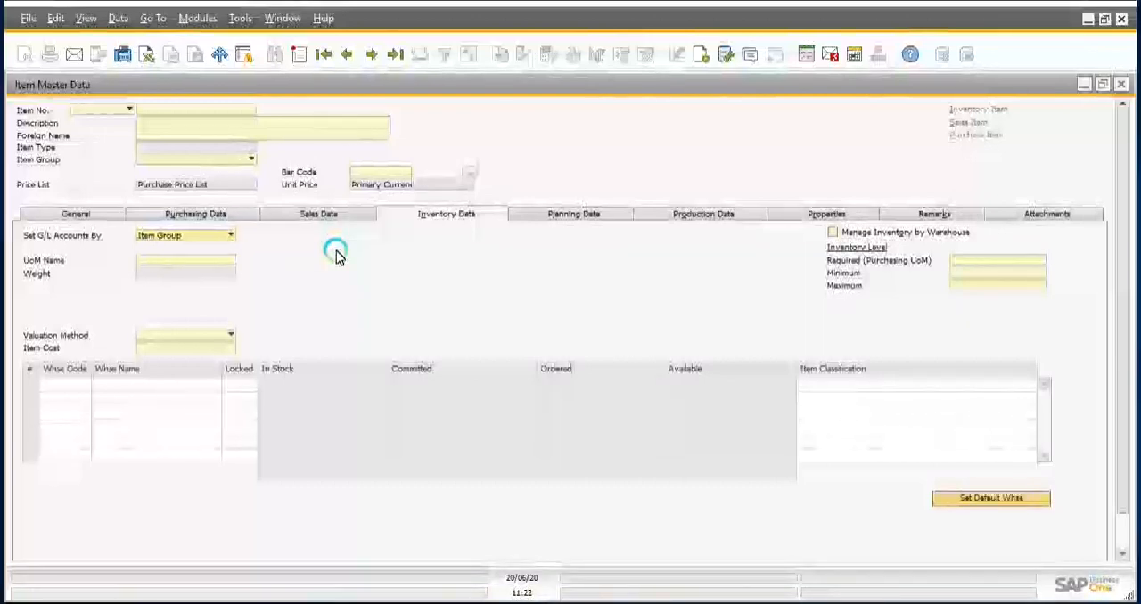
# Step: Try Warehouse as the basis for setting G/L accounts, and switch the setting back to Item Group
pyautogui.click(173, 235)
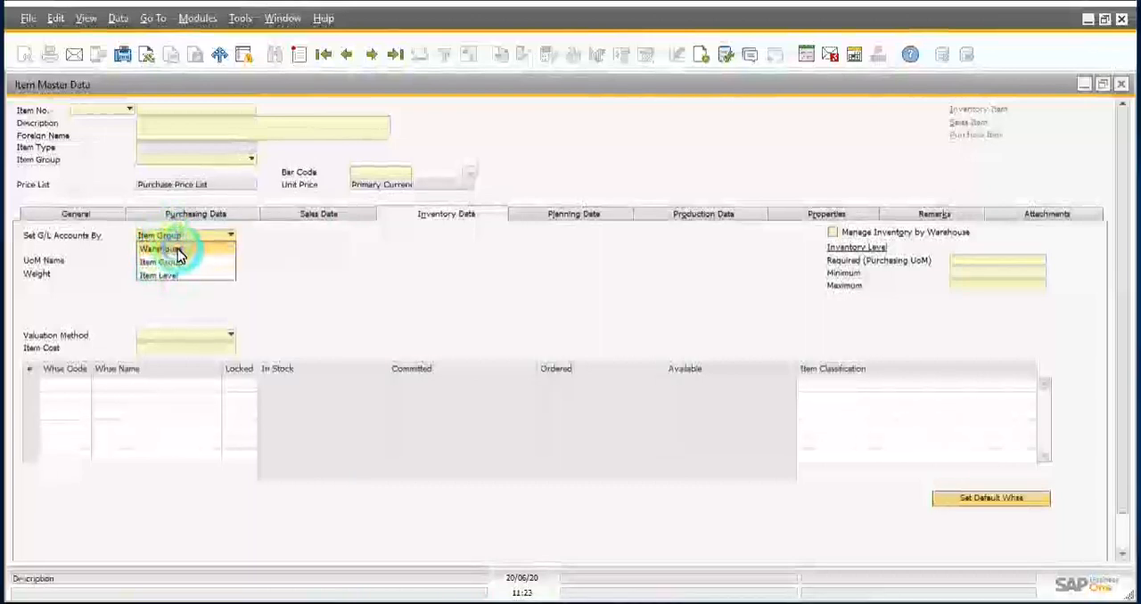
pyautogui.click(177, 249)
pyautogui.click(833, 234)
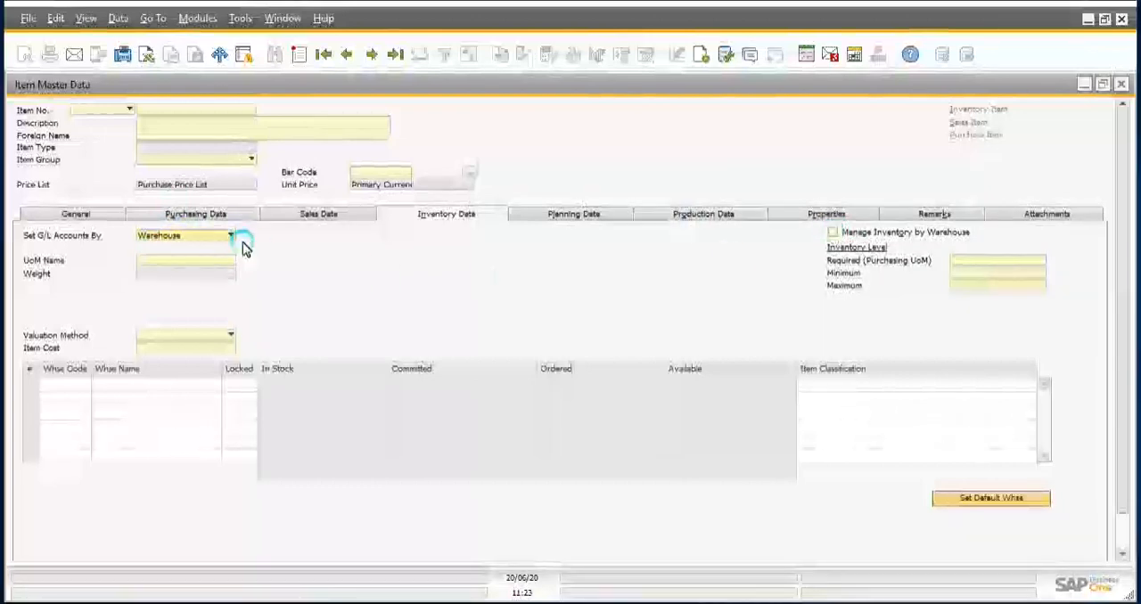
pyautogui.click(183, 237)
pyautogui.click(183, 242)
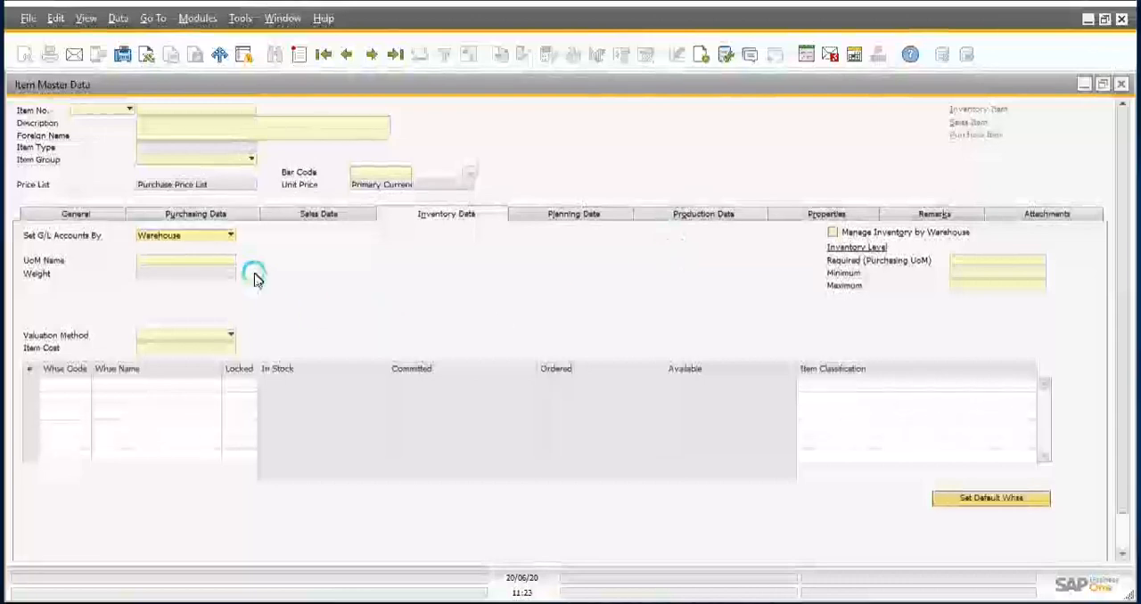
pyautogui.click(191, 237)
pyautogui.click(170, 270)
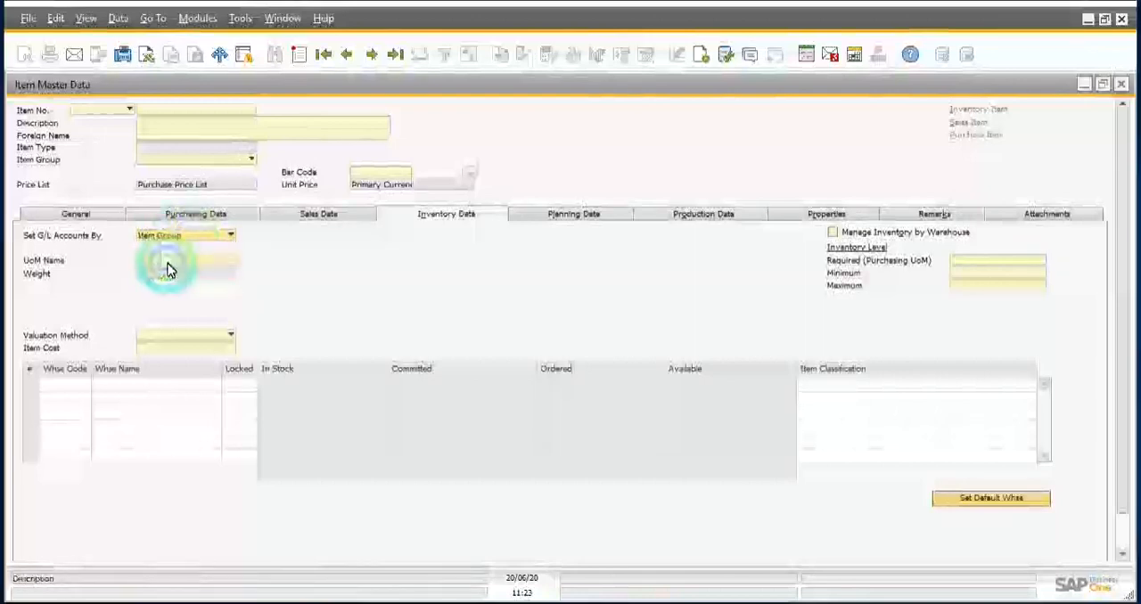
# Step: Compare the Planning Data and Production Data fields, and return through Inventory Data to Sales Data
pyautogui.click(548, 214)
pyautogui.click(713, 216)
pyautogui.click(601, 214)
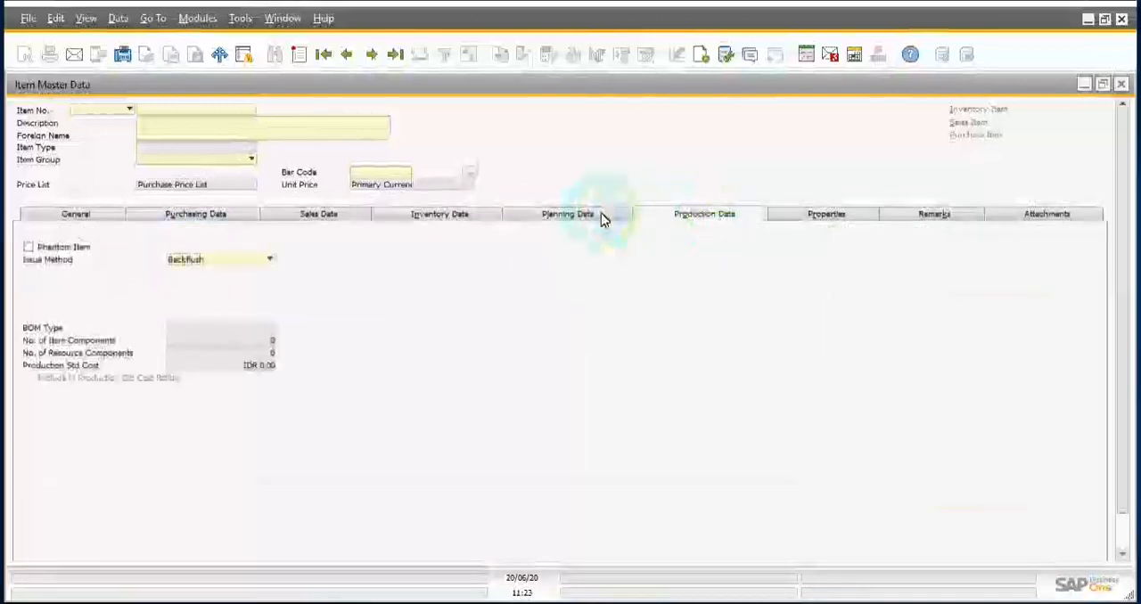
pyautogui.click(683, 211)
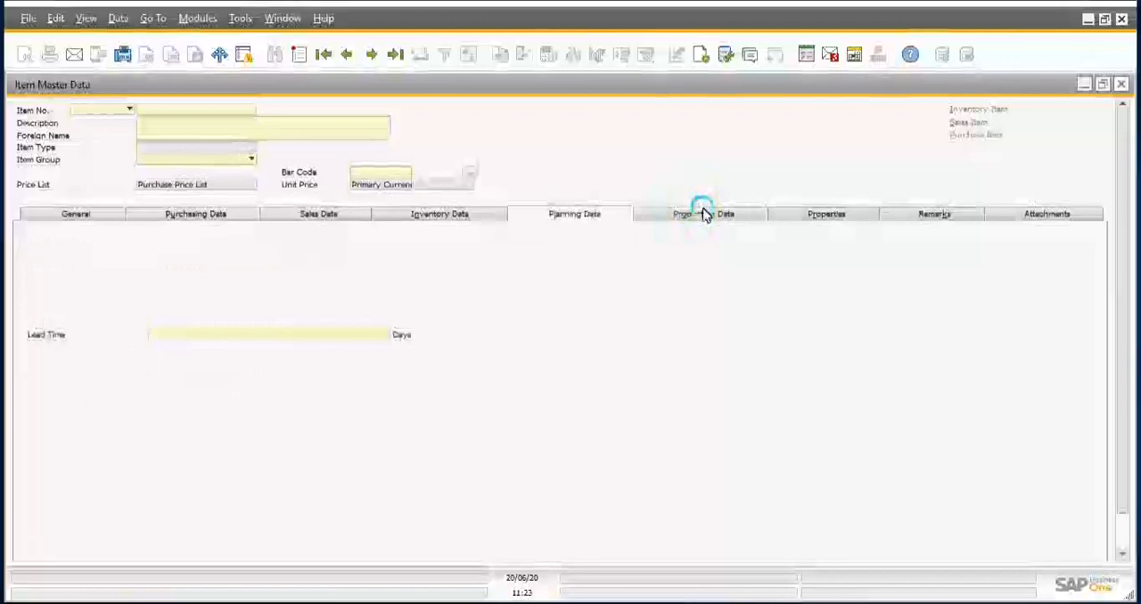
pyautogui.click(585, 222)
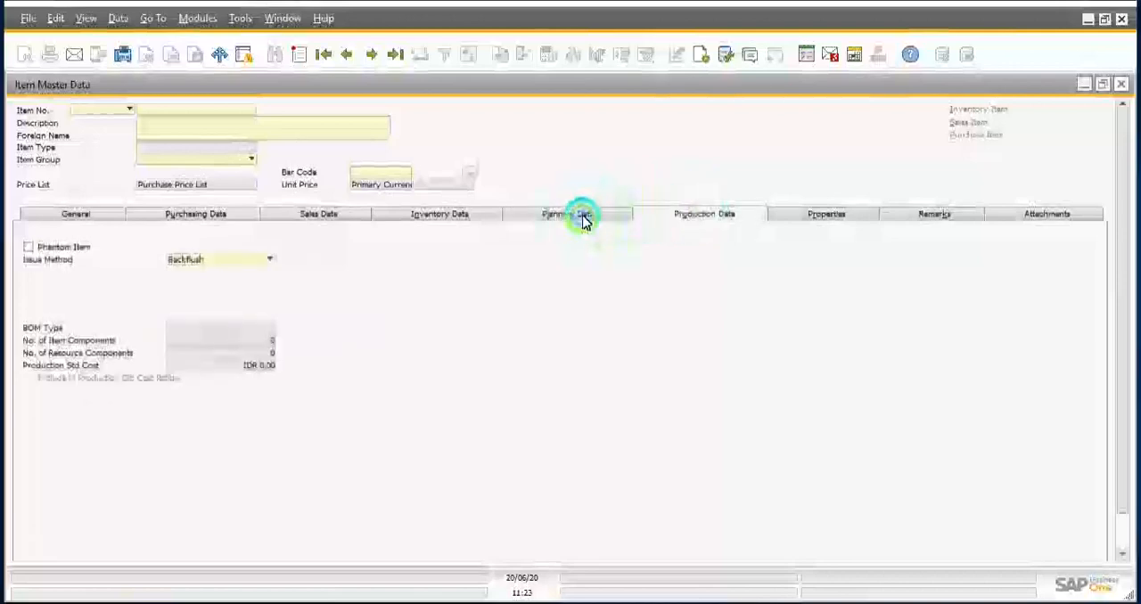
pyautogui.click(448, 222)
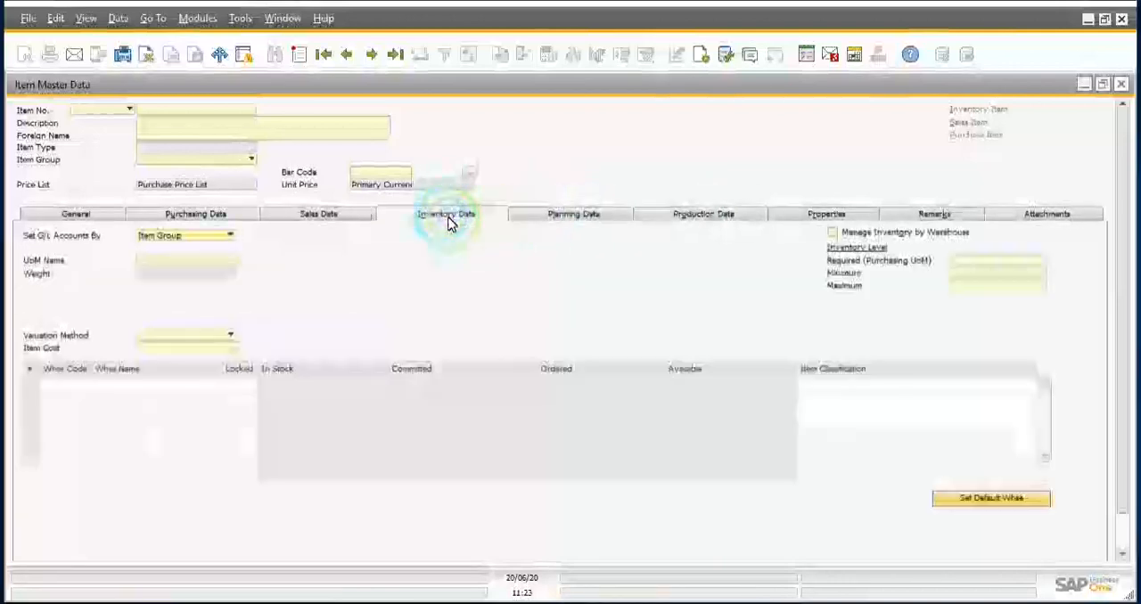
pyautogui.click(348, 218)
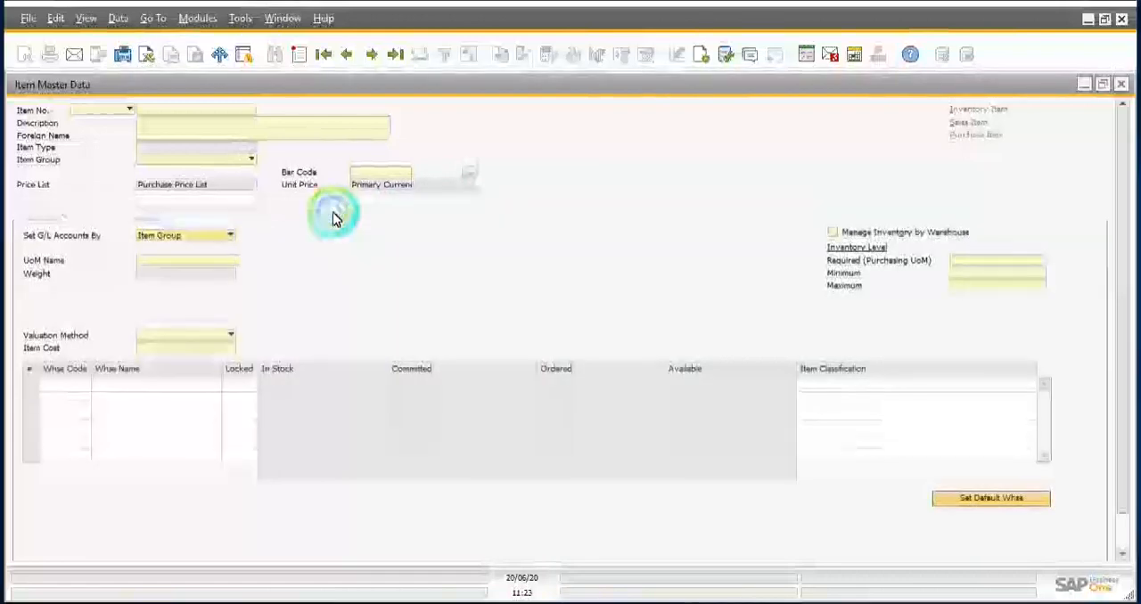
# Step: Revisit the item's Inventory Data, Sales Data and Purchasing Data fields, and return to the General fields
pyautogui.click(429, 216)
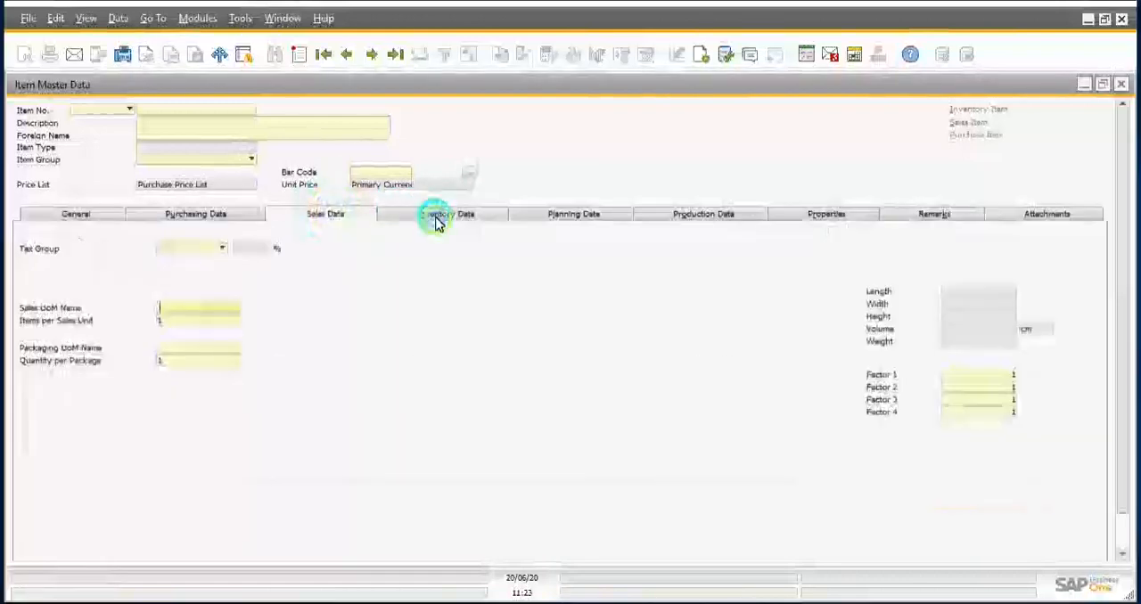
pyautogui.click(311, 217)
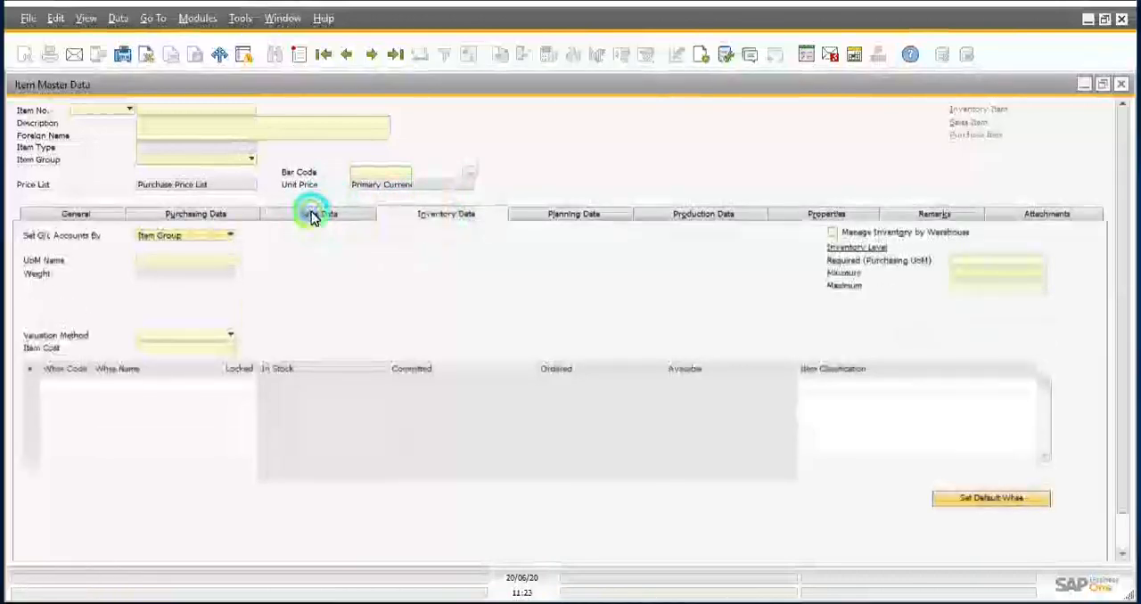
pyautogui.click(200, 217)
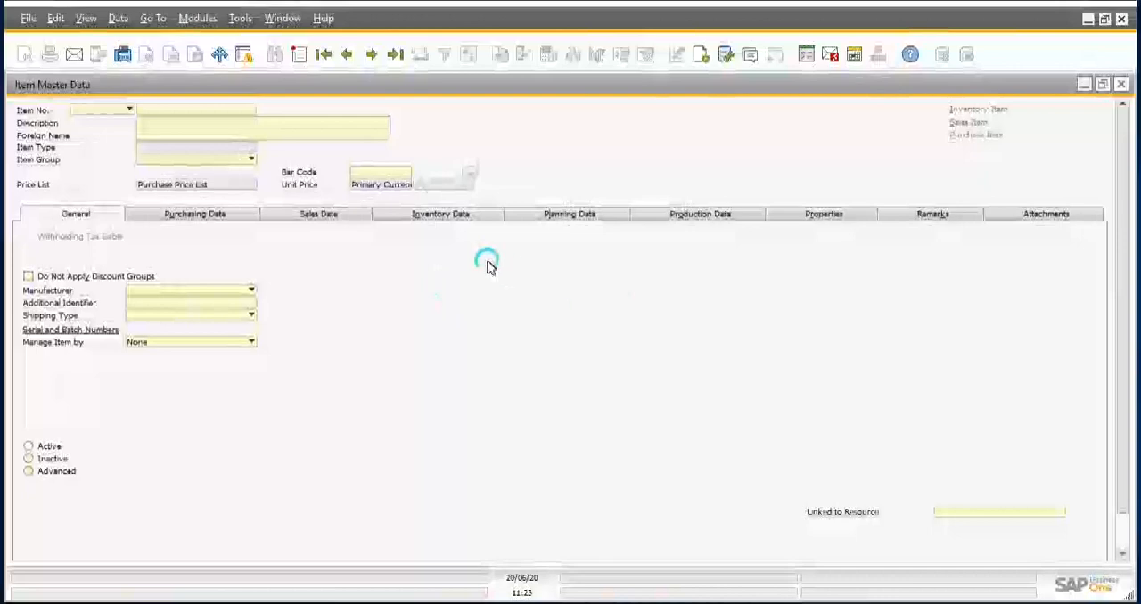
pyautogui.click(210, 215)
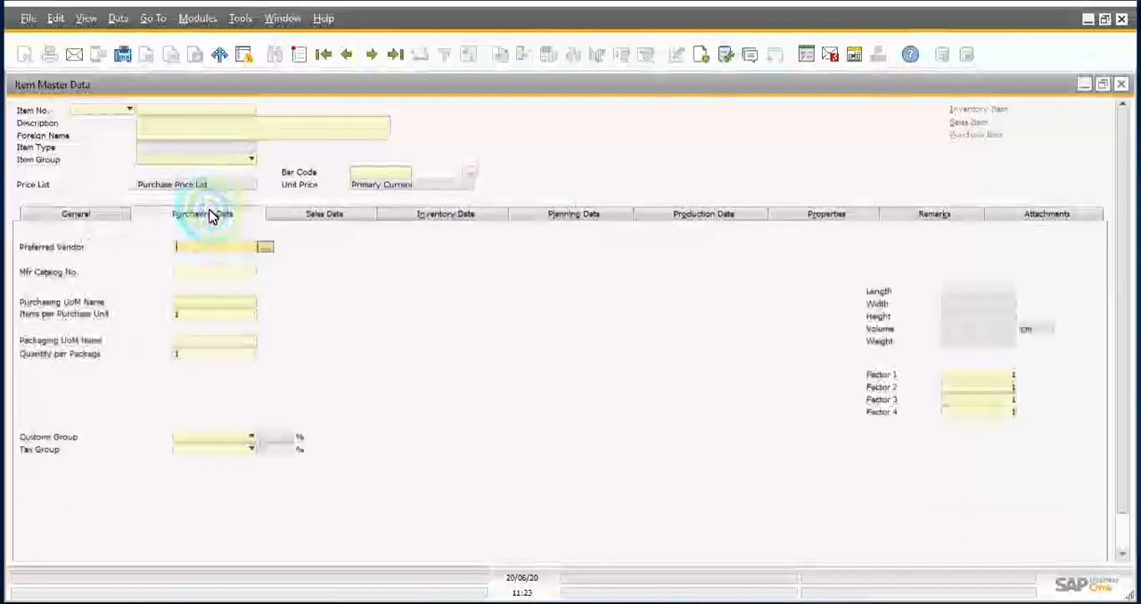
pyautogui.click(299, 215)
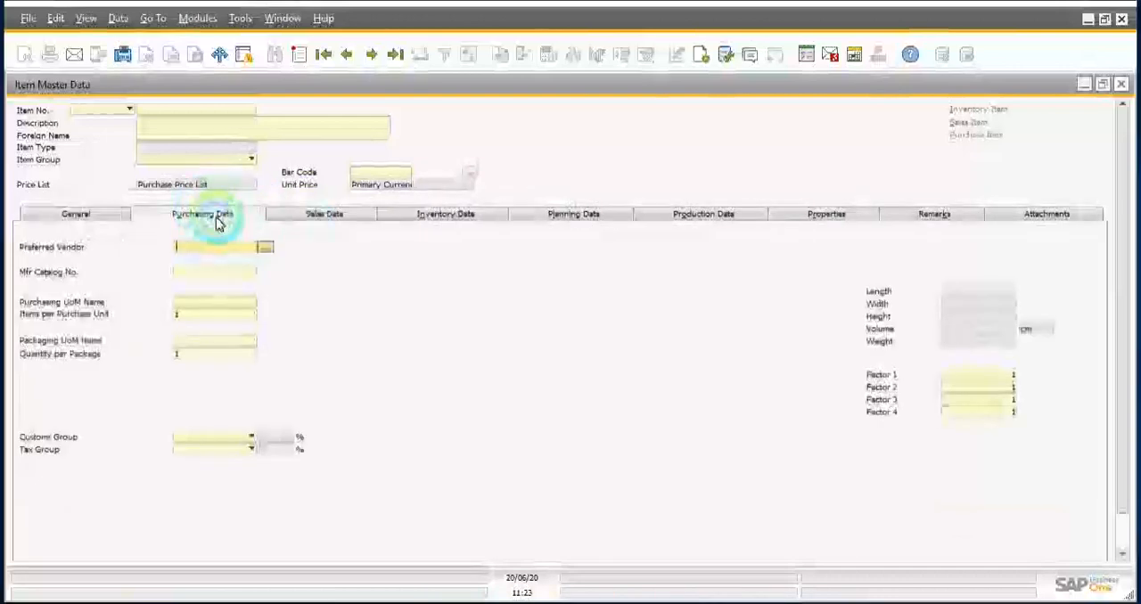
pyautogui.click(188, 217)
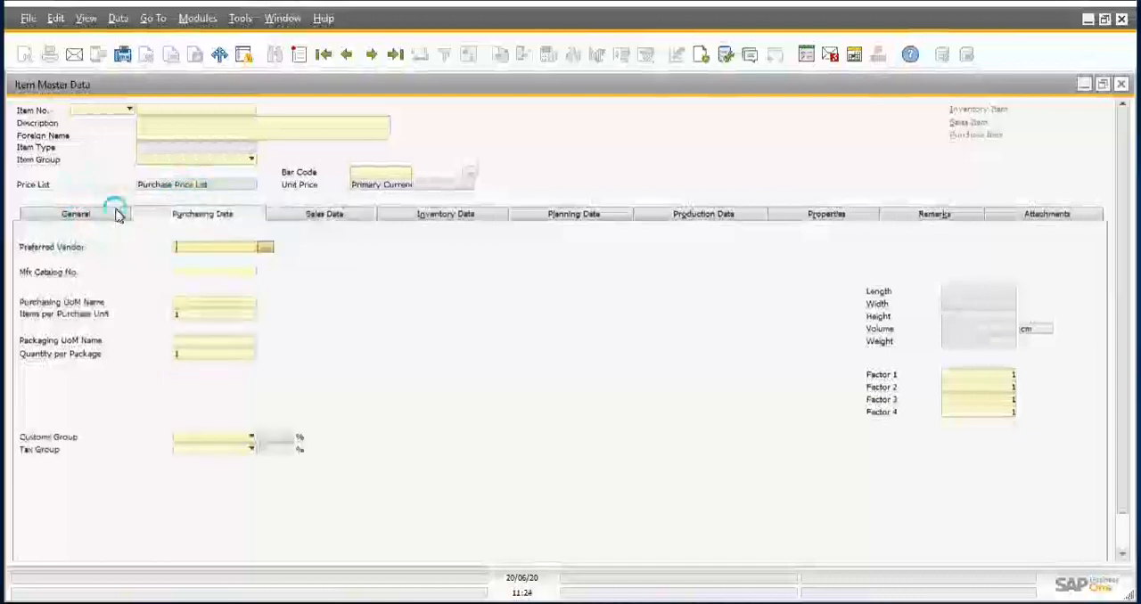
pyautogui.click(83, 217)
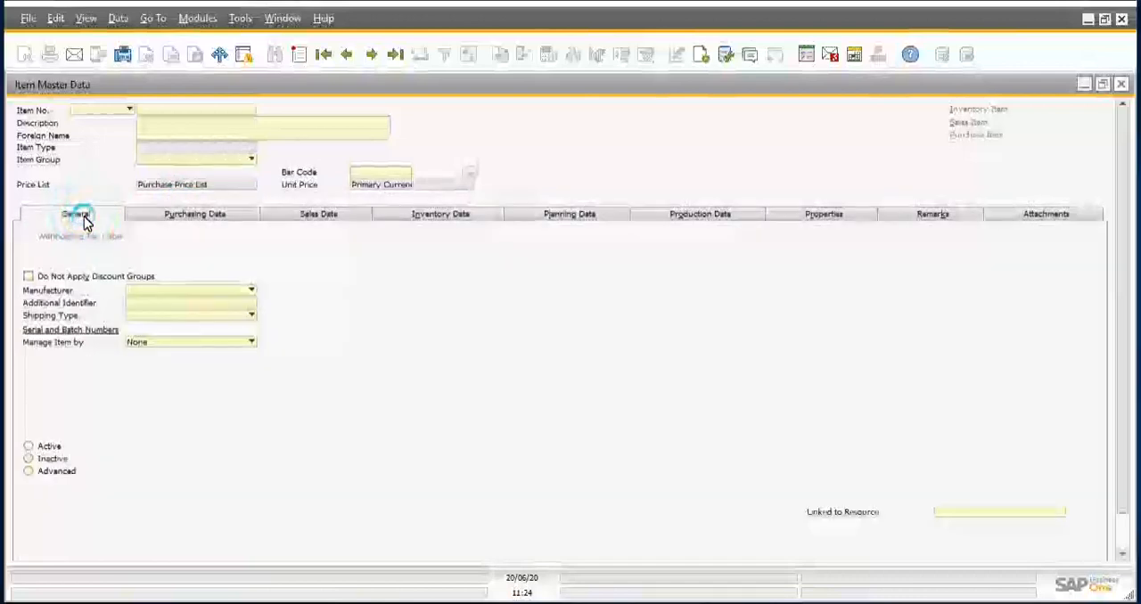
# Step: Start a new item master record with the manual item number 001-001-10
pyautogui.click(298, 57)
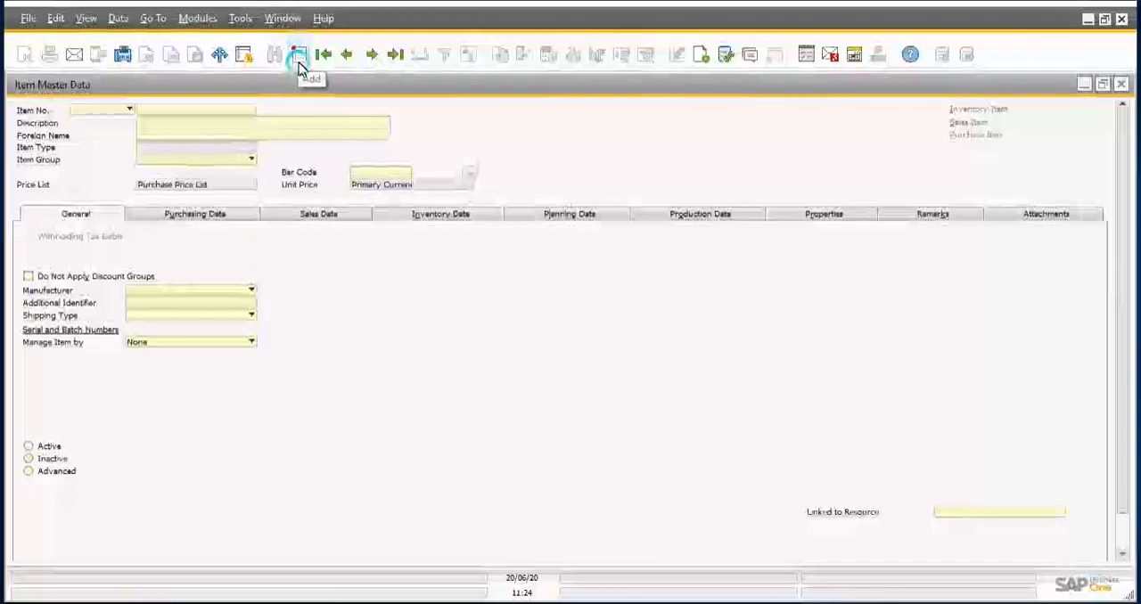
pyautogui.click(300, 65)
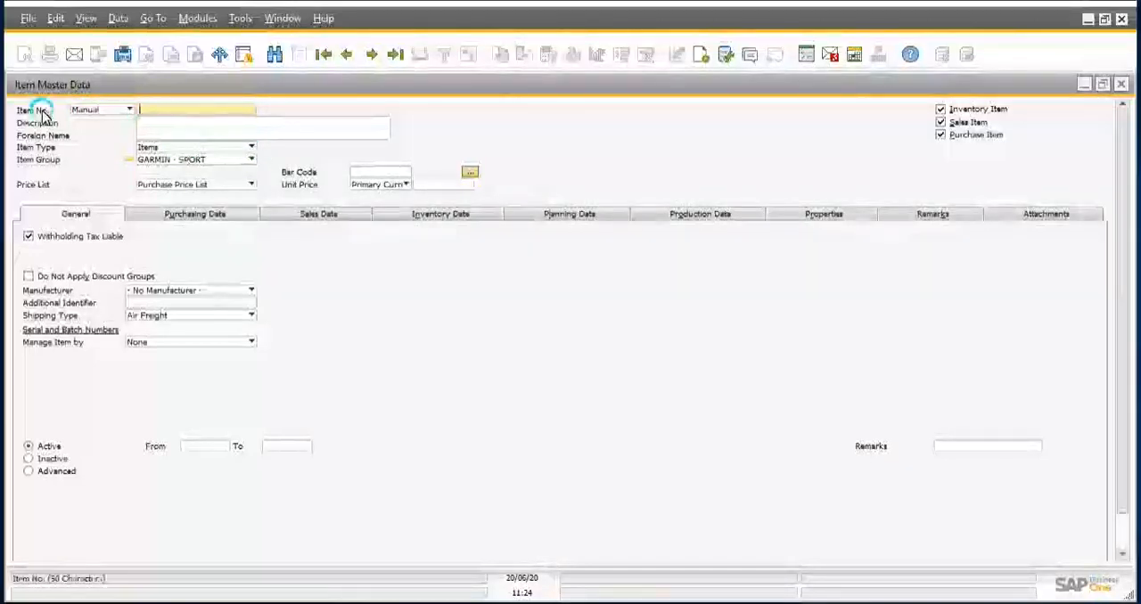
pyautogui.click(174, 110)
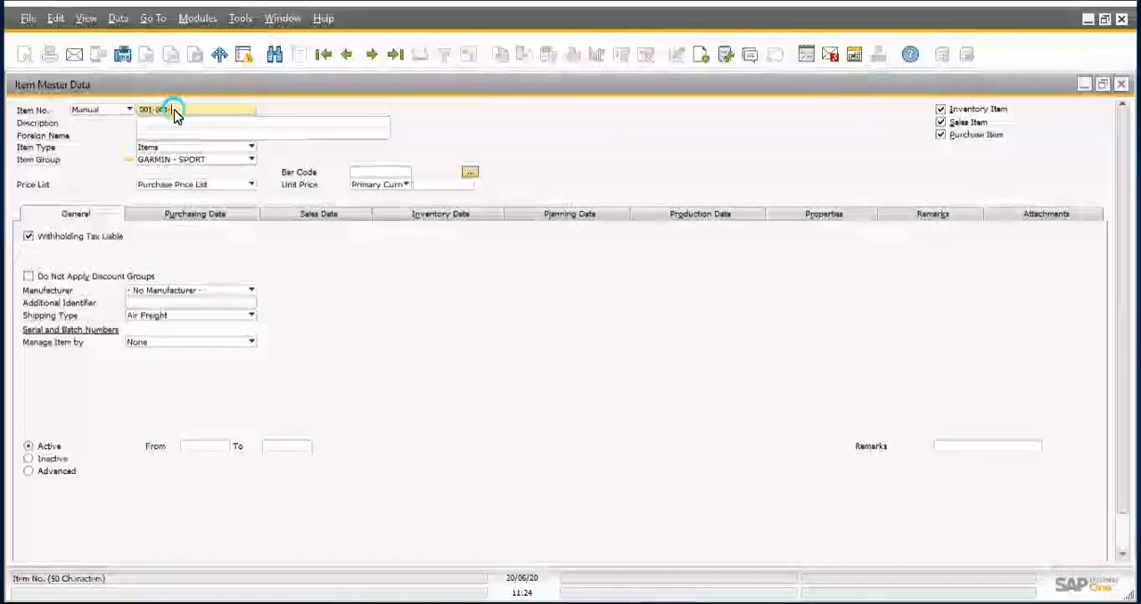
# Step: Enter Barang A as the new item's description
pyautogui.click(176, 127)
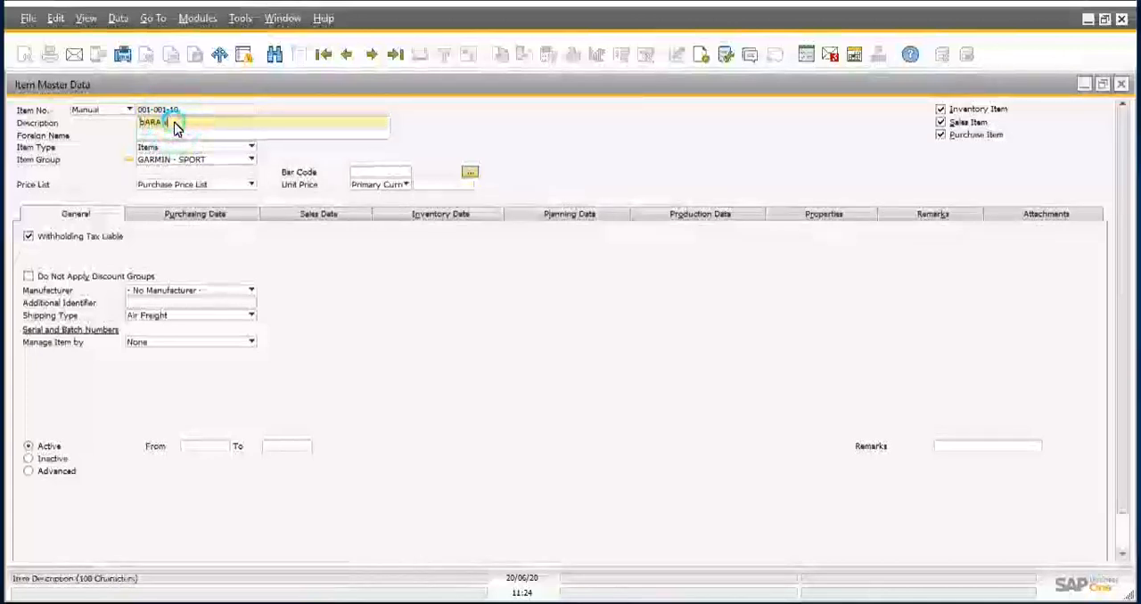
pyautogui.write('GARA')
pyautogui.press('BackSpace')
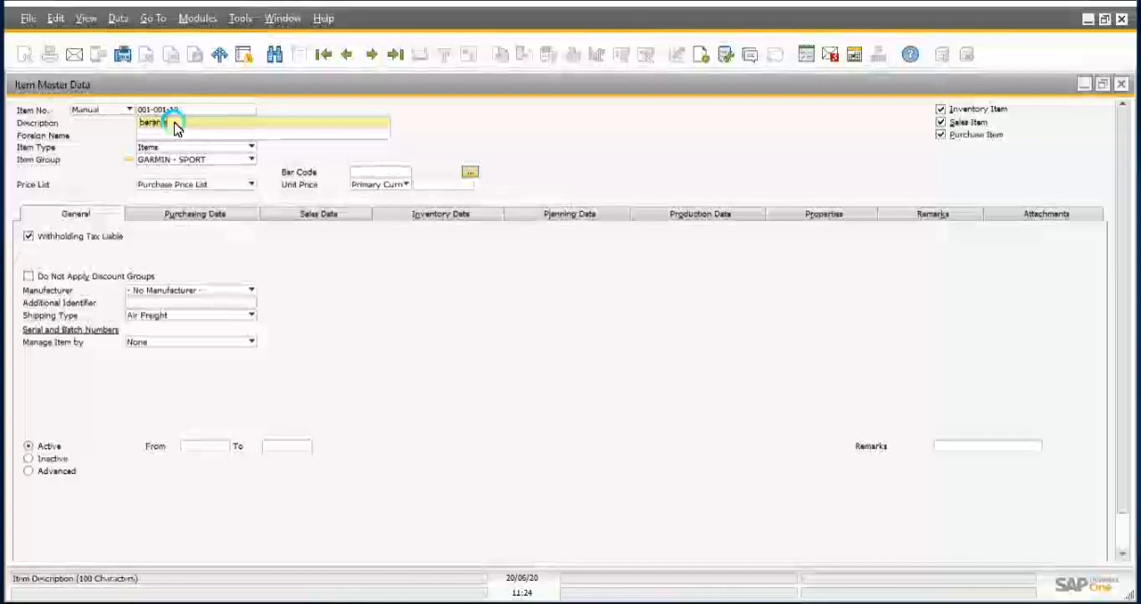
pyautogui.write('b')
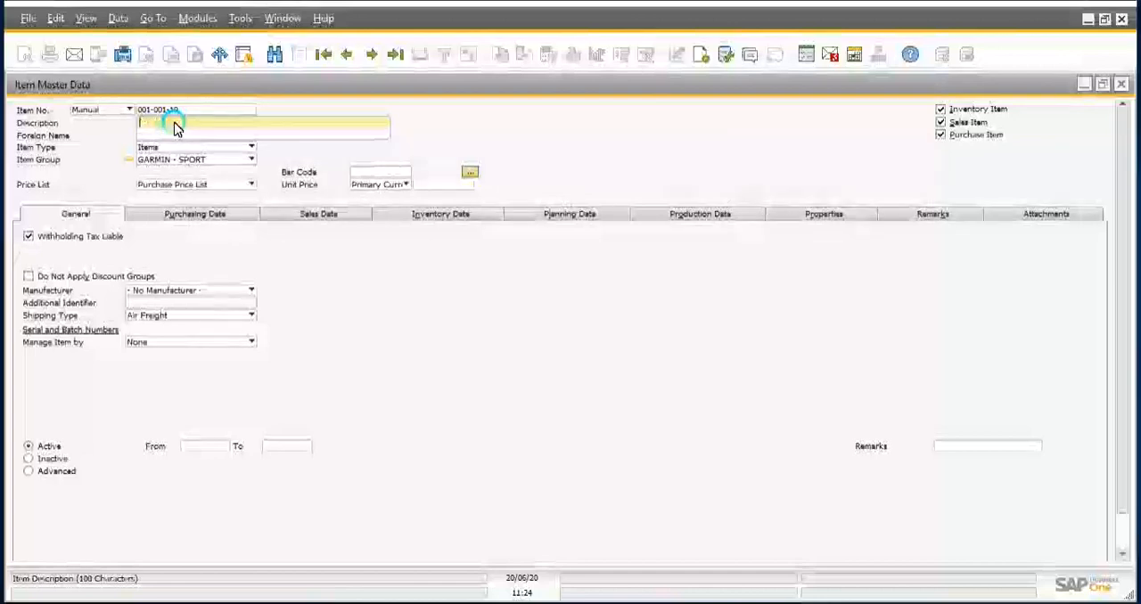
pyautogui.write('arang A')
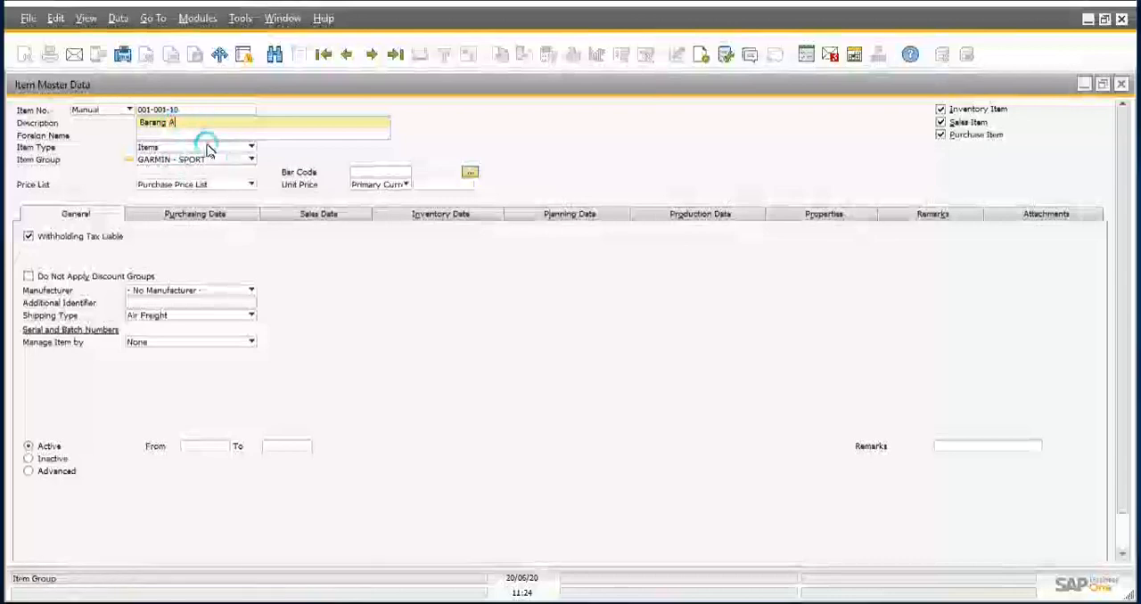
# Step: Keep Items as the item type and browse the full list of available item groups
pyautogui.click(204, 148)
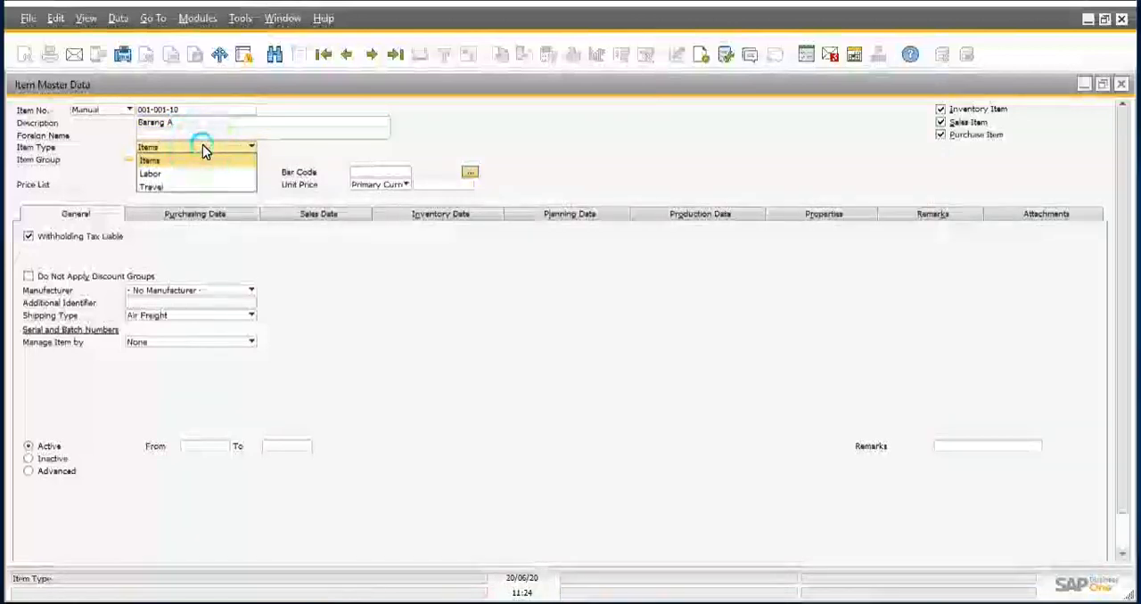
pyautogui.click(154, 160)
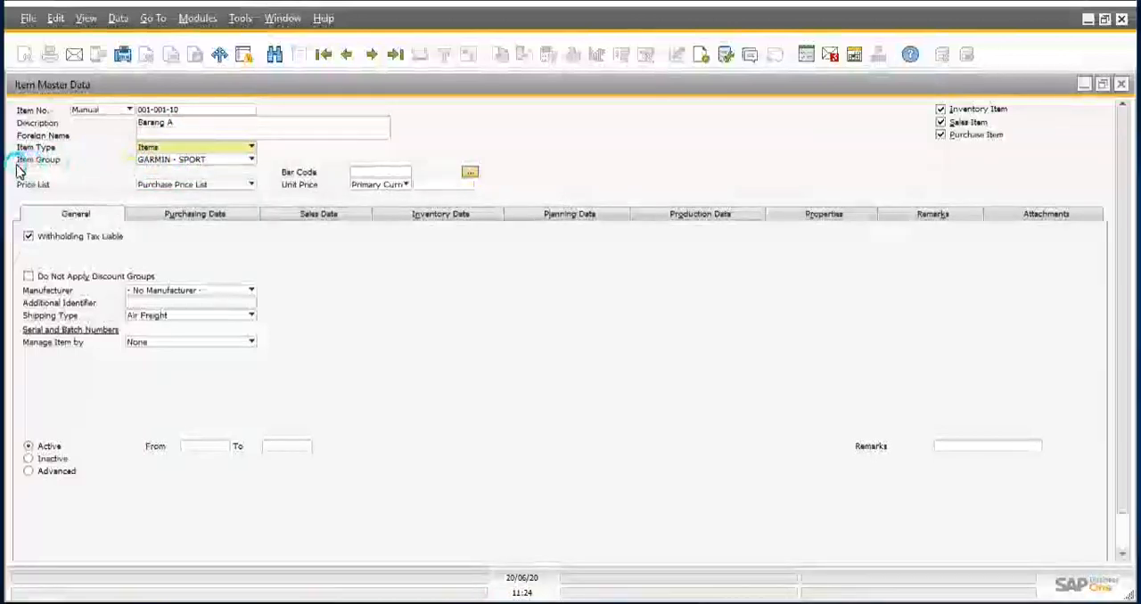
pyautogui.click(164, 162)
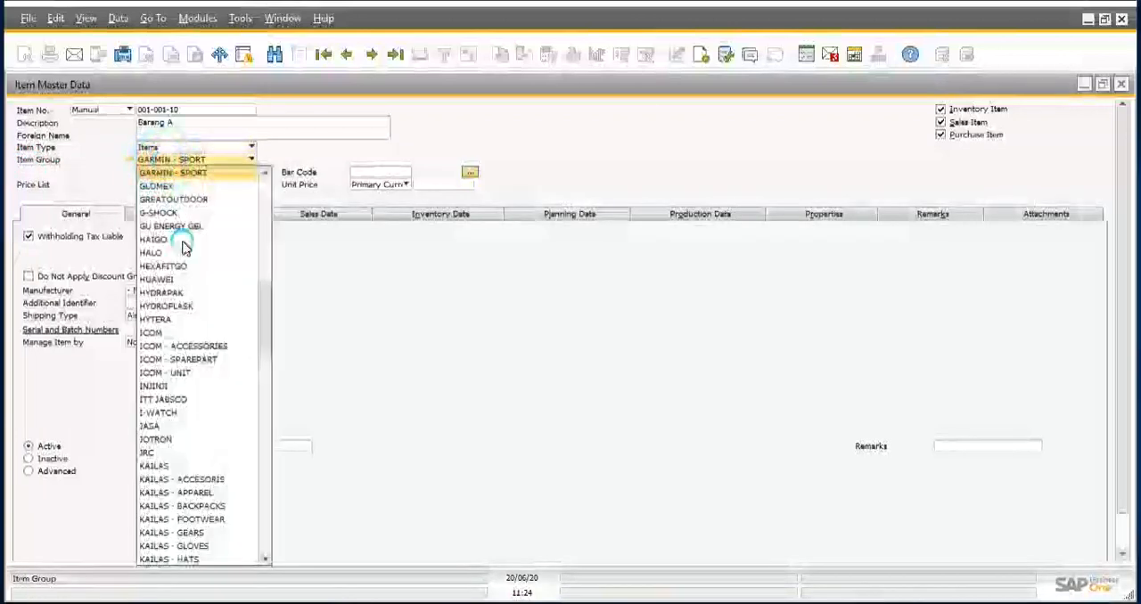
pyautogui.scroll(-7, 190, 350)
pyautogui.scroll(-18, 190, 350)
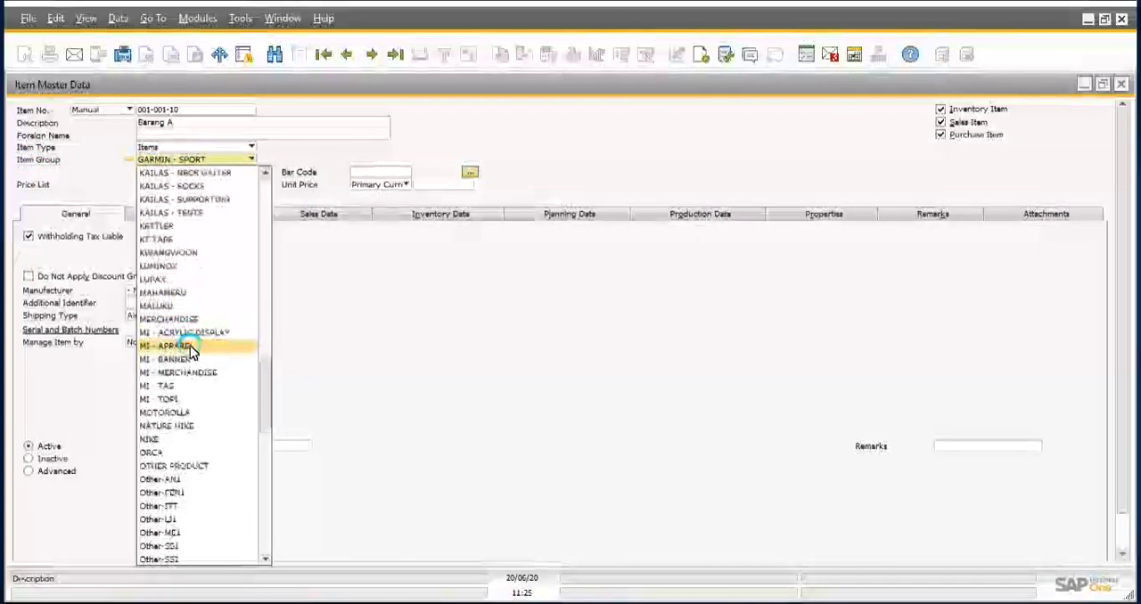
pyautogui.scroll(-5, 190, 349)
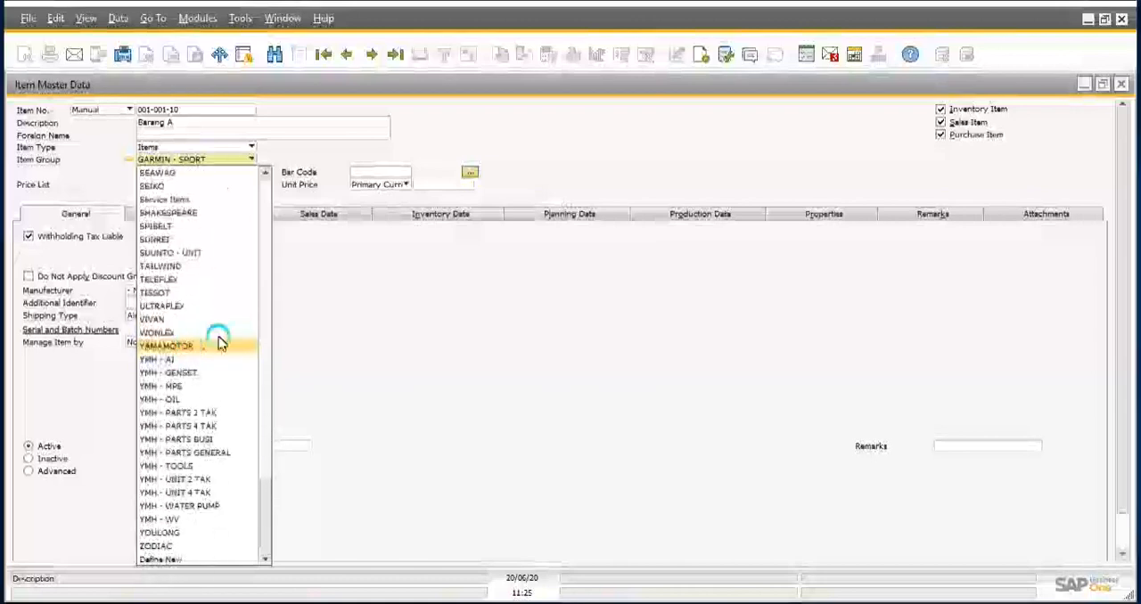
pyautogui.click(404, 361)
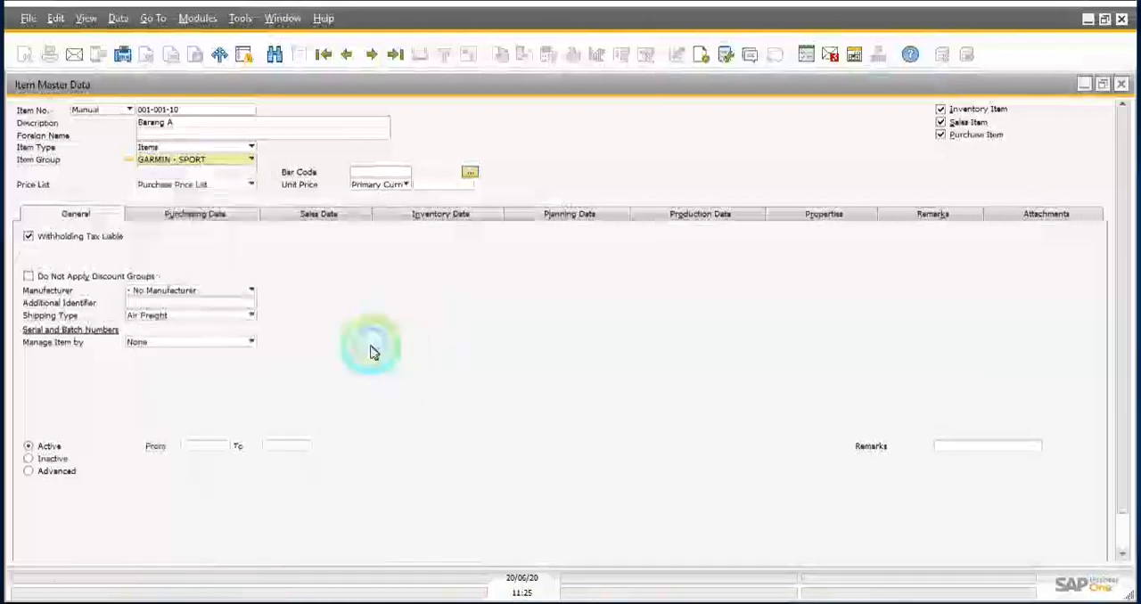
pyautogui.click(184, 160)
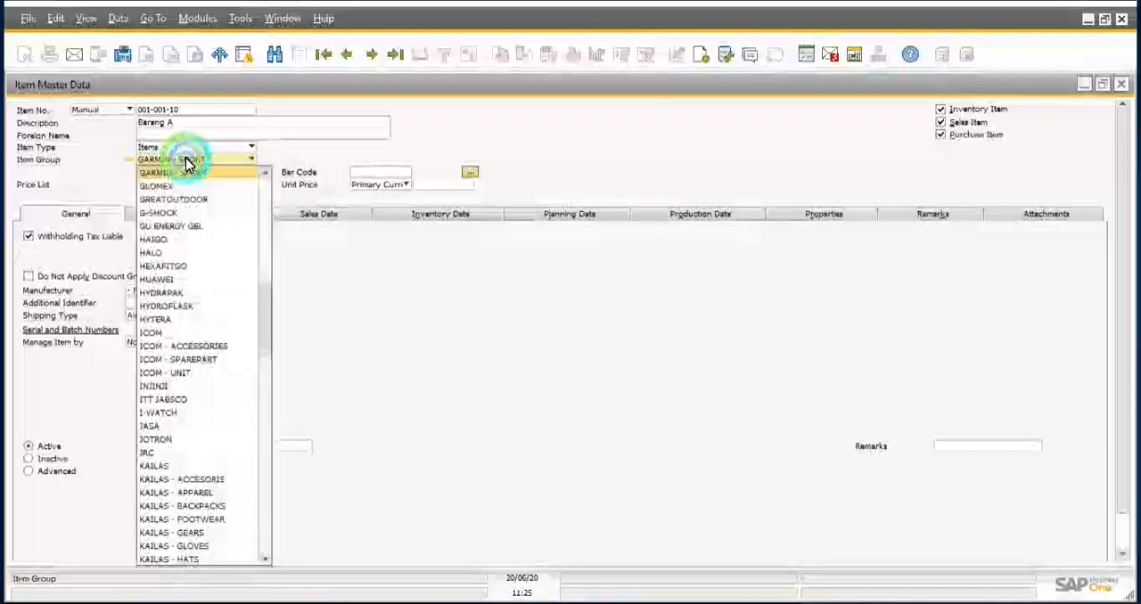
pyautogui.scroll(10, 198, 288)
pyautogui.click(199, 287)
pyautogui.scroll(5, 199, 287)
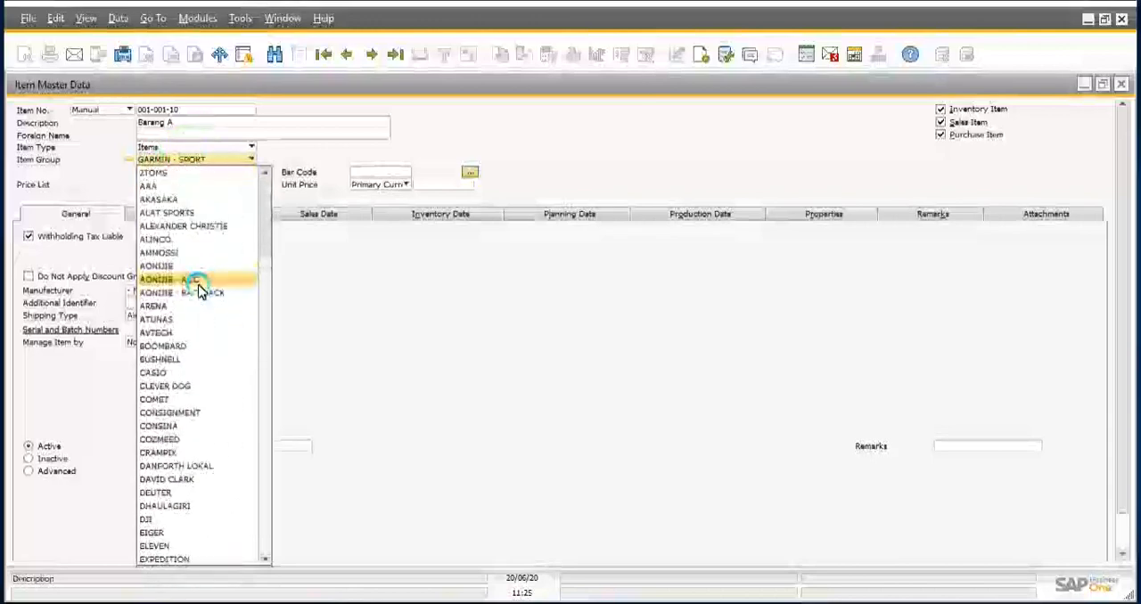
pyautogui.click(602, 361)
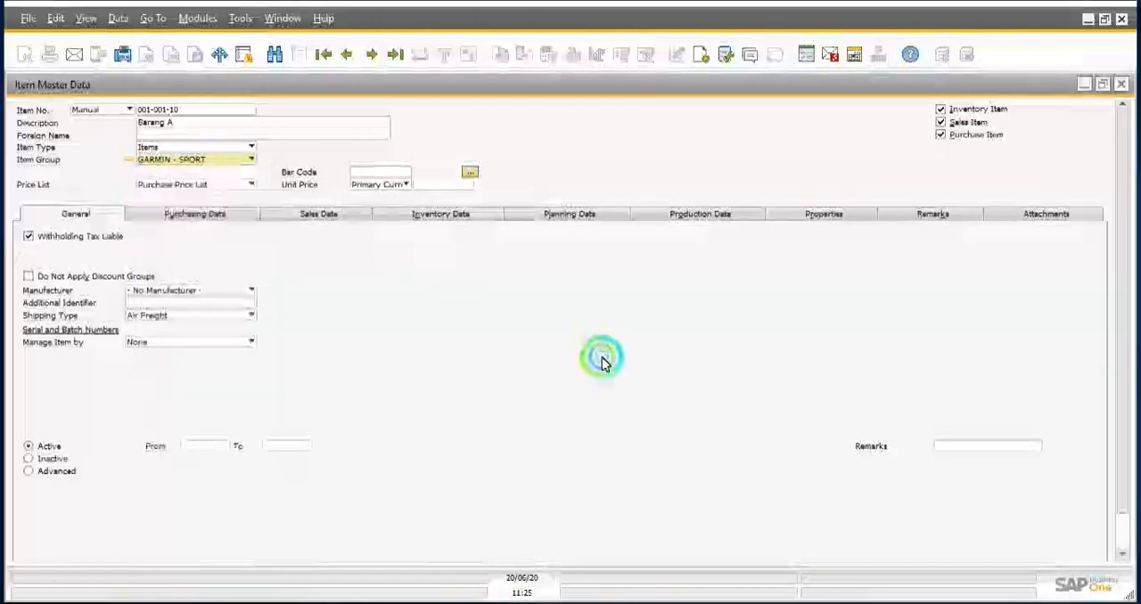
# Step: Assign the item to the EIGER item group and update its item information to match that group
pyautogui.click(183, 163)
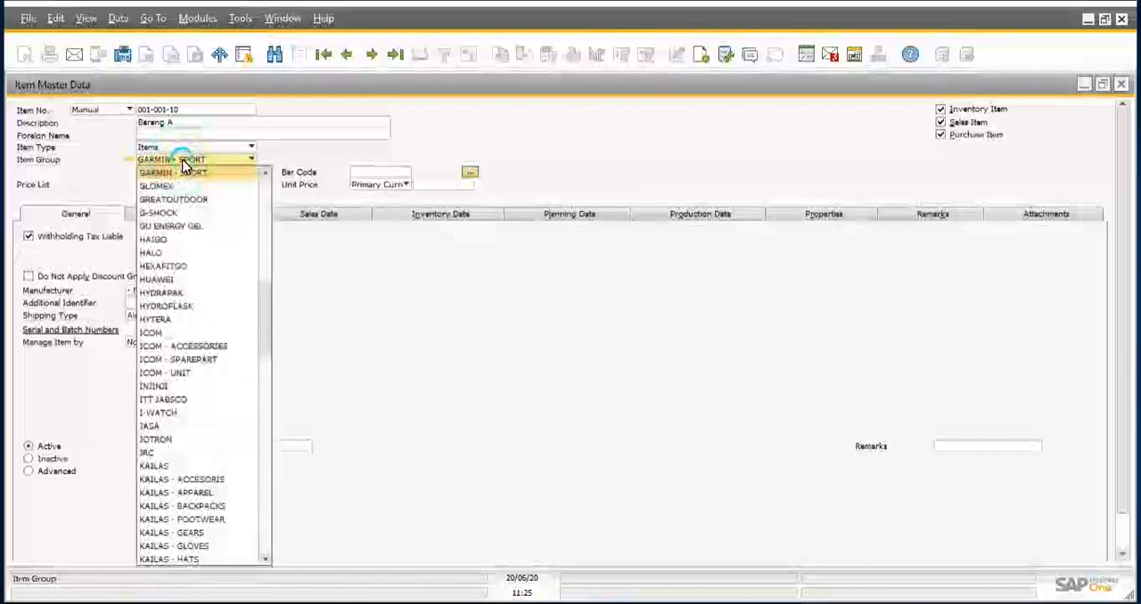
pyautogui.click(188, 213)
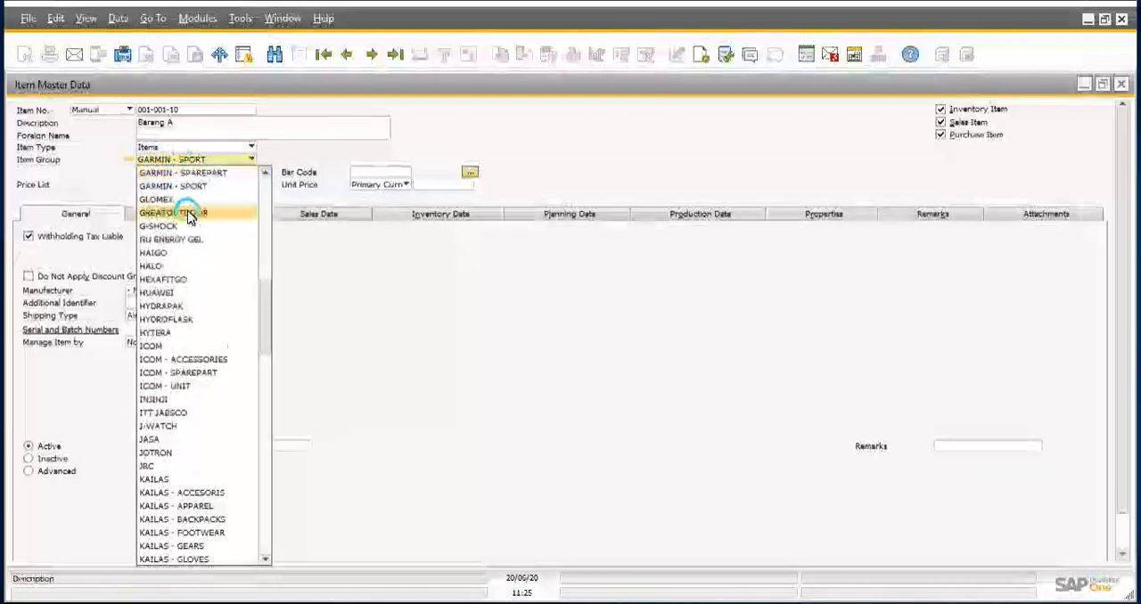
pyautogui.scroll(10, 188, 215)
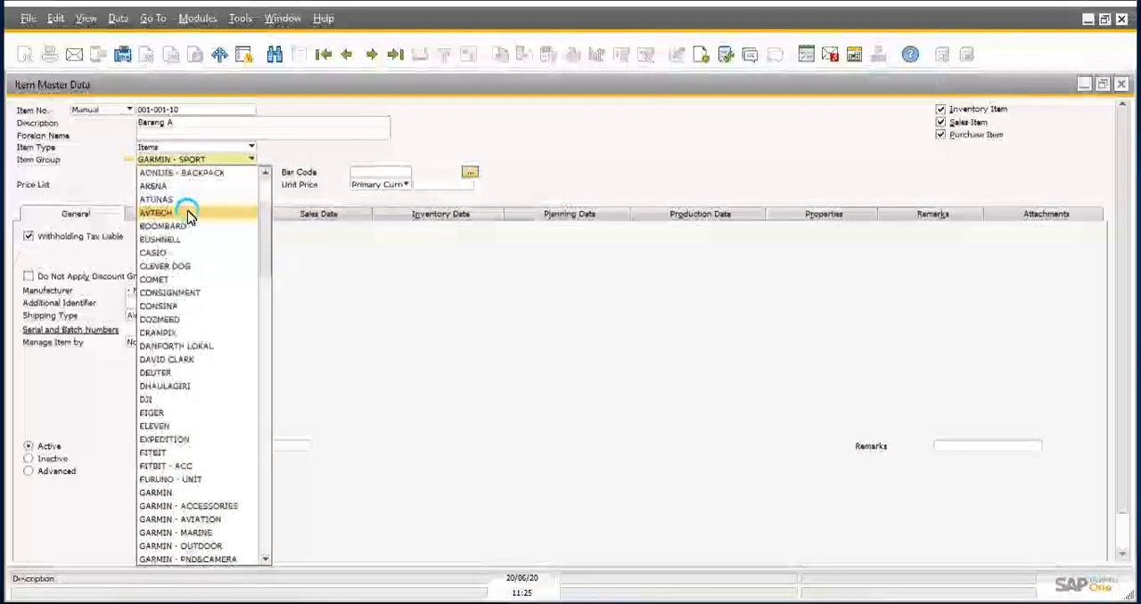
pyautogui.click(153, 416)
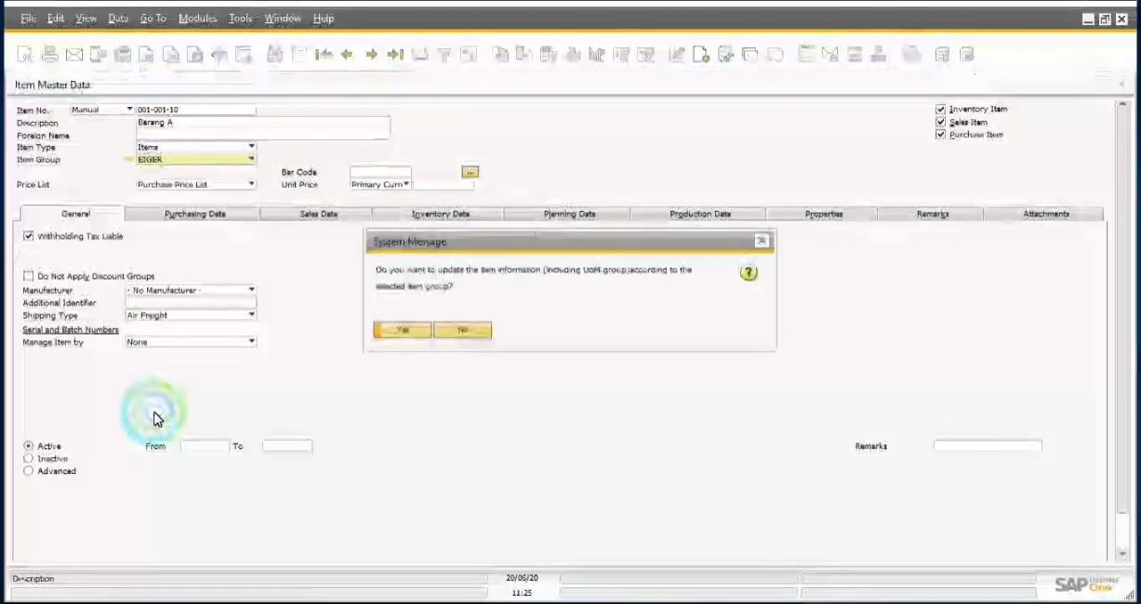
pyautogui.click(402, 330)
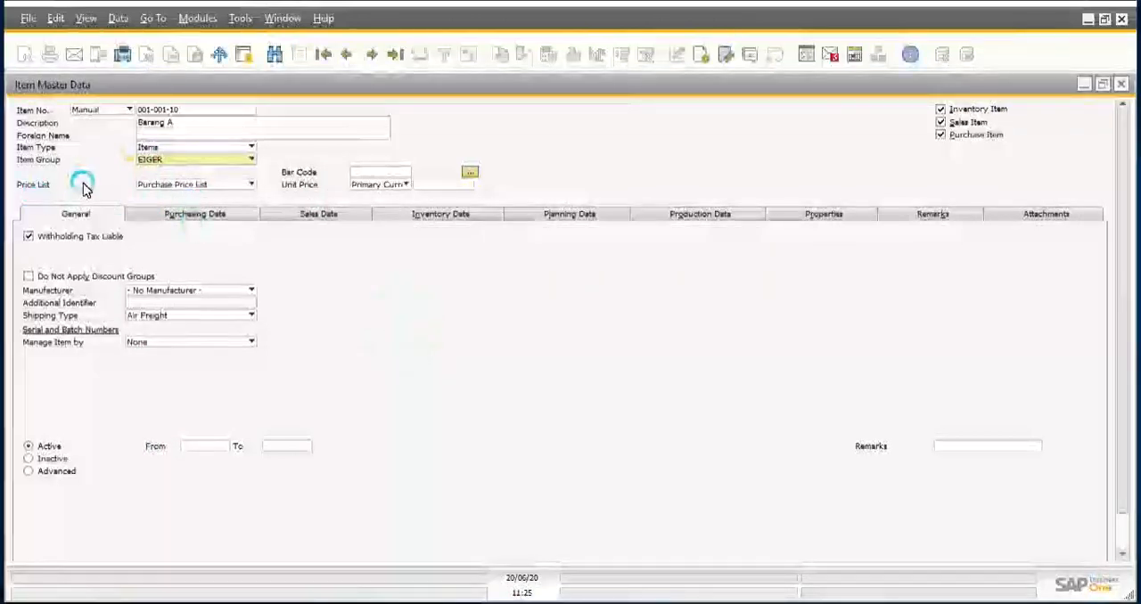
# Step: Check the price list options, keeping Purchase Price List, and change the item's description to Sepatu A
pyautogui.click(176, 186)
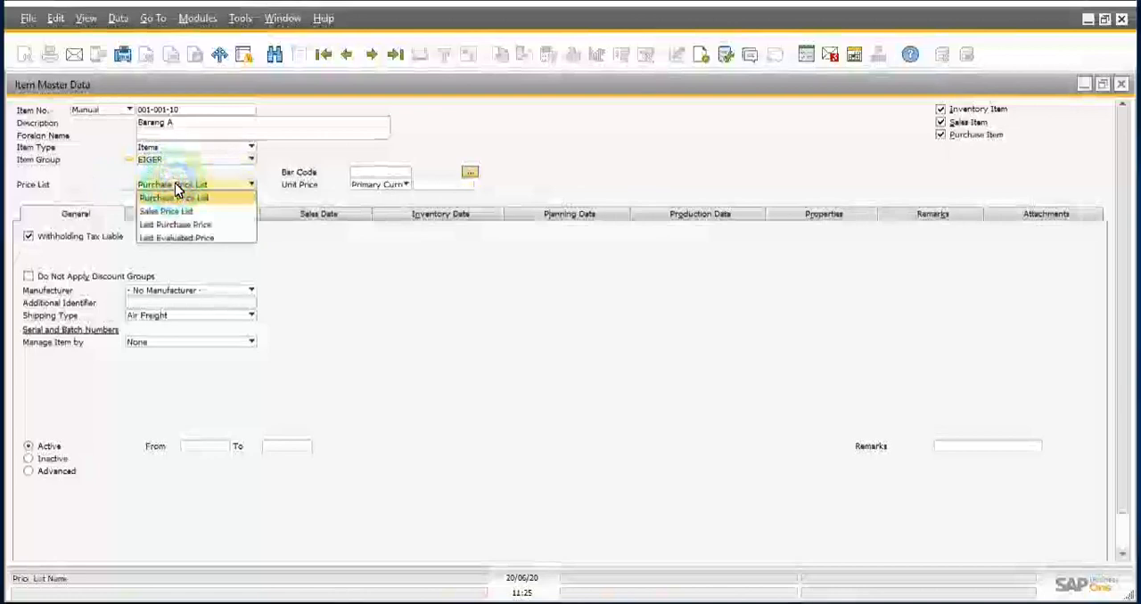
pyautogui.click(175, 185)
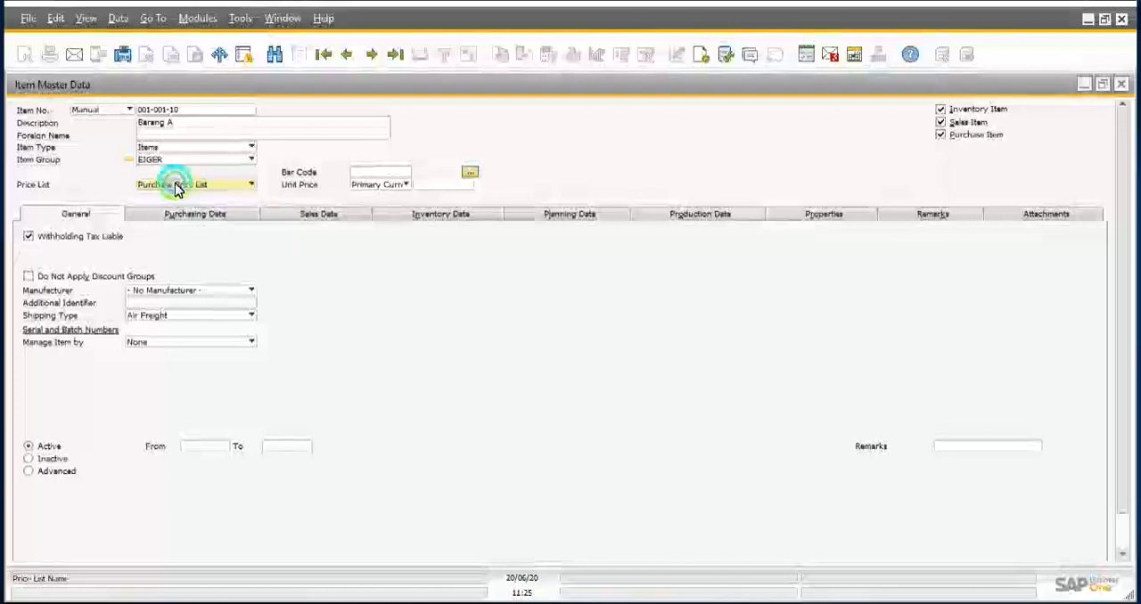
pyautogui.click(175, 184)
pyautogui.click(176, 185)
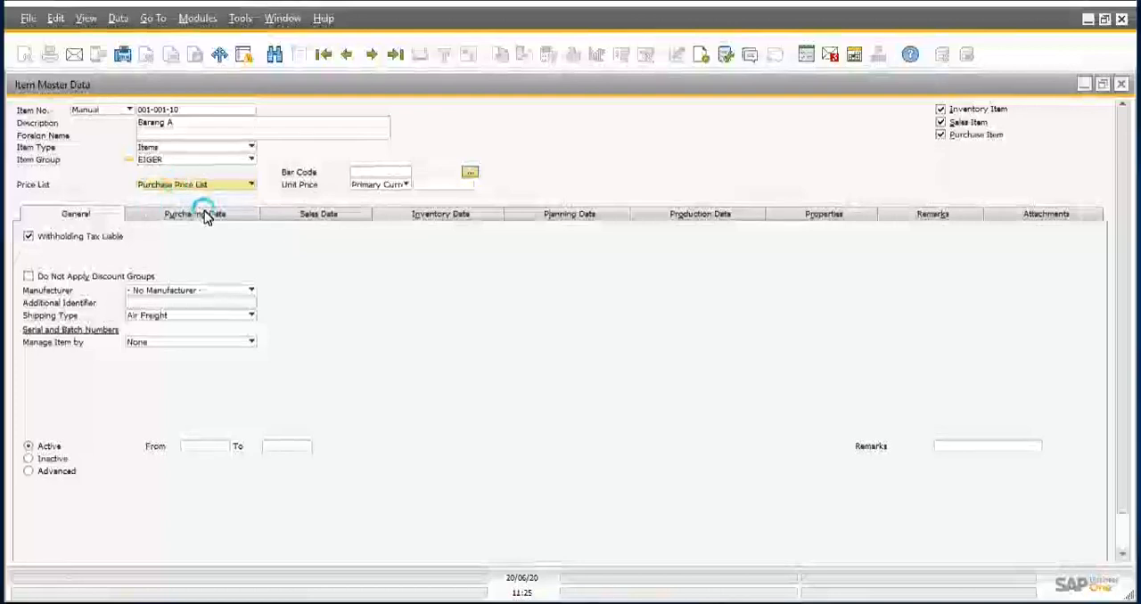
pyautogui.doubleClick(187, 128)
pyautogui.write('Sepe')
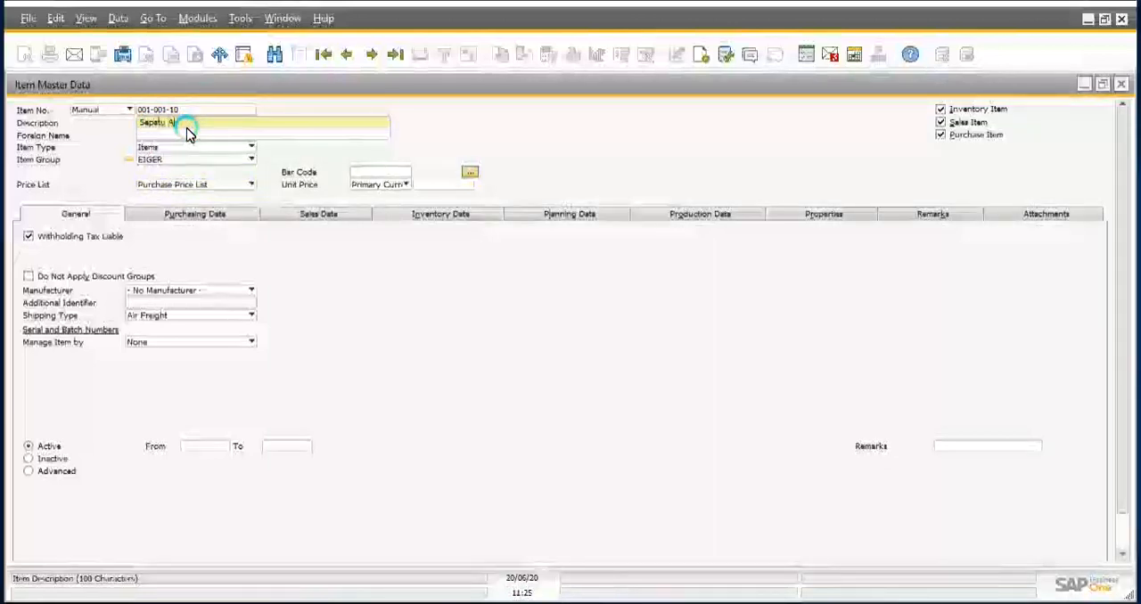
# Step: Try managing the item by Serial Numbers and compare the management methods, keeping On Every Transaction
pyautogui.click(165, 348)
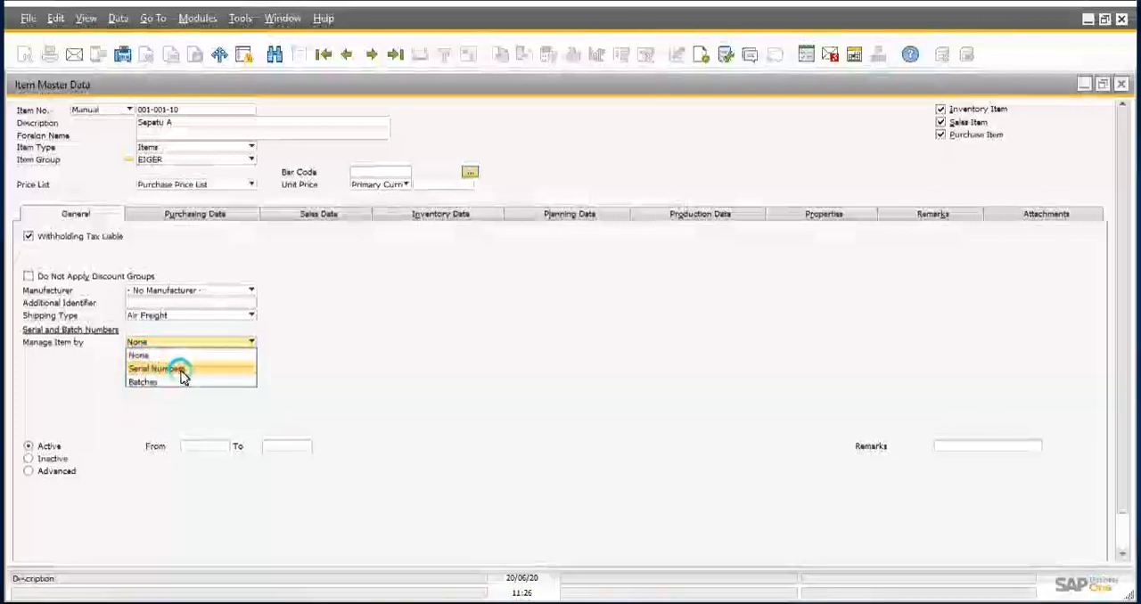
pyautogui.click(160, 369)
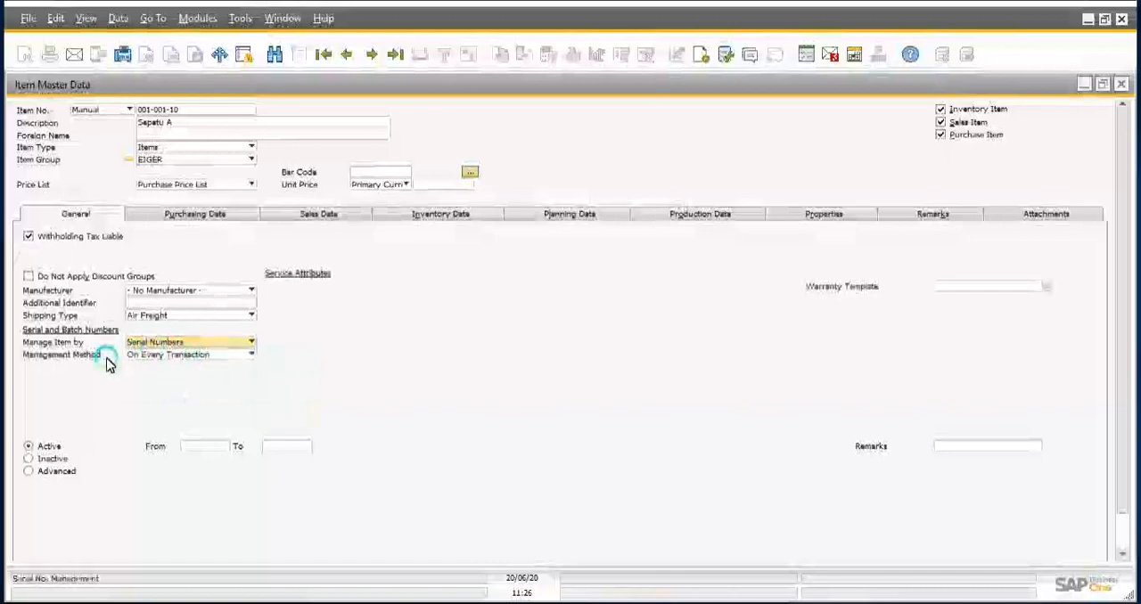
pyautogui.click(169, 356)
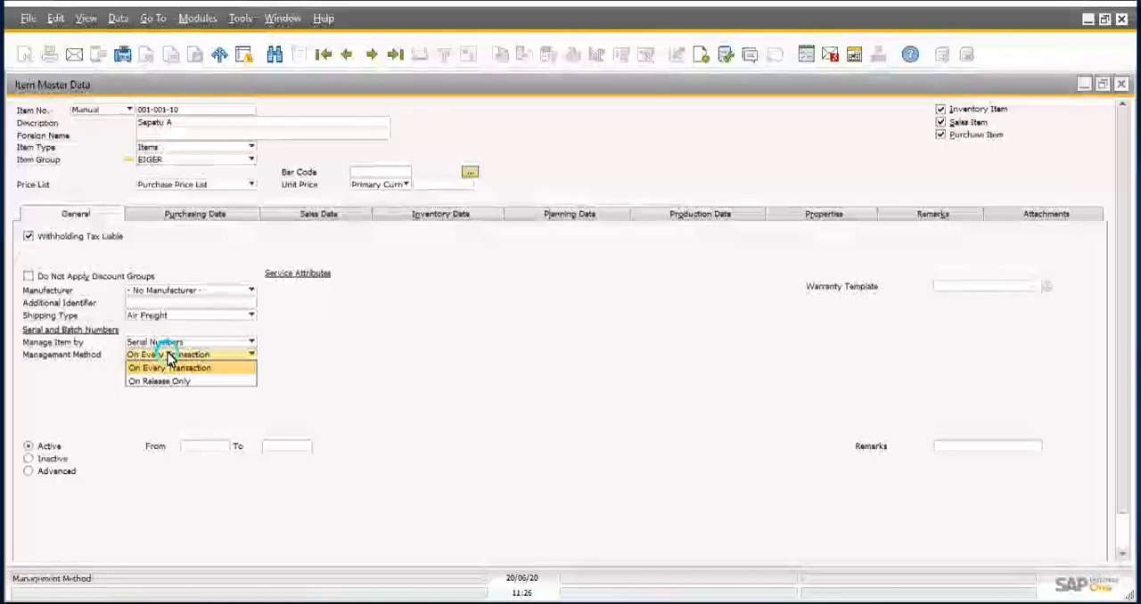
pyautogui.click(159, 381)
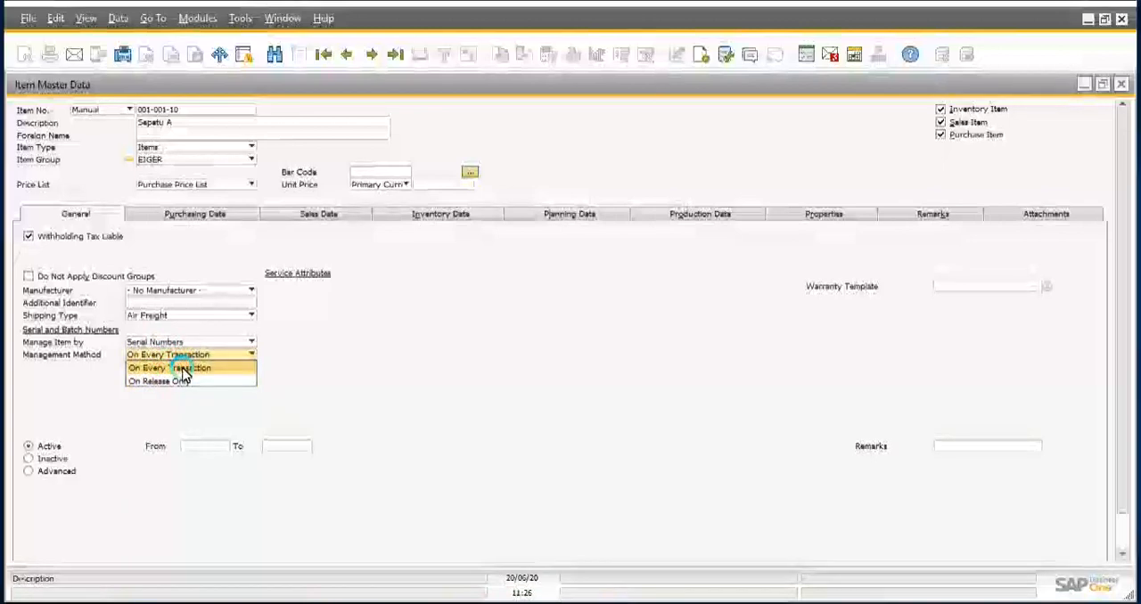
pyautogui.click(183, 368)
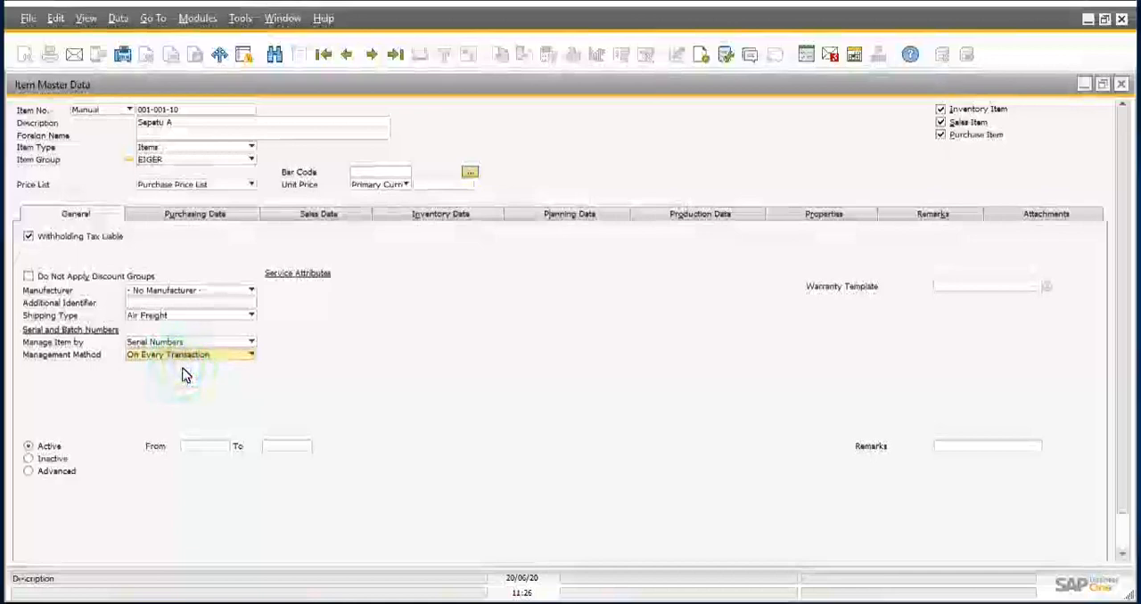
pyautogui.click(222, 357)
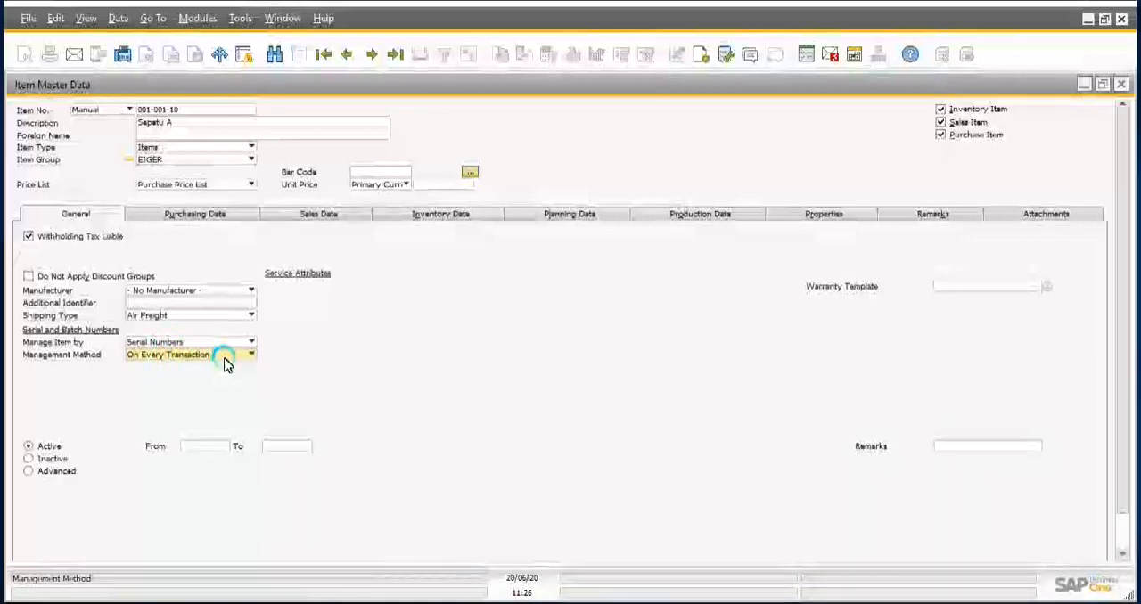
pyautogui.click(227, 357)
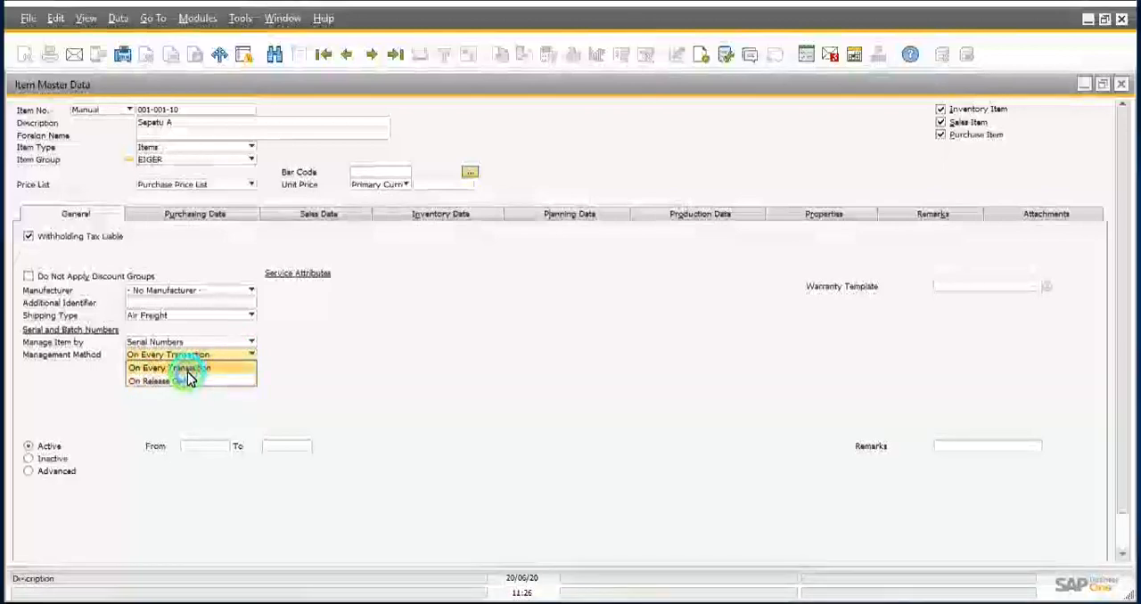
pyautogui.click(189, 372)
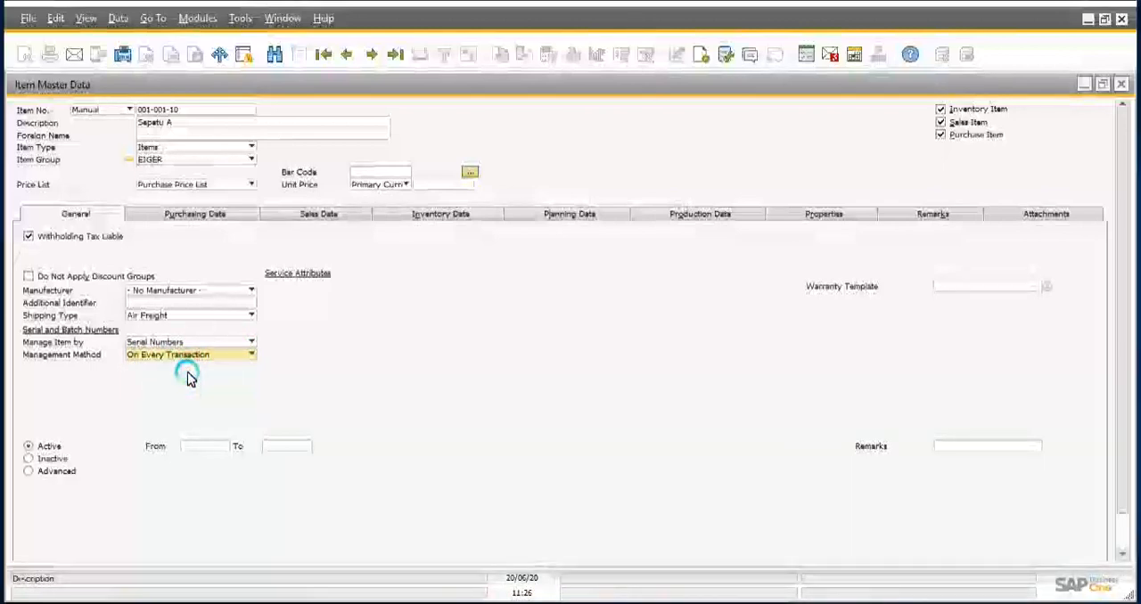
pyautogui.click(191, 356)
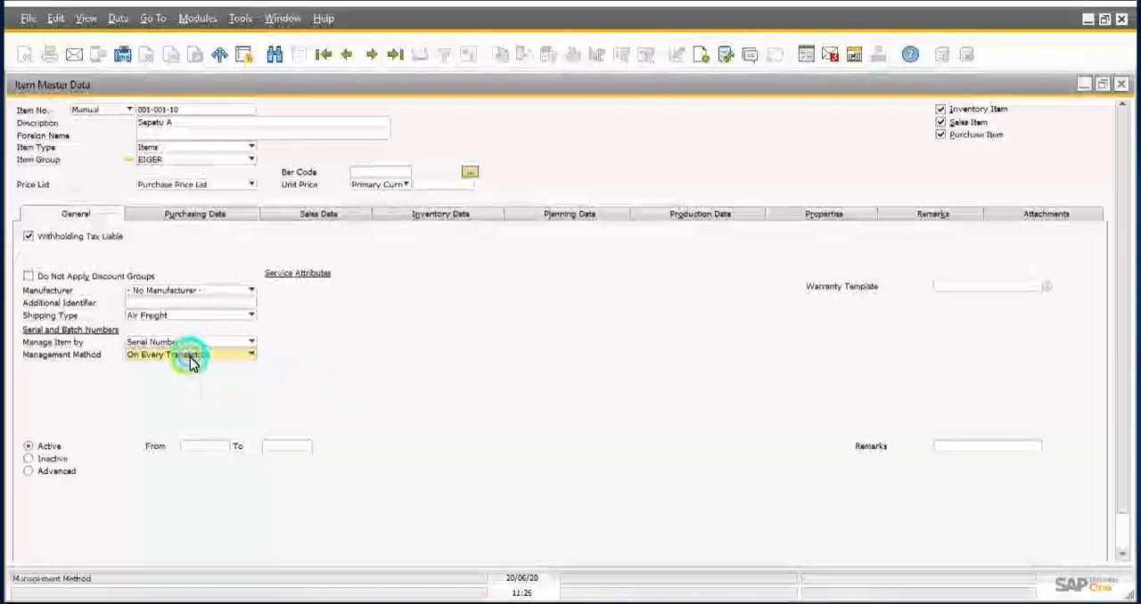
# Step: Return the item's serial and batch management setting to None
pyautogui.click(160, 339)
pyautogui.click(164, 344)
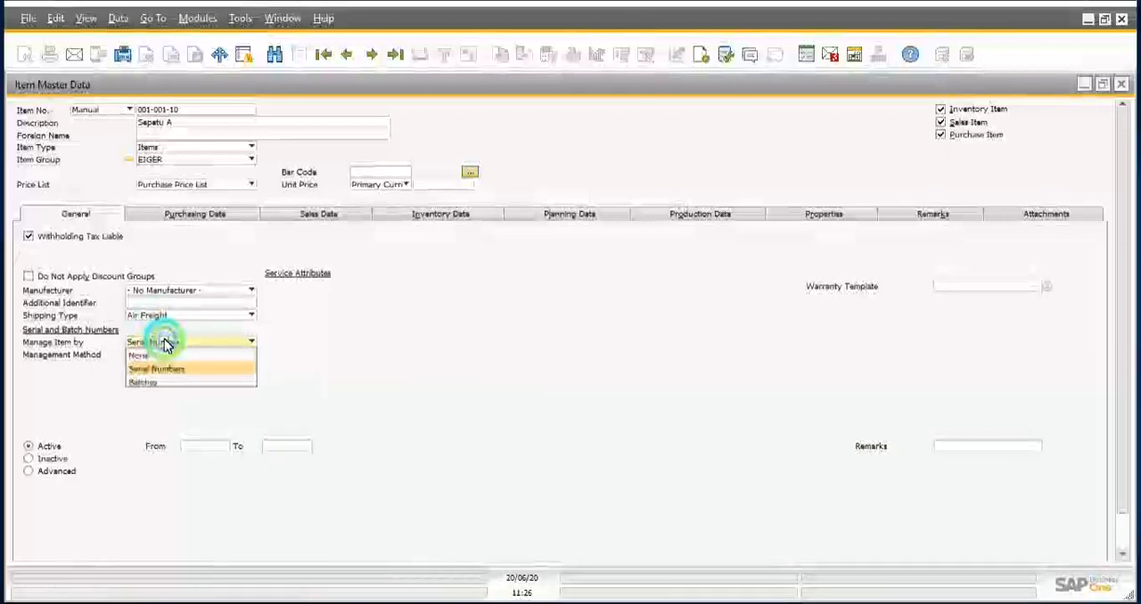
pyautogui.click(148, 356)
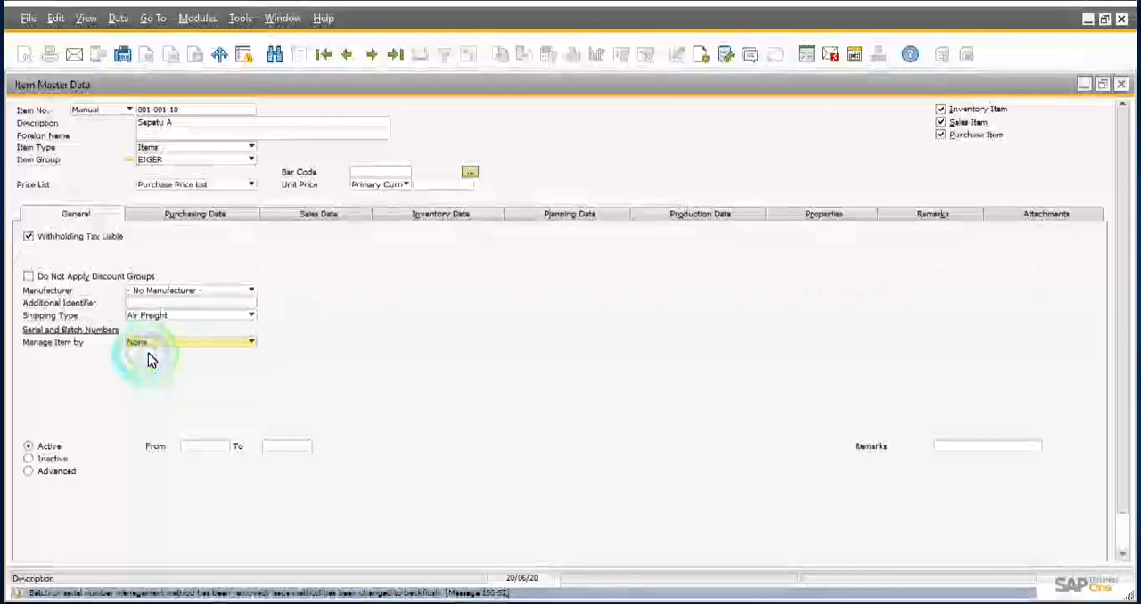
pyautogui.click(236, 317)
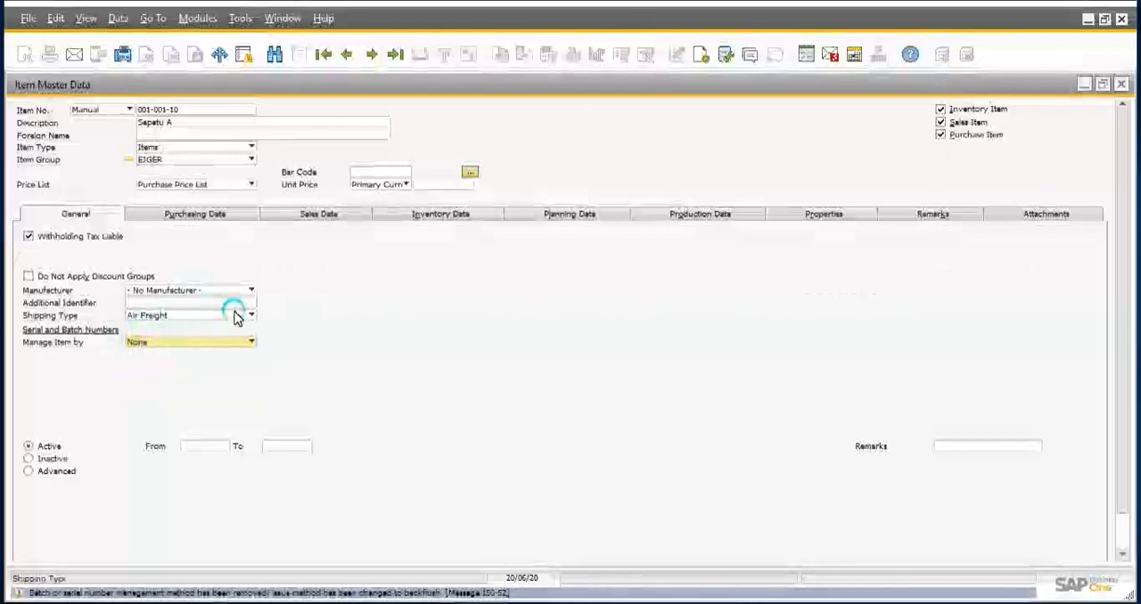
# Step: Assign AAA WORLD-WIDE ENTERPRISES as the preferred vendor in the item's purchasing data, leaving the additional preferred vendors list unchanged
pyautogui.click(190, 219)
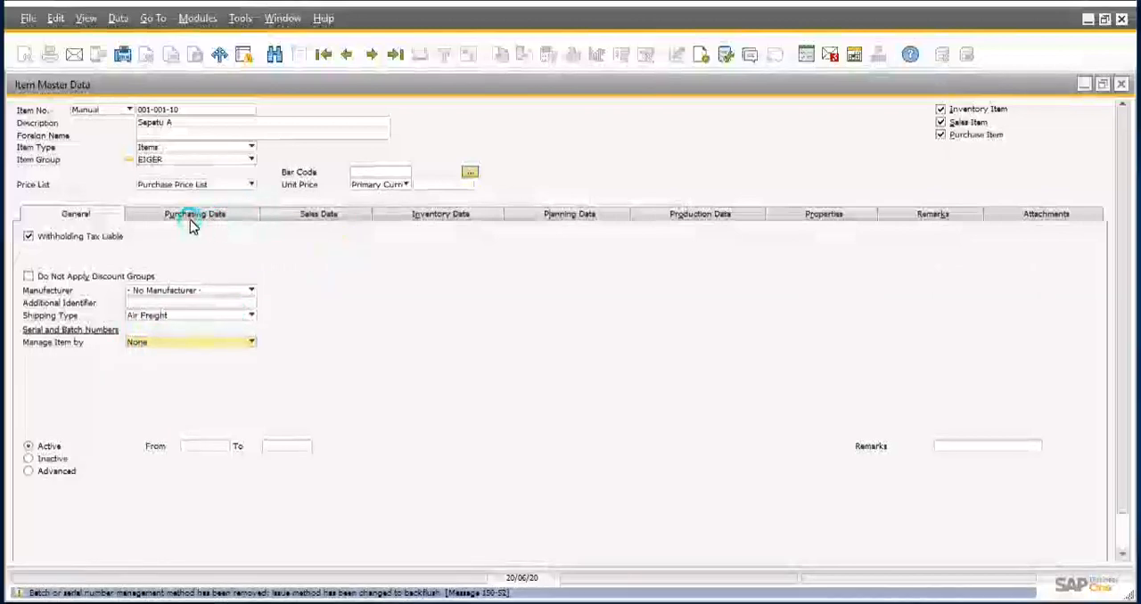
pyautogui.click(493, 316)
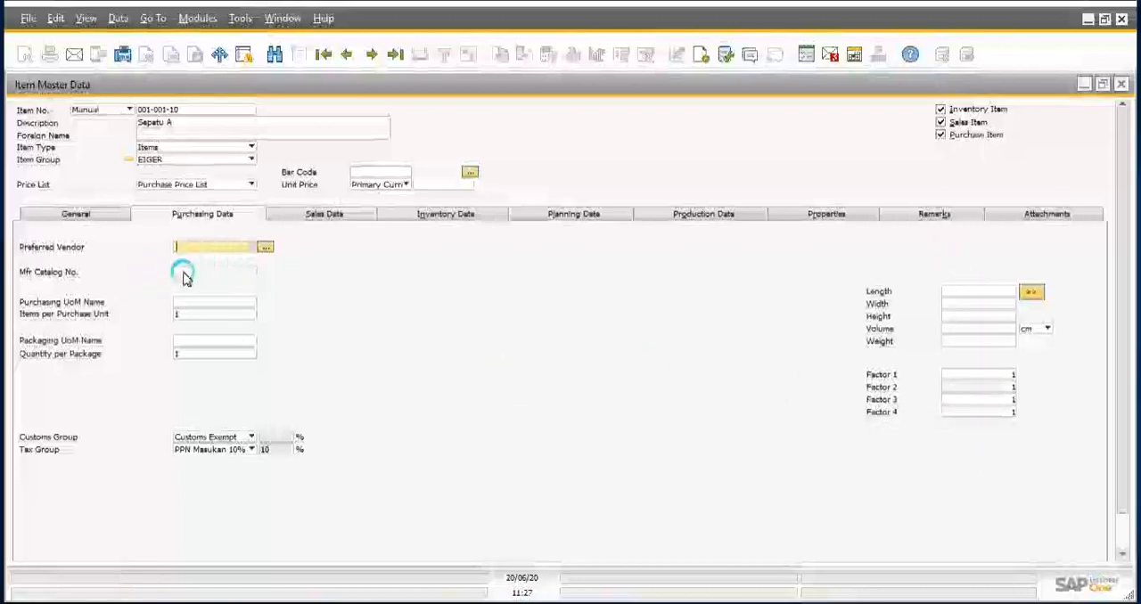
pyautogui.click(255, 247)
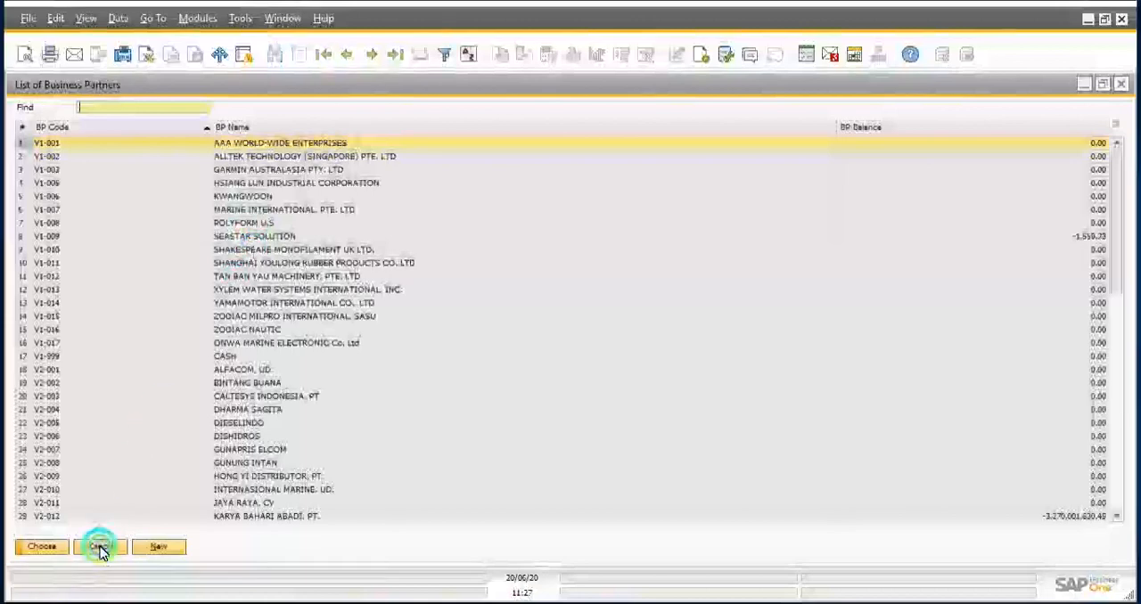
pyautogui.click(100, 547)
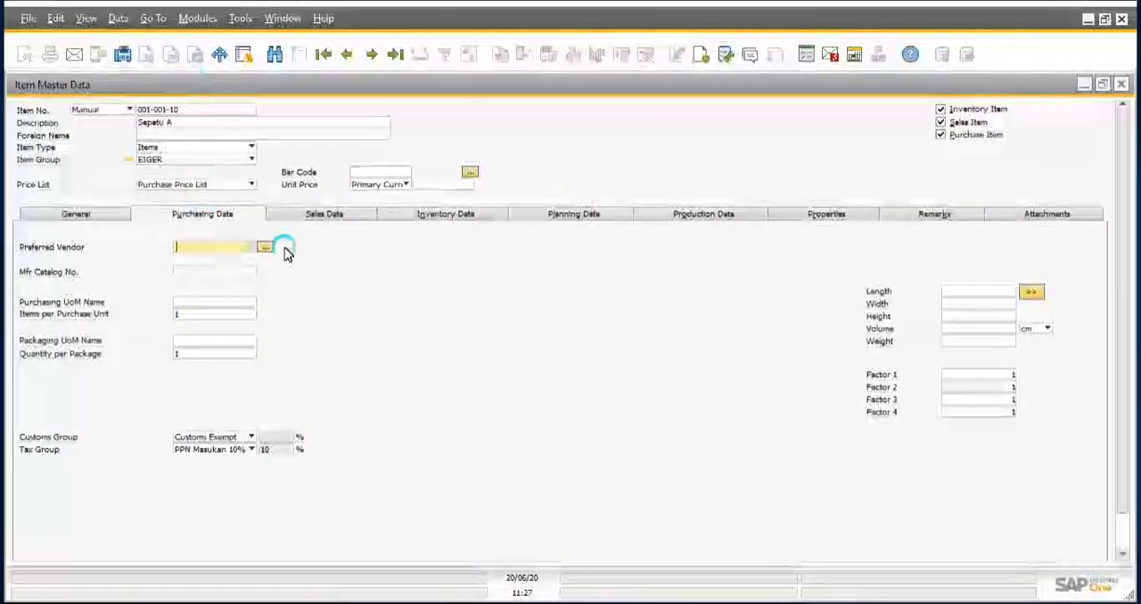
pyautogui.click(251, 248)
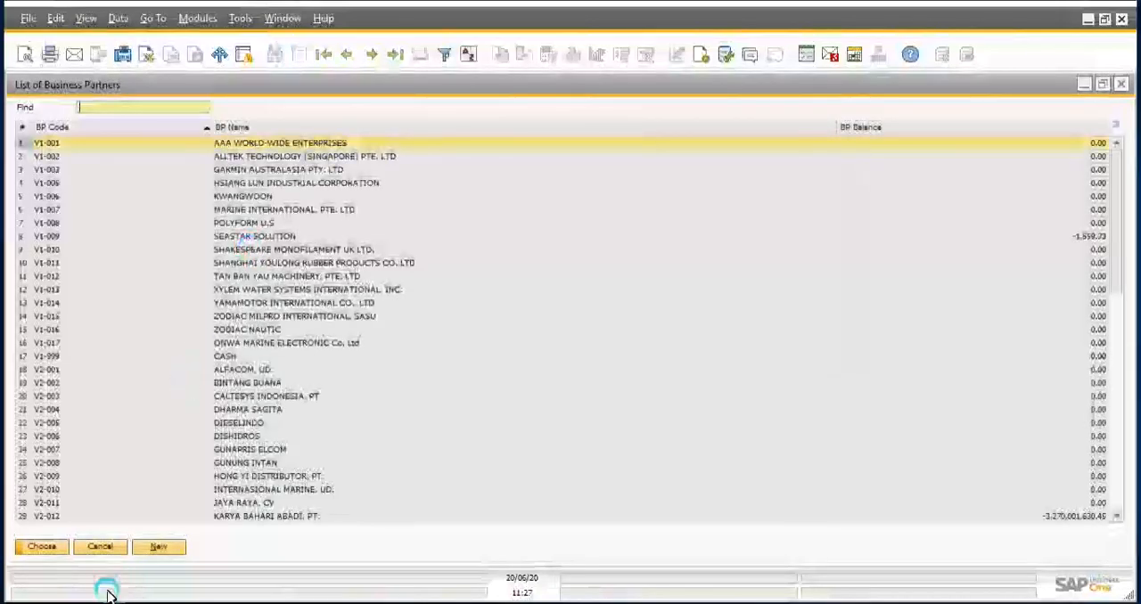
pyautogui.click(256, 129)
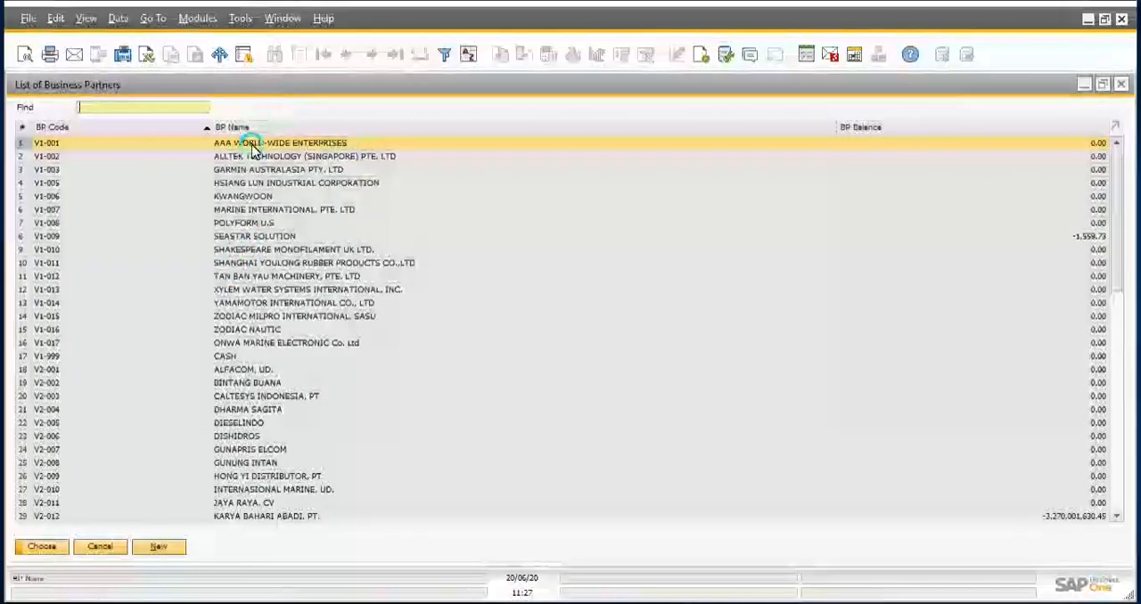
pyautogui.doubleClick(253, 148)
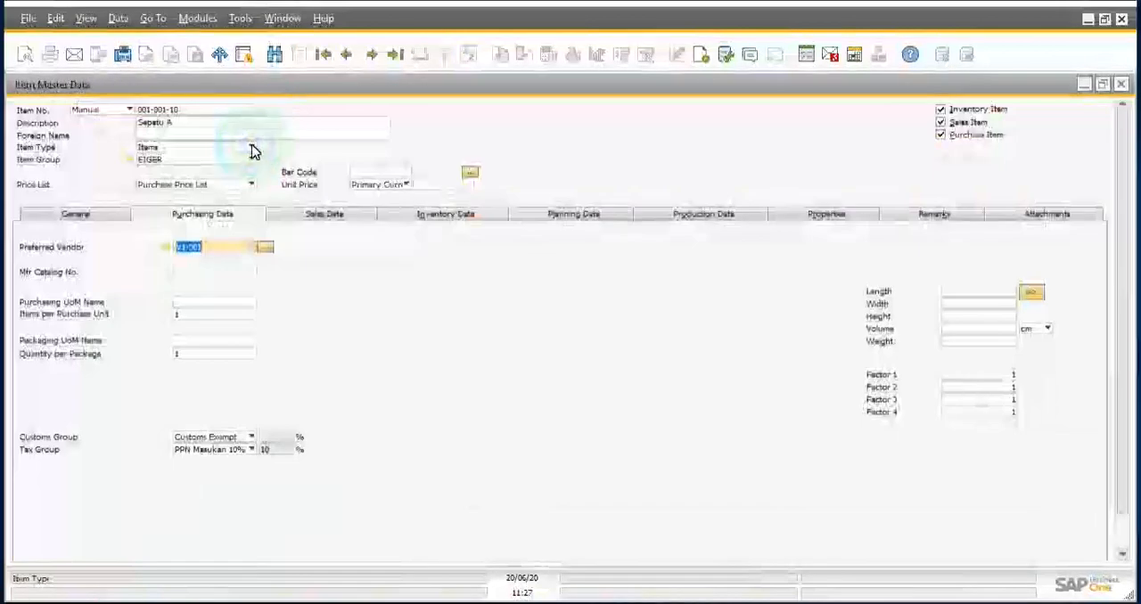
pyautogui.click(264, 249)
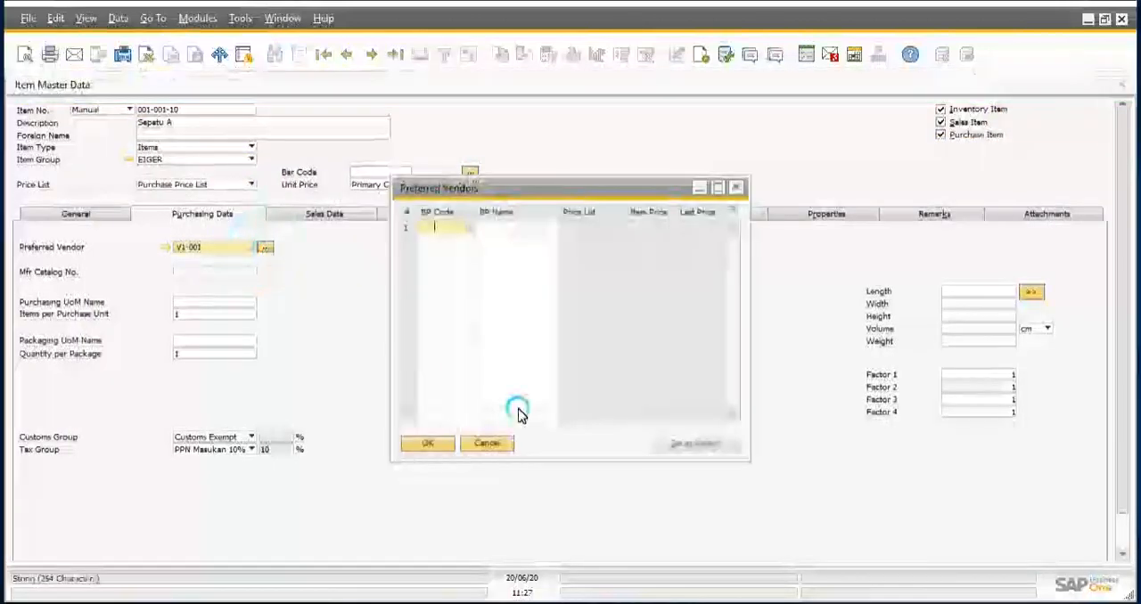
pyautogui.click(487, 444)
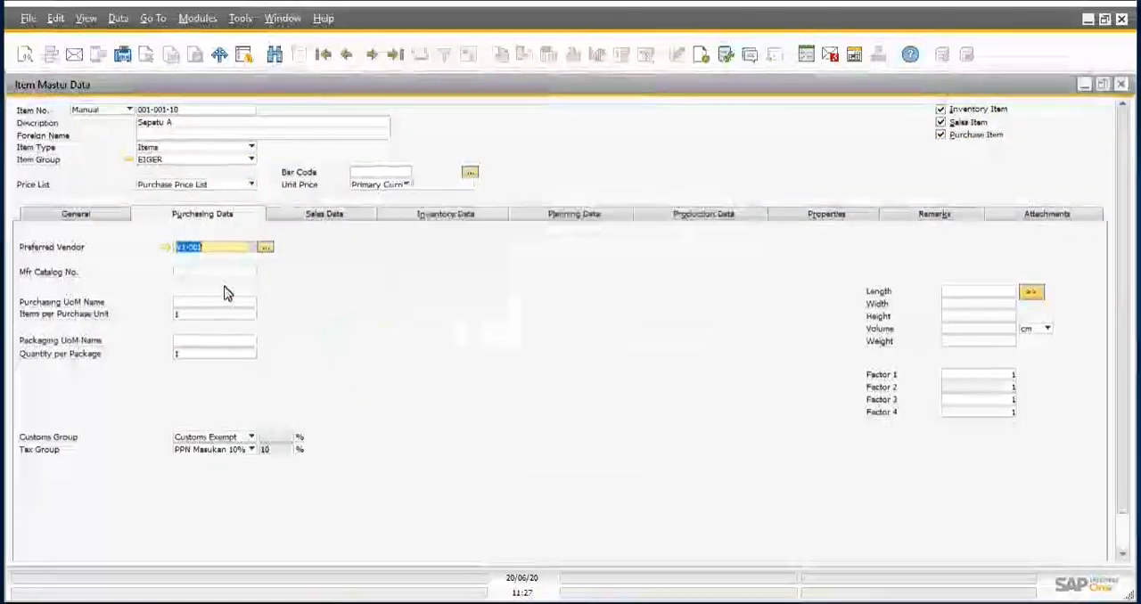
# Step: Set both the purchasing and the sales unit of measure names of the item to PCS
pyautogui.click(214, 305)
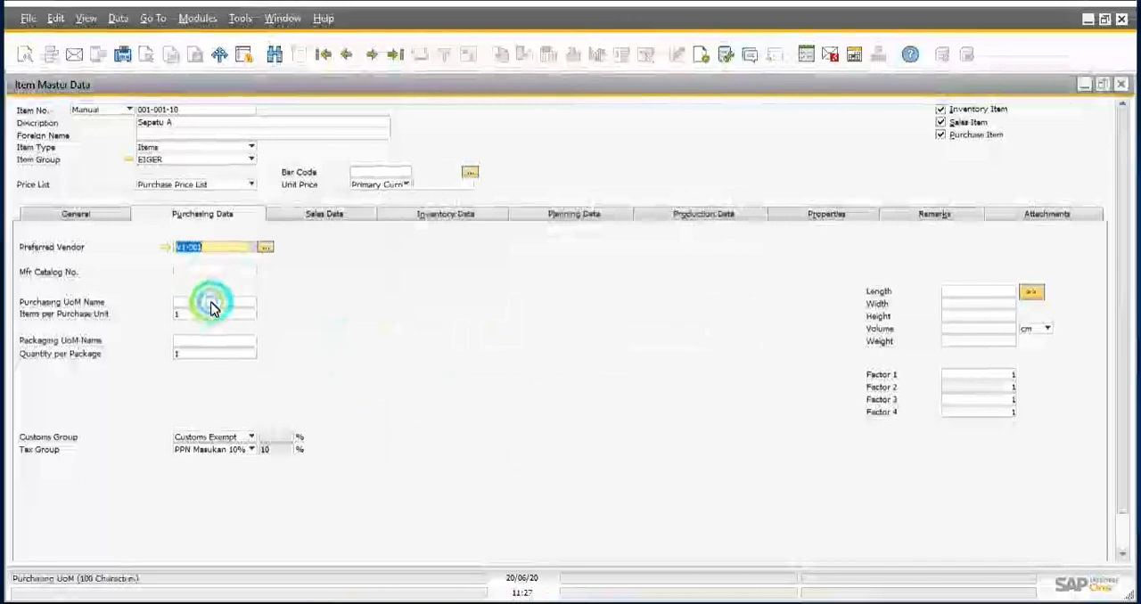
pyautogui.click(268, 298)
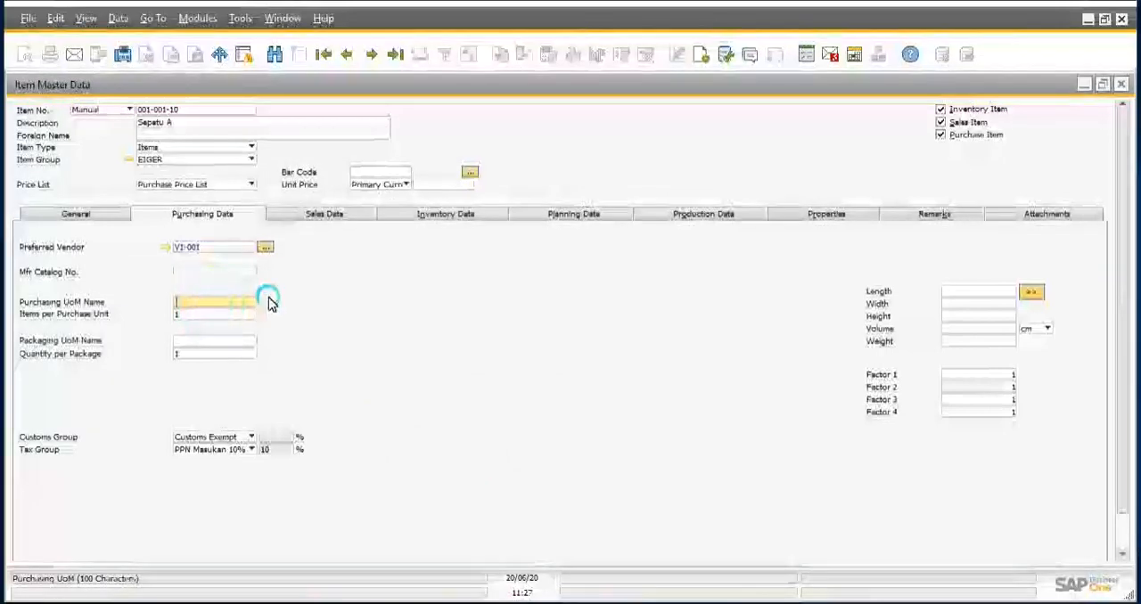
pyautogui.click(318, 217)
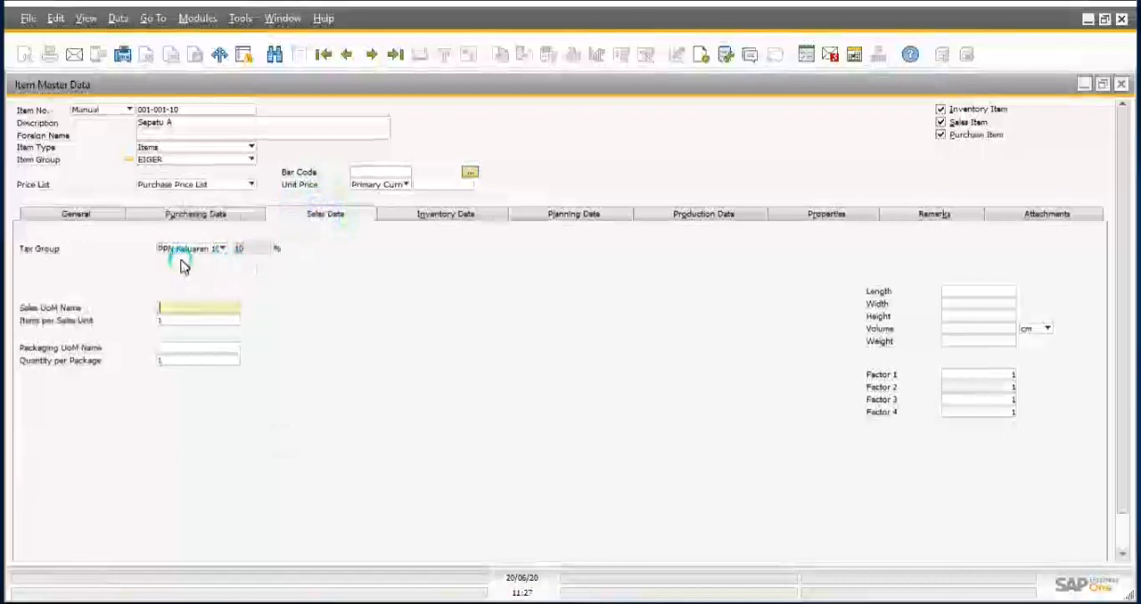
pyautogui.click(183, 313)
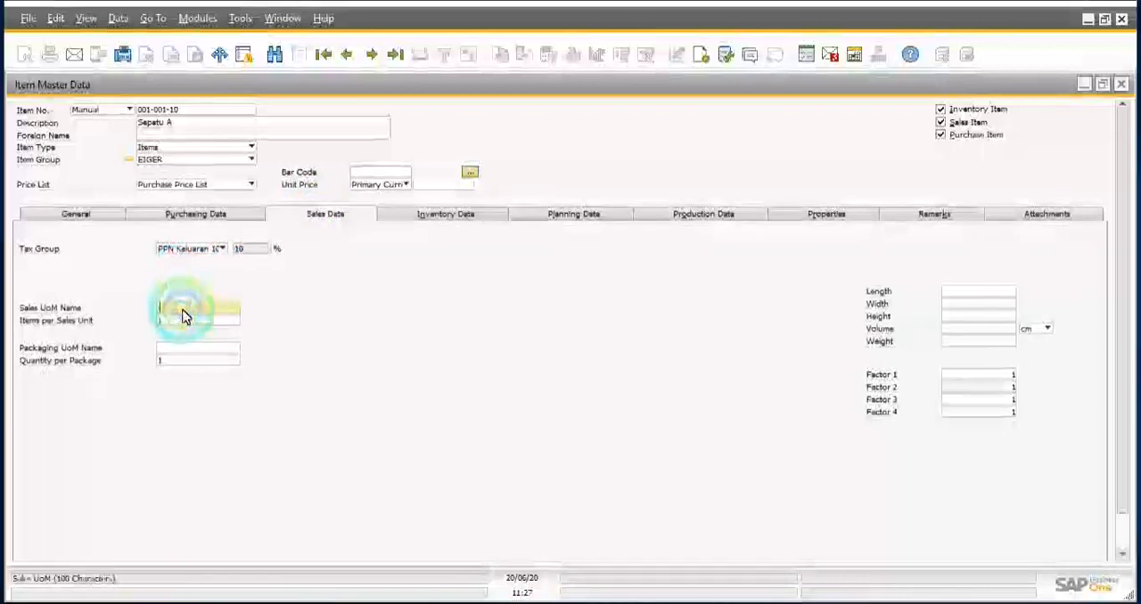
pyautogui.write('Pcs')
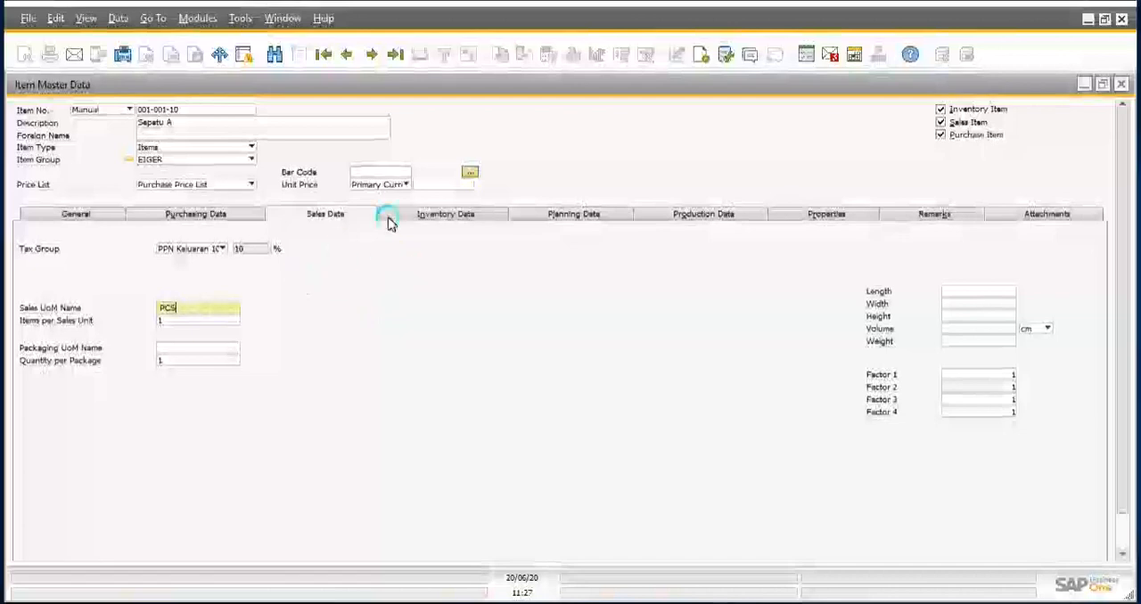
# Step: Set the unit of measure name in the item's inventory data to PCS
pyautogui.click(440, 214)
pyautogui.click(177, 263)
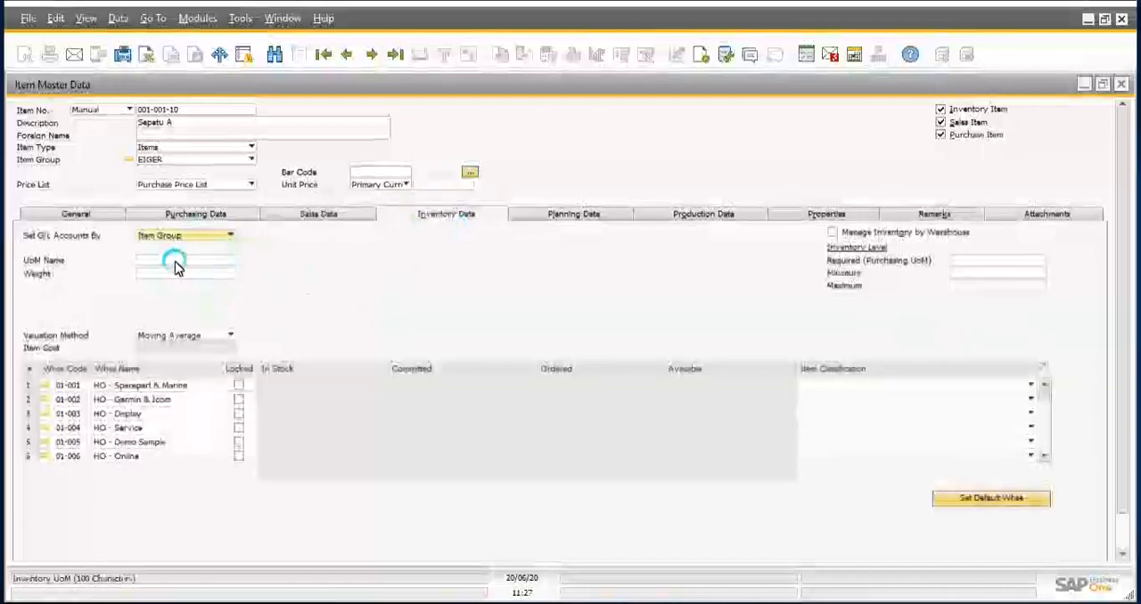
pyautogui.write('PCS')
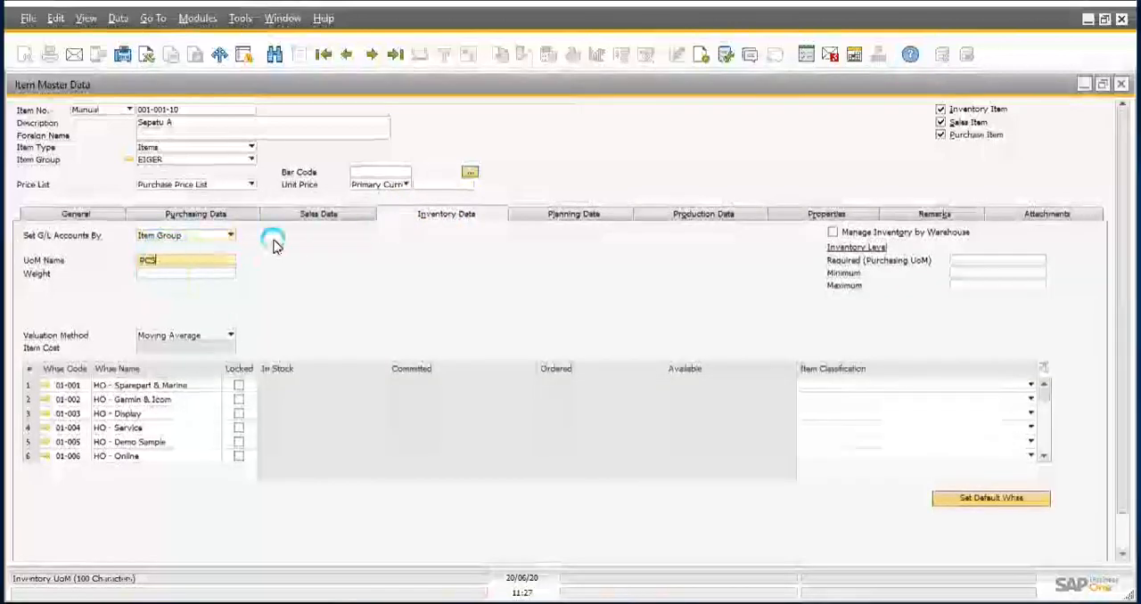
pyautogui.click(179, 277)
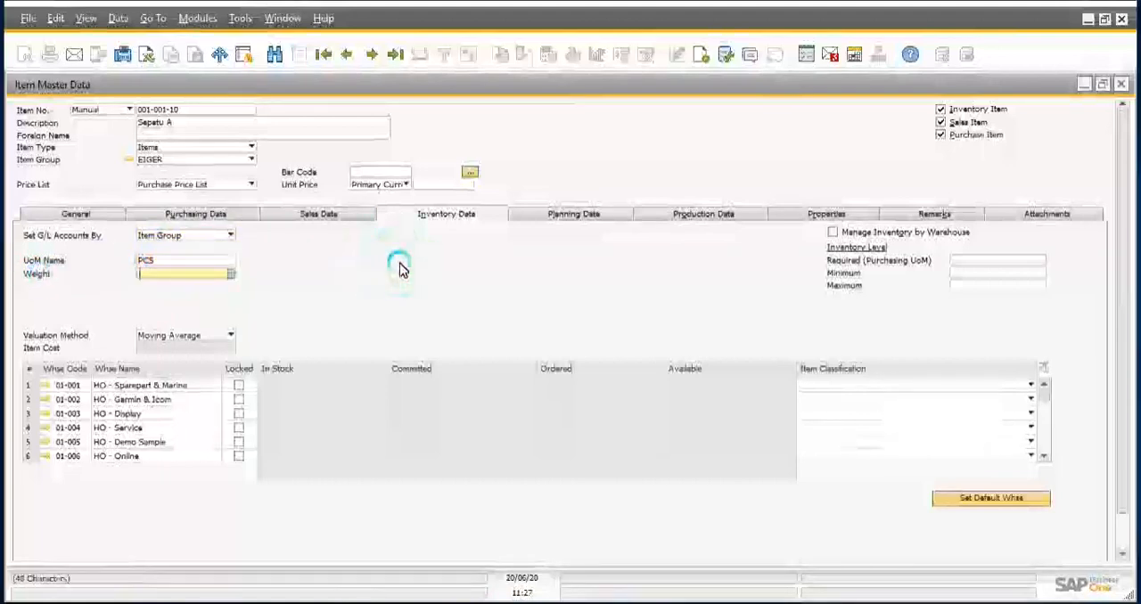
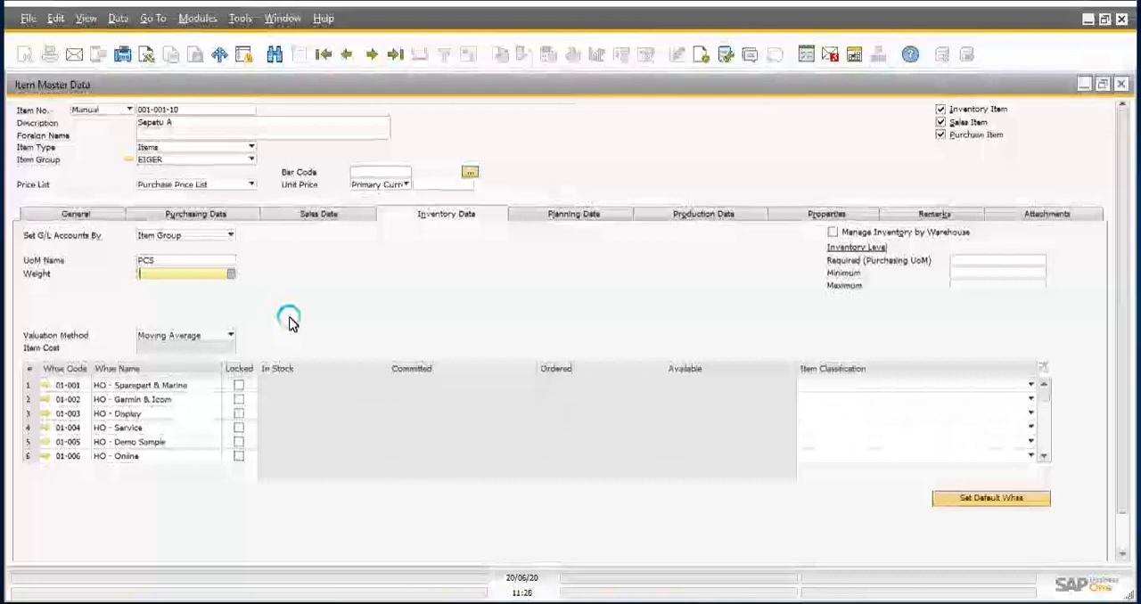
# Step: Choose Moving Average as the item's valuation method and review the list of warehouses in its inventory data
pyautogui.click(210, 337)
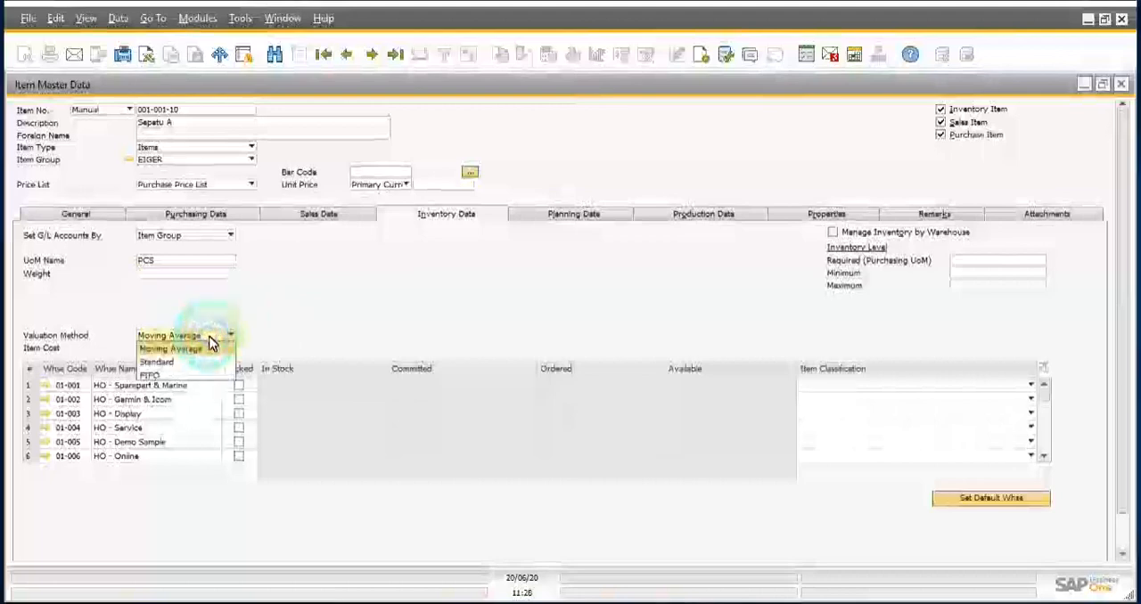
pyautogui.click(210, 346)
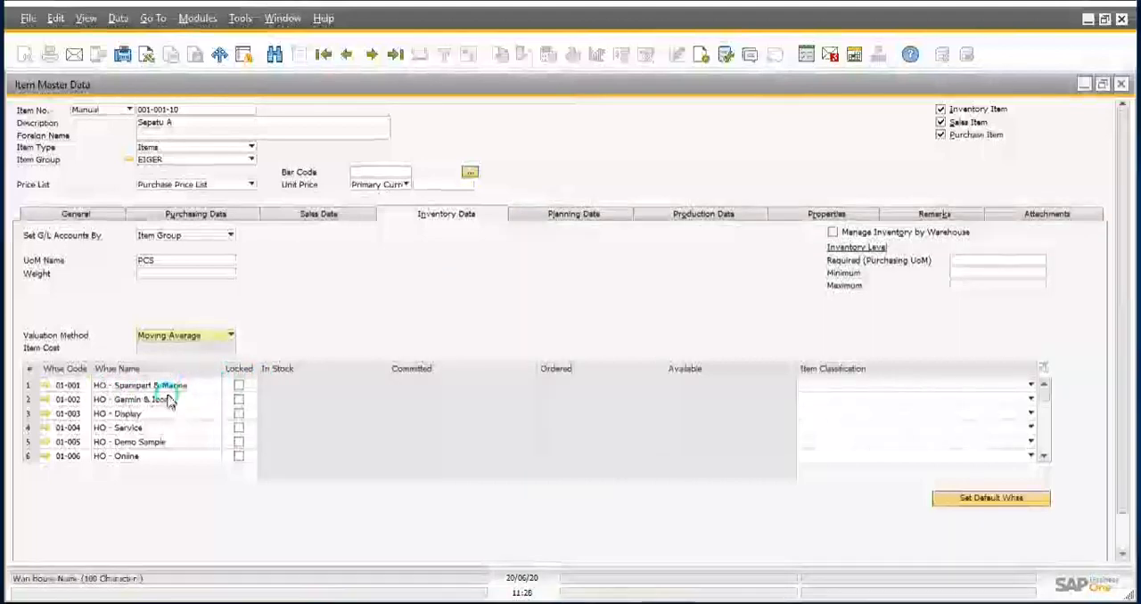
pyautogui.click(240, 389)
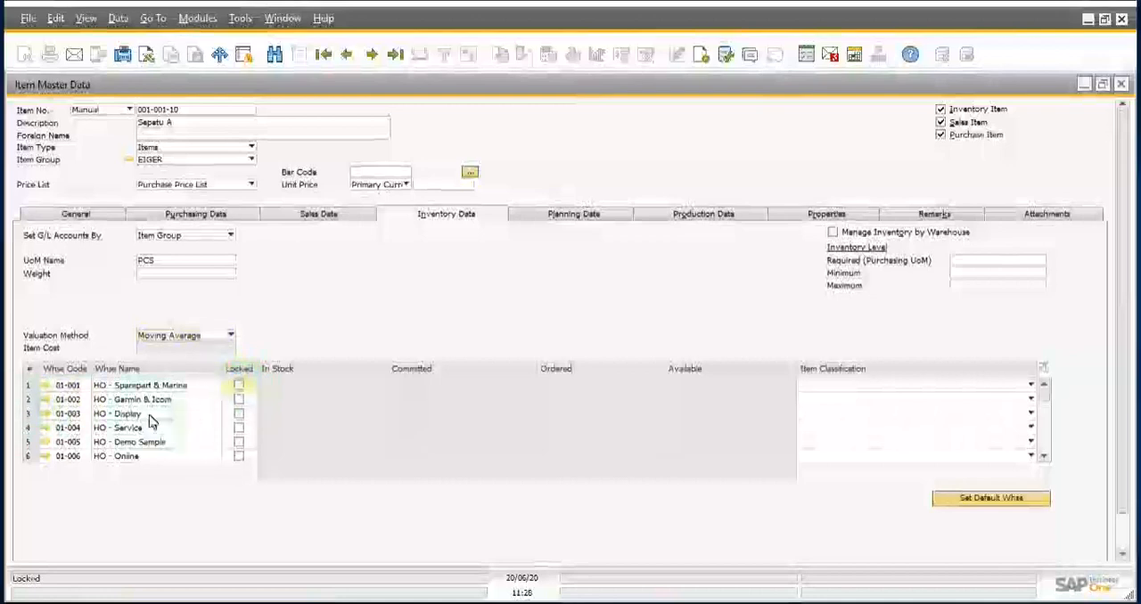
pyautogui.scroll(-4, 254, 421)
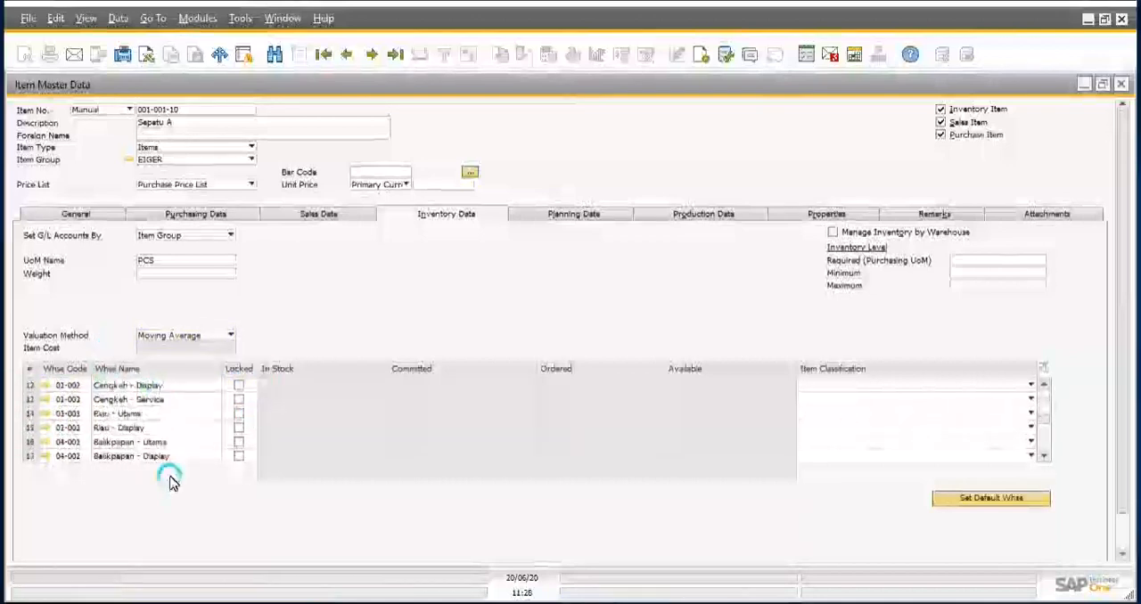
pyautogui.scroll(4, 175, 455)
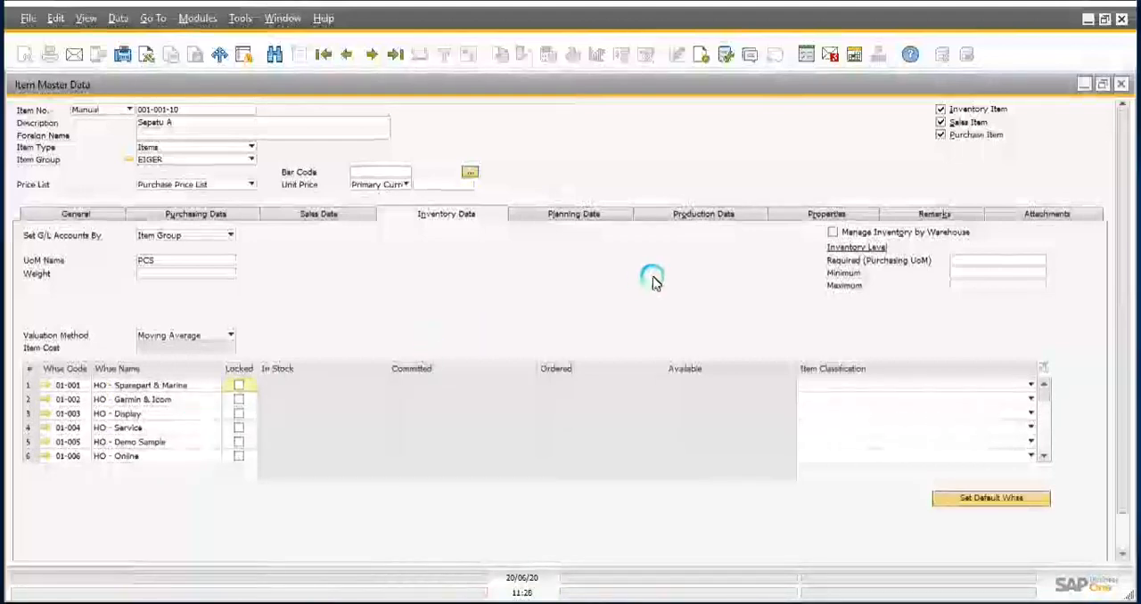
# Step: Examine the item's attachments section and the sources offered for browsing to a file, without attaching anything
pyautogui.click(815, 214)
pyautogui.click(1031, 219)
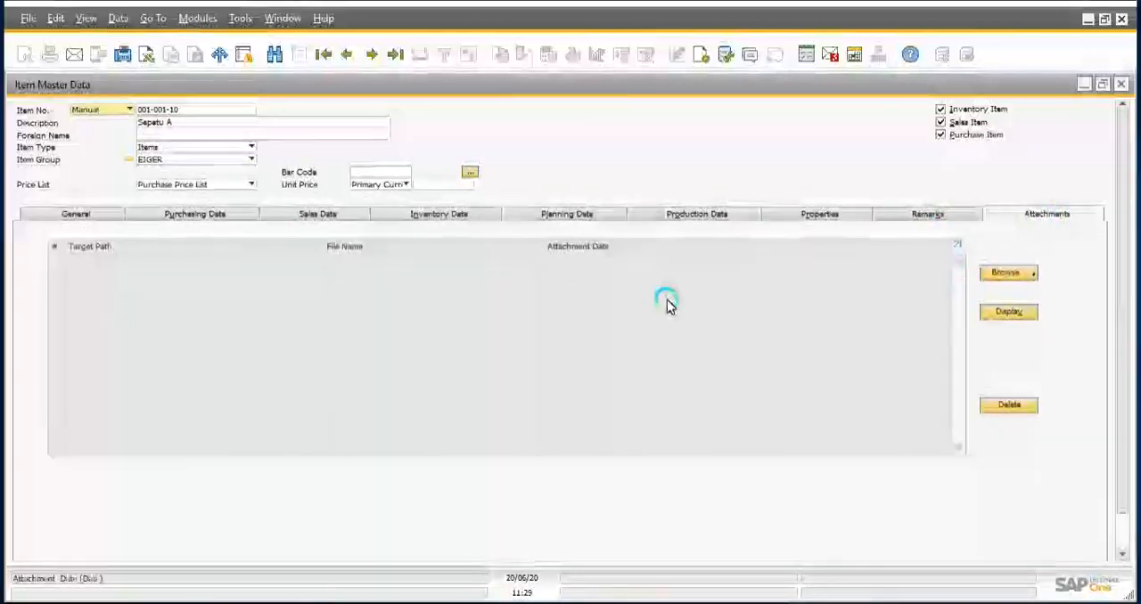
pyautogui.click(1021, 283)
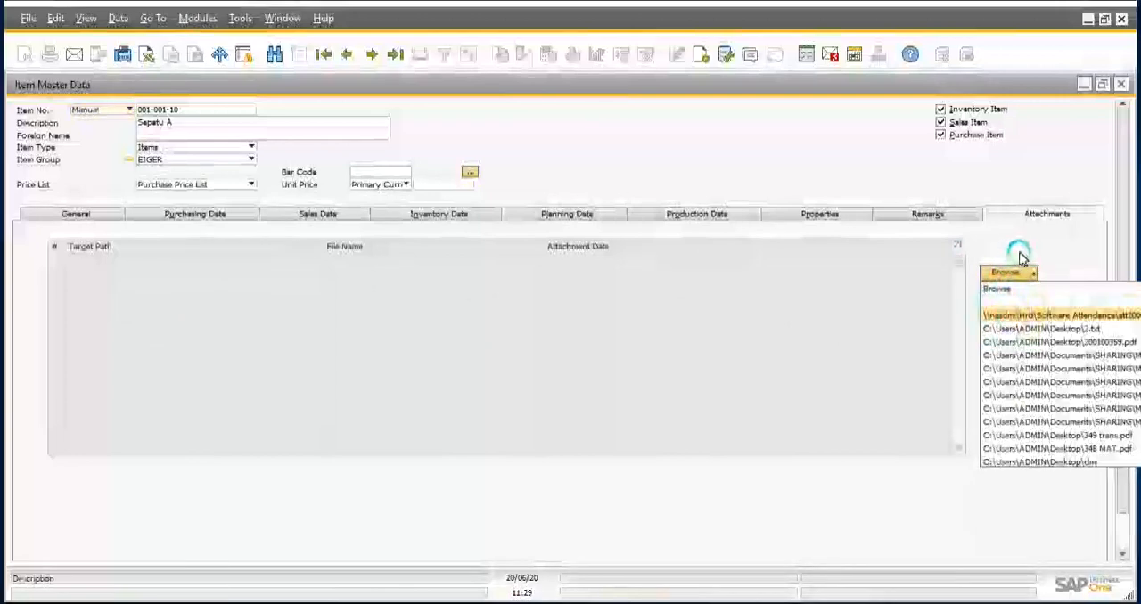
pyautogui.click(1072, 270)
pyautogui.click(1009, 312)
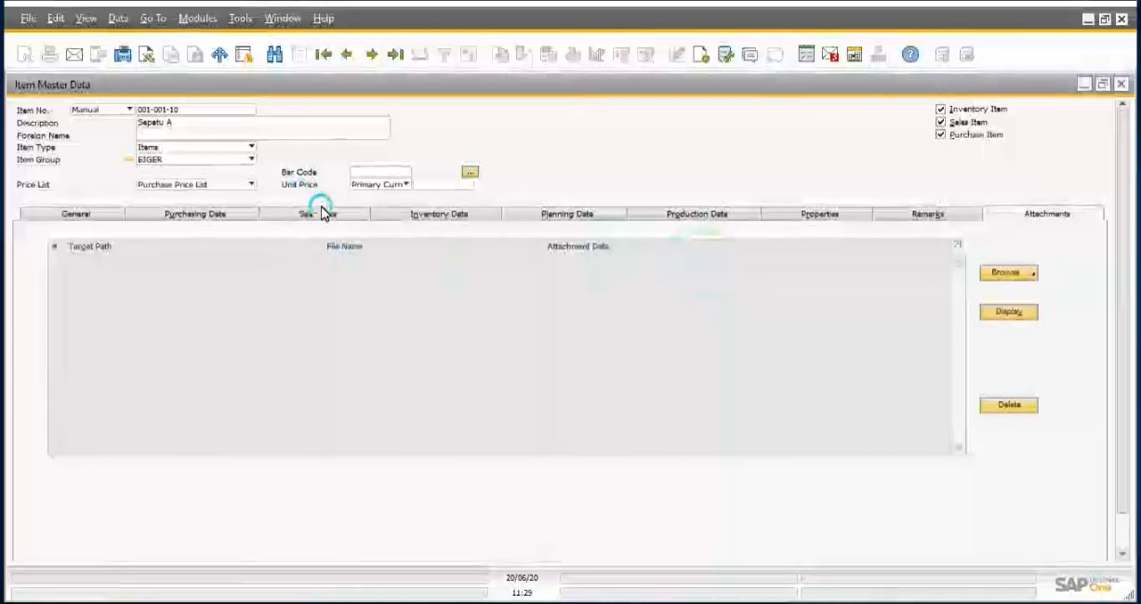
pyautogui.click(1027, 276)
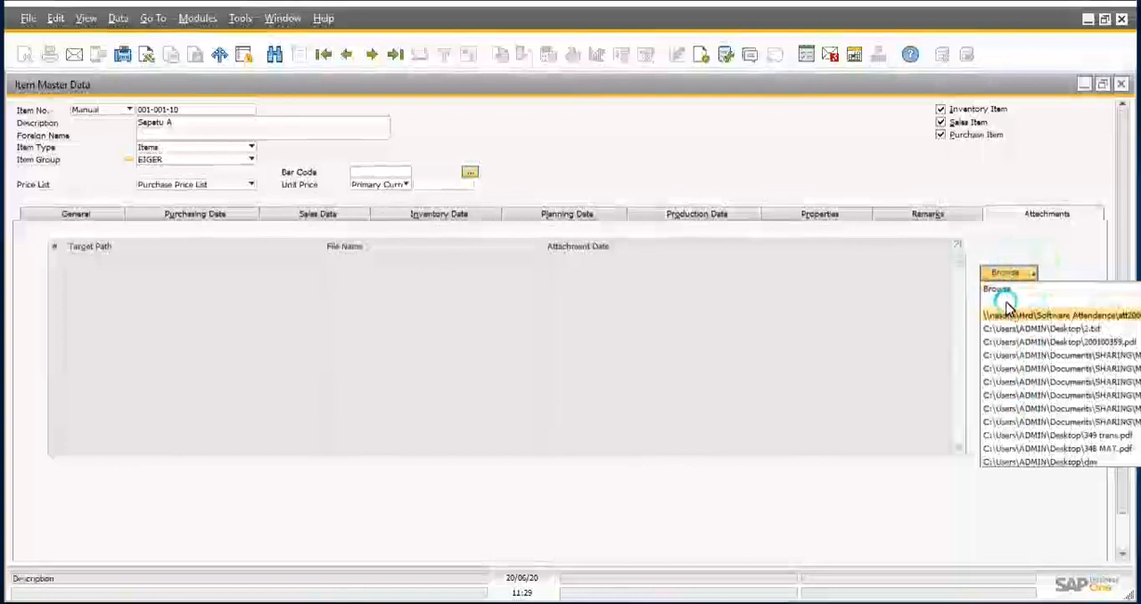
pyautogui.click(1046, 246)
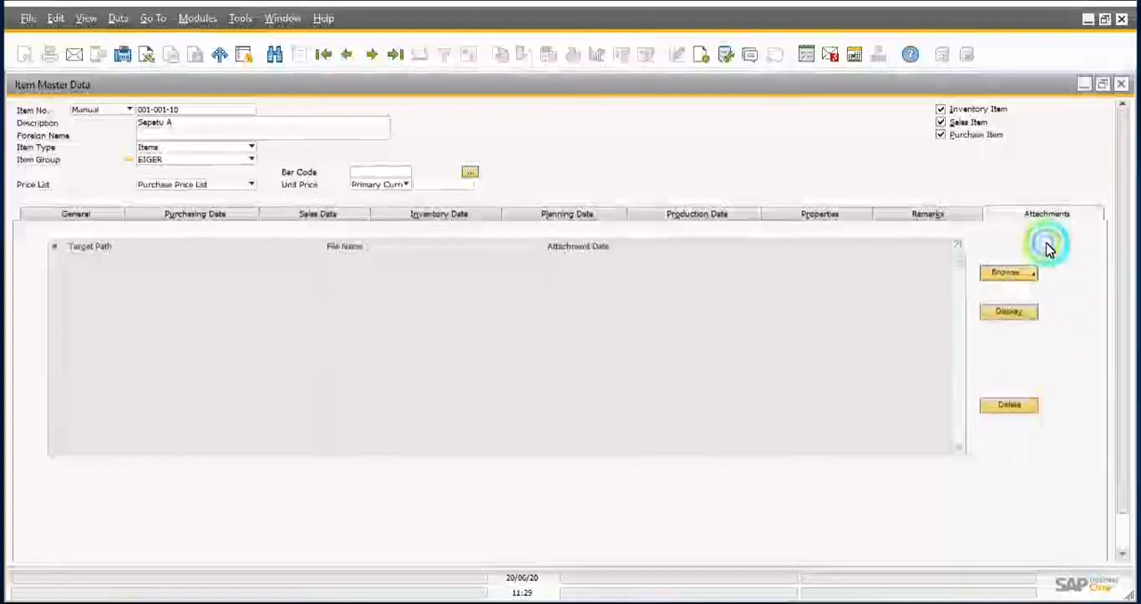
# Step: Recheck the item's inventory and general data and add the new item to the item master data
pyautogui.click(320, 214)
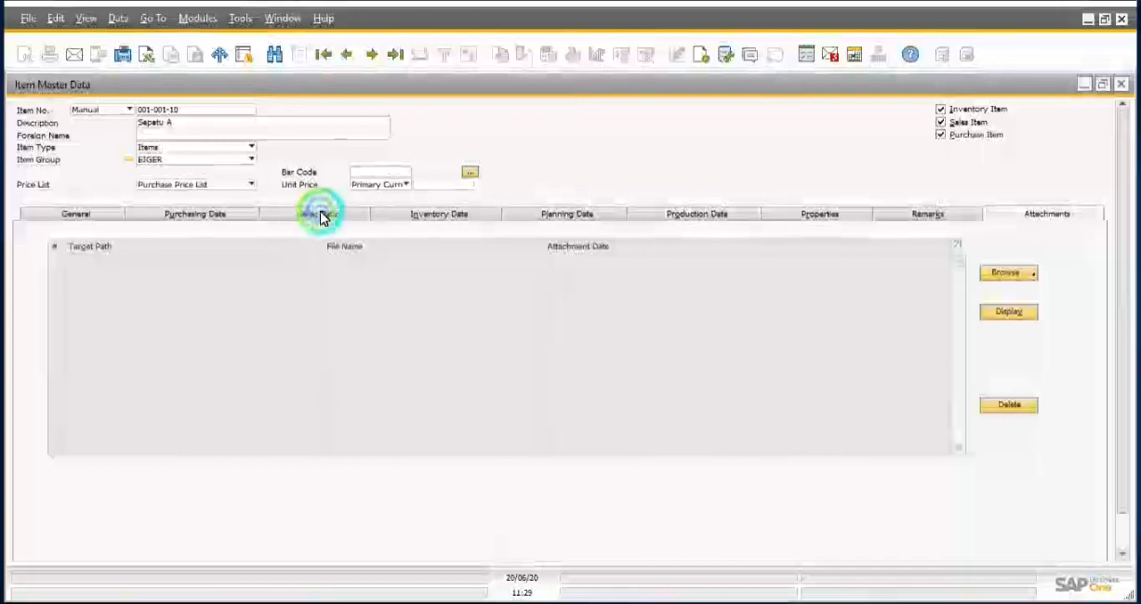
pyautogui.click(453, 214)
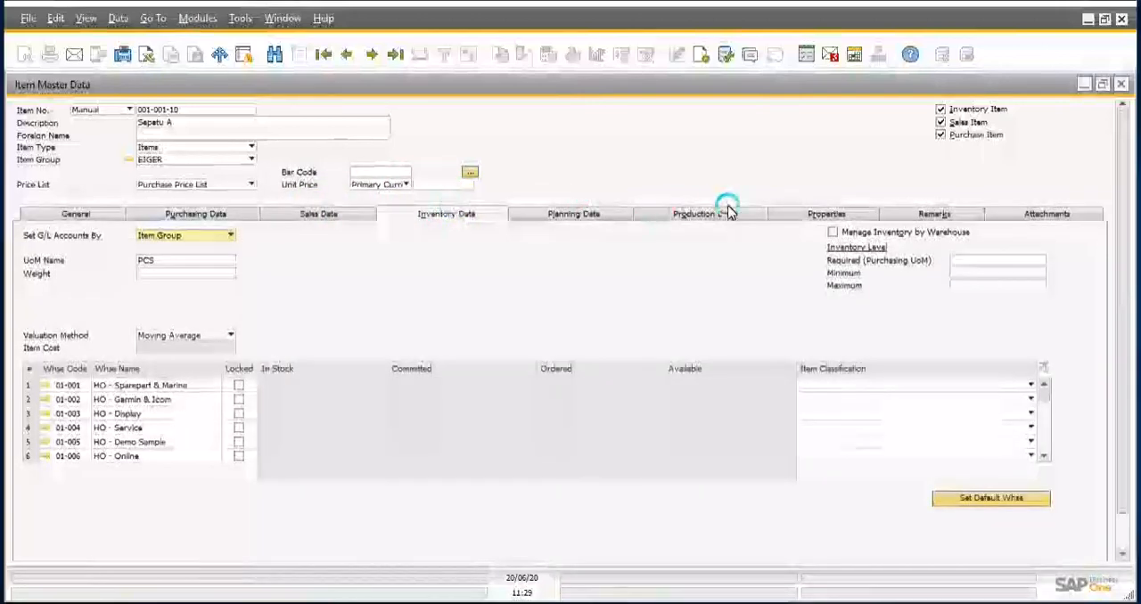
pyautogui.click(53, 222)
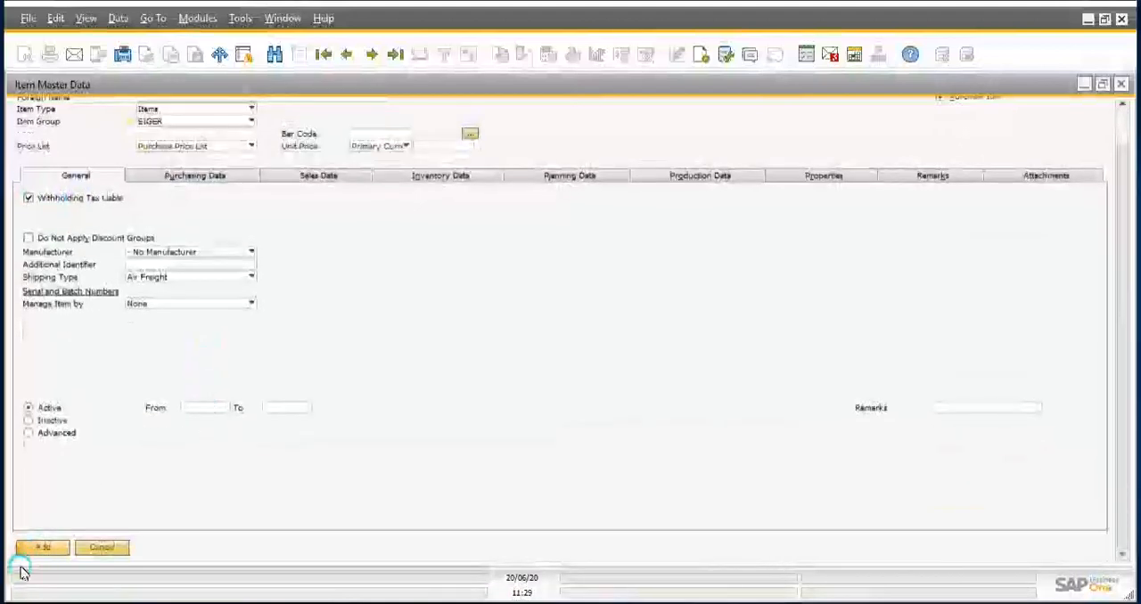
pyautogui.click(42, 547)
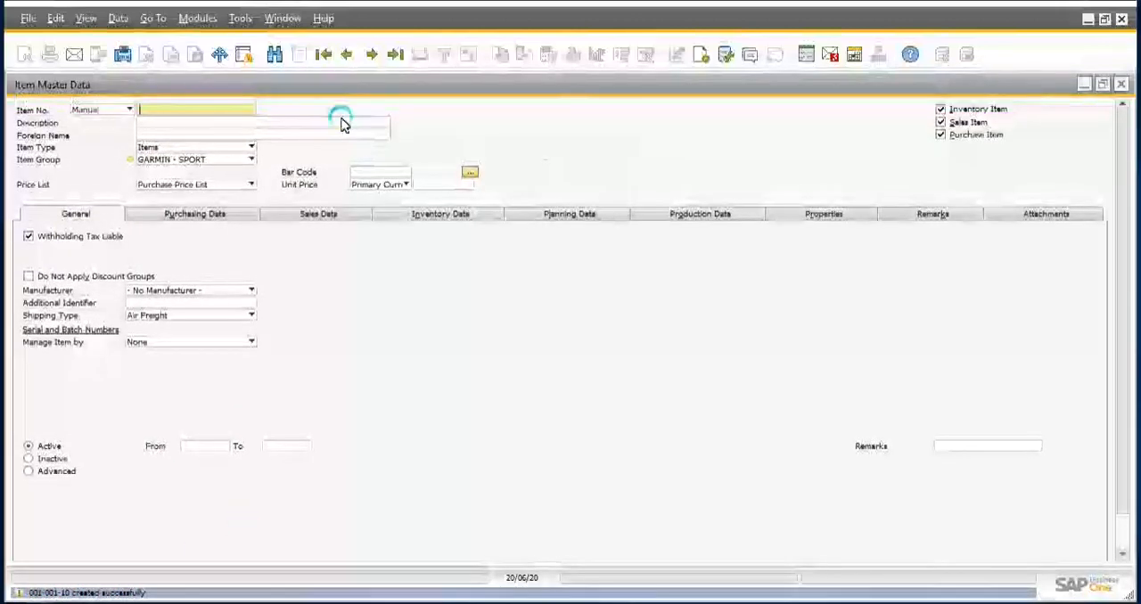
# Step: Switch the item master data to find mode and search the list of items for item number 001-001-10
pyautogui.click(275, 55)
pyautogui.click(165, 112)
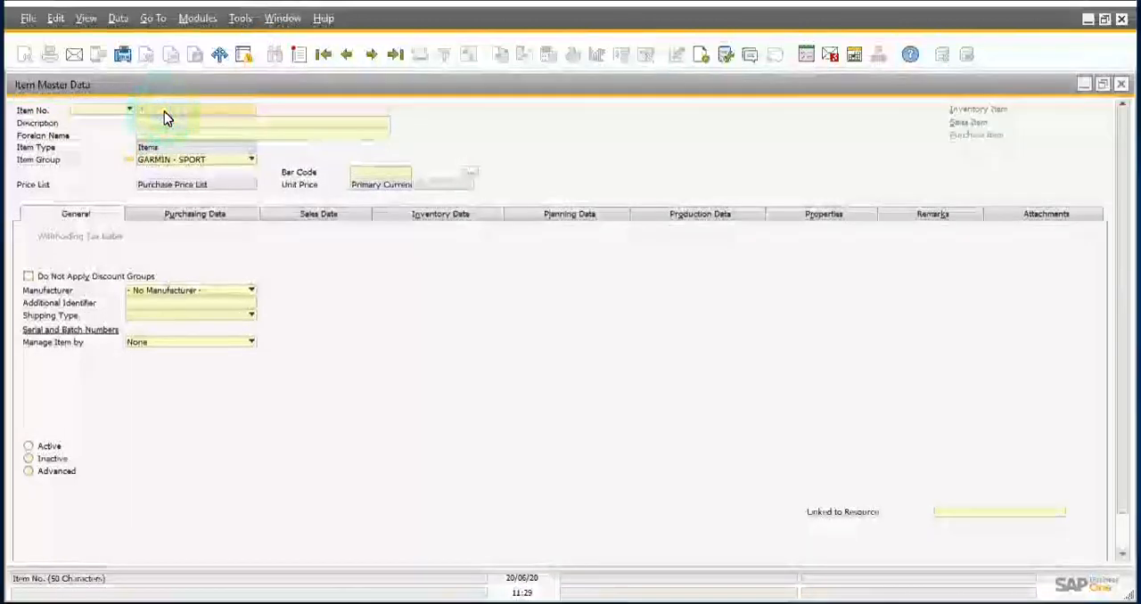
pyautogui.press('Tab')
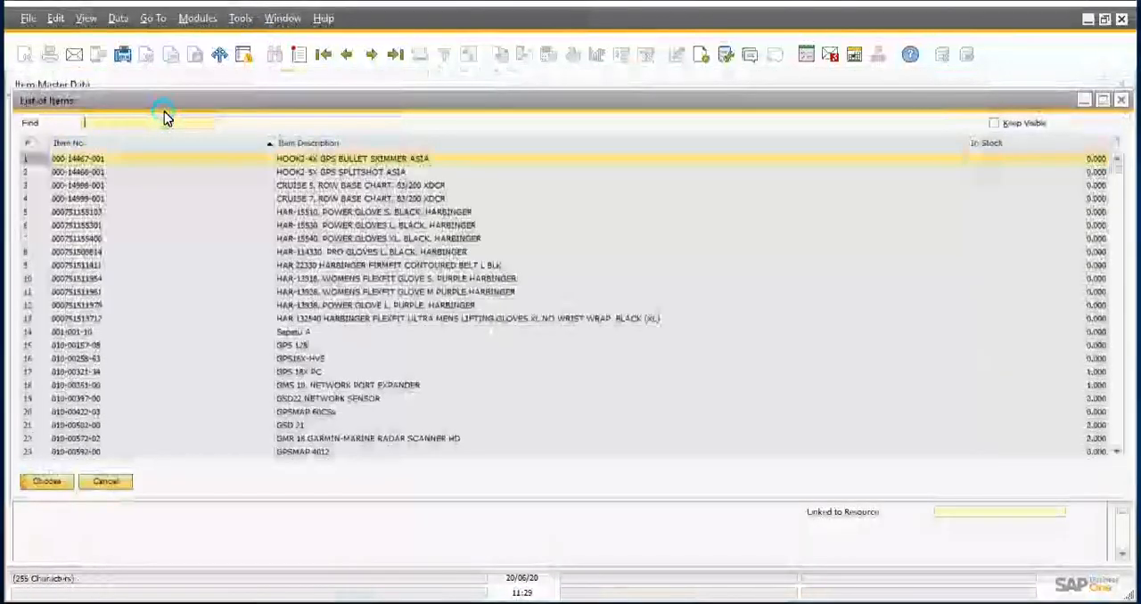
pyautogui.write('001')
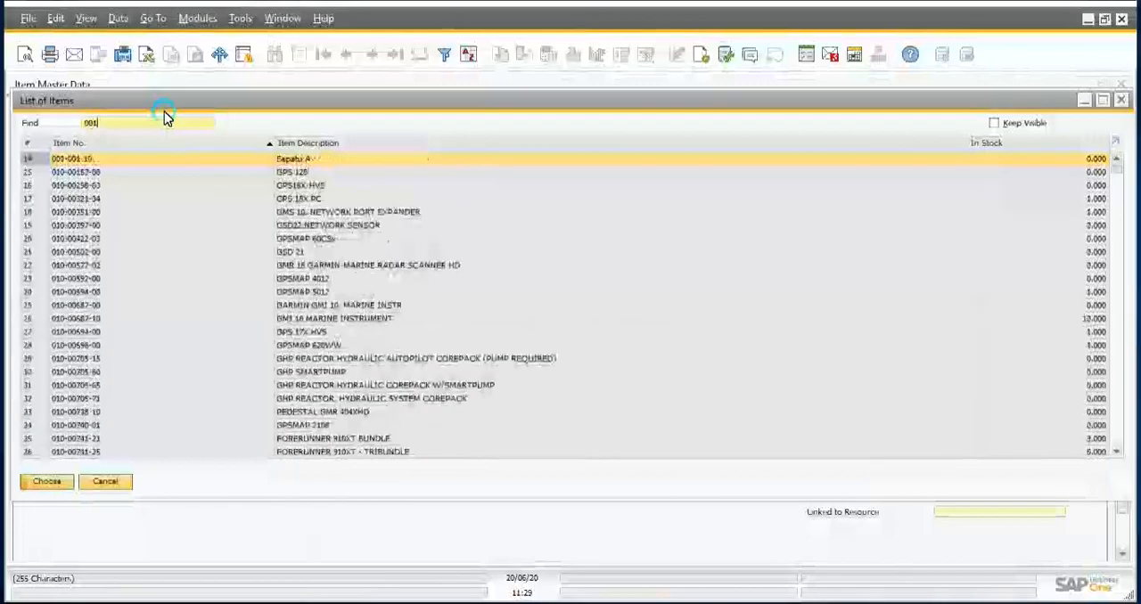
pyautogui.write('-001-10')
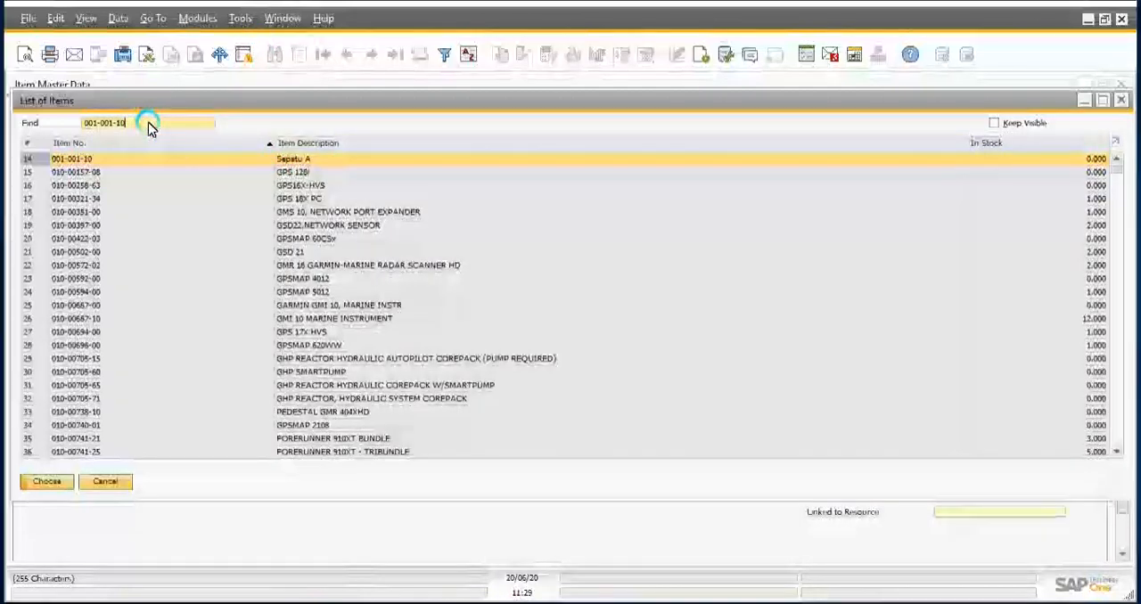
# Step: Clear the search text and look up item number 001-001-10 in the list of items again
pyautogui.press('BackSpace')
pyautogui.press('BackSpace')
pyautogui.press('BackSpace')
pyautogui.press('BackSpace')
pyautogui.press('BackSpace')
pyautogui.press('BackSpace')
pyautogui.press('BackSpace')
pyautogui.press('BackSpace')
pyautogui.press('BackSpace')
pyautogui.press('BackSpace')
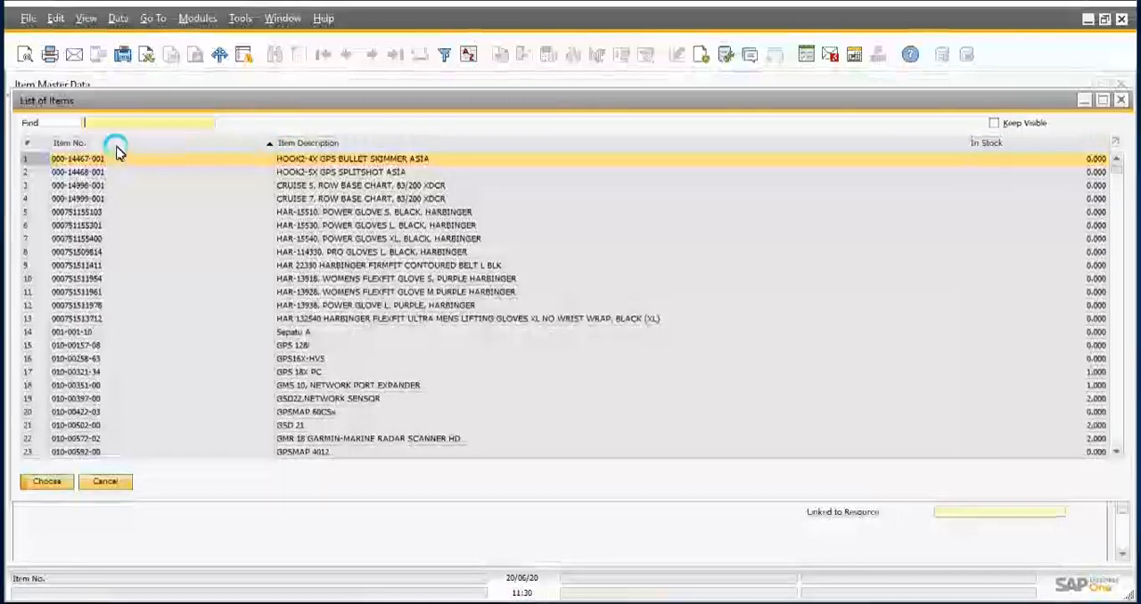
pyautogui.write('93')
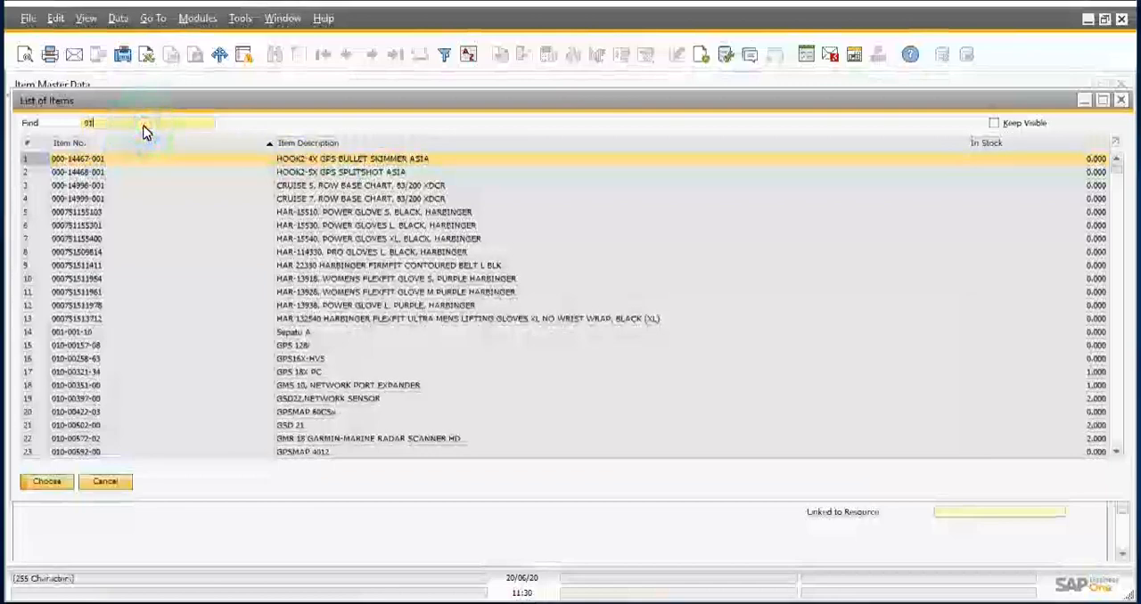
pyautogui.write('1')
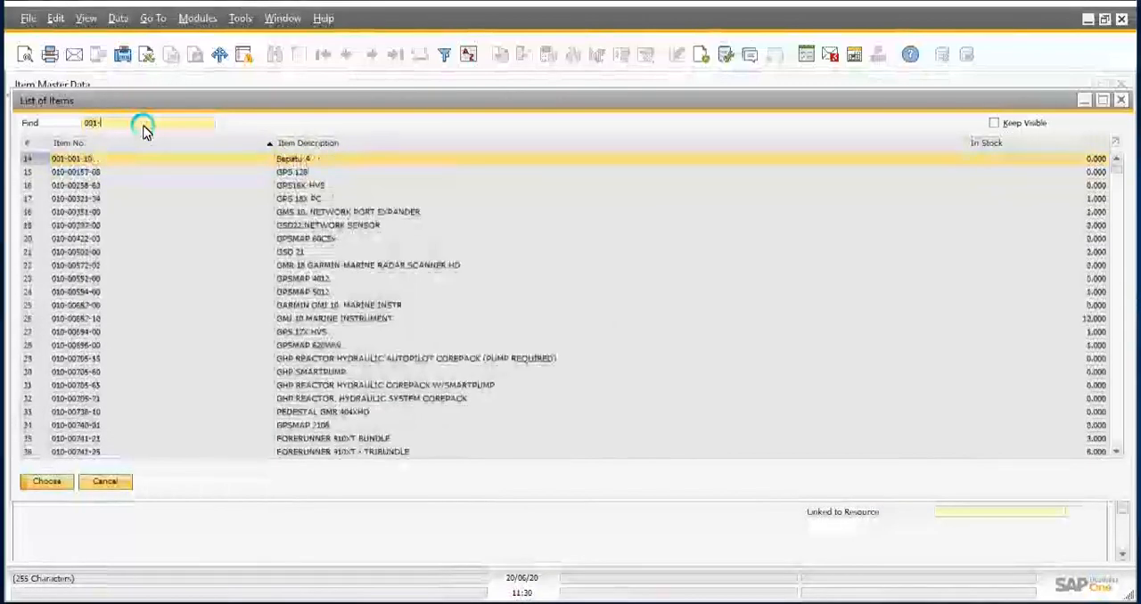
pyautogui.write('-01')
pyautogui.press('BackSpace')
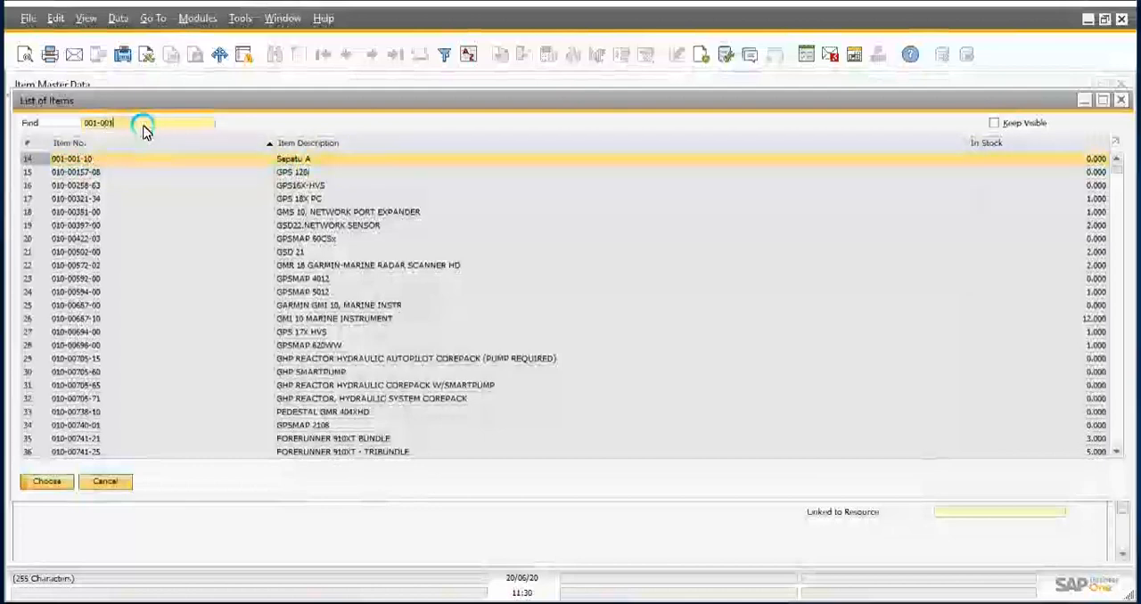
pyautogui.write('01-10')
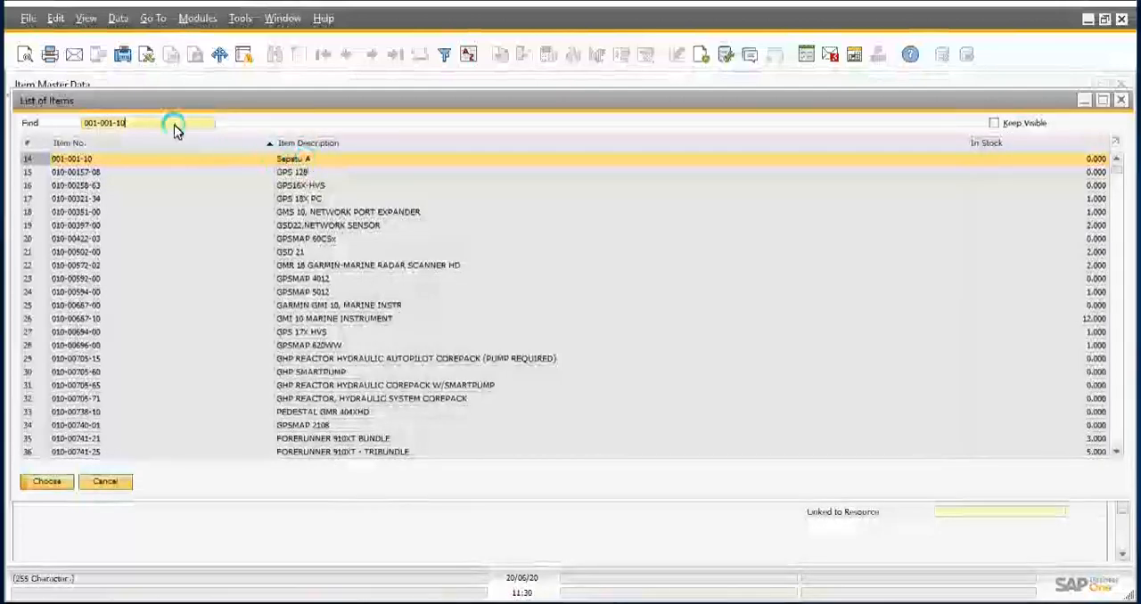
# Step: Sort the list of items by description, search for Sepatu and open the record of item Sepatu A
pyautogui.click(144, 128)
pyautogui.press('BackSpace')
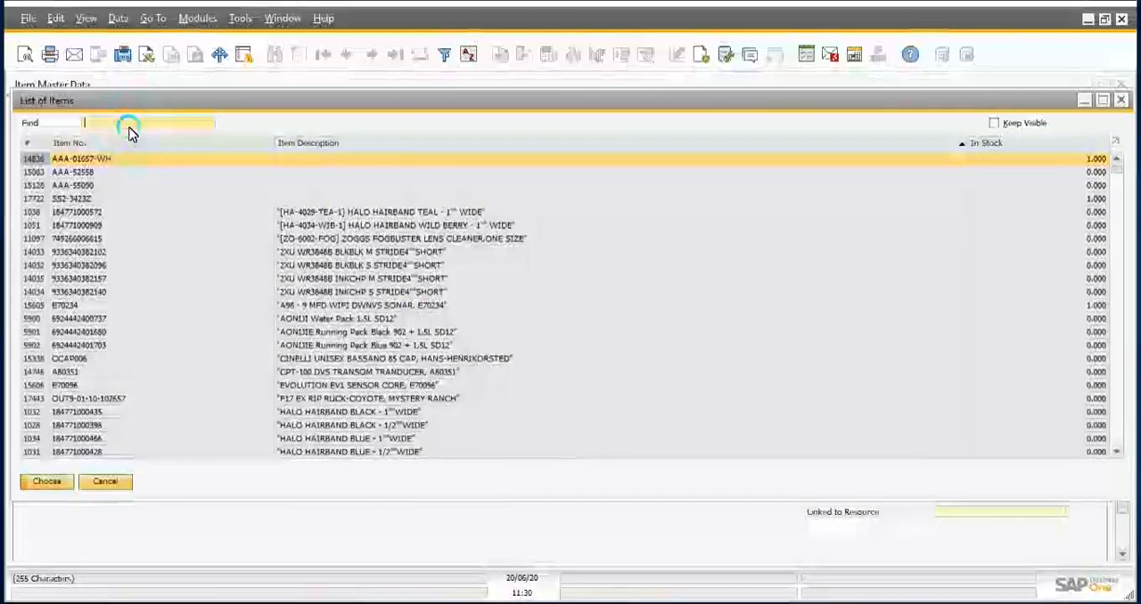
pyautogui.write('Sepa')
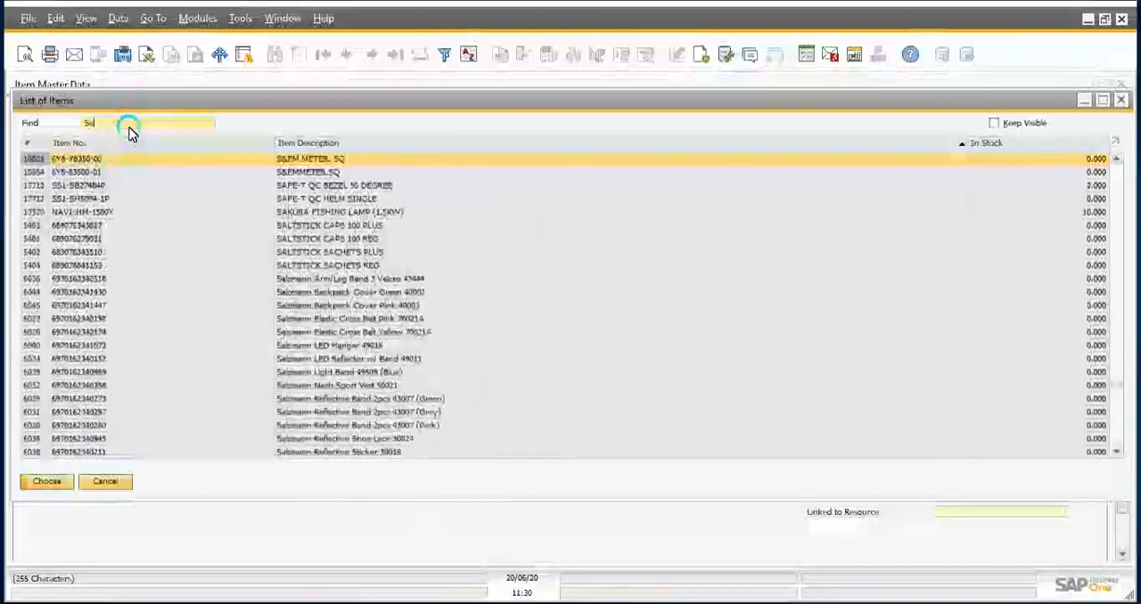
pyautogui.write('tu A')
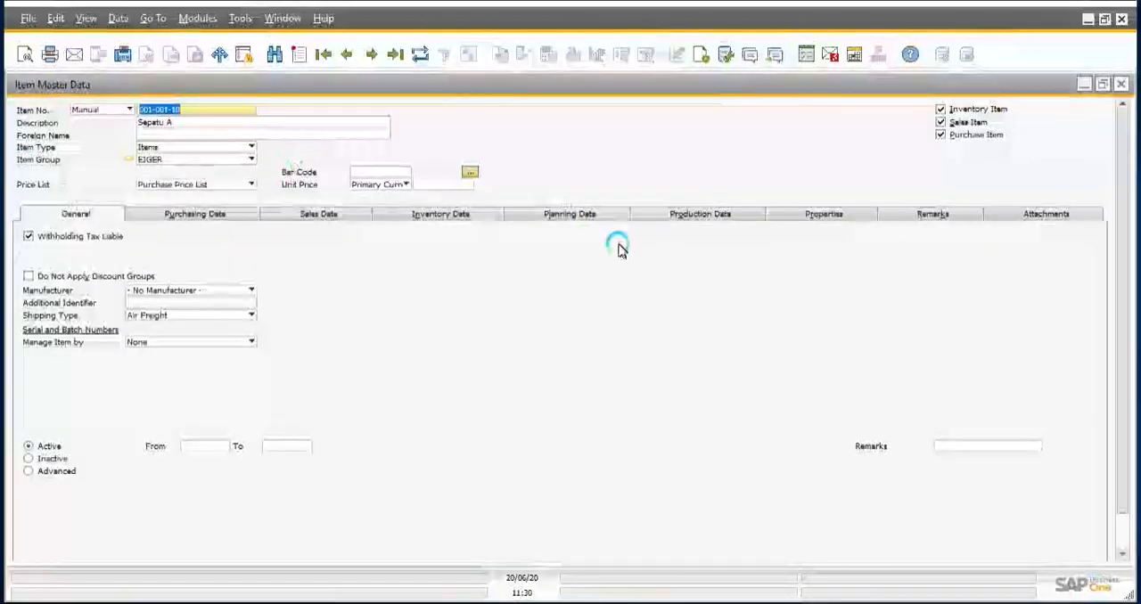
# Step: Examine the actions and reports available for the Sepatu A item record, such as Duplicate and Inventory Status
pyautogui.rightClick(614, 187)
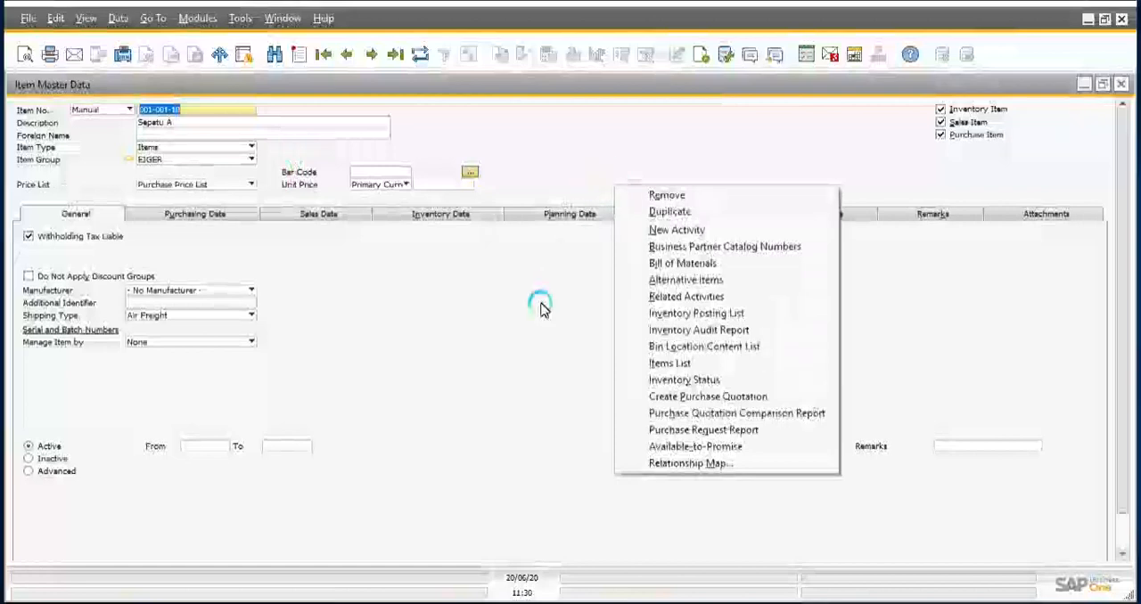
pyautogui.click(515, 301)
pyautogui.click(607, 200)
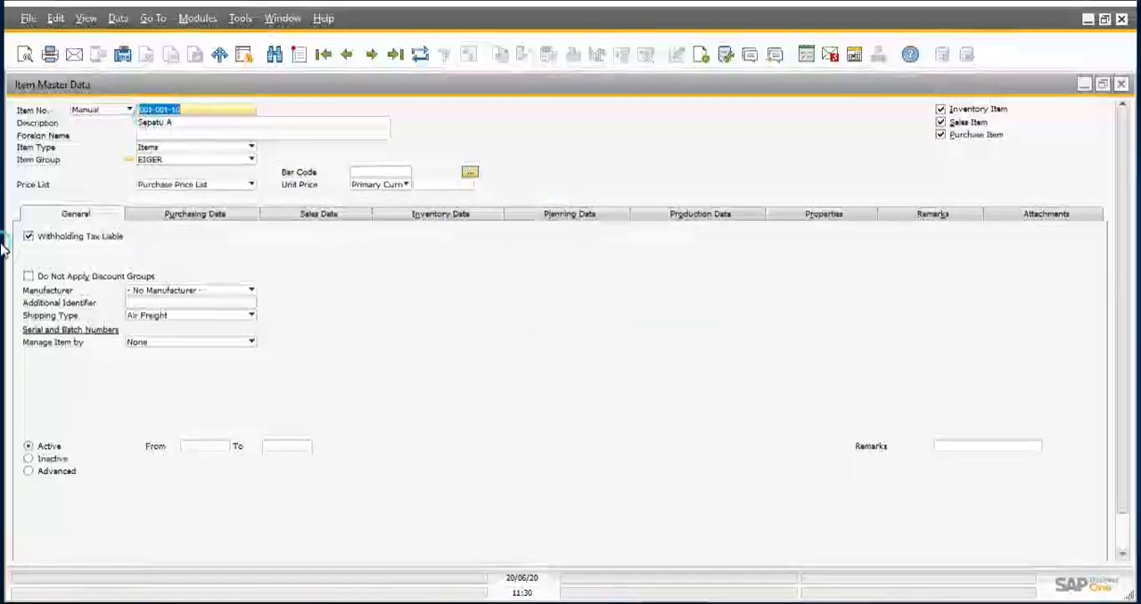
pyautogui.rightClick(526, 259)
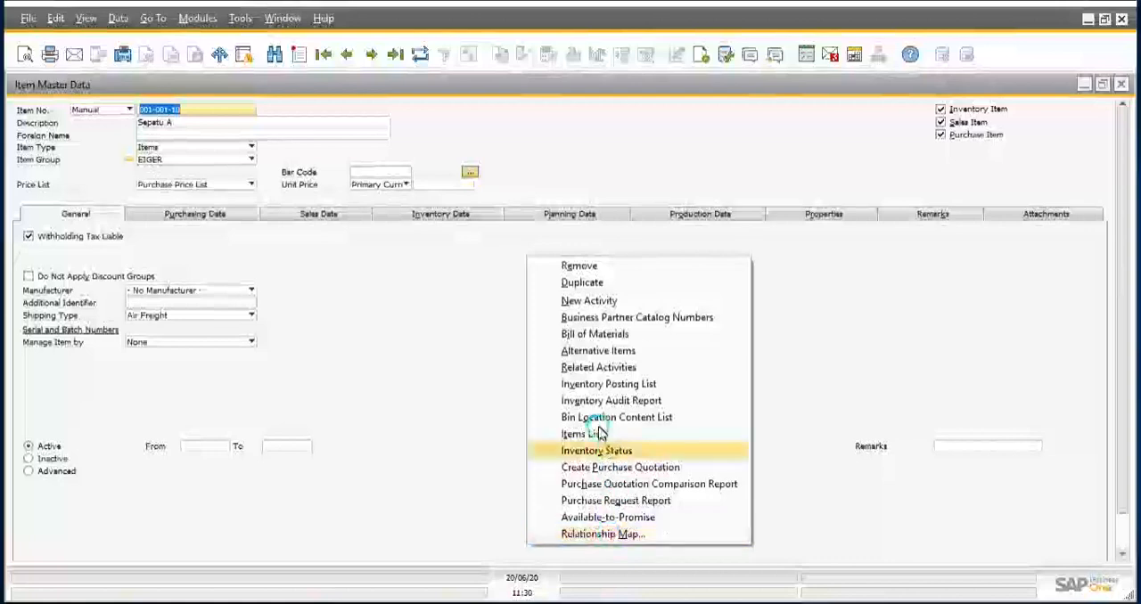
pyautogui.click(423, 282)
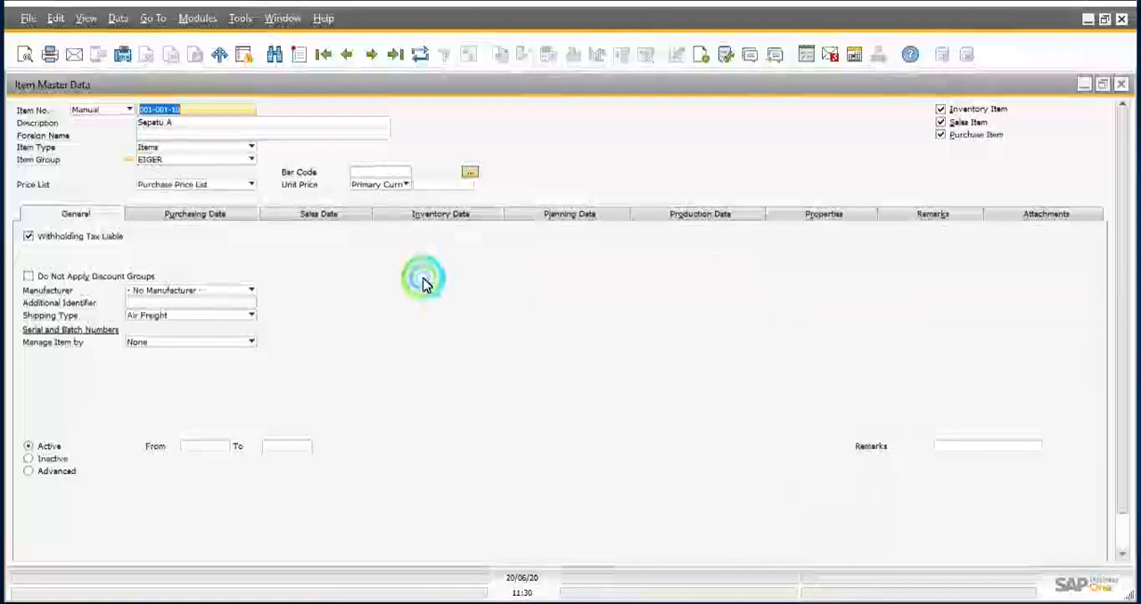
pyautogui.click(842, 218)
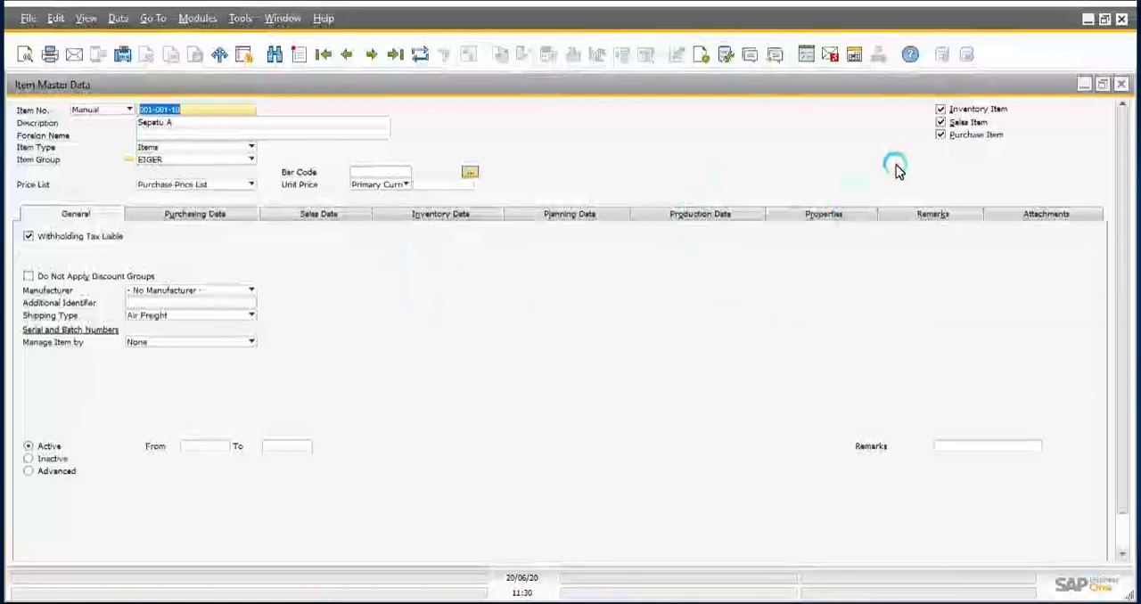
# Step: Clear the Inventory Item option of Sepatu A, keeping Sales Item and Purchase Item enabled
pyautogui.click(940, 109)
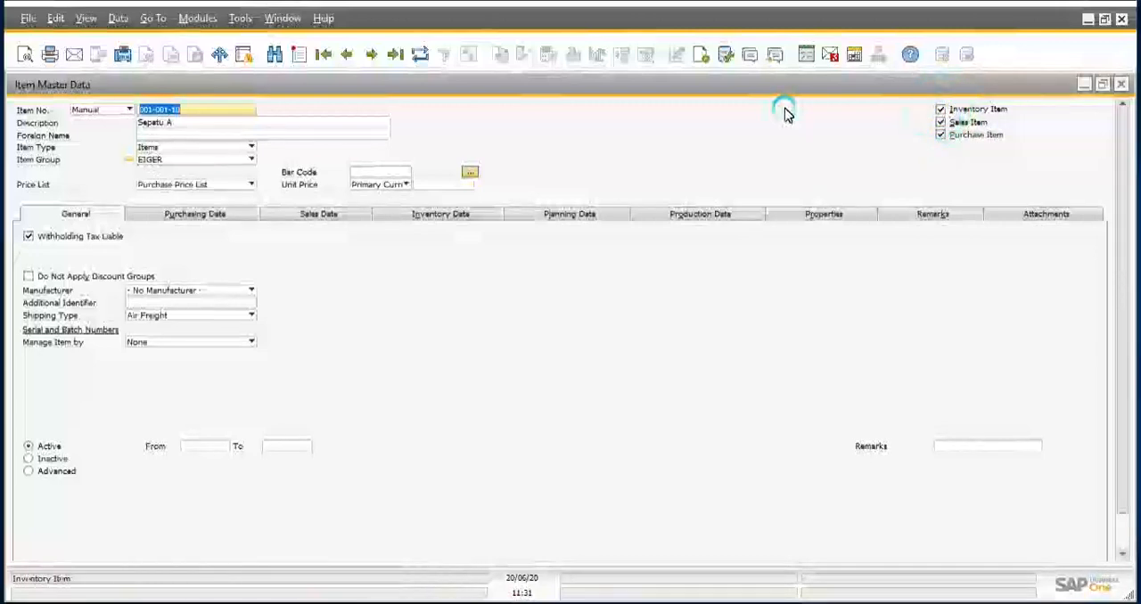
pyautogui.click(802, 223)
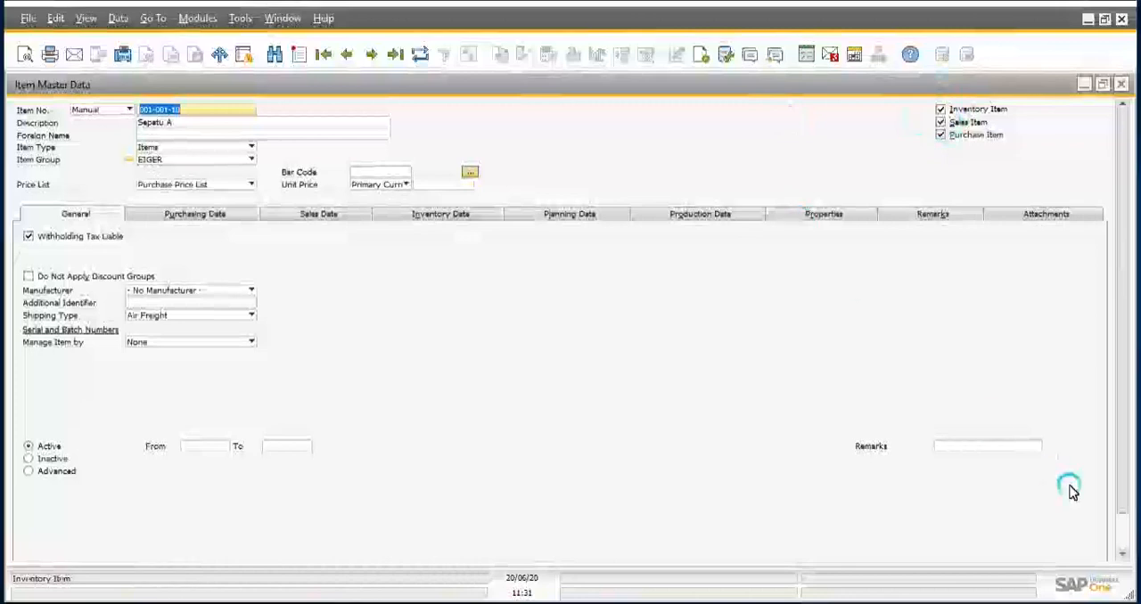
pyautogui.click(1121, 528)
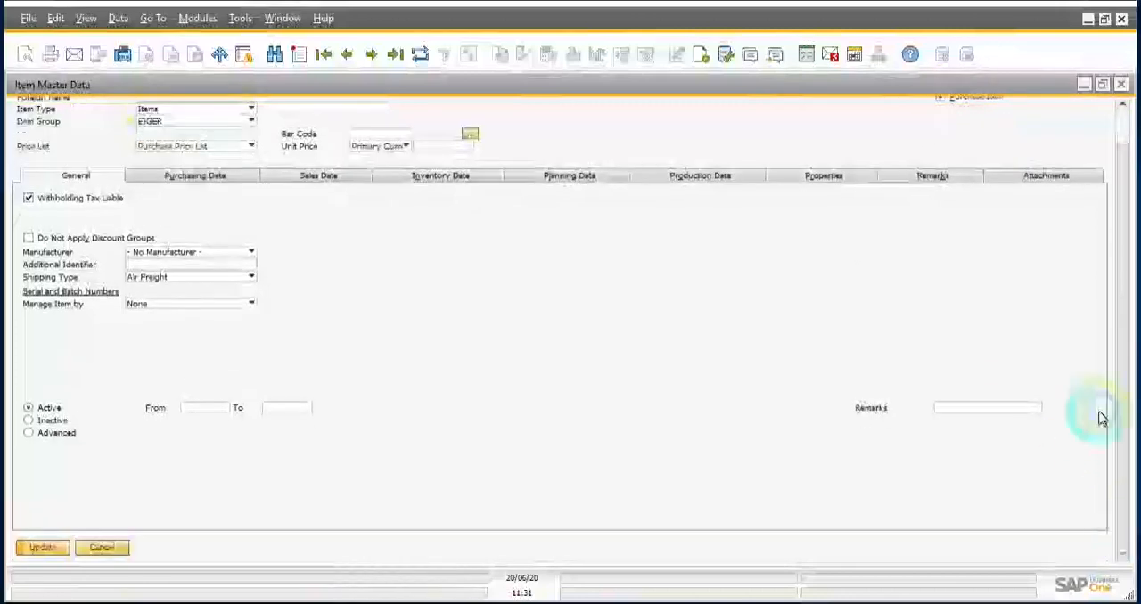
pyautogui.click(1123, 120)
pyautogui.click(961, 122)
pyautogui.click(941, 110)
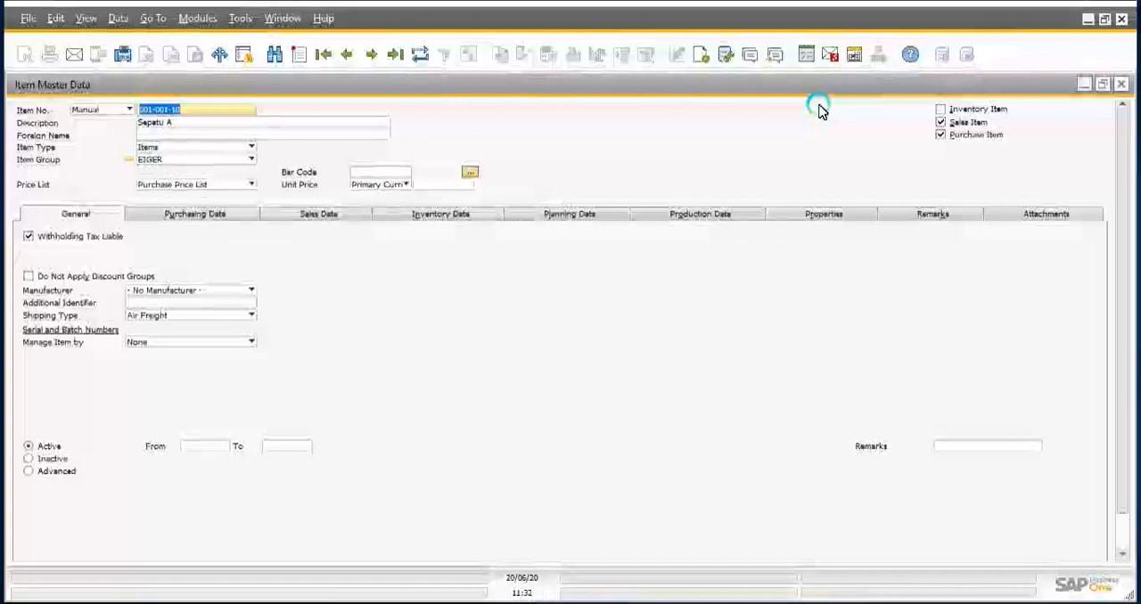
# Step: Try Sepatu A as a purchase-only item, clearing Inventory Item and Sales Item and leaving Purchase Item enabled
pyautogui.click(941, 112)
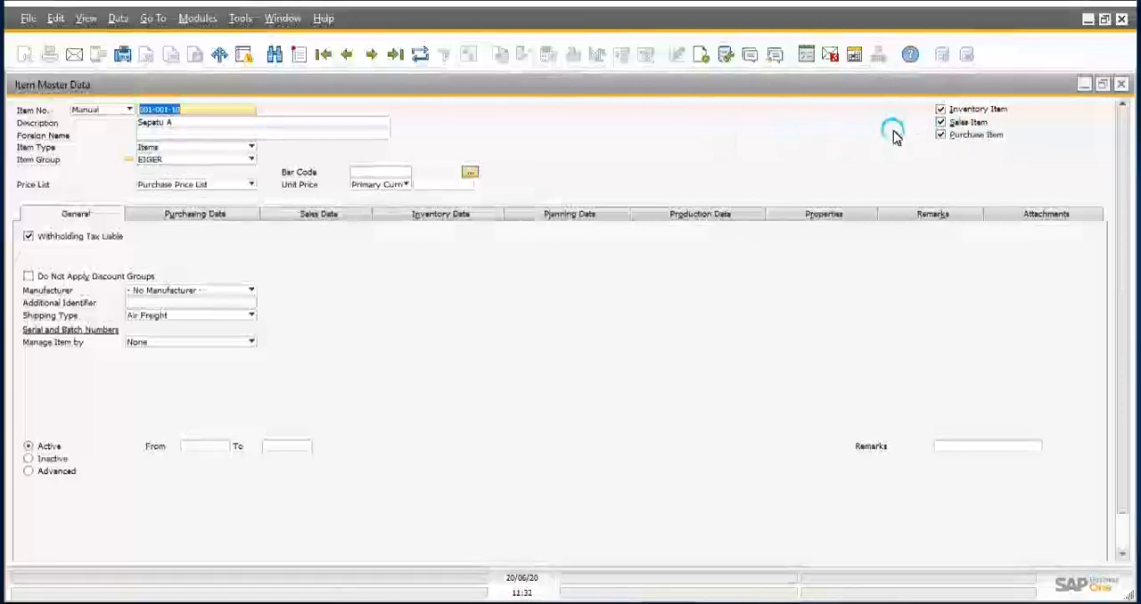
pyautogui.click(941, 123)
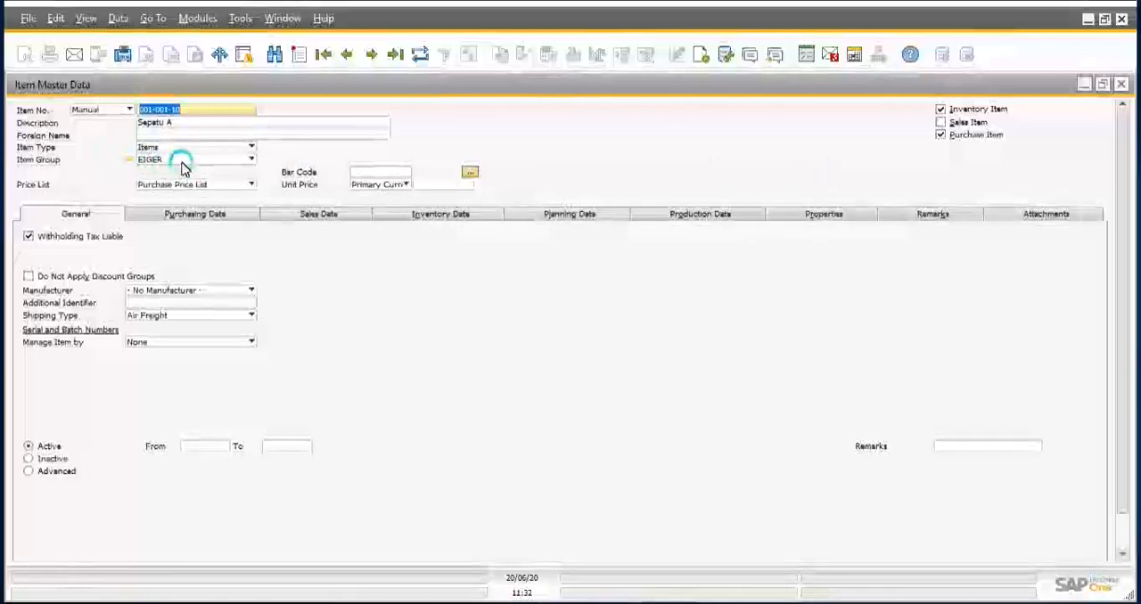
pyautogui.click(942, 112)
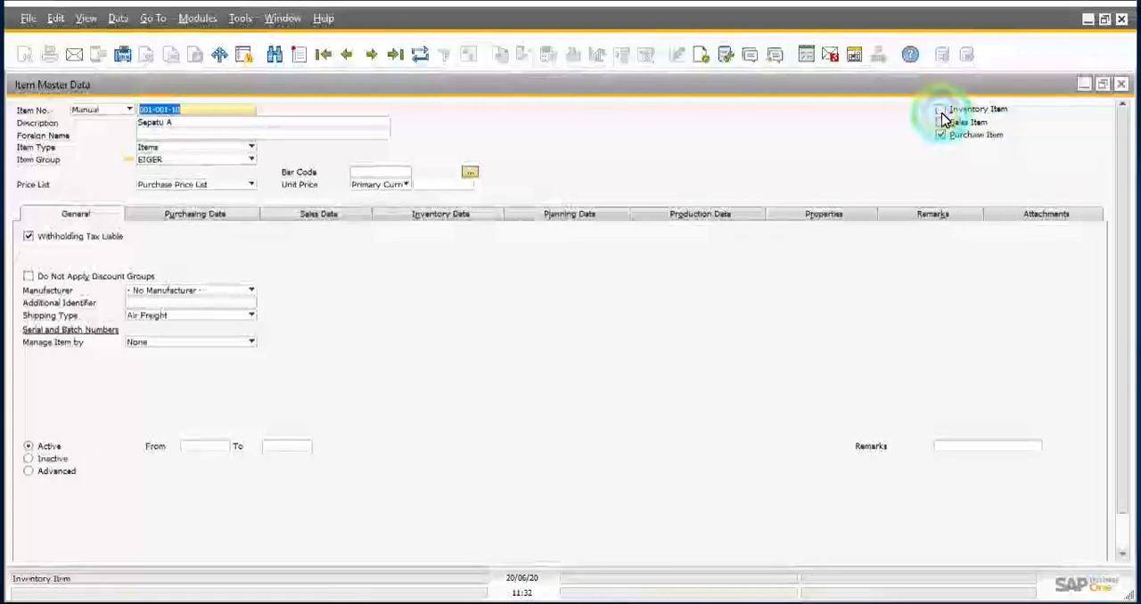
pyautogui.click(942, 134)
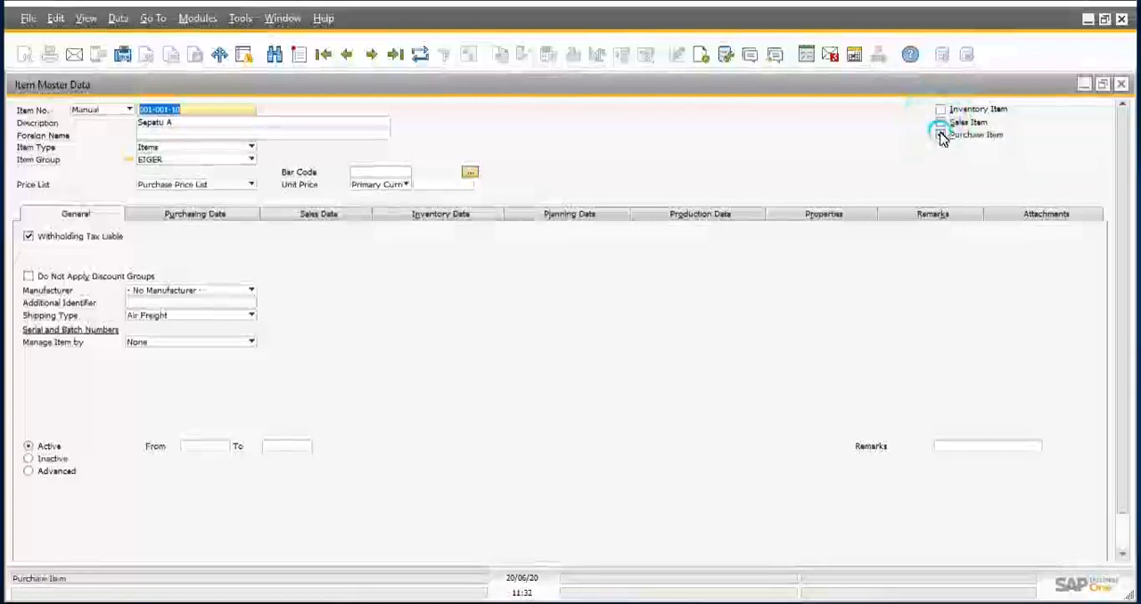
pyautogui.click(941, 123)
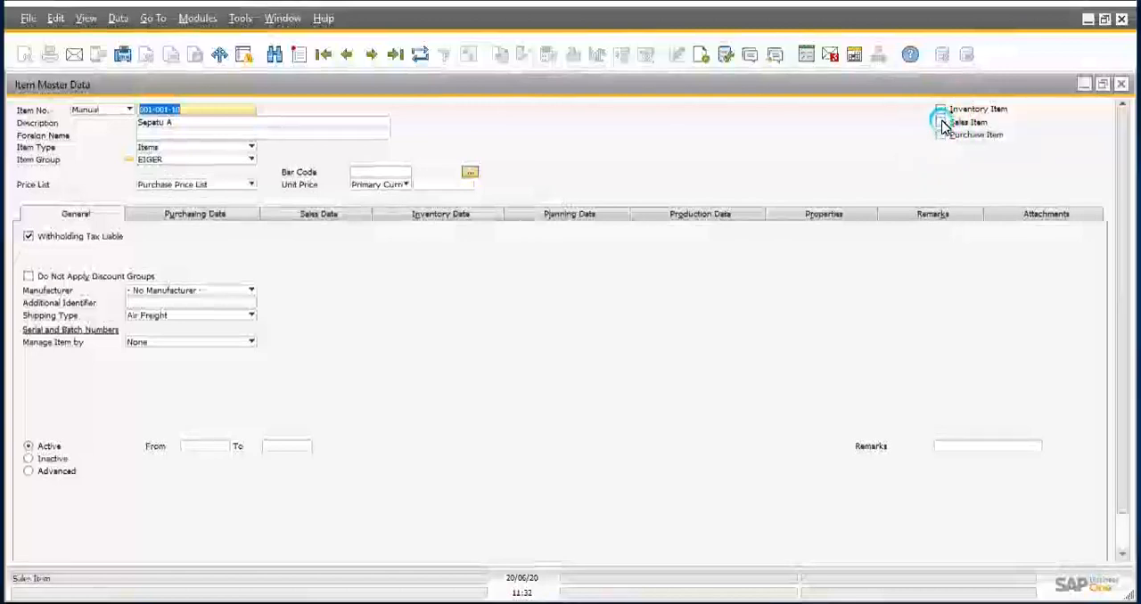
pyautogui.click(942, 135)
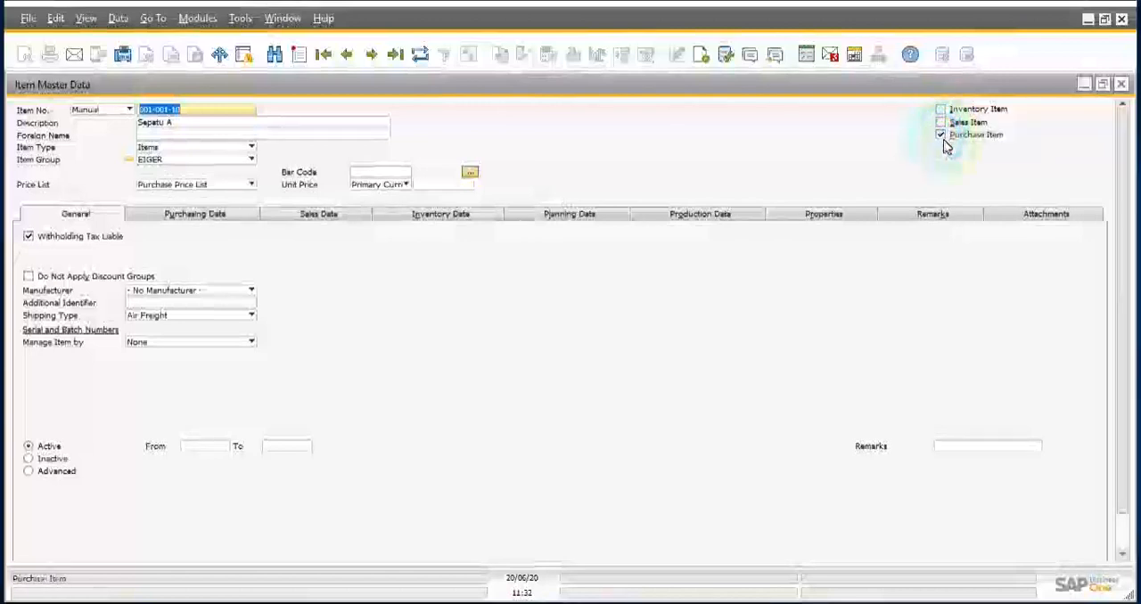
# Step: Enable Inventory Item, Sales Item and Purchase Item together for Sepatu A
pyautogui.click(941, 122)
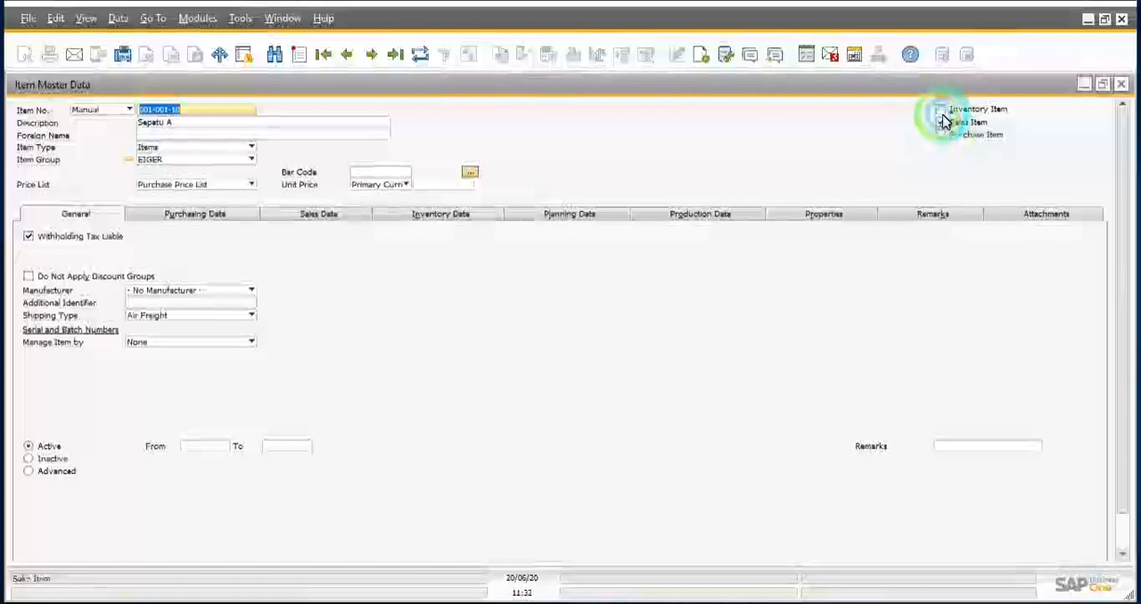
pyautogui.click(941, 109)
pyautogui.click(943, 136)
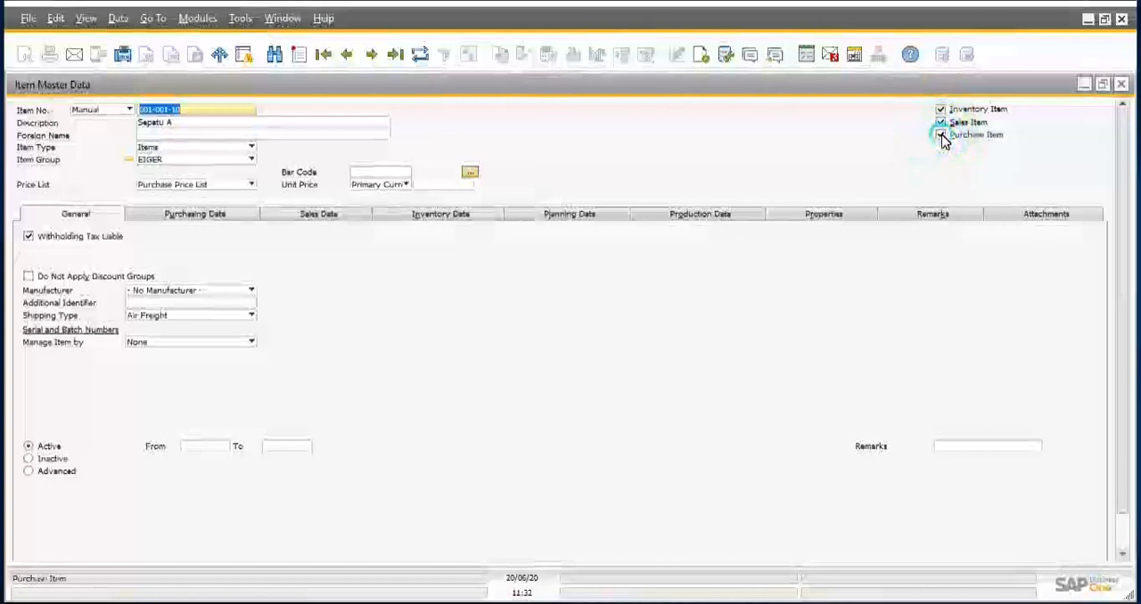
pyautogui.click(942, 136)
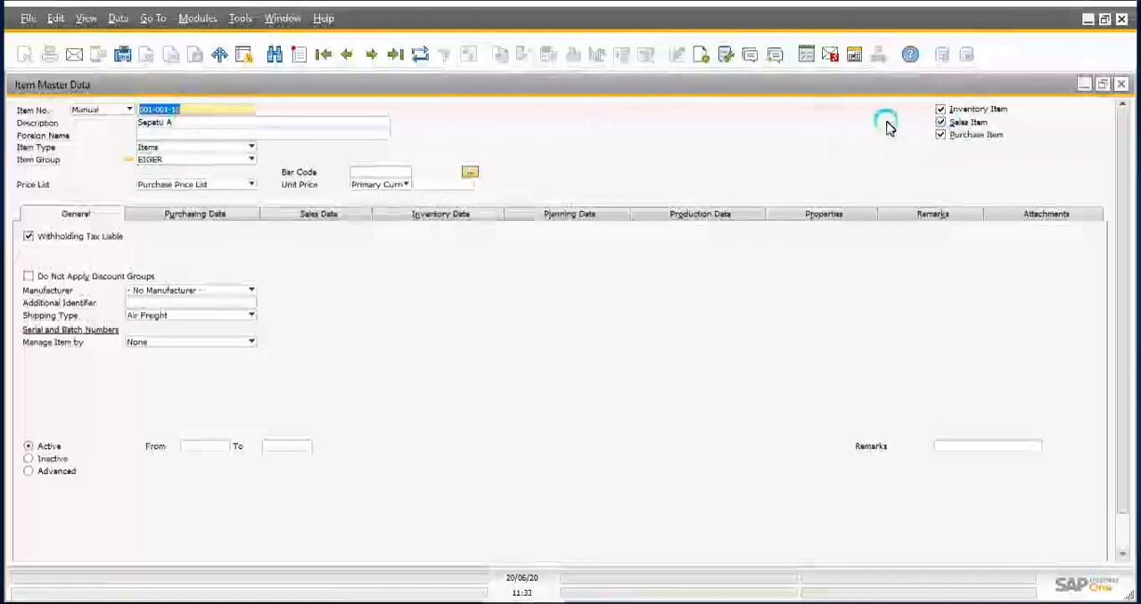
pyautogui.click(940, 135)
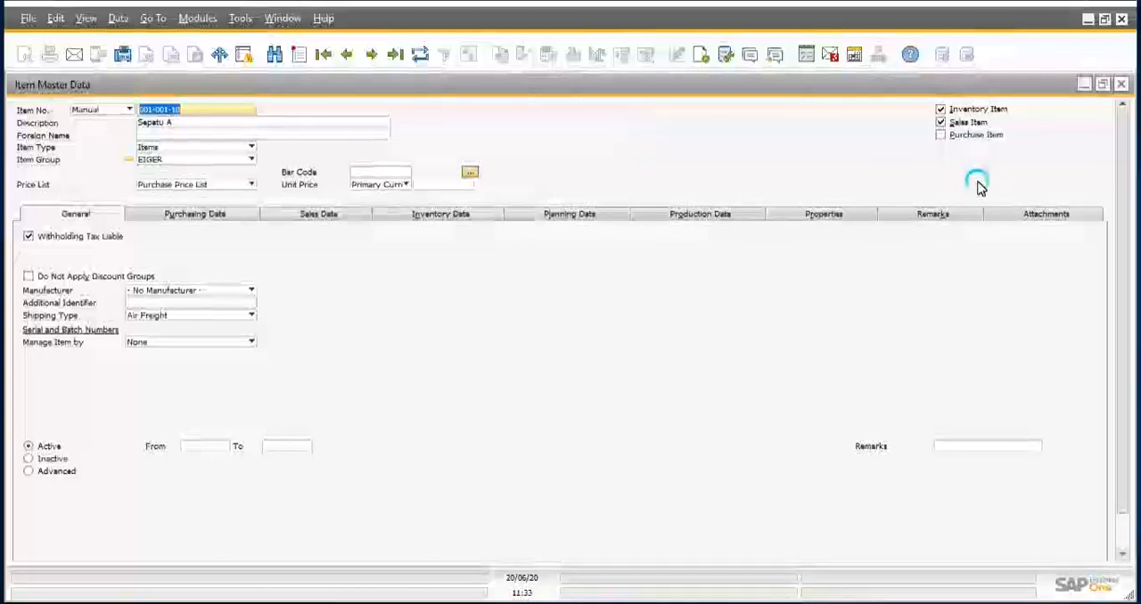
pyautogui.click(942, 136)
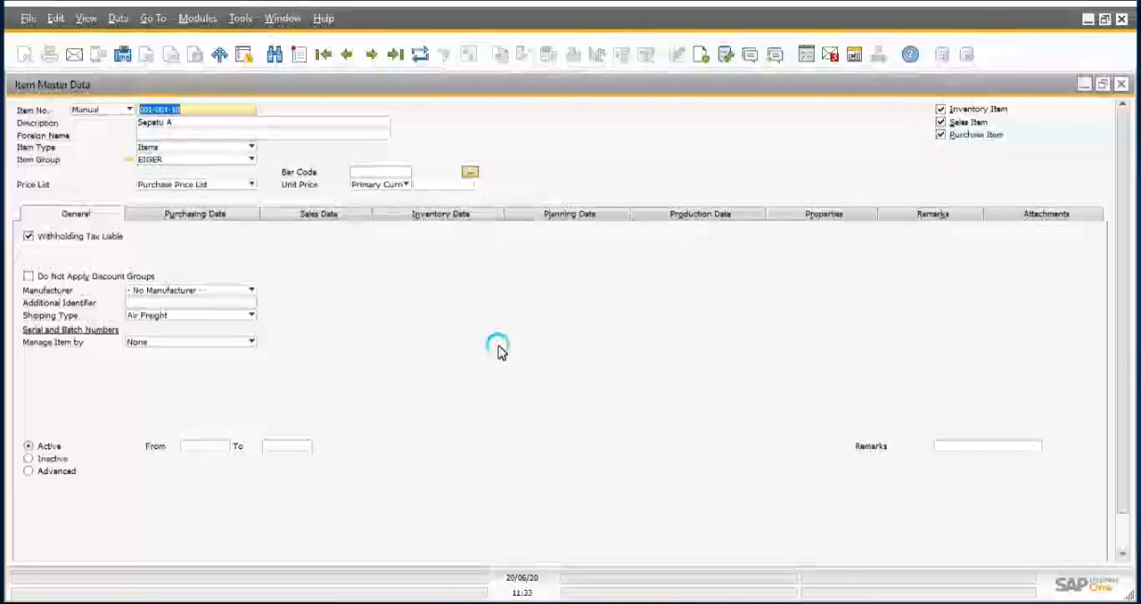
# Step: Examine the item number and description fields of the Sepatu A record
pyautogui.scroll(-1, 486, 346)
pyautogui.click(40, 548)
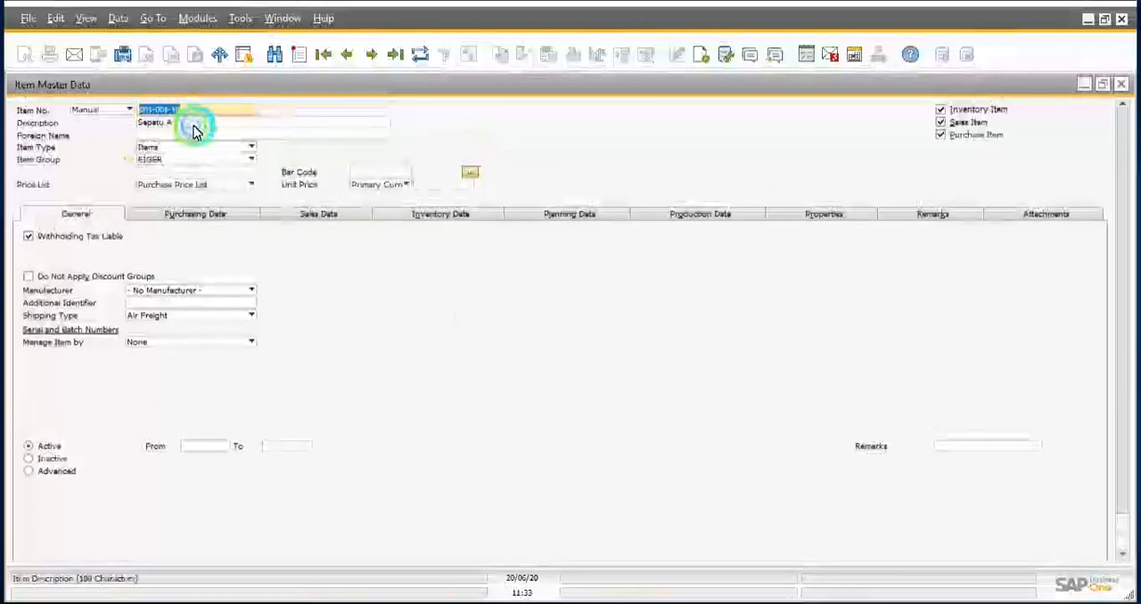
pyautogui.click(193, 125)
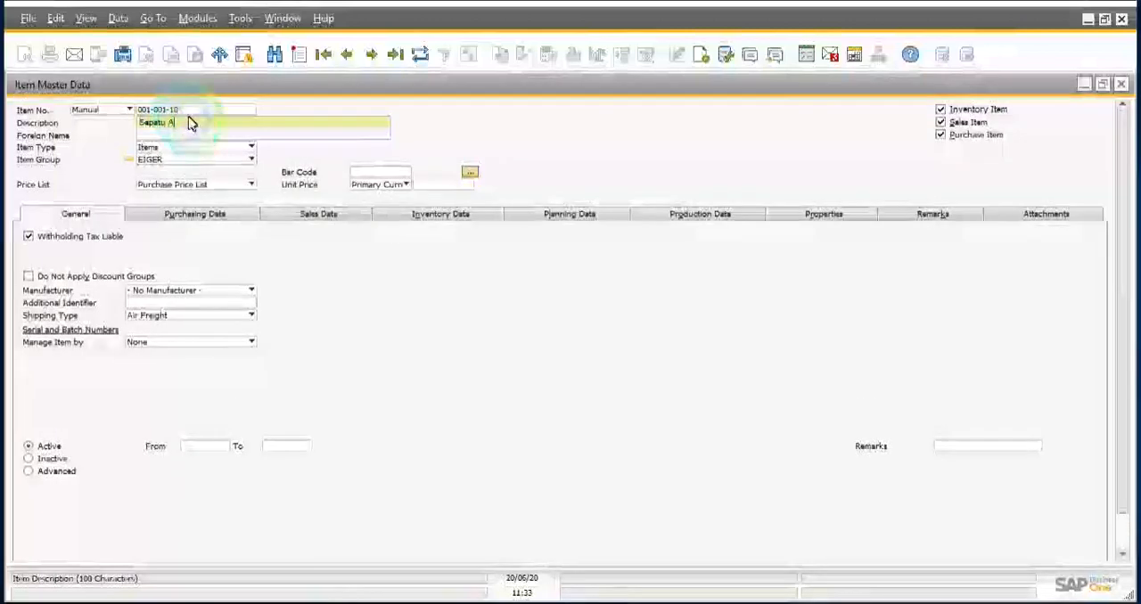
pyautogui.click(185, 112)
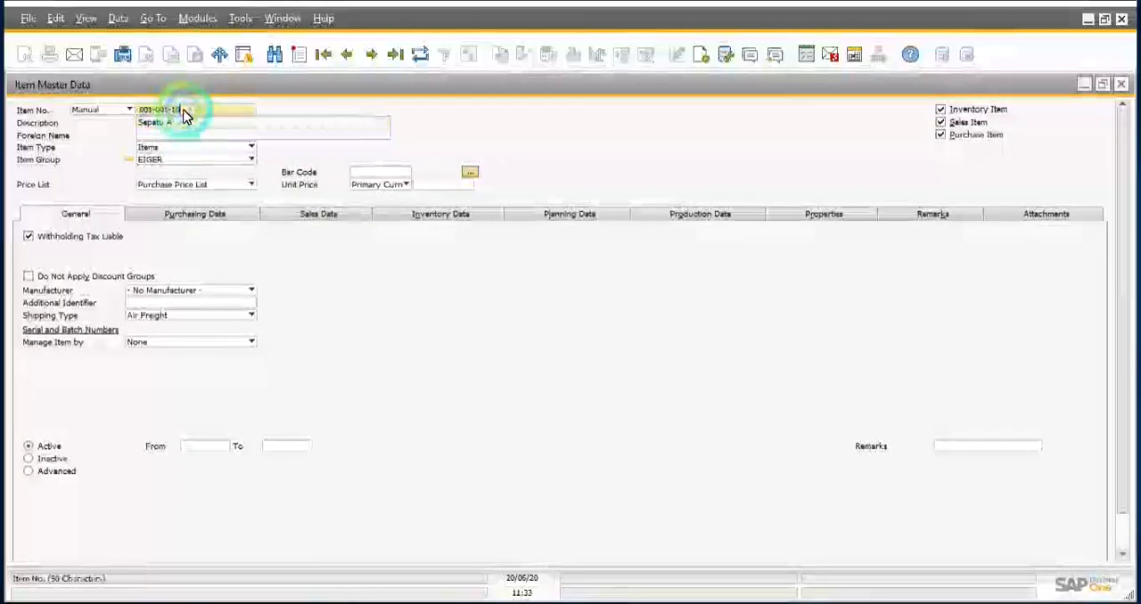
pyautogui.click(184, 111)
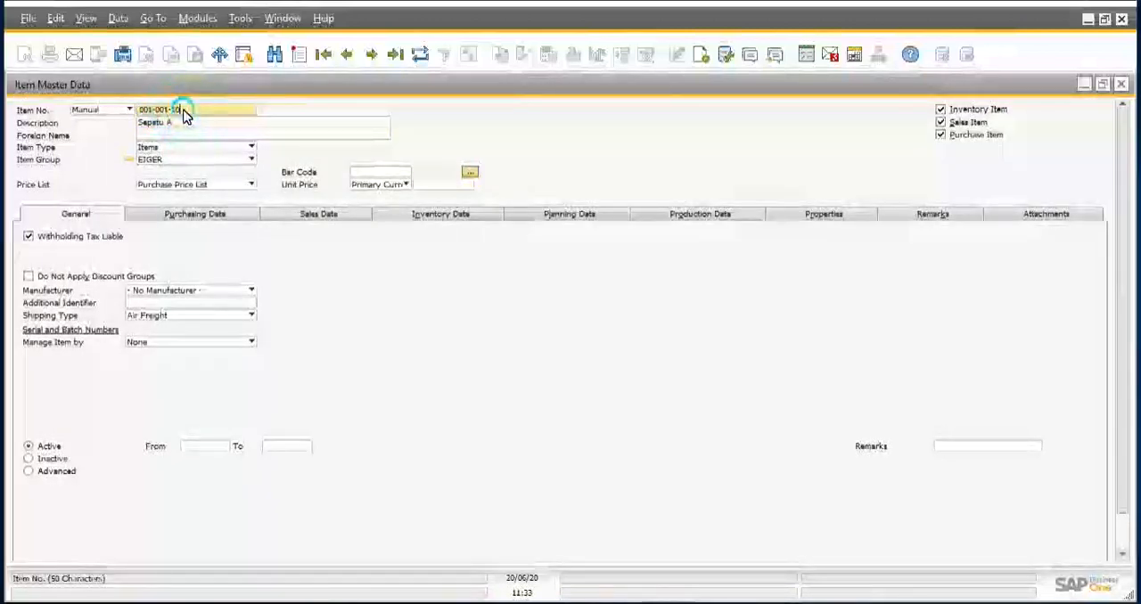
pyautogui.click(169, 125)
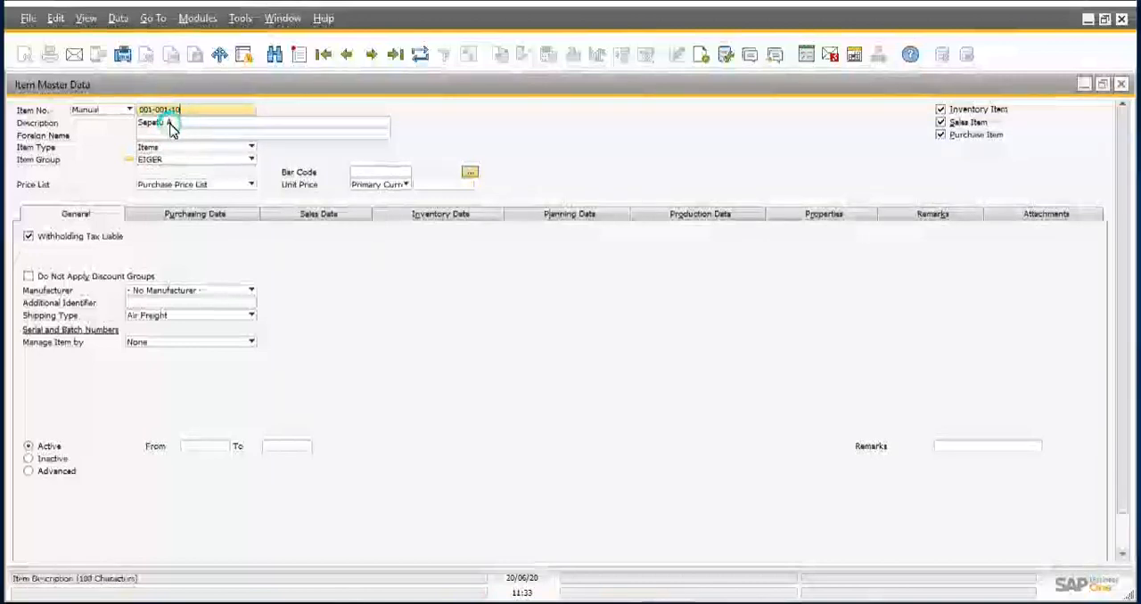
pyautogui.click(187, 130)
pyautogui.click(189, 127)
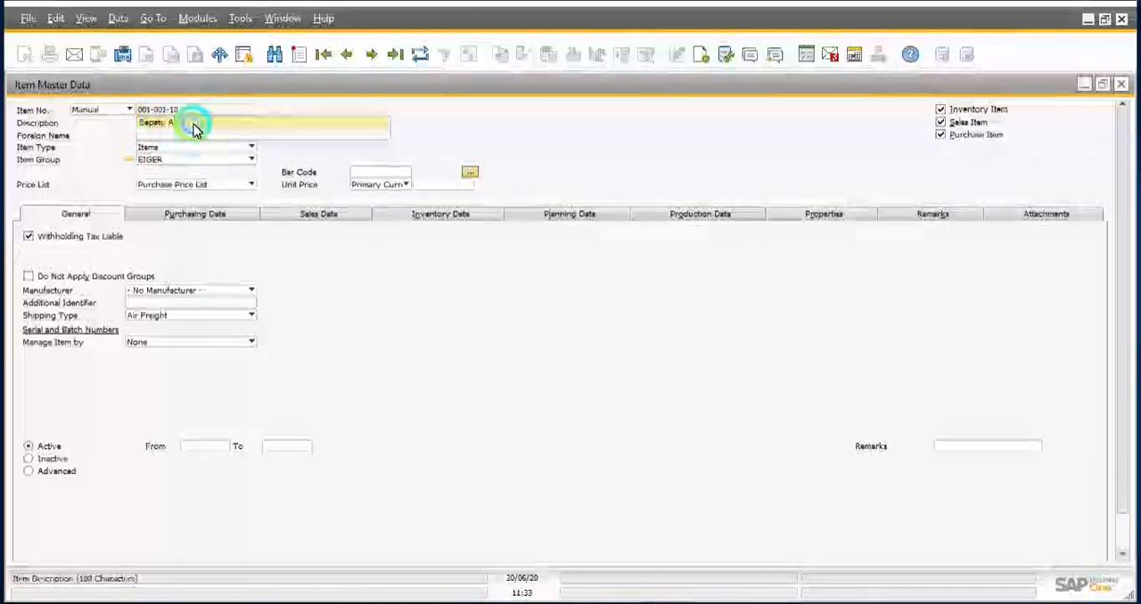
pyautogui.write('A')
pyautogui.click(186, 110)
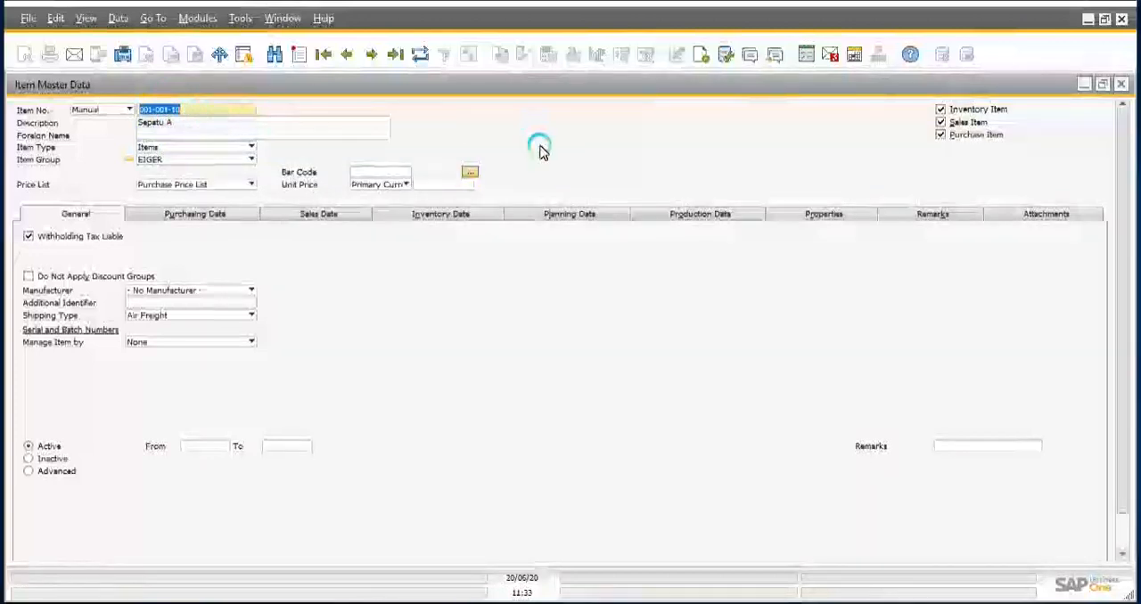
pyautogui.click(540, 150)
pyautogui.click(320, 130)
pyautogui.click(198, 123)
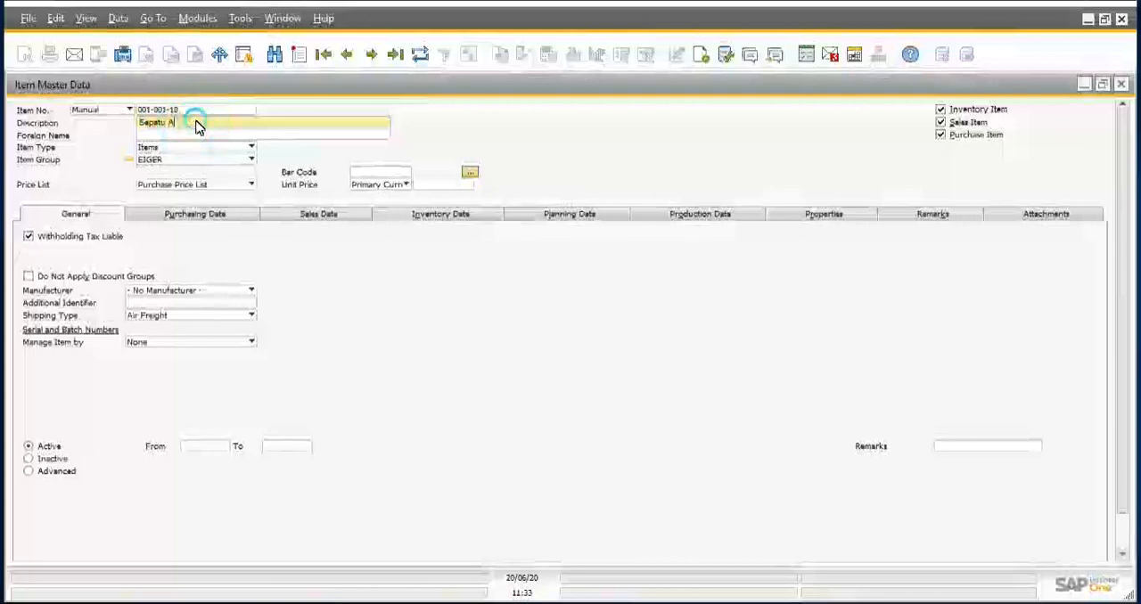
# Step: Update the Sepatu A item record and close the item master data
pyautogui.scroll(-1, 496, 336)
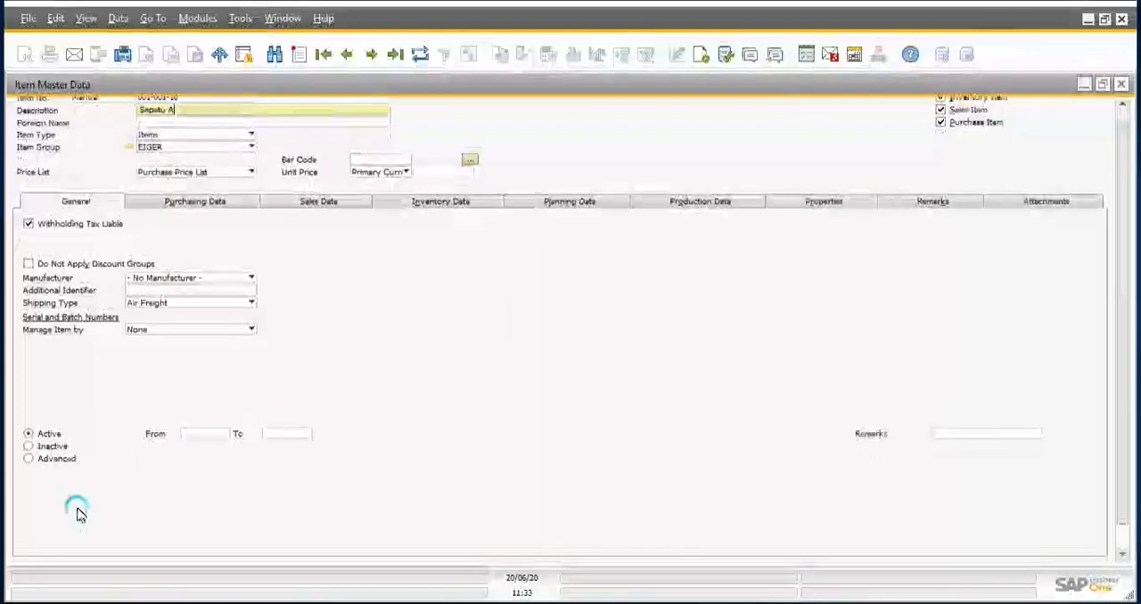
pyautogui.scroll(-2, 127, 401)
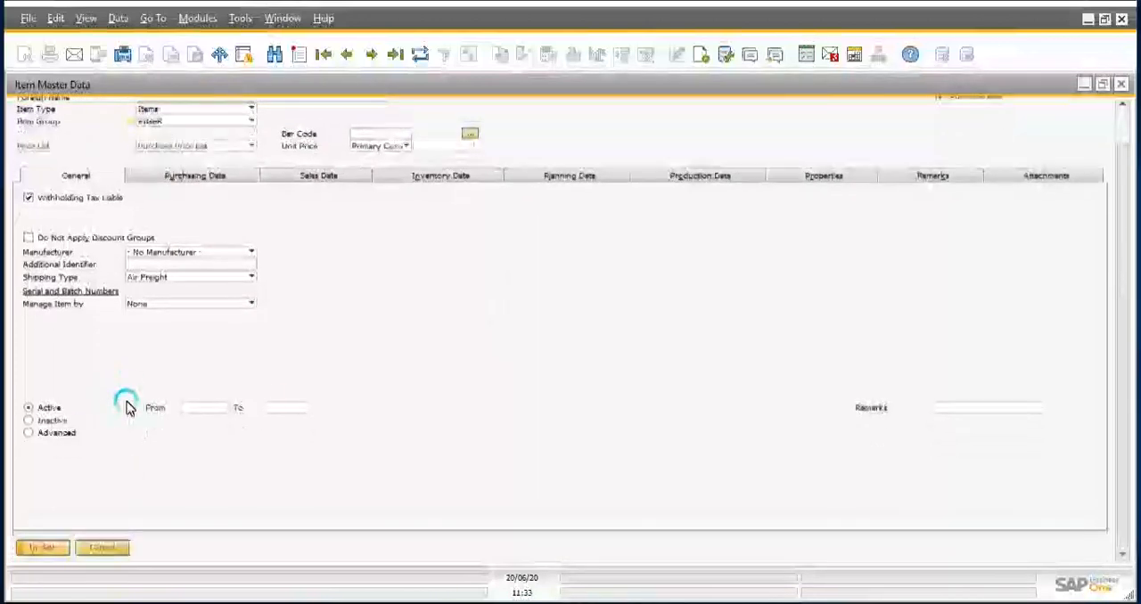
pyautogui.click(55, 543)
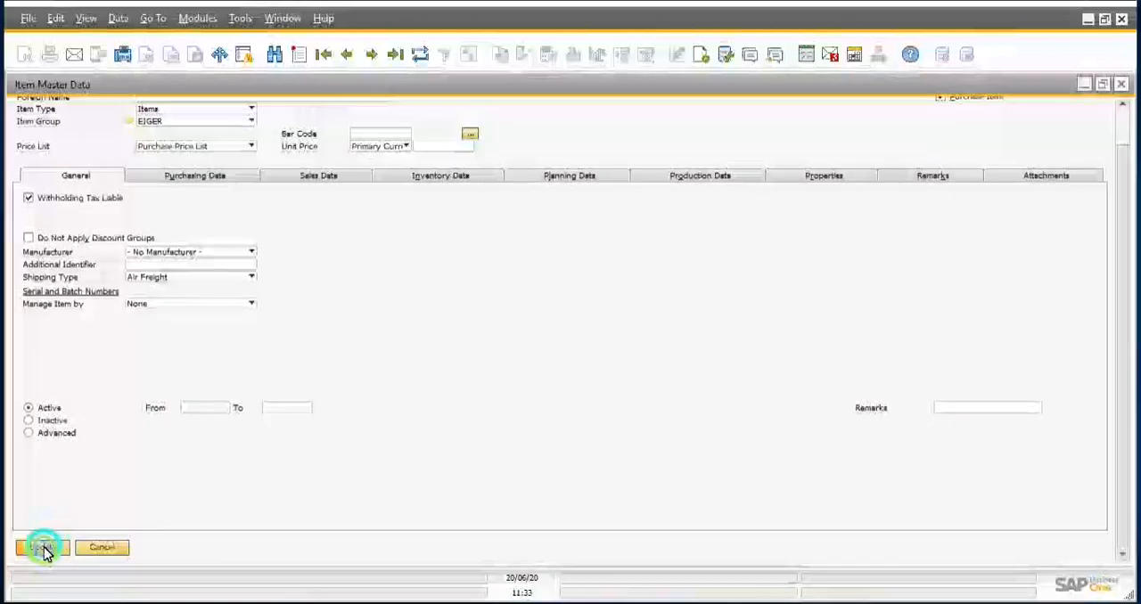
pyautogui.click(44, 549)
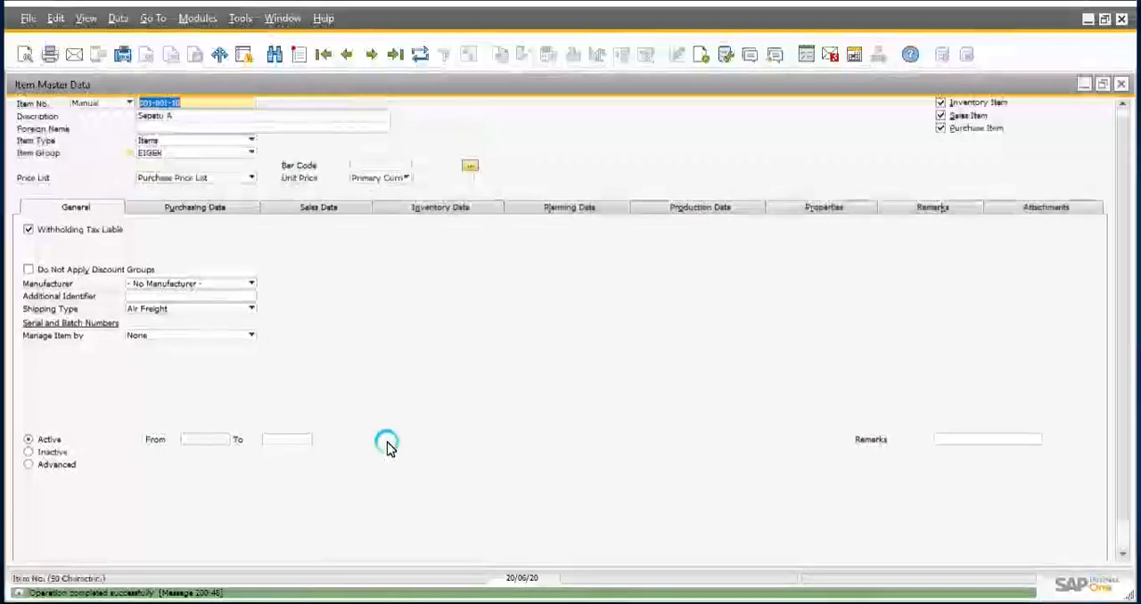
pyautogui.click(39, 548)
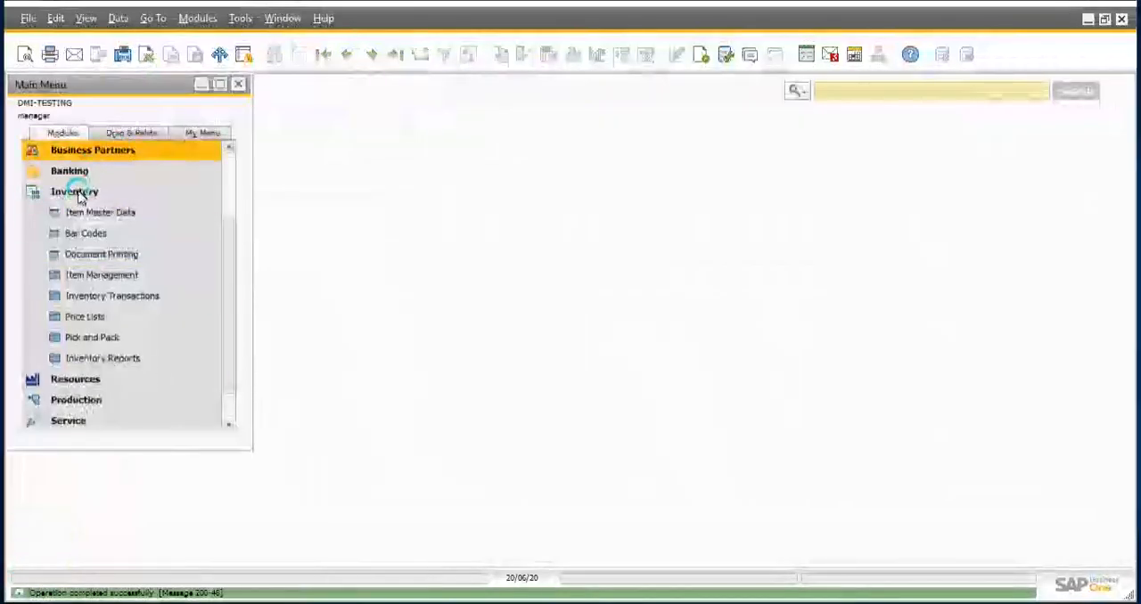
# Step: Review the entries of the Business Partners and Inventory modules and collapse both modules again
pyautogui.click(76, 193)
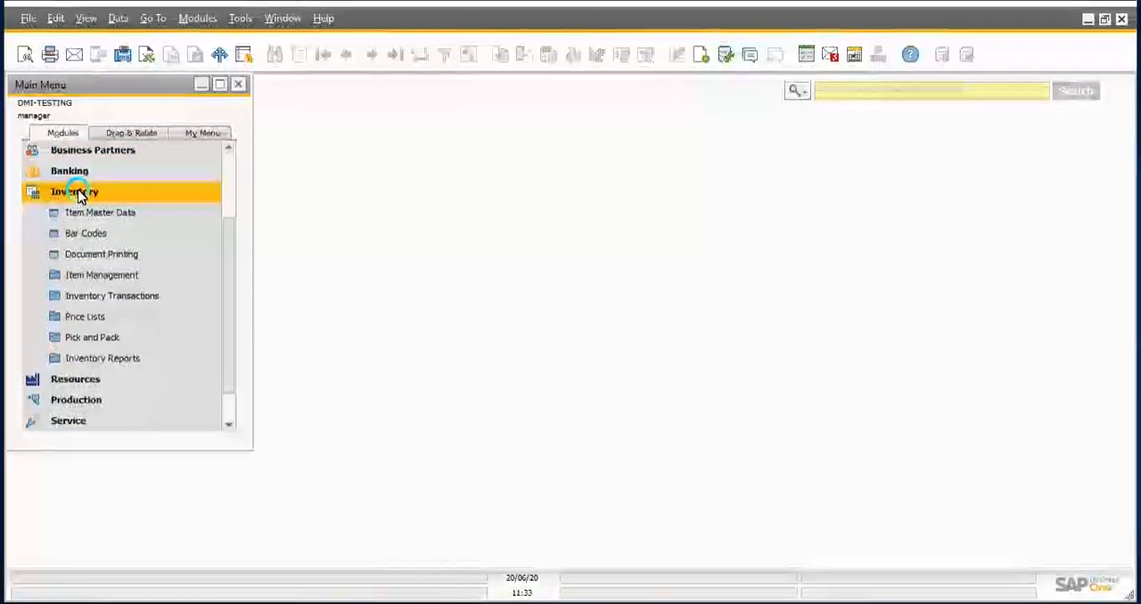
pyautogui.click(77, 193)
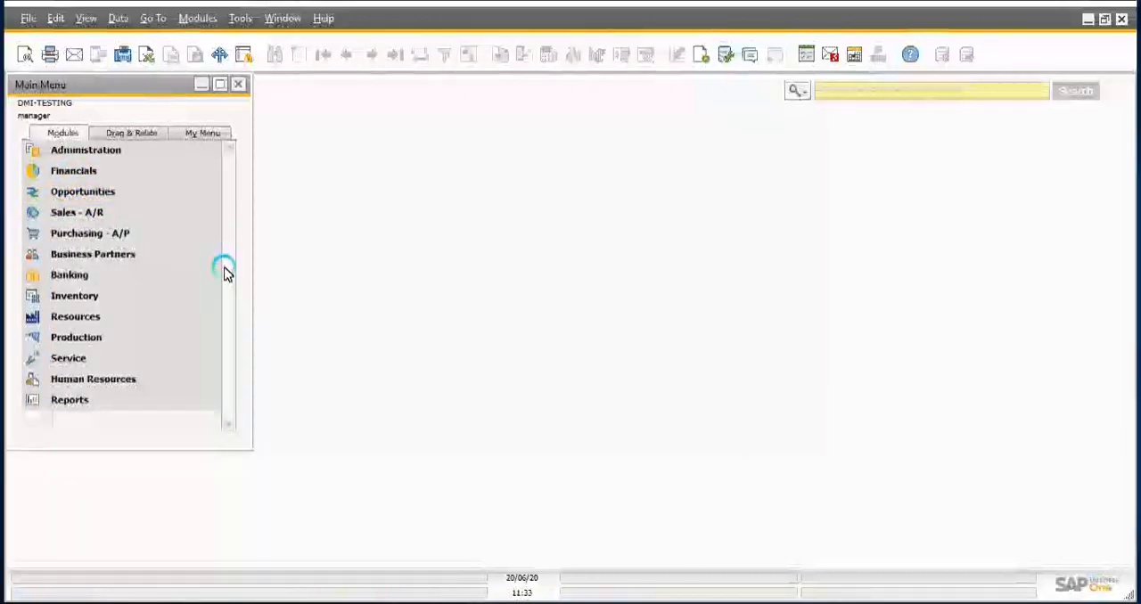
pyautogui.click(125, 257)
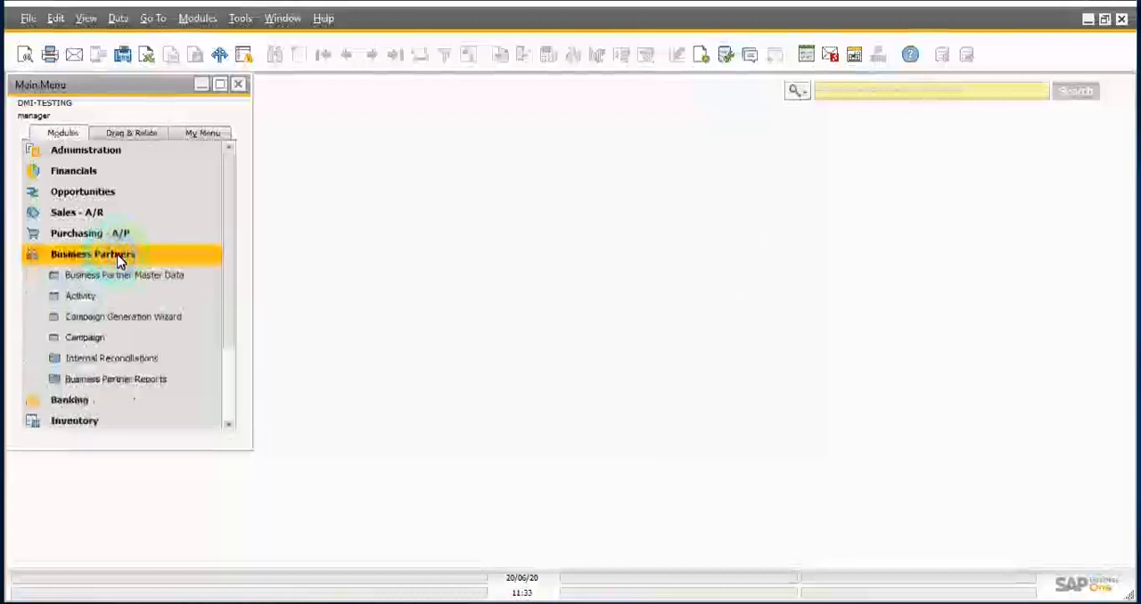
pyautogui.click(118, 258)
pyautogui.click(85, 299)
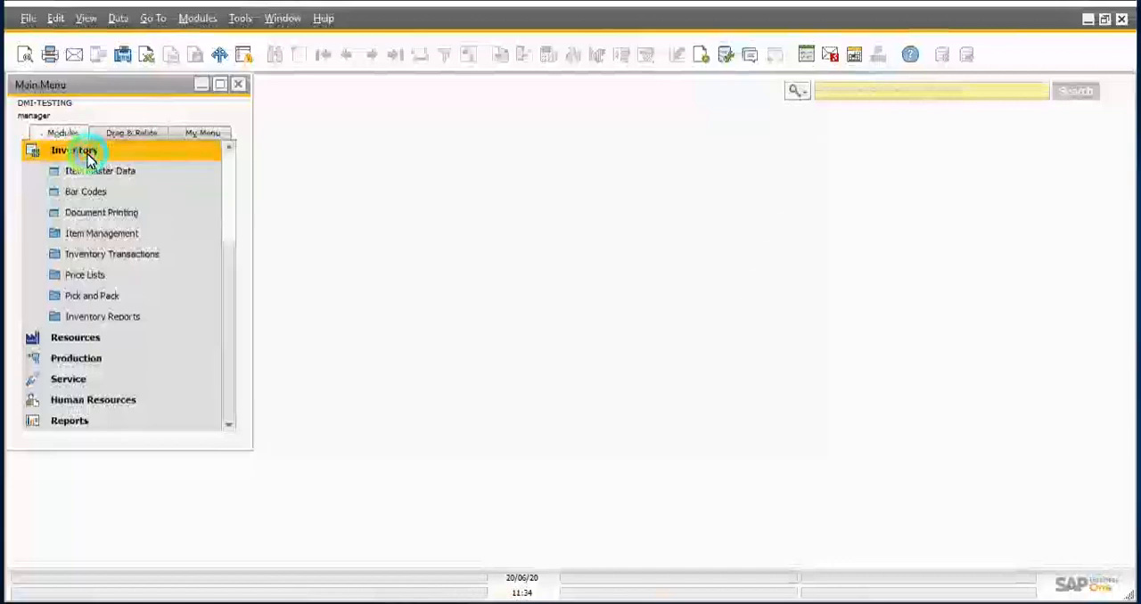
pyautogui.click(87, 157)
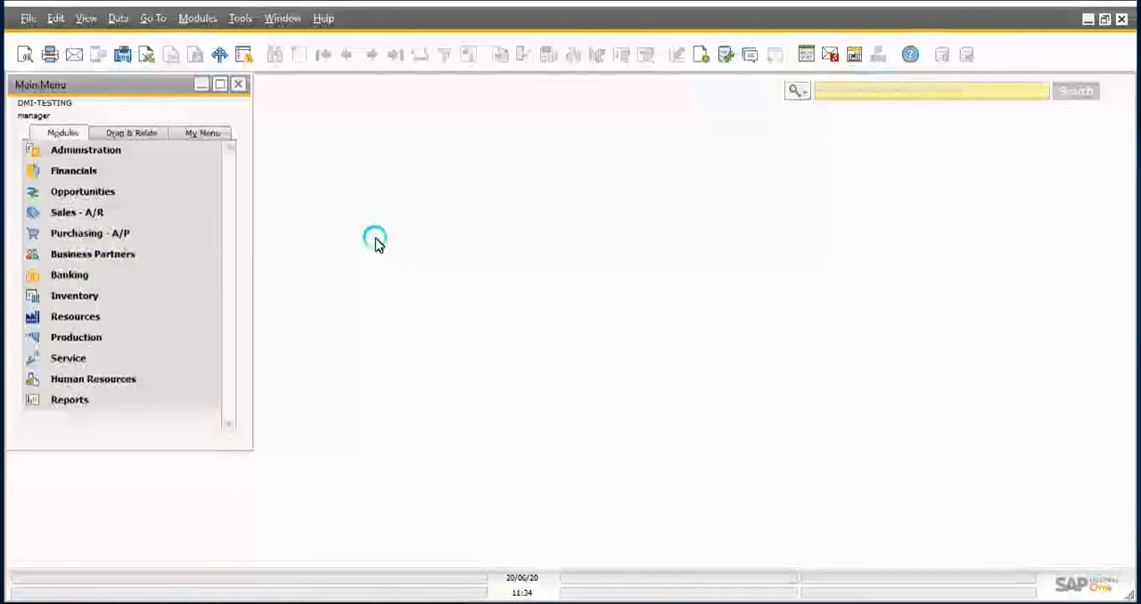
# Step: Expand the Sales - A/R module, look through its documents and try to open Sales Blanket Agreement
pyautogui.click(117, 213)
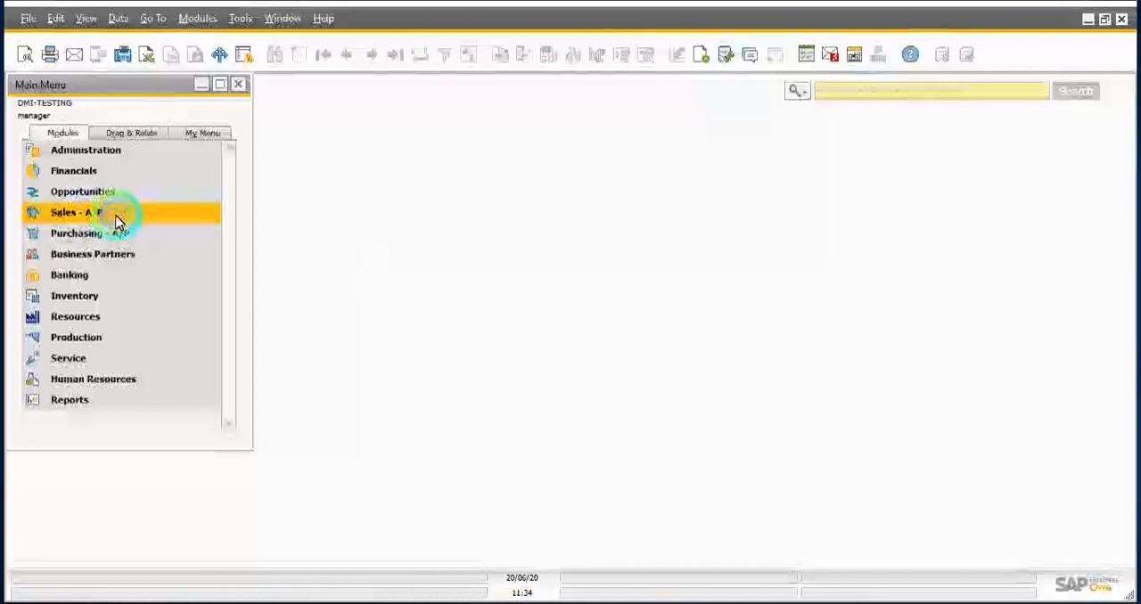
pyautogui.click(114, 273)
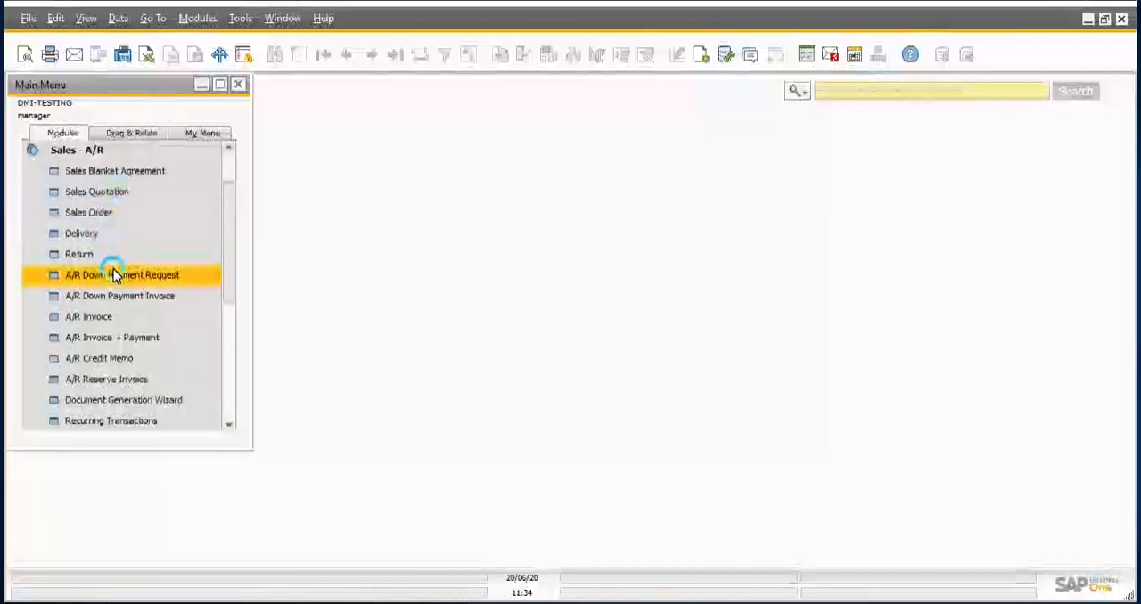
pyautogui.scroll(-2, 114, 275)
pyautogui.scroll(2, 114, 274)
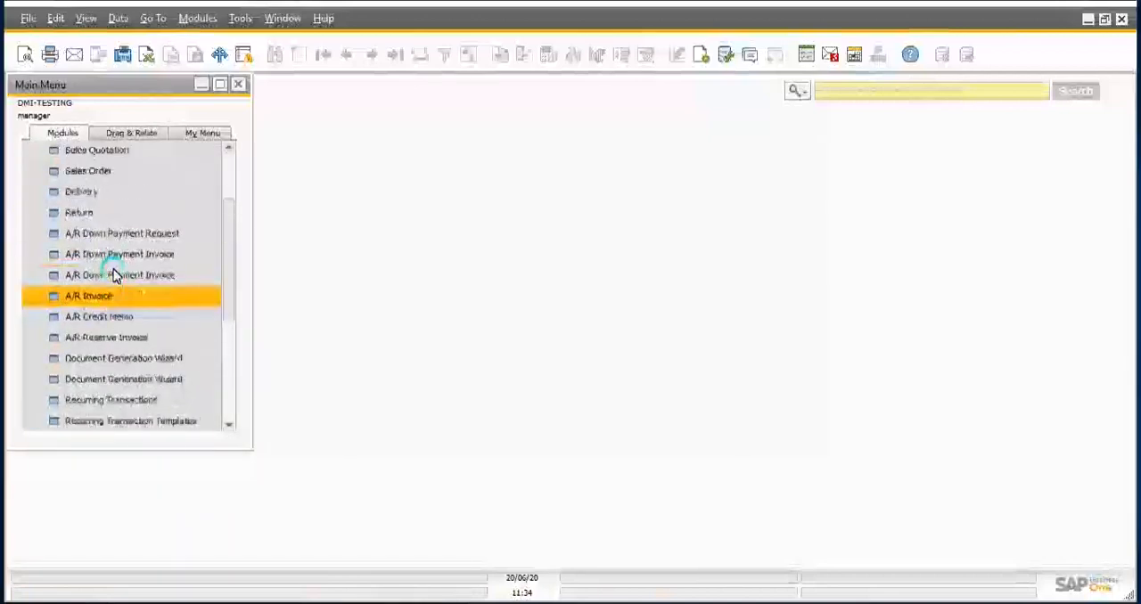
pyautogui.scroll(-1, 114, 274)
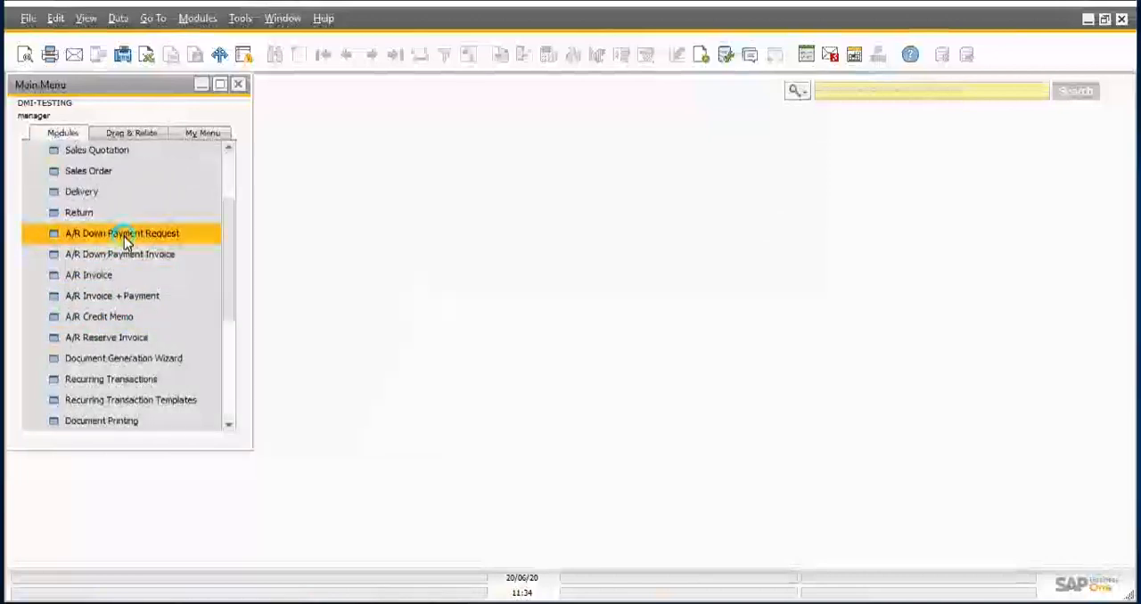
pyautogui.scroll(1, 124, 236)
pyautogui.scroll(2, 124, 236)
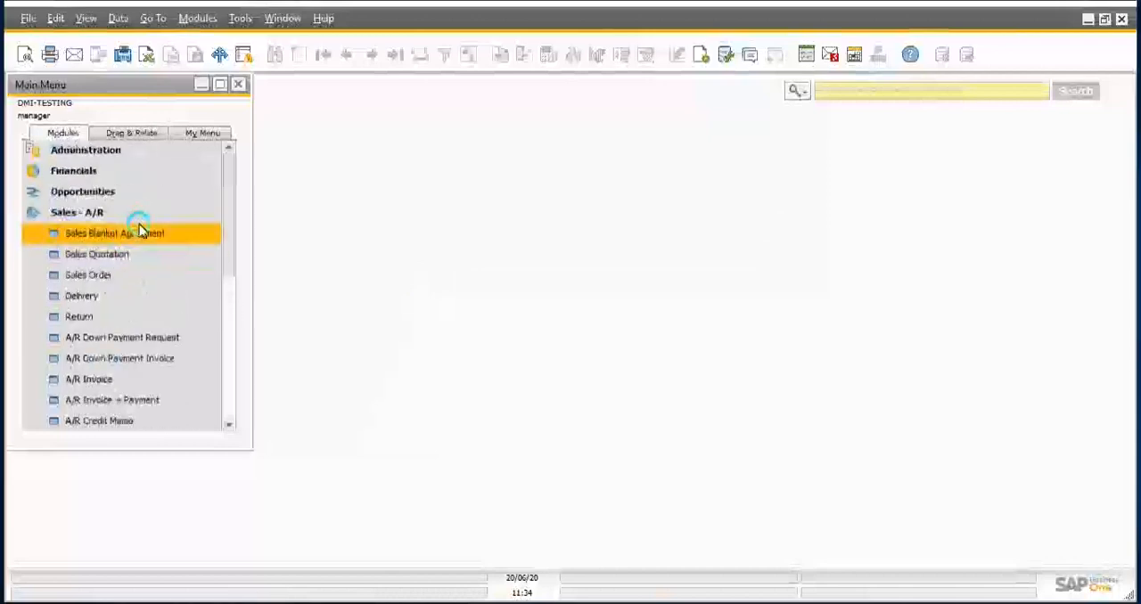
pyautogui.click(116, 233)
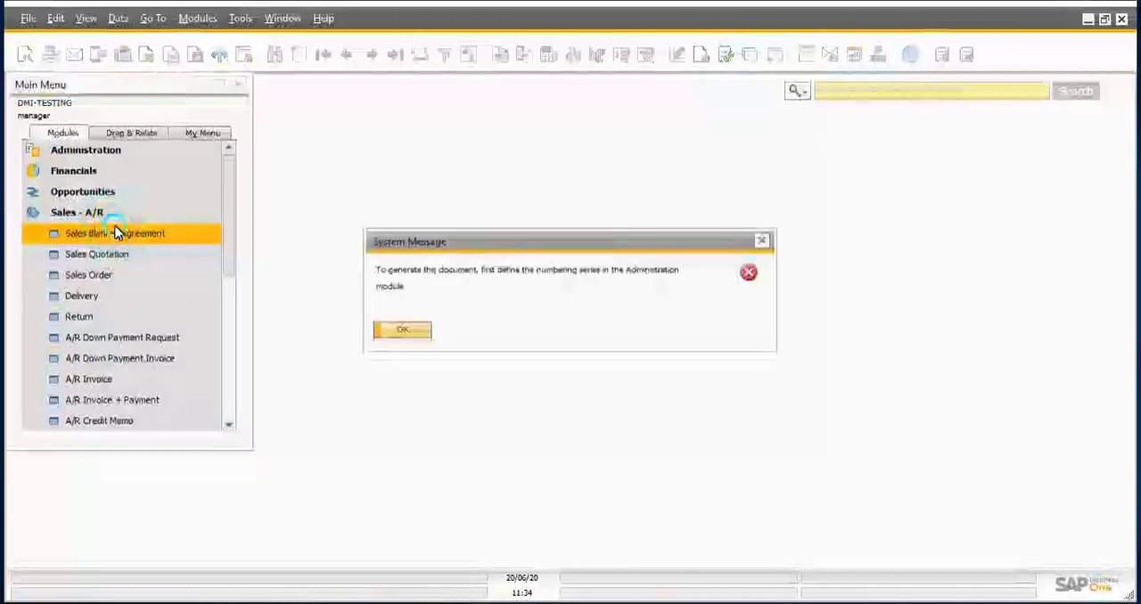
# Step: Dismiss the system message and collapse the Sales - A/R module
pyautogui.click(772, 243)
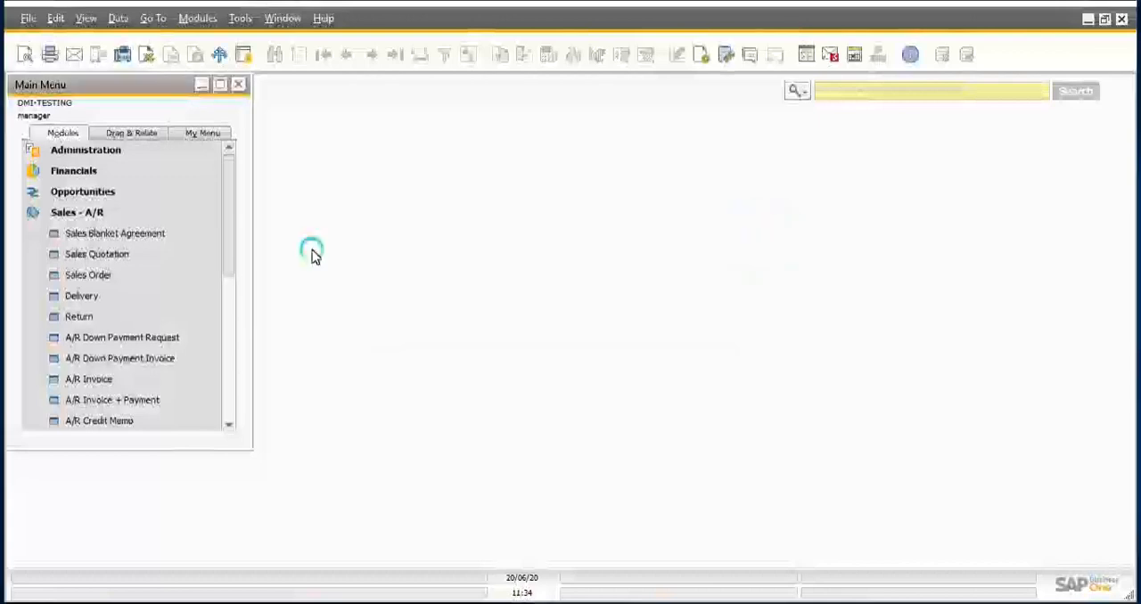
pyautogui.click(115, 216)
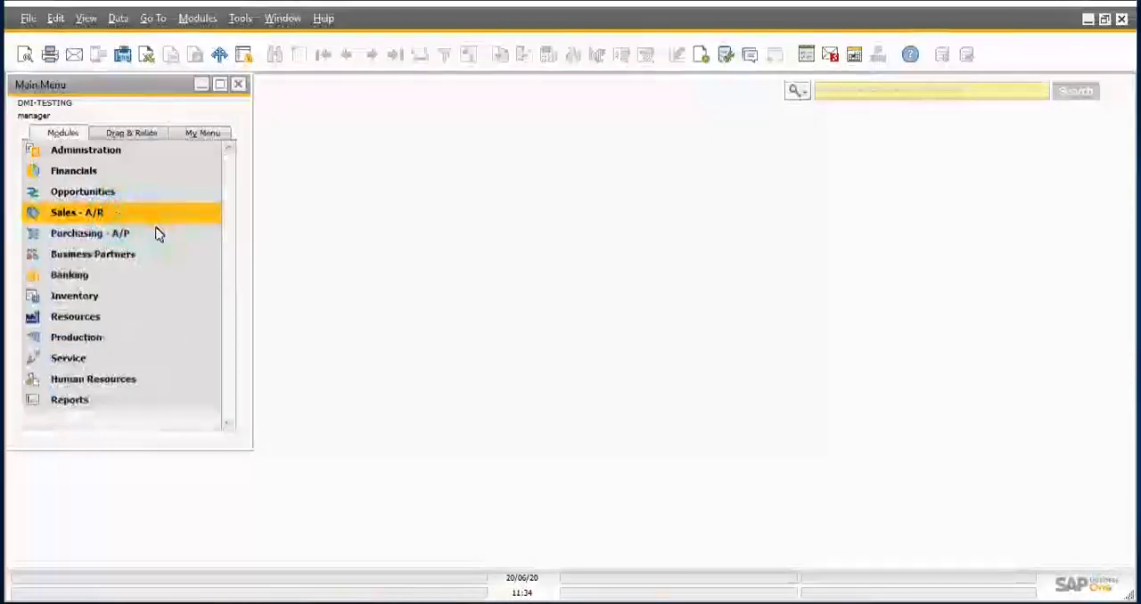
# Step: Review the entries of the Business Partners module and collapse it again
pyautogui.click(153, 256)
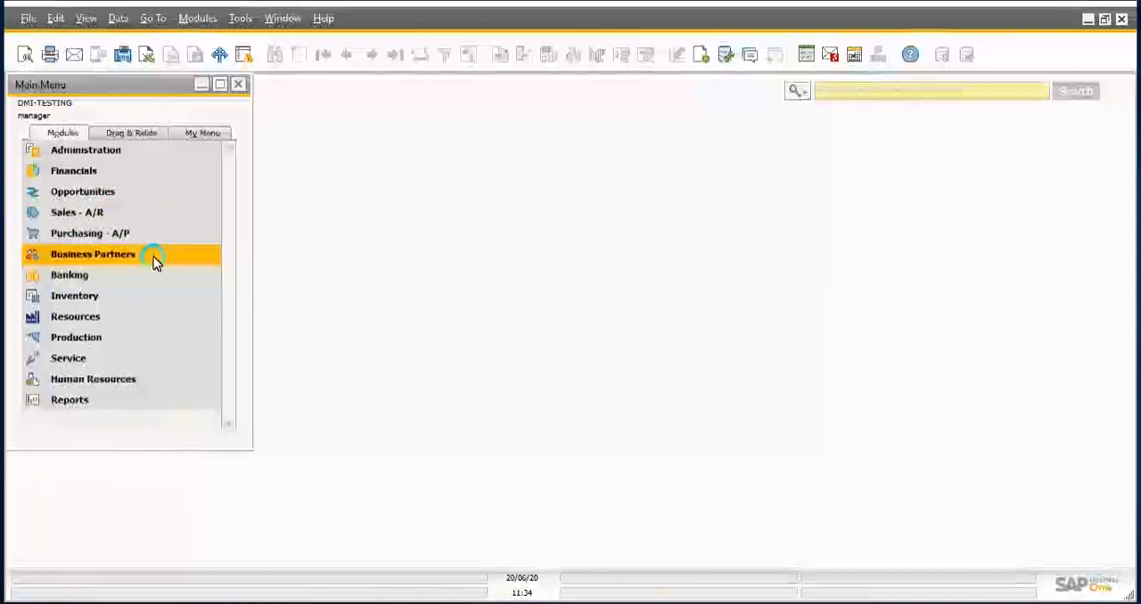
pyautogui.click(155, 258)
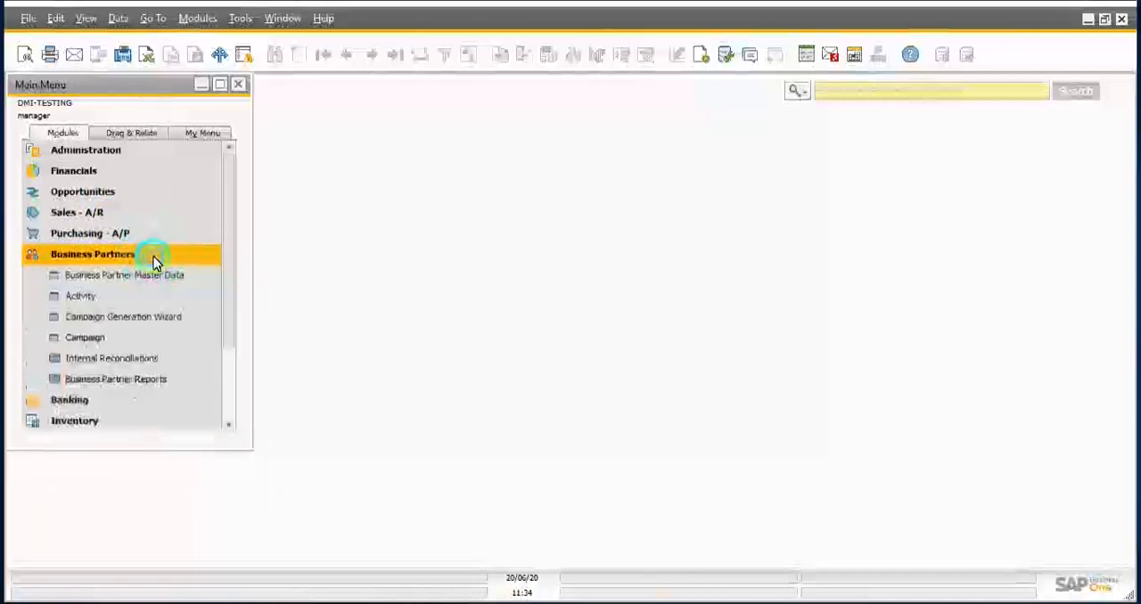
pyautogui.click(154, 259)
# Step: Expand the Inventory module, look through the documents under Inventory Transactions, including Goods Receipt and Goods Issue, and collapse that folder
pyautogui.click(98, 299)
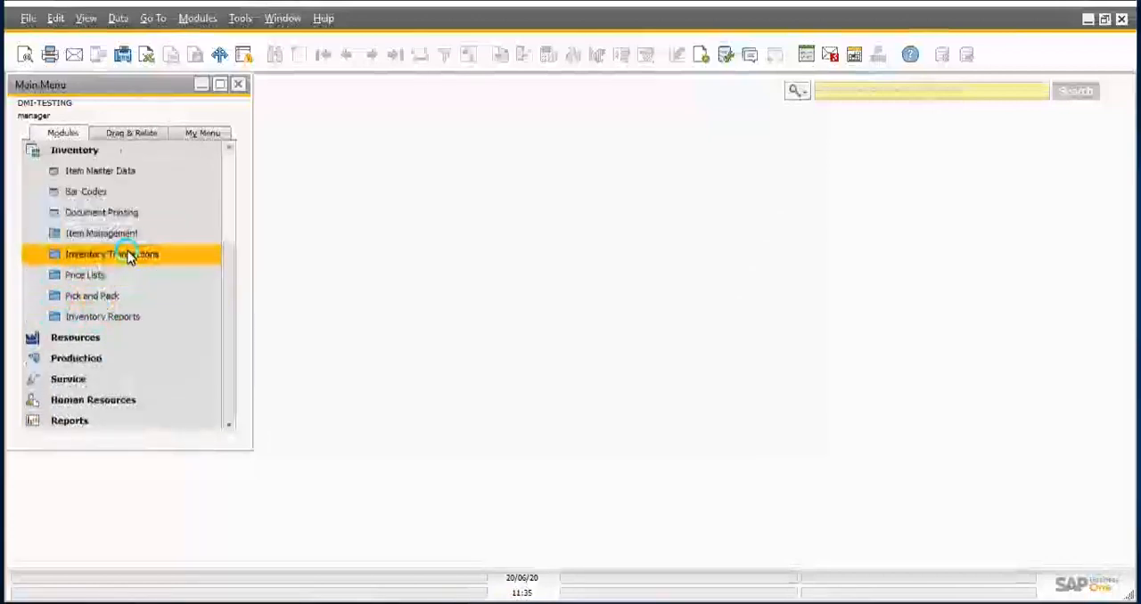
pyautogui.click(127, 257)
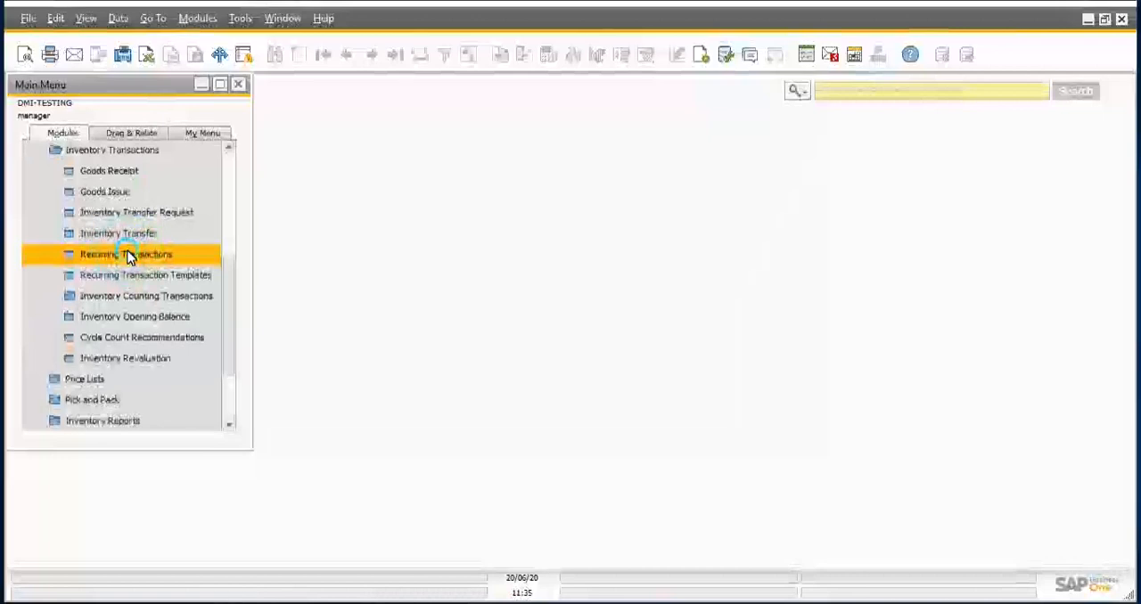
pyautogui.click(119, 193)
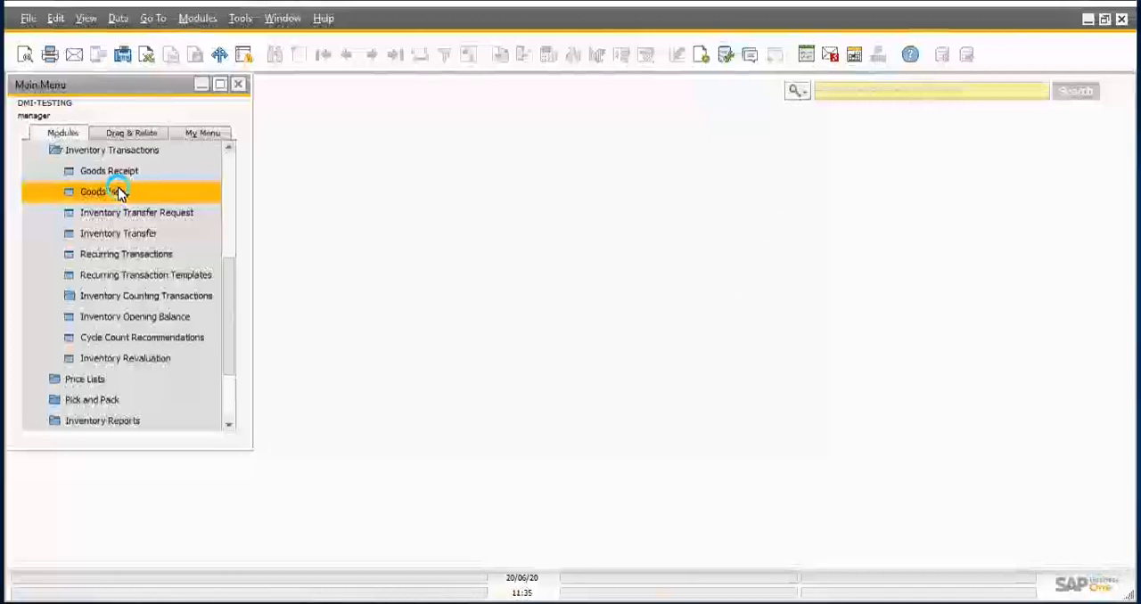
pyautogui.click(113, 170)
pyautogui.click(113, 154)
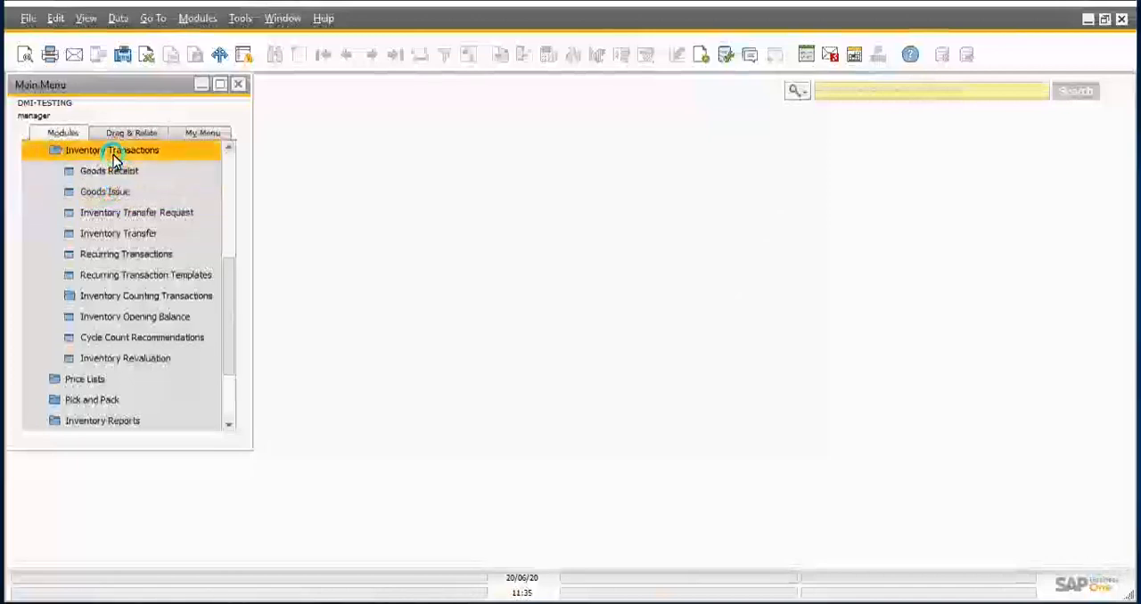
pyautogui.click(113, 154)
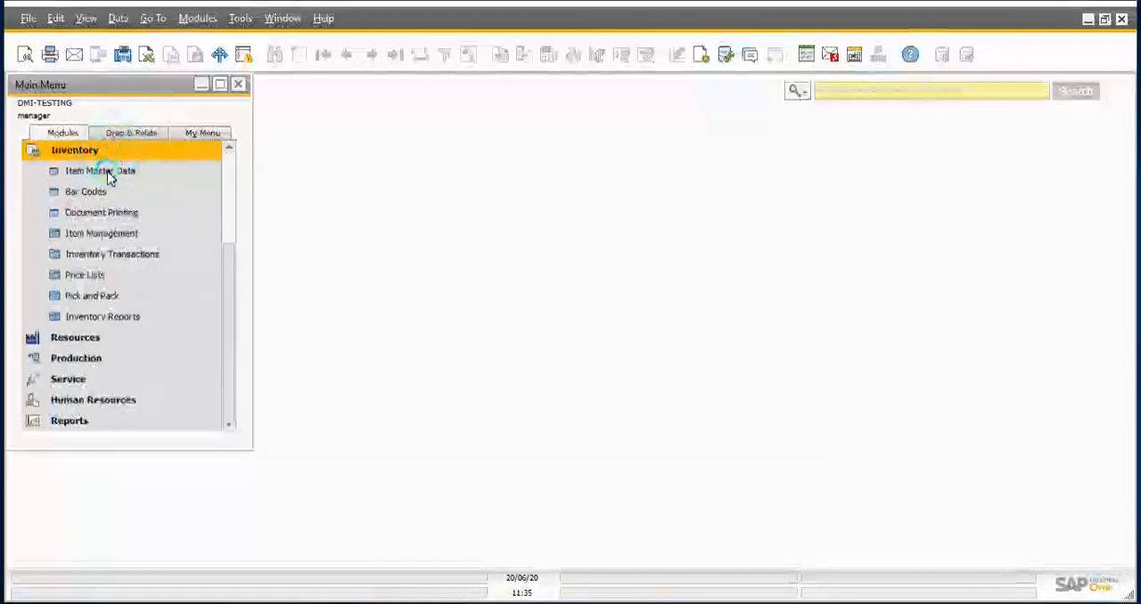
# Step: Review the entries of the Price Lists folder in Inventory and collapse the Inventory module
pyautogui.click(87, 277)
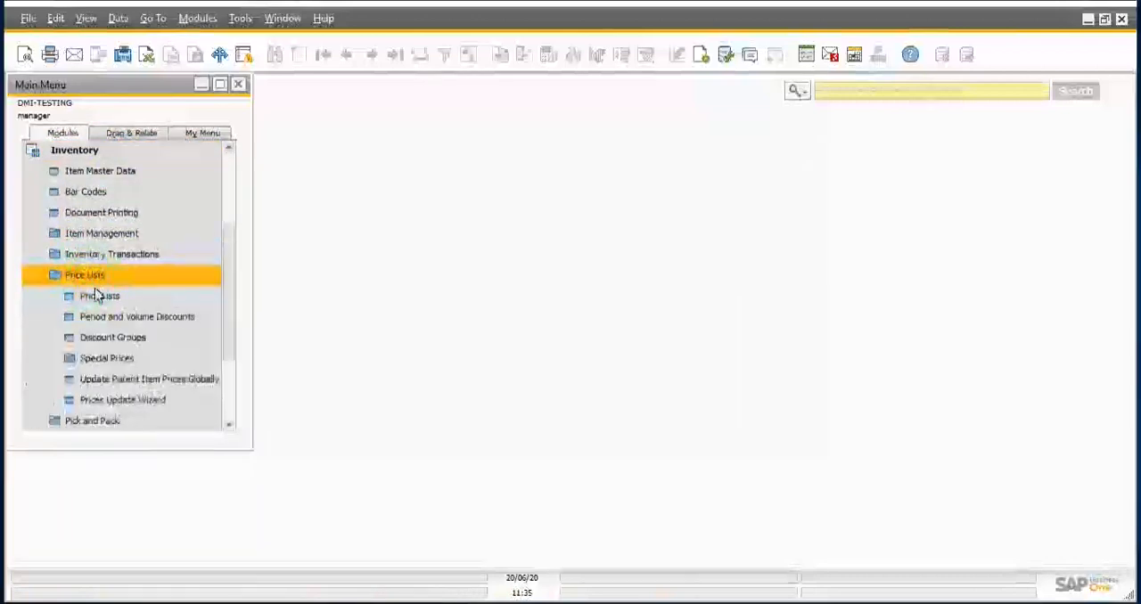
pyautogui.click(78, 150)
pyautogui.click(79, 151)
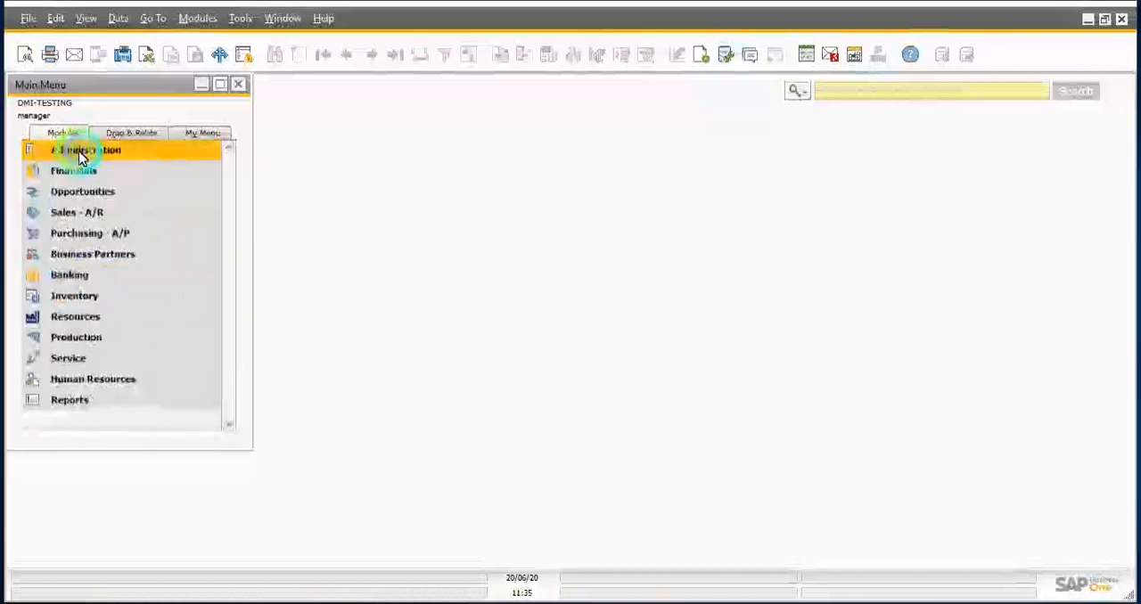
pyautogui.click(441, 268)
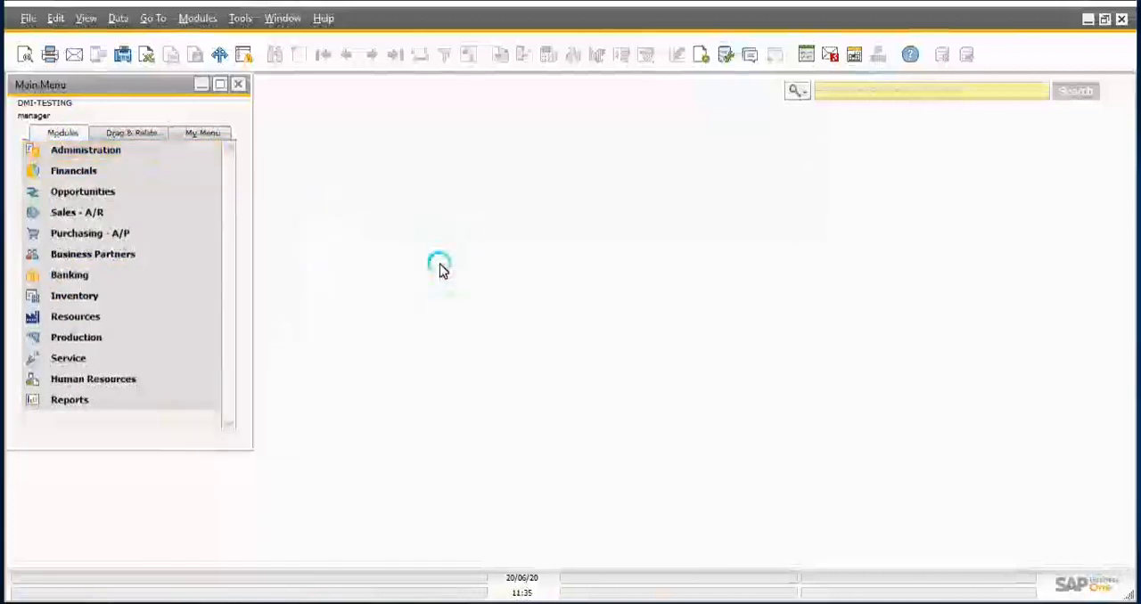